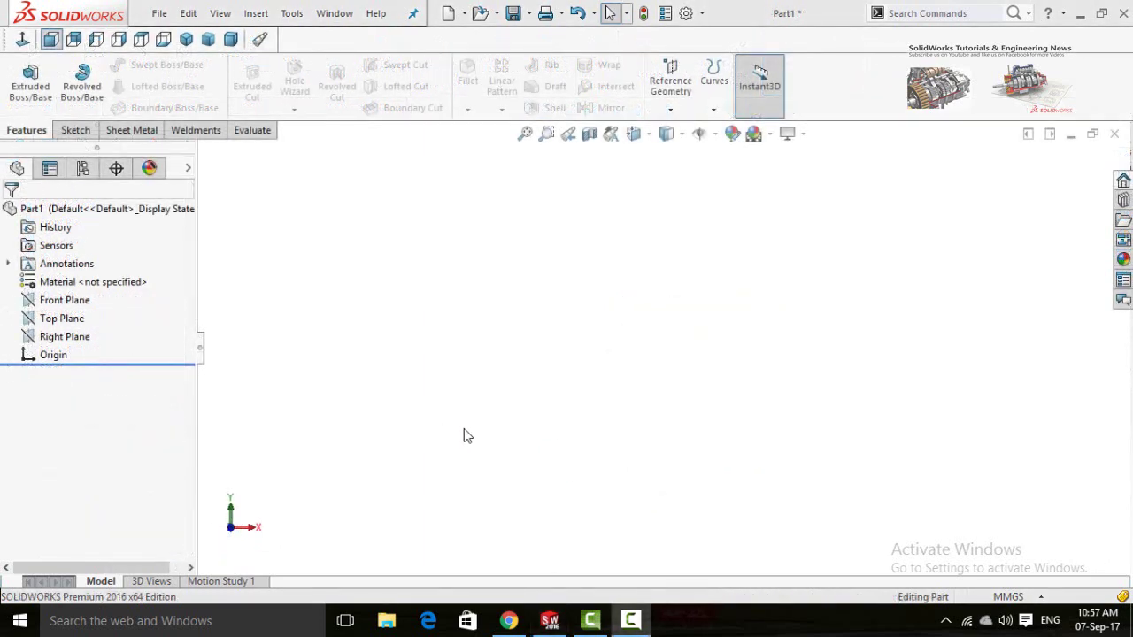
- On the Front Plane, sketch two concentric circles centred on the origin, the outer one about 170 mm in diameter
click(80, 302)
click(94, 279)
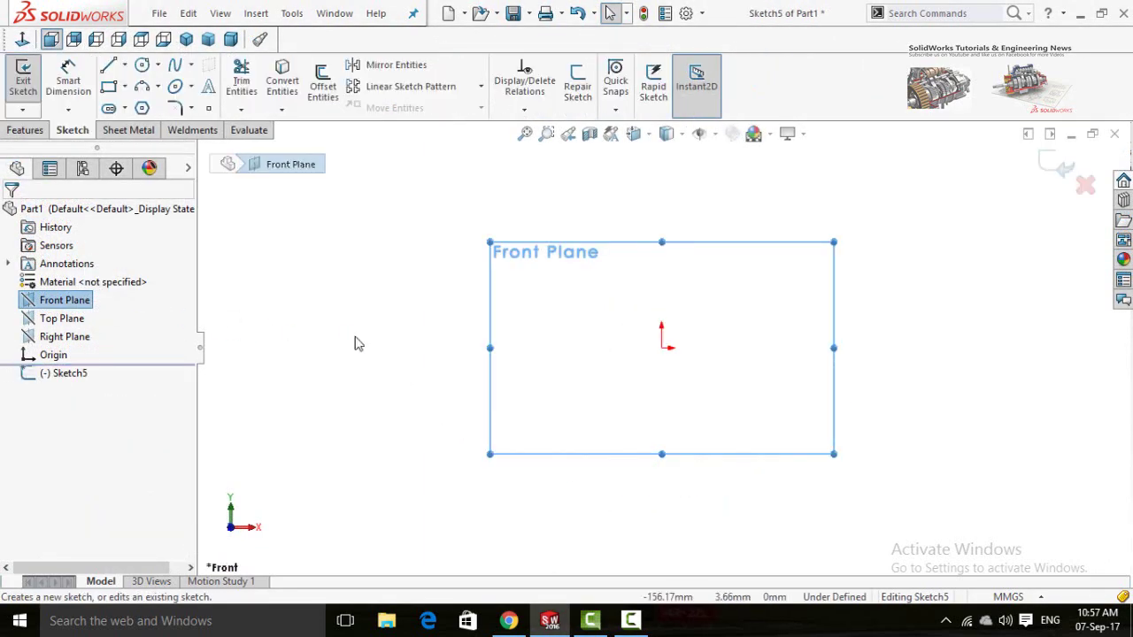
click(324, 316)
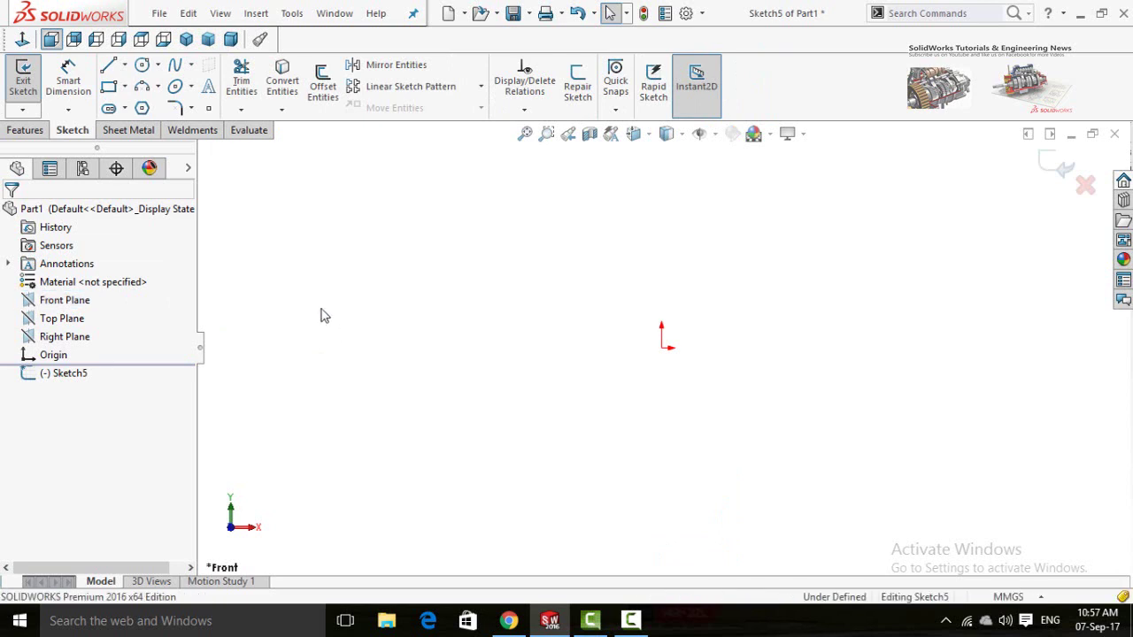
click(144, 66)
click(662, 346)
click(777, 232)
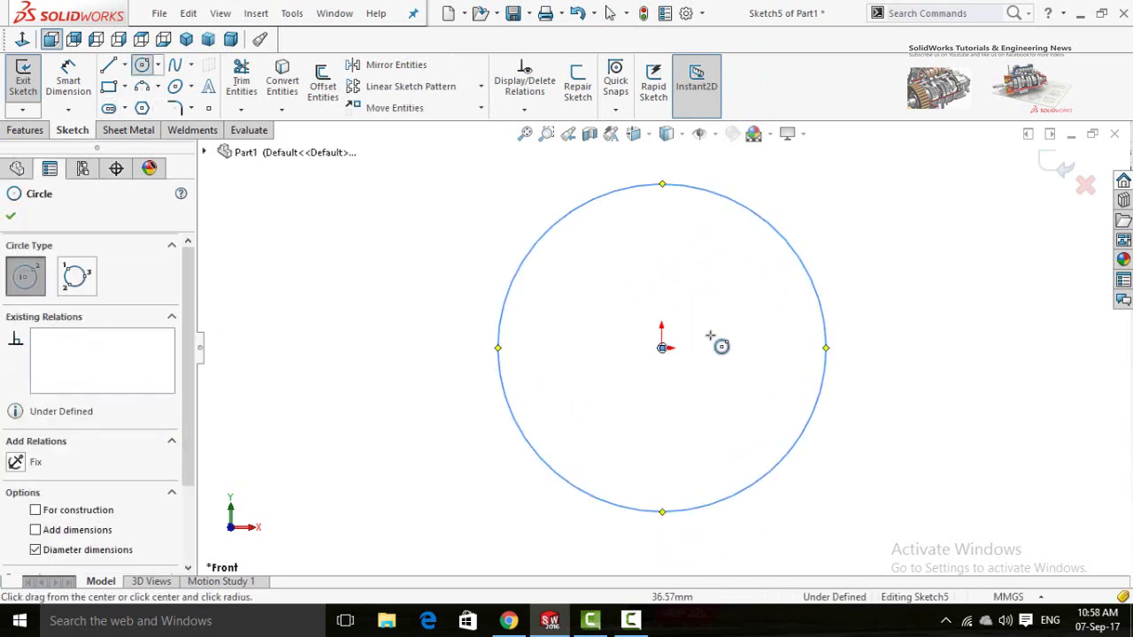
click(662, 346)
click(702, 306)
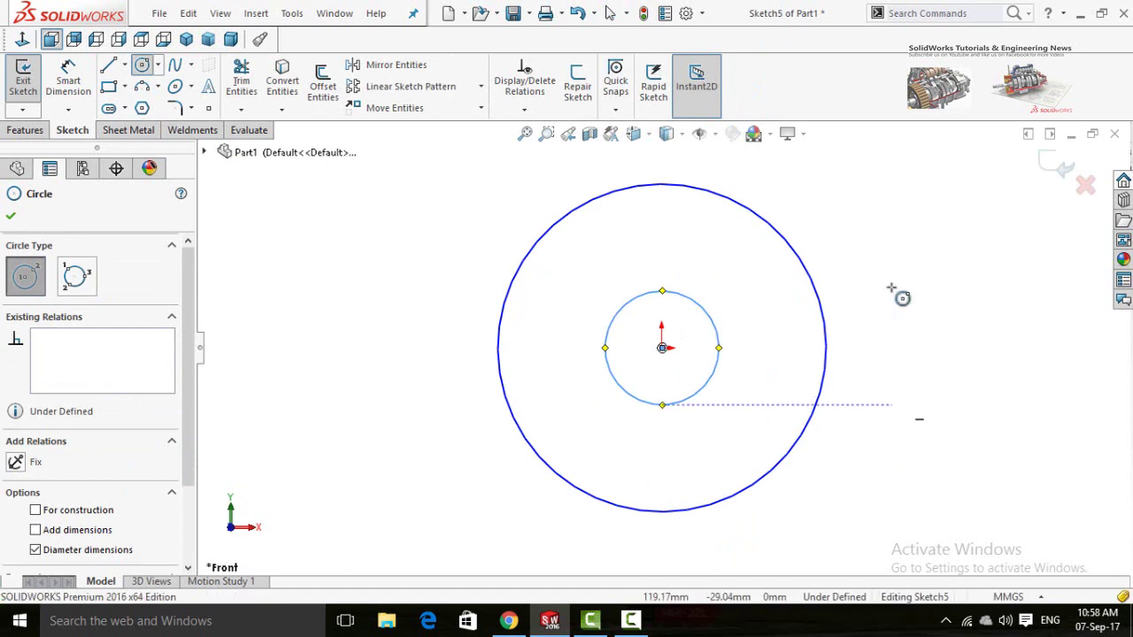
- Dimension the outer circle's diameter as 500 mm
key(d)
click(821, 405)
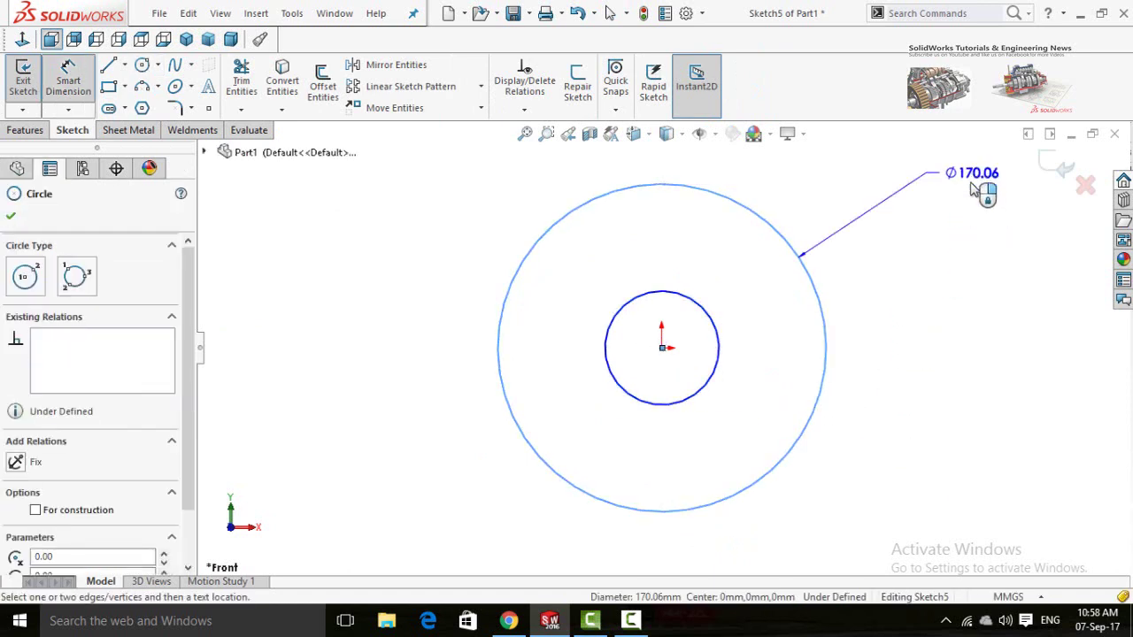
click(985, 187)
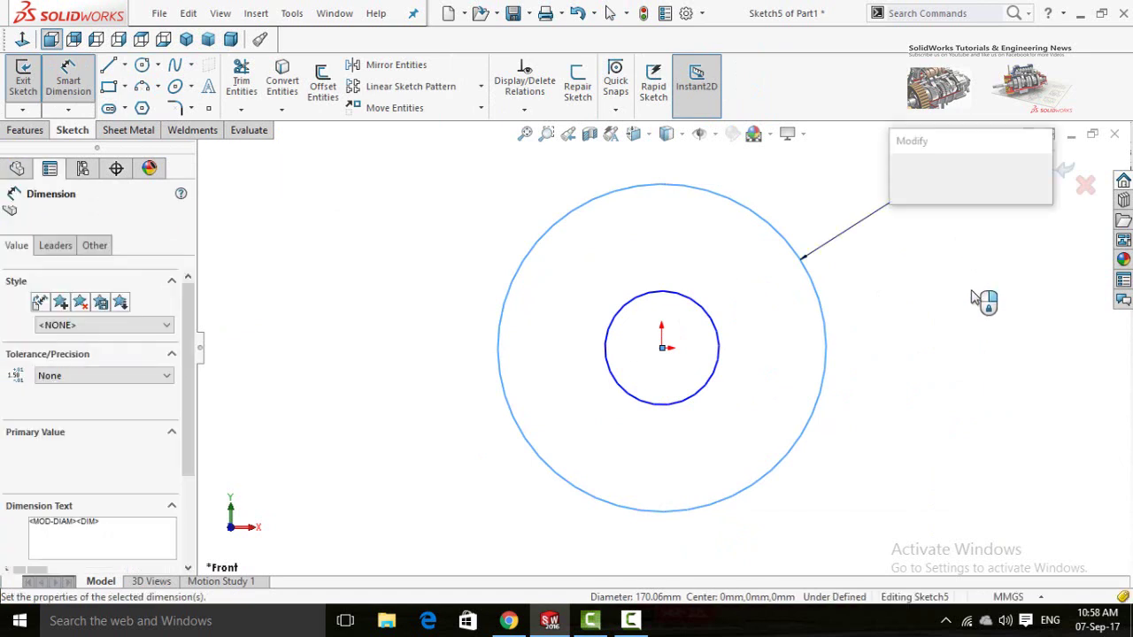
text(500)
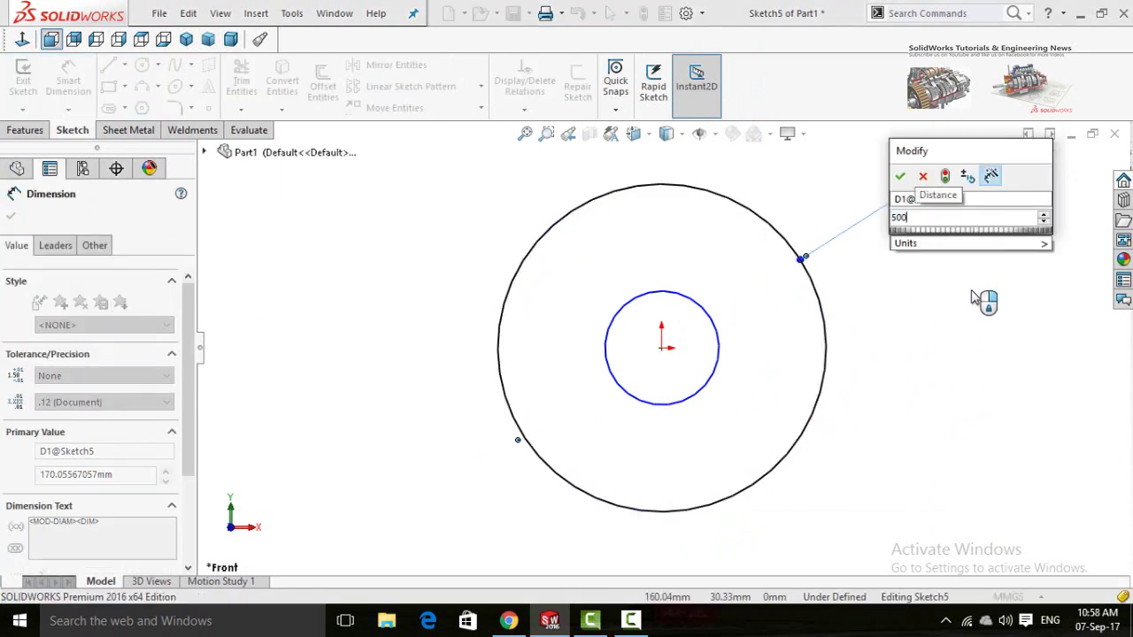
key(Return)
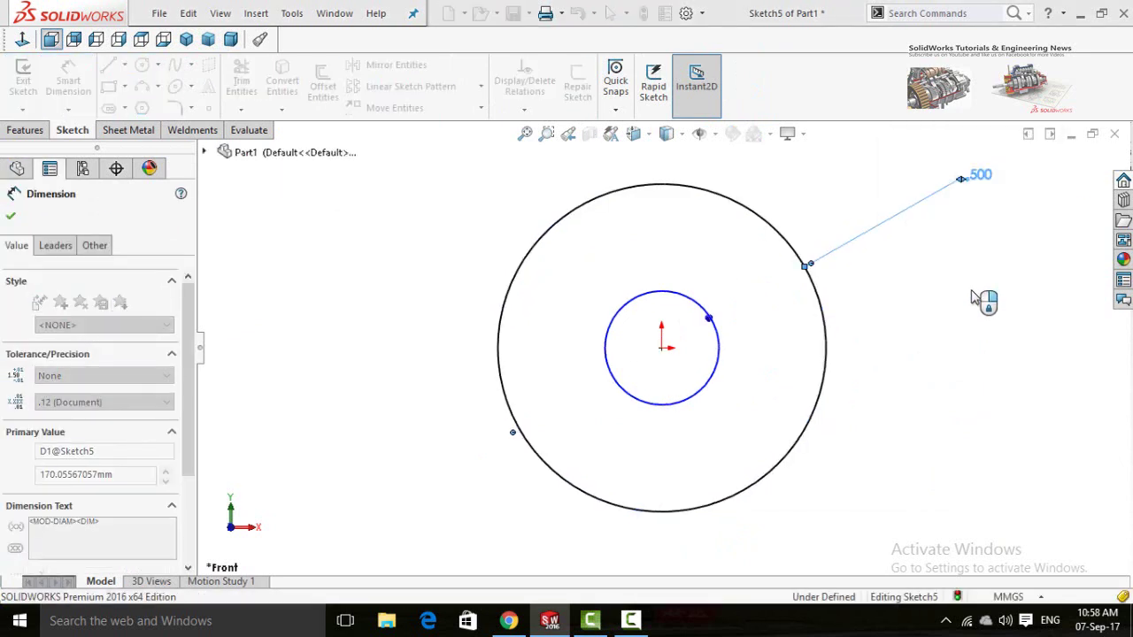
- Dimension the inner circle's diameter as 90 mm
click(719, 379)
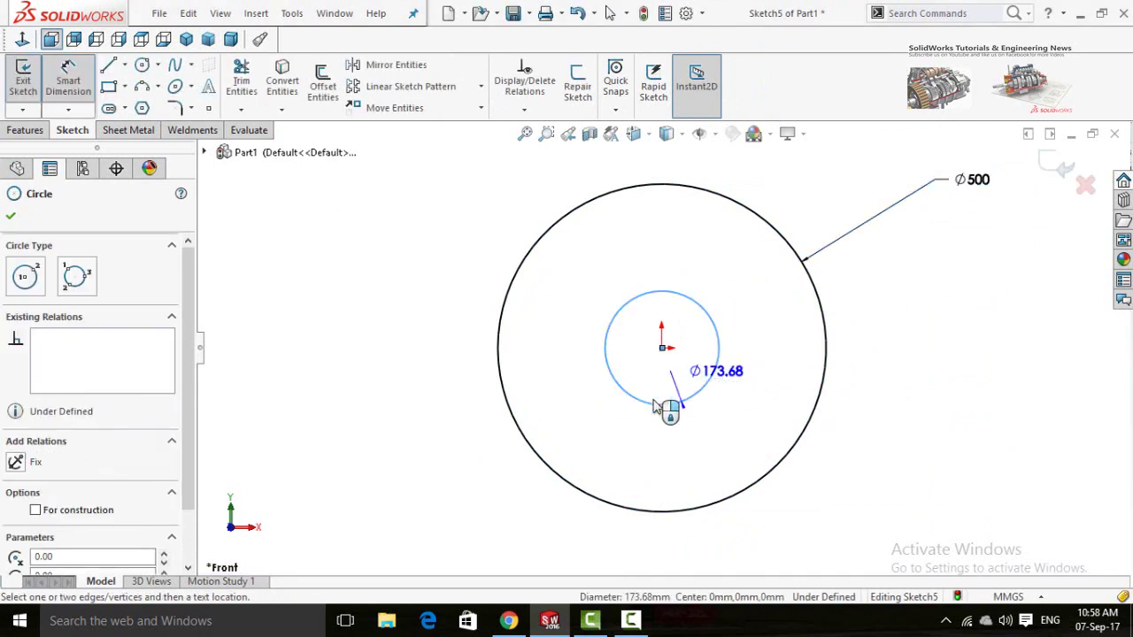
click(404, 428)
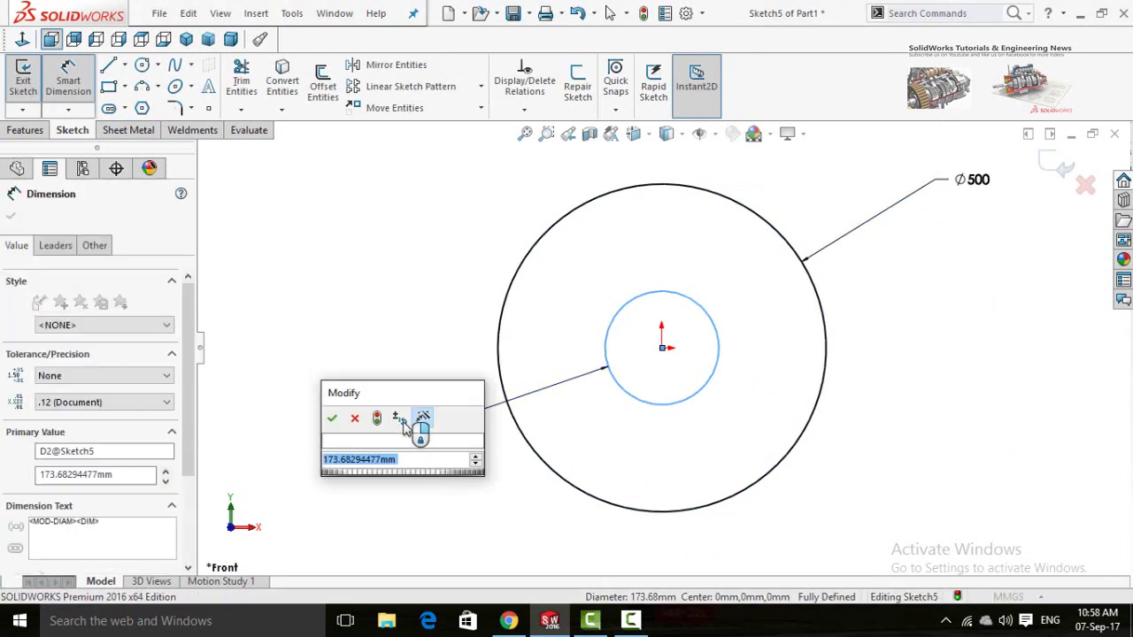
text(90)
key(Return)
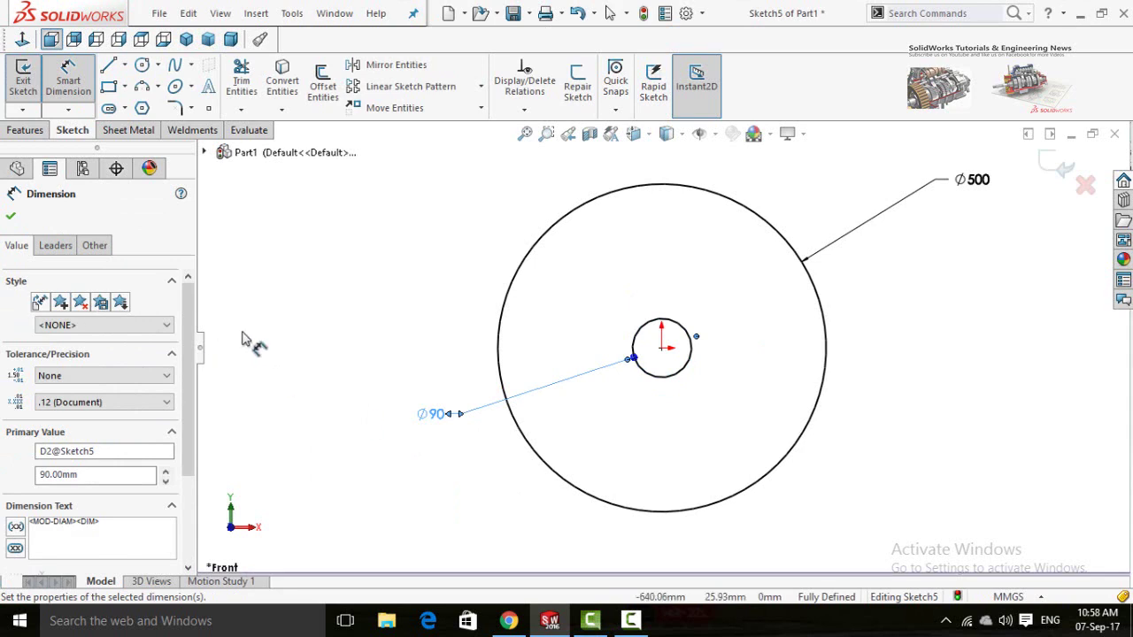
- Extrude the ring profile as a blind boss 15 mm deep from the sketch plane
click(29, 132)
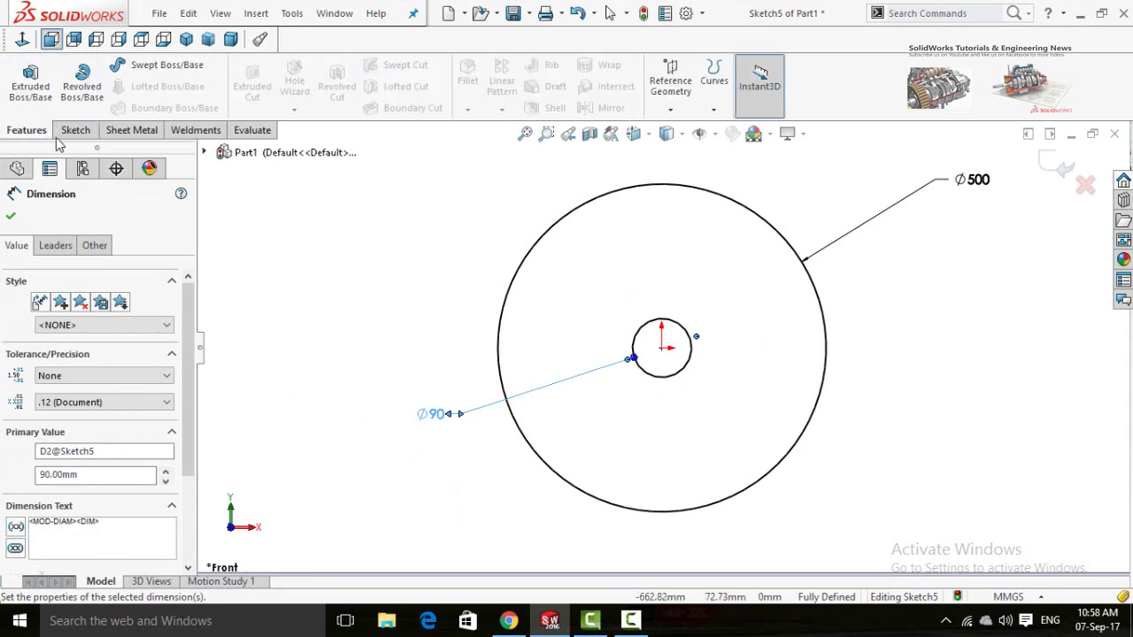
click(29, 88)
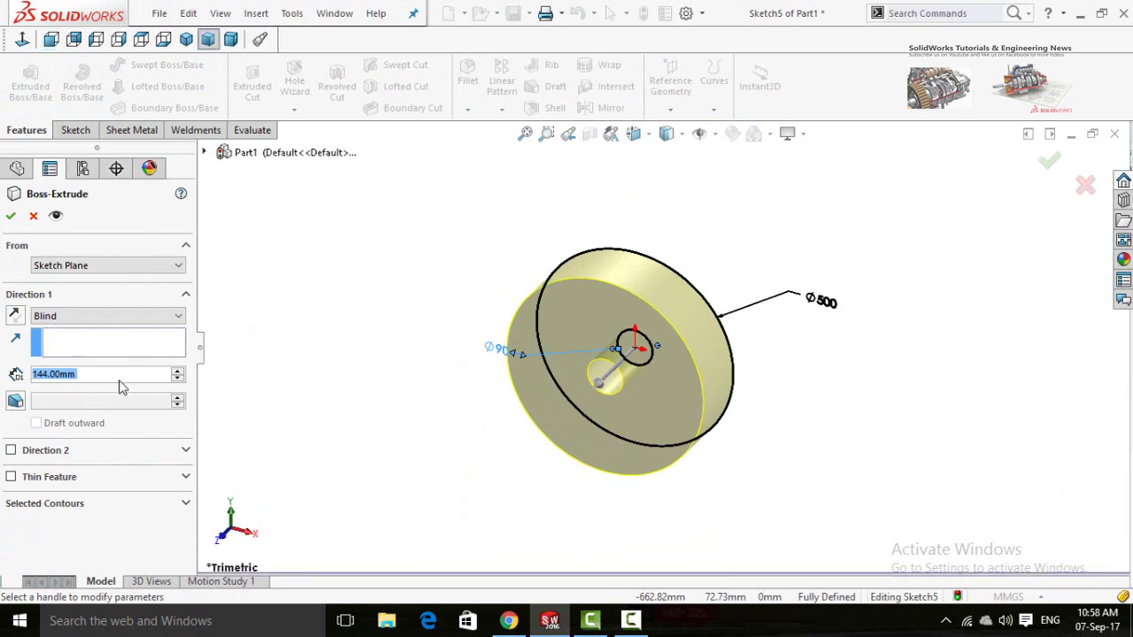
double_click(123, 376)
text(15)
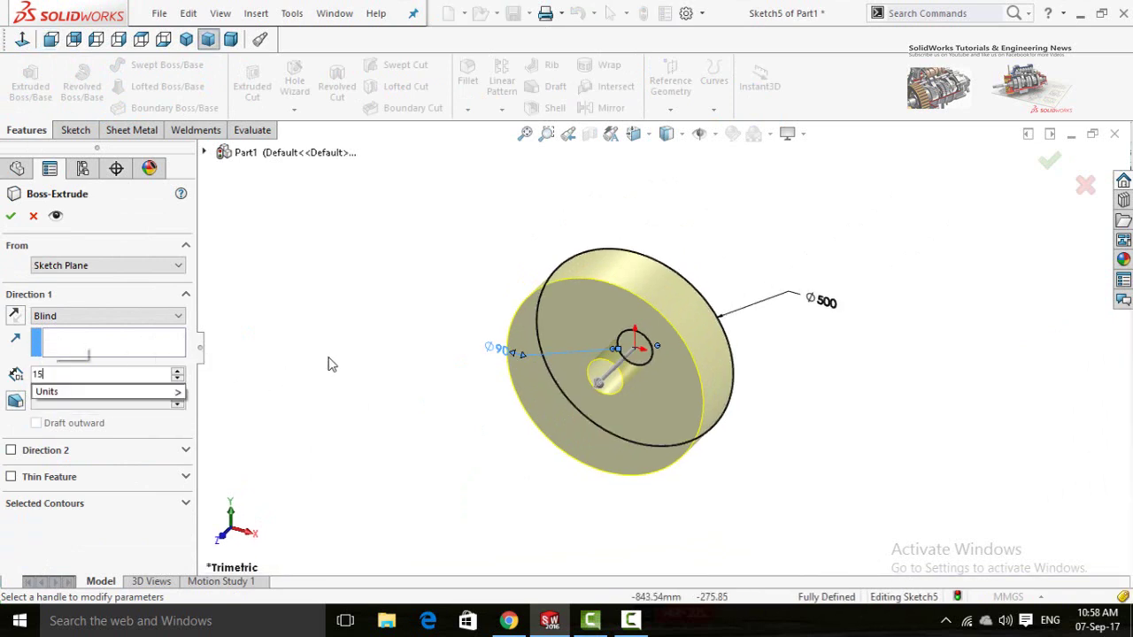
key(Return)
click(10, 217)
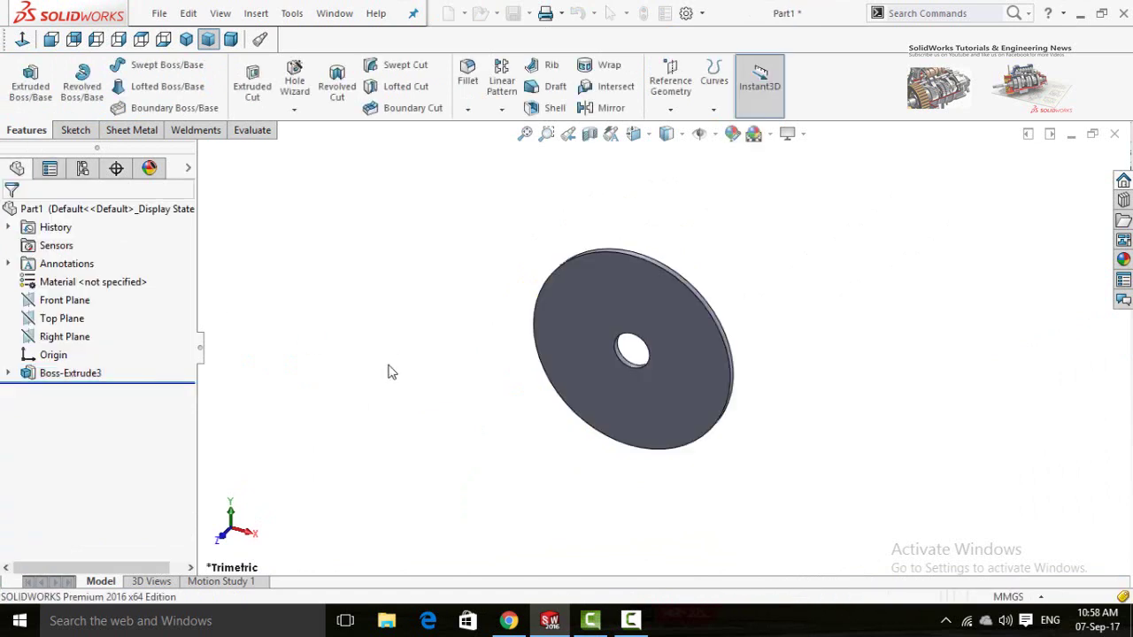
- Start a new sketch on the disc's front face and orient the view normal to it
middle_drag(498, 398, 591, 294)
click(590, 288)
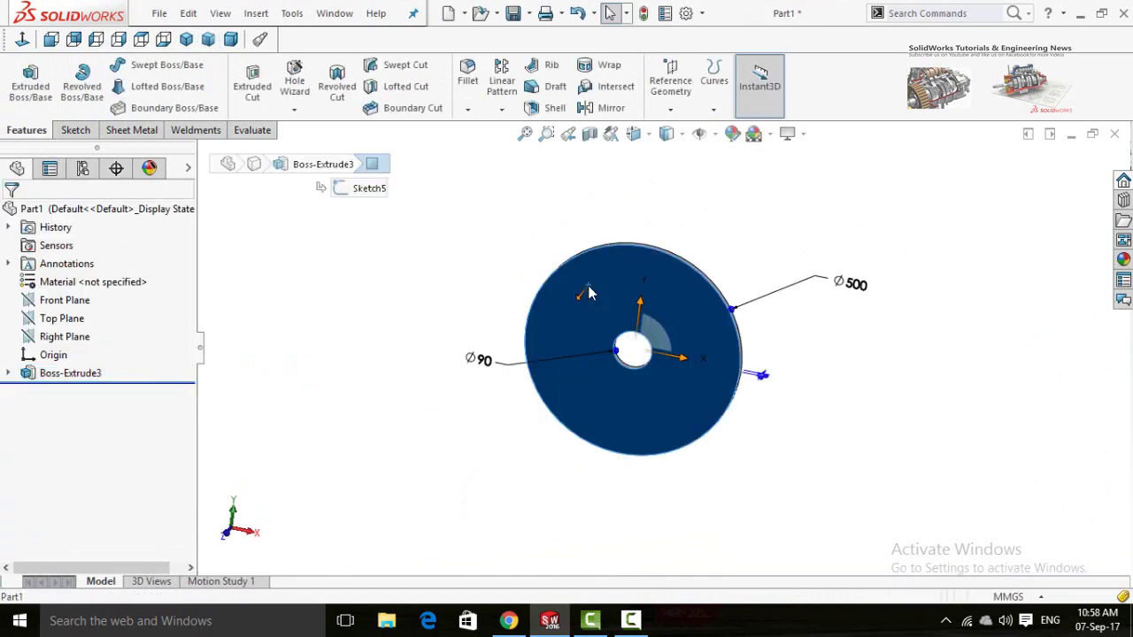
click(653, 237)
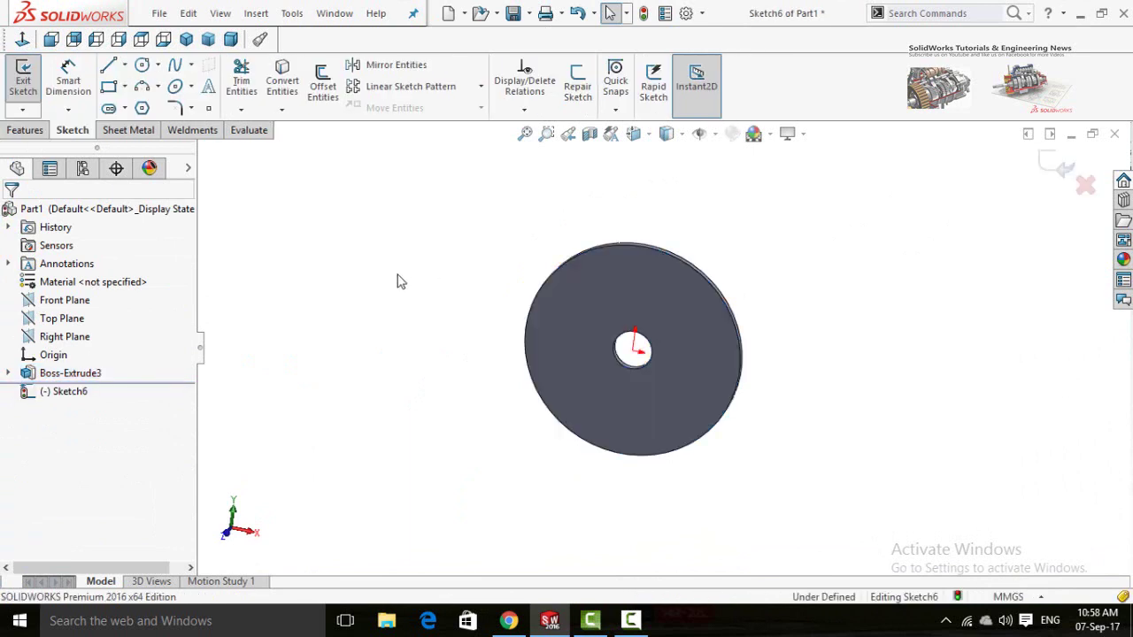
click(23, 39)
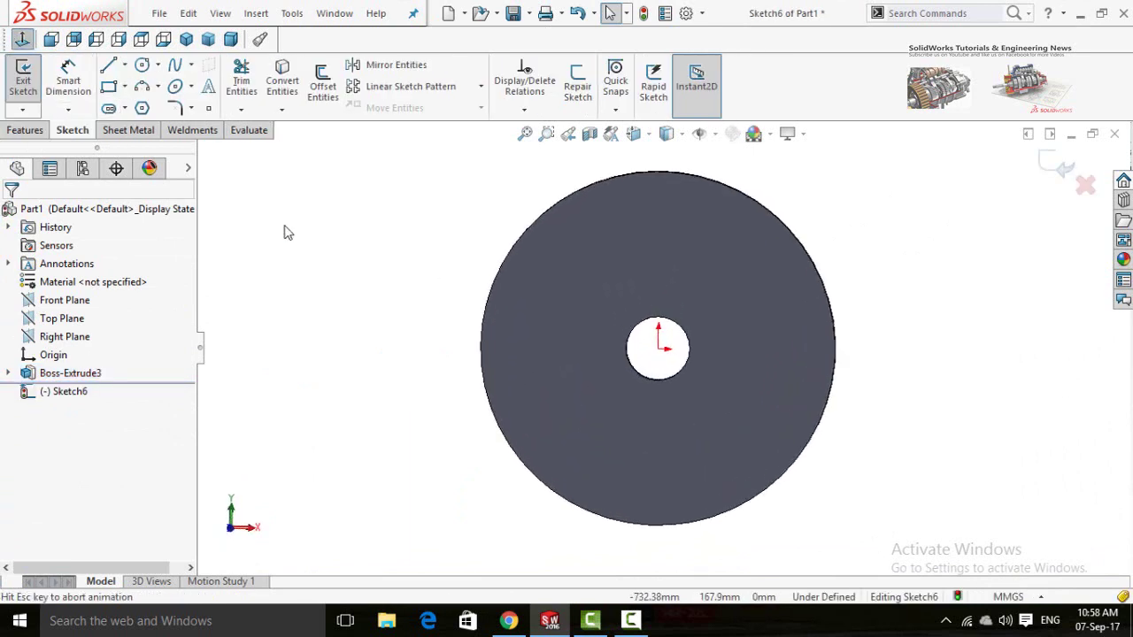
- Sketch a 3-point arc bulging right, from the disc's topmost edge point to about 26 mm right of and 170 mm above the origin
click(141, 86)
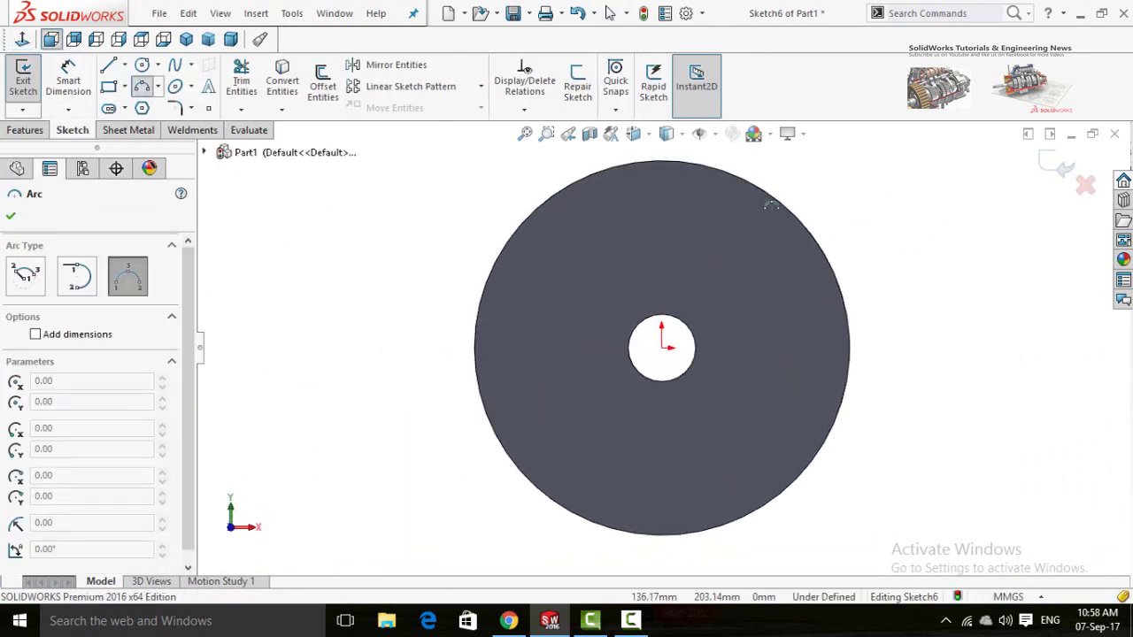
scroll(771, 186, down, 2)
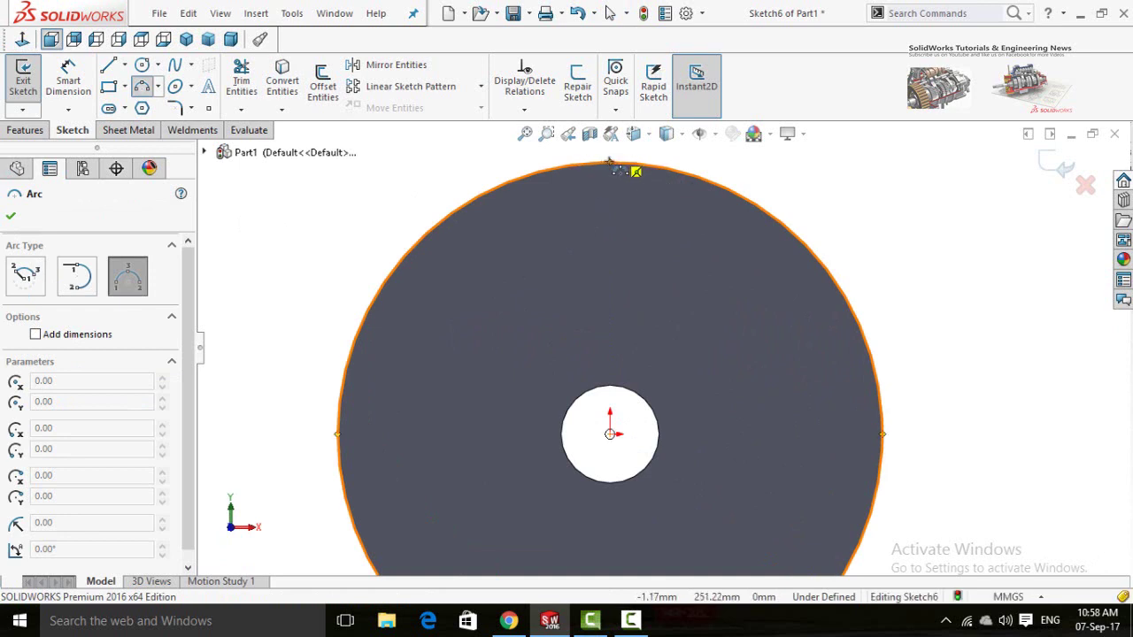
click(610, 163)
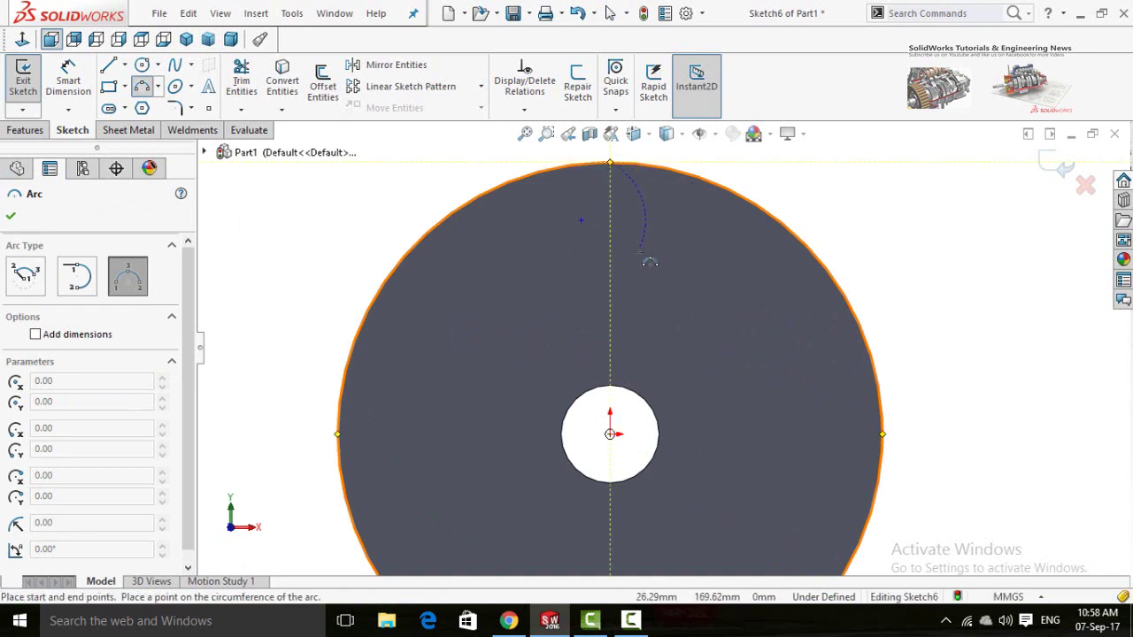
click(640, 256)
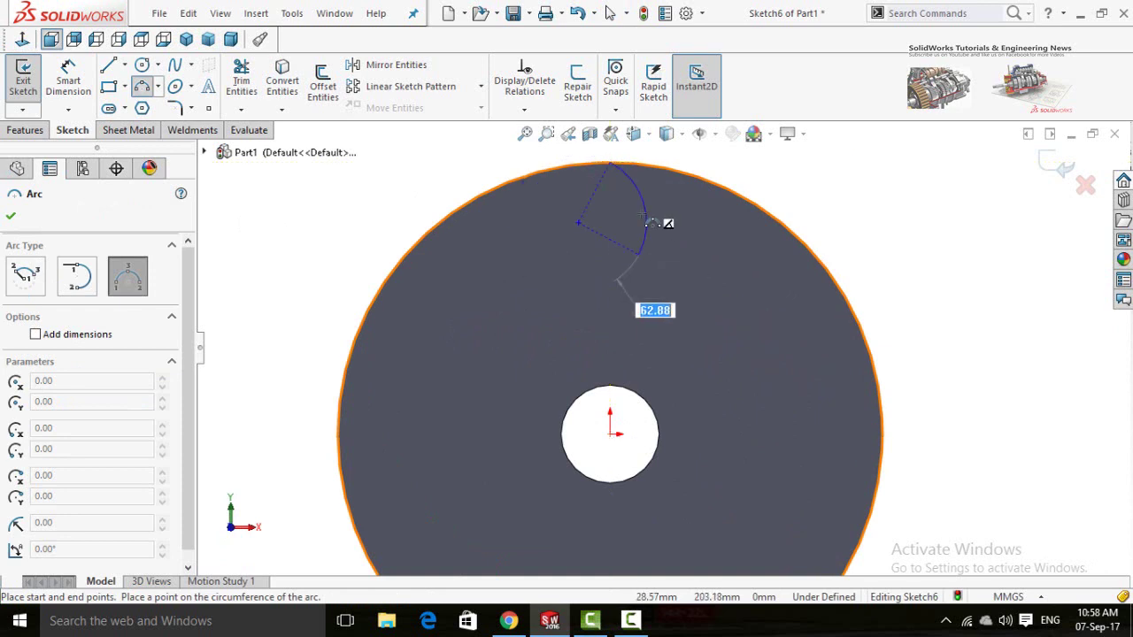
click(648, 221)
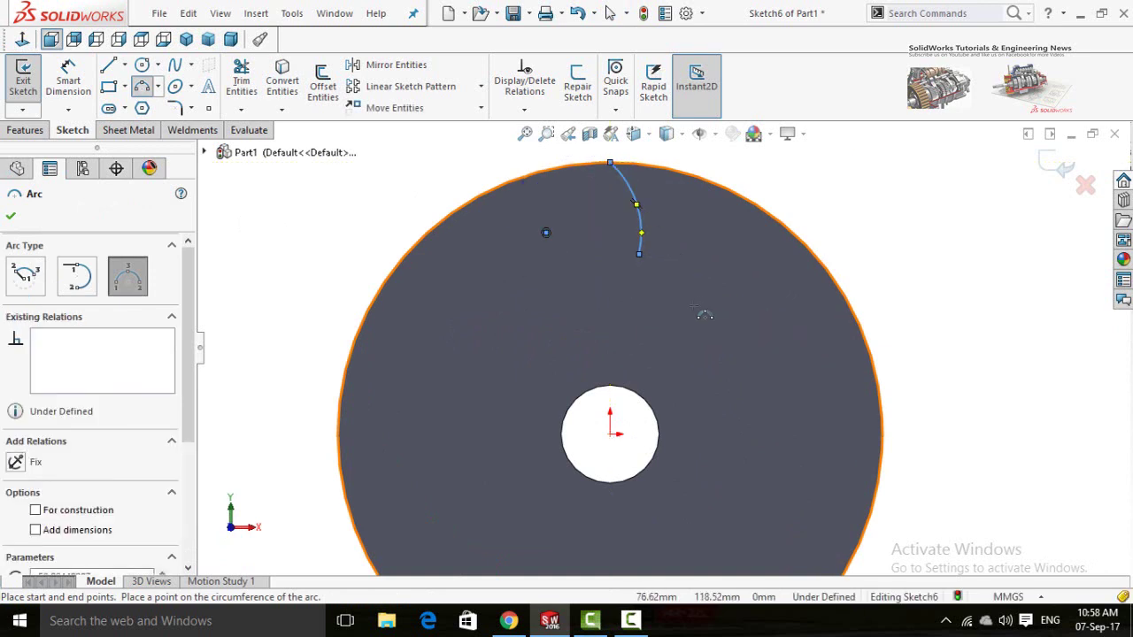
- Sketch a second 3-point arc left of the first, from the disc's outer edge to a point level with the first arc's lower end
scroll(646, 266, up, 3)
scroll(649, 288, down, 3)
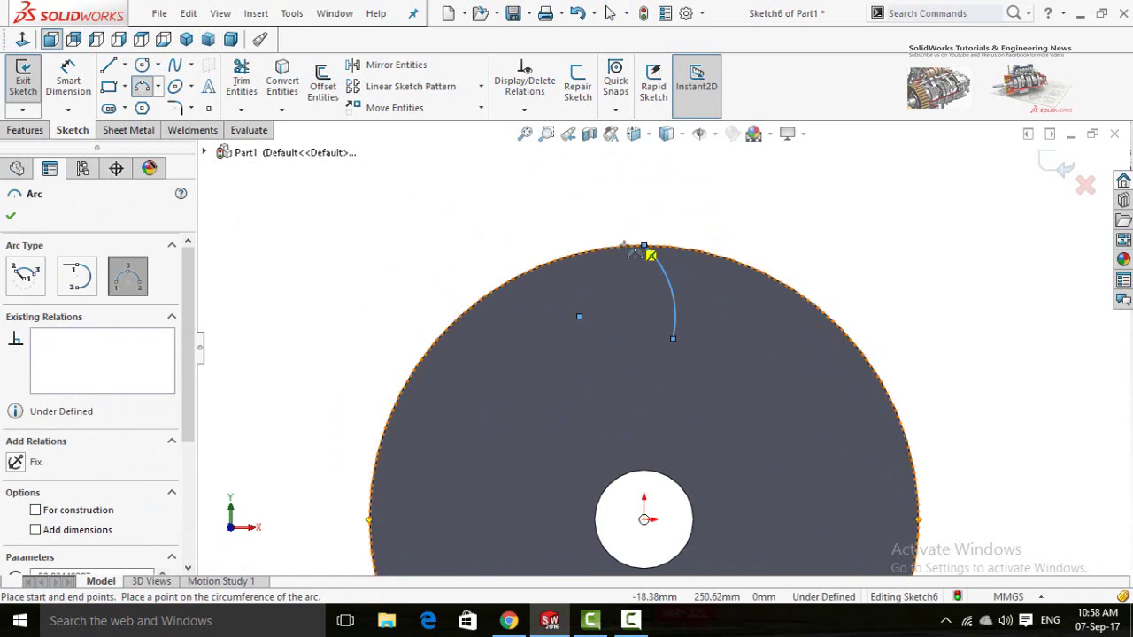
scroll(630, 252, down, 1)
scroll(630, 250, down, 1)
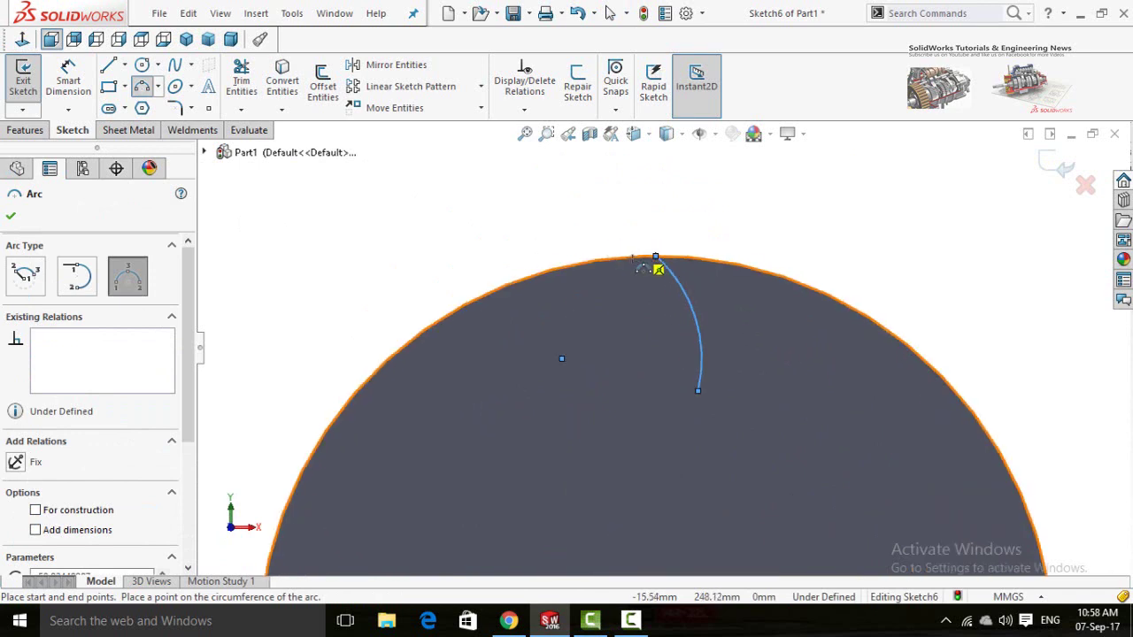
click(655, 257)
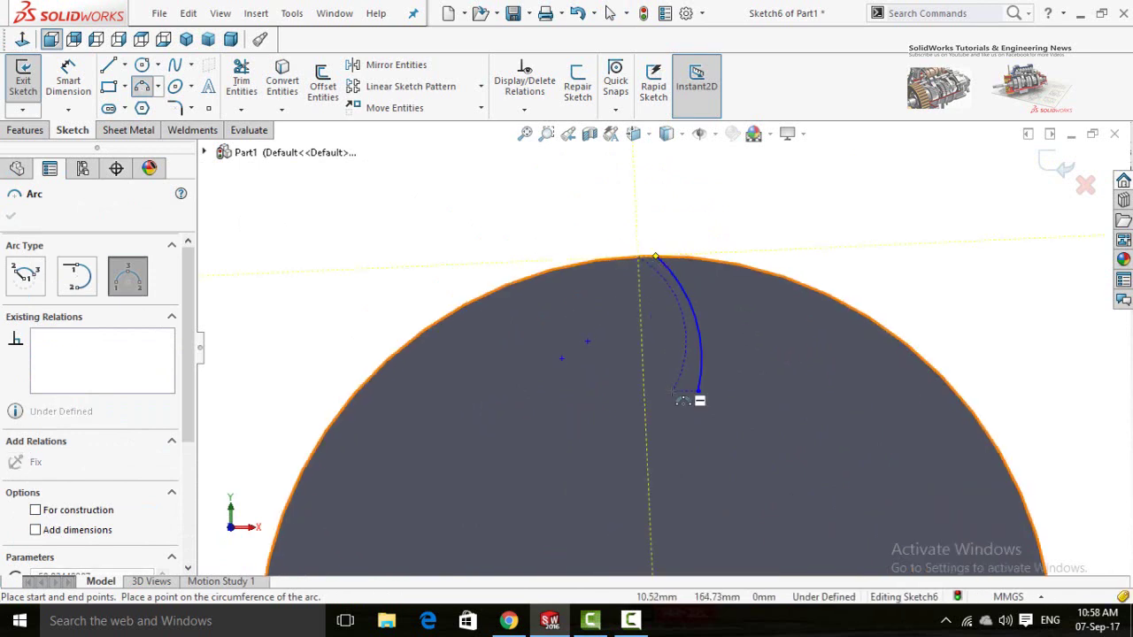
click(673, 390)
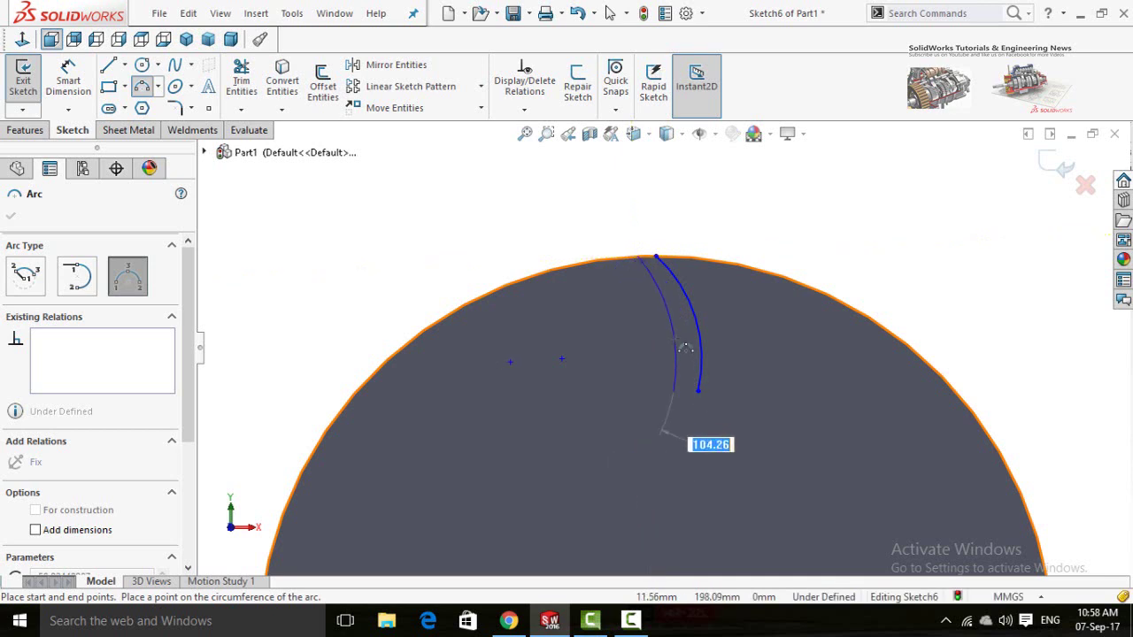
click(676, 362)
scroll(567, 350, up, 3)
key(Escape)
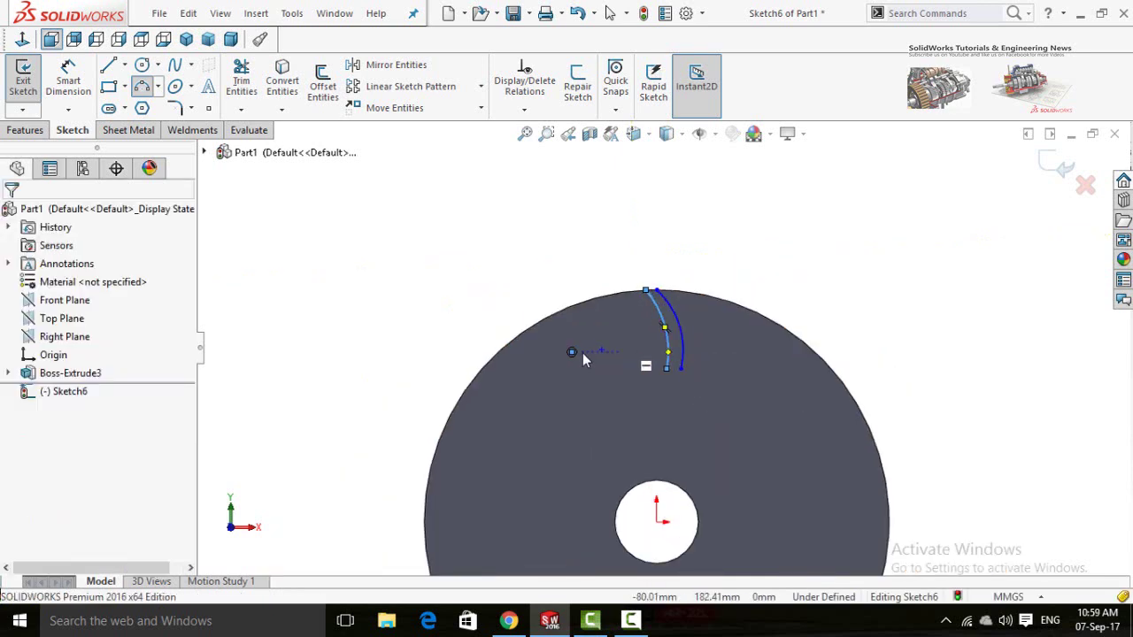
- Connect the lower ends of the two arcs with a horizontal line about 15 mm long
click(108, 67)
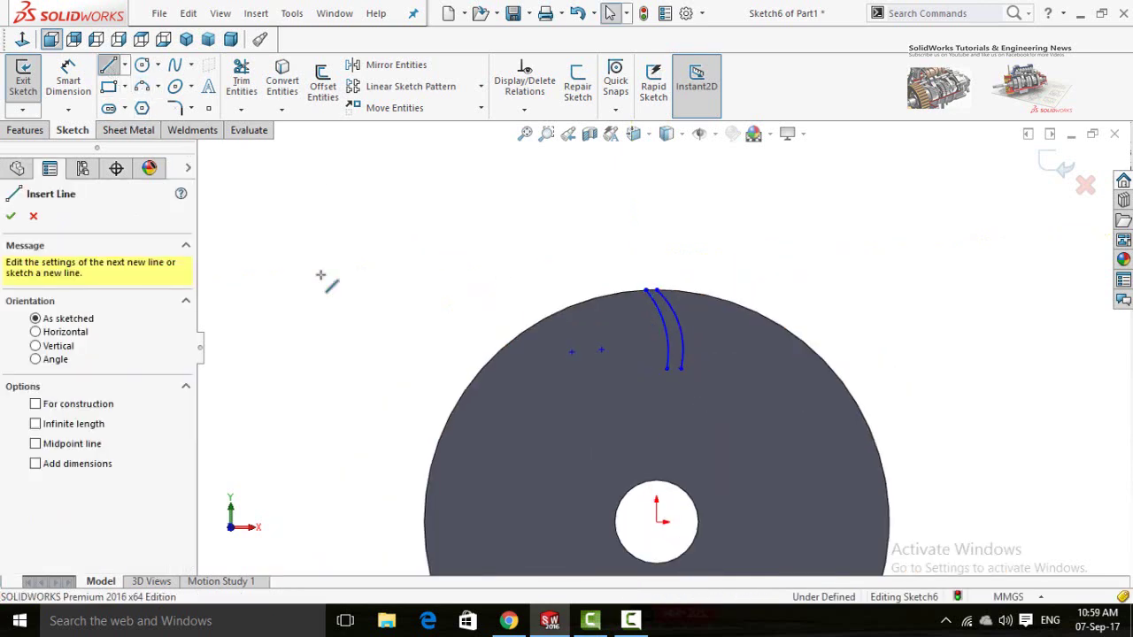
scroll(690, 365, down, 4)
click(615, 380)
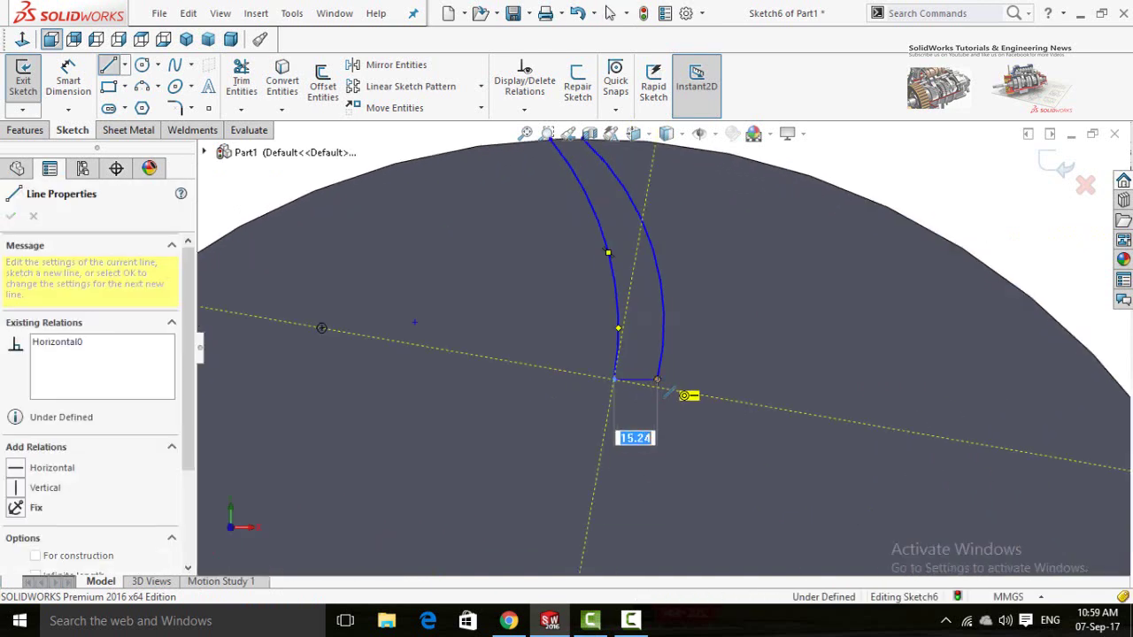
click(675, 393)
key(Escape)
click(652, 381)
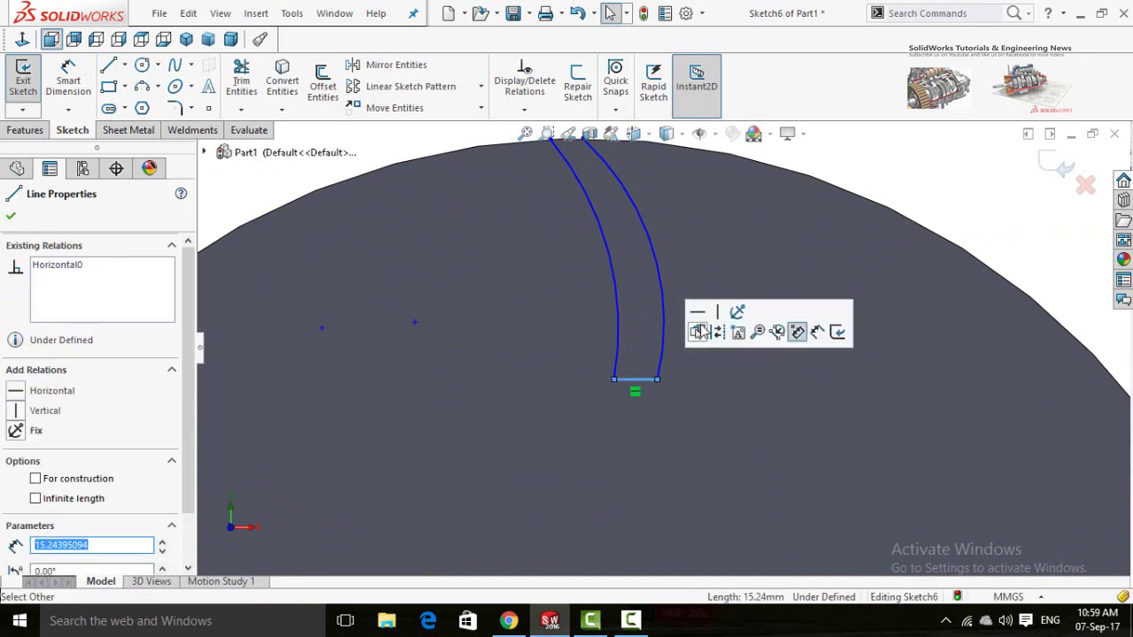
scroll(559, 354, up, 3)
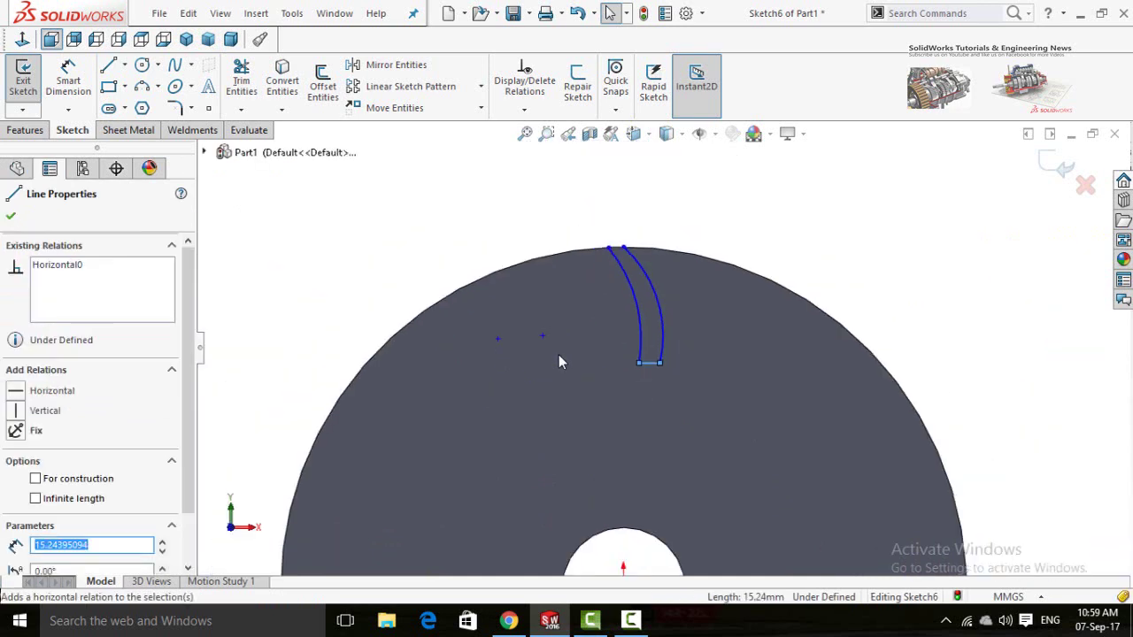
scroll(594, 215, down, 3)
click(486, 251)
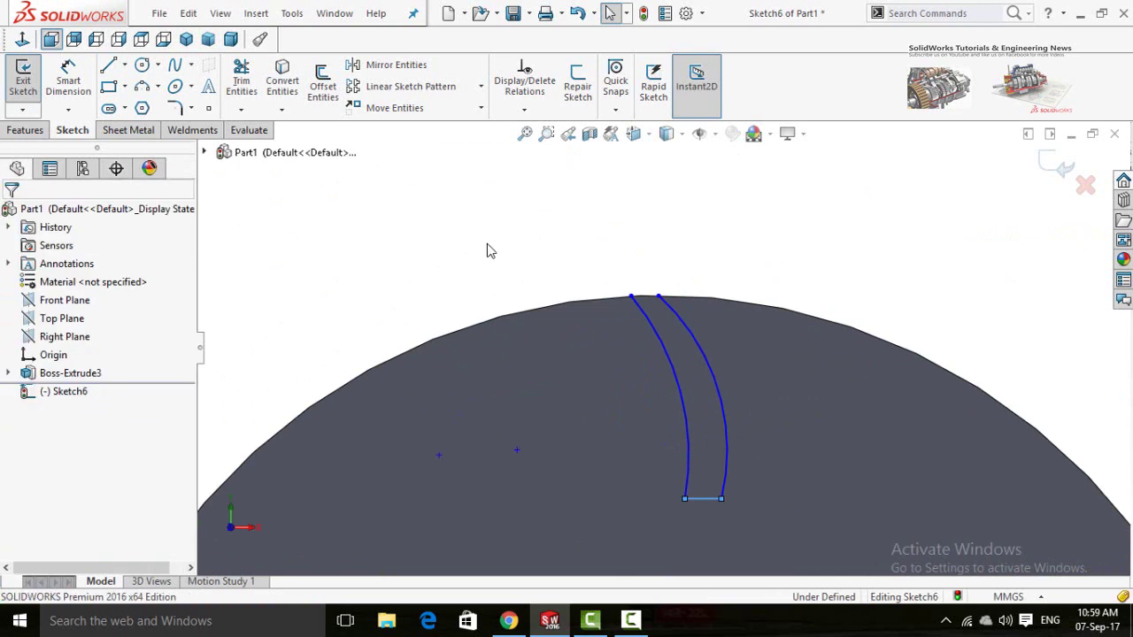
- Close the slot profile above the disc edge with two vertical lines joined by a horizontal line about 11 mm long
click(107, 66)
click(630, 296)
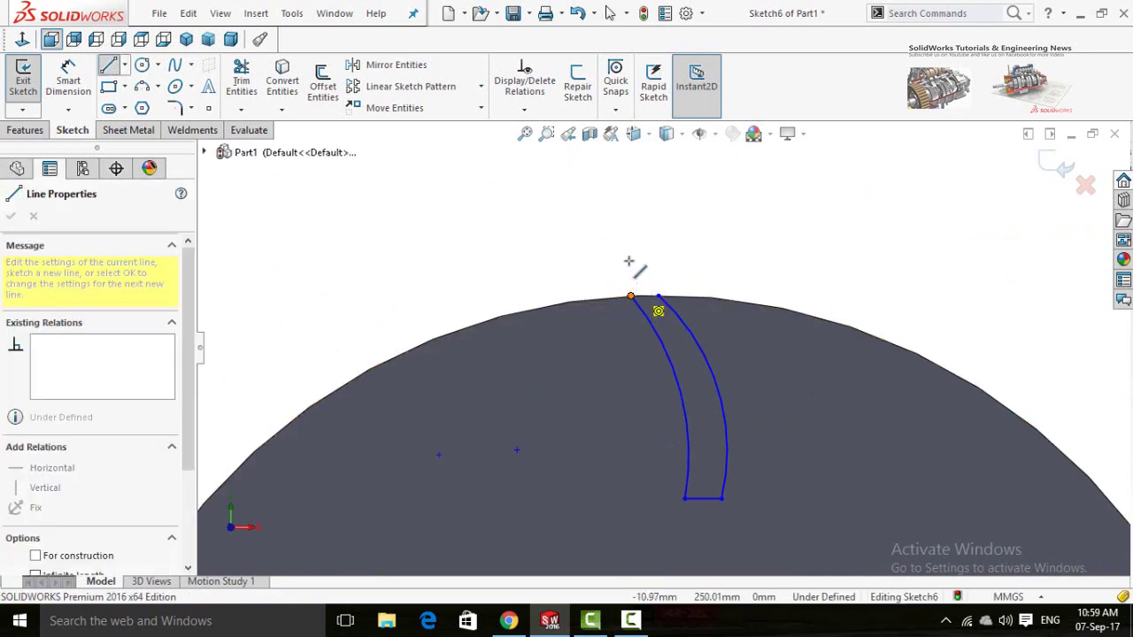
click(648, 253)
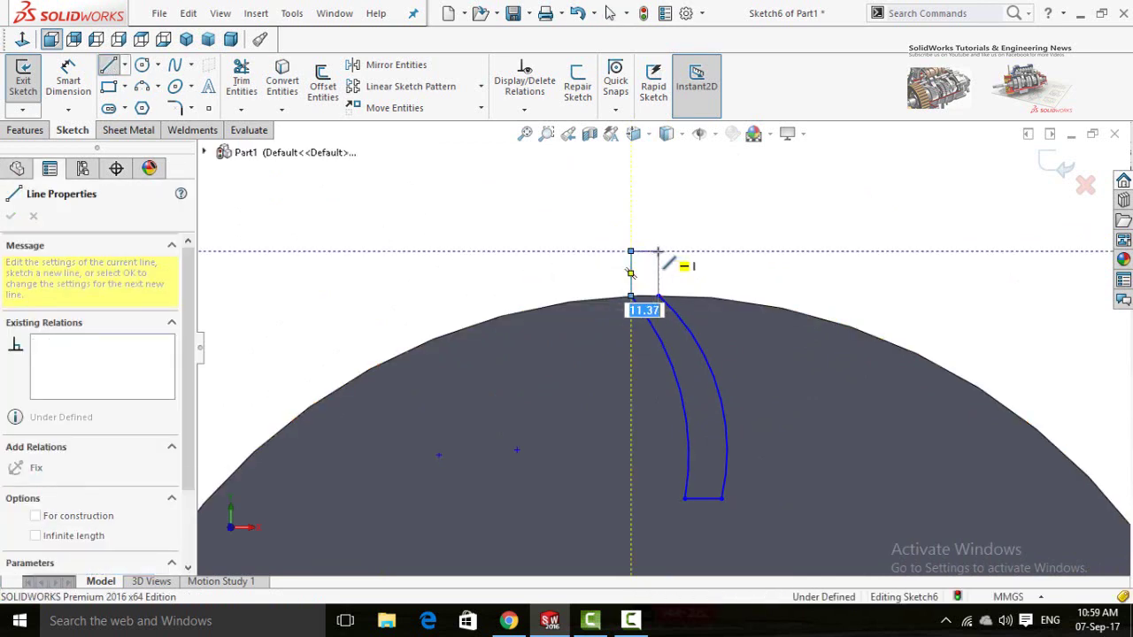
click(659, 252)
click(658, 295)
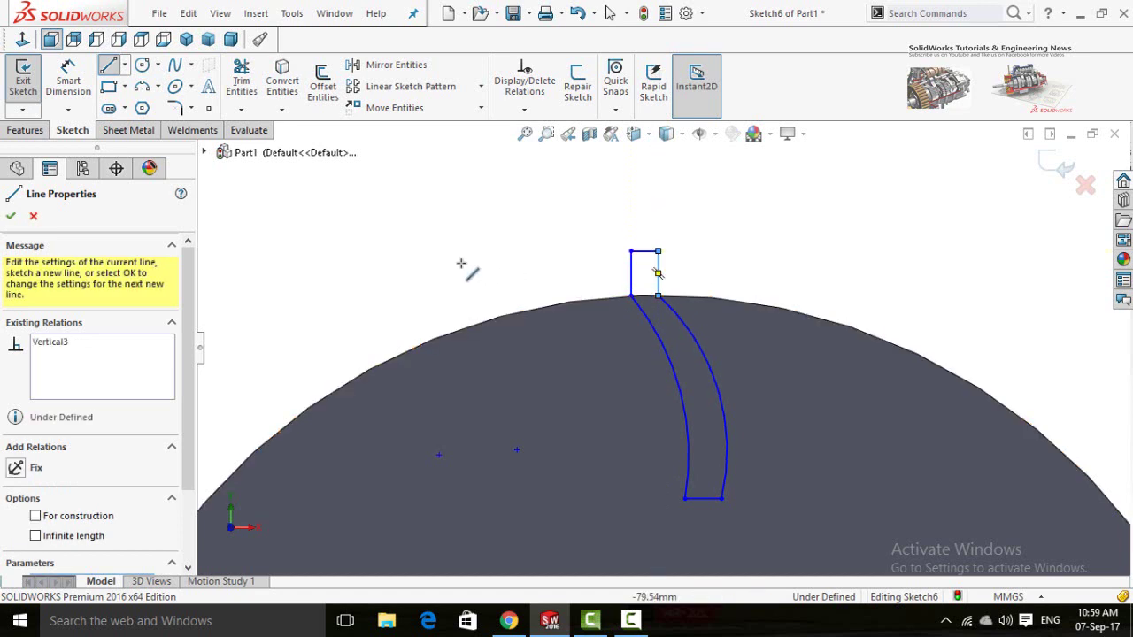
key(Escape)
- Dimension the short horizontal line joining the arcs' lower ends to 5 mm
scroll(668, 361, up, 5)
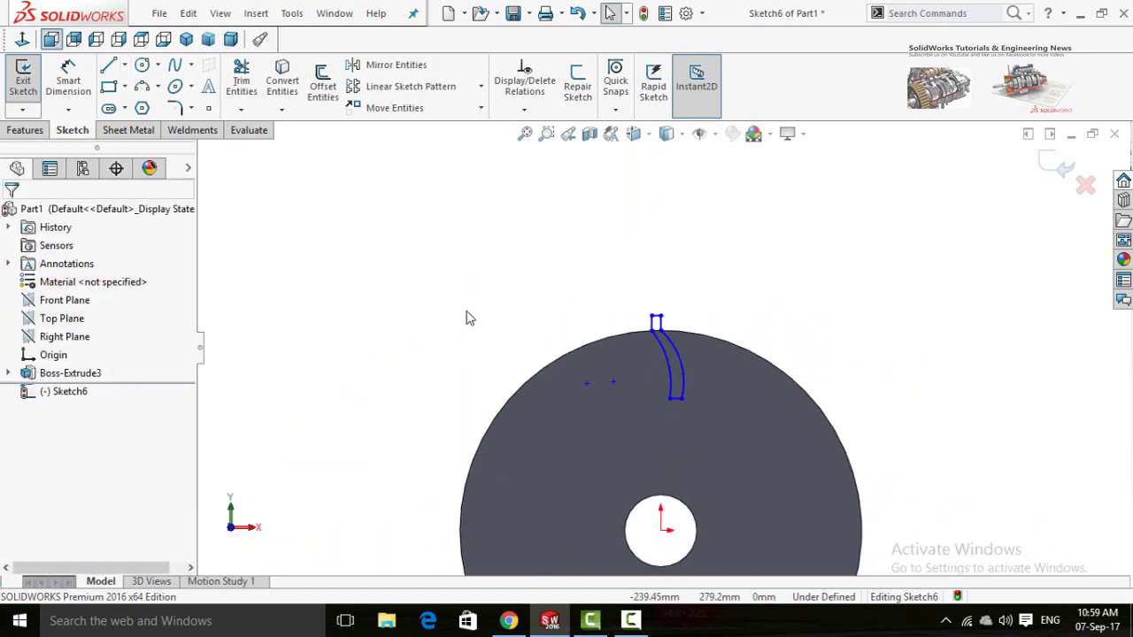
right_drag(470, 319, 461, 175)
scroll(673, 396, down, 3)
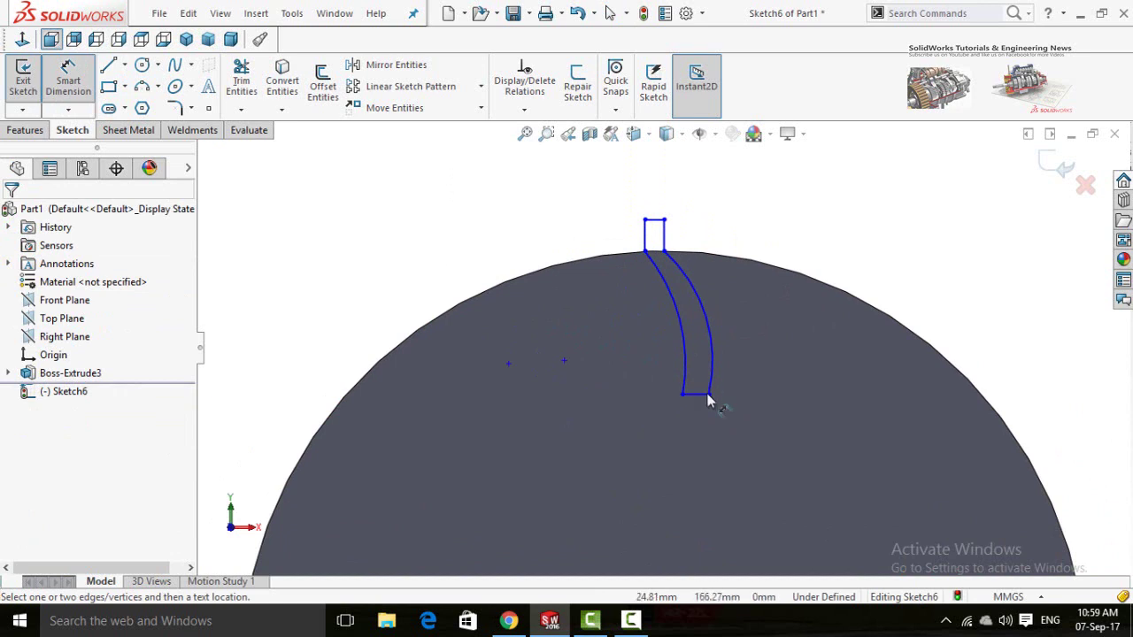
click(699, 396)
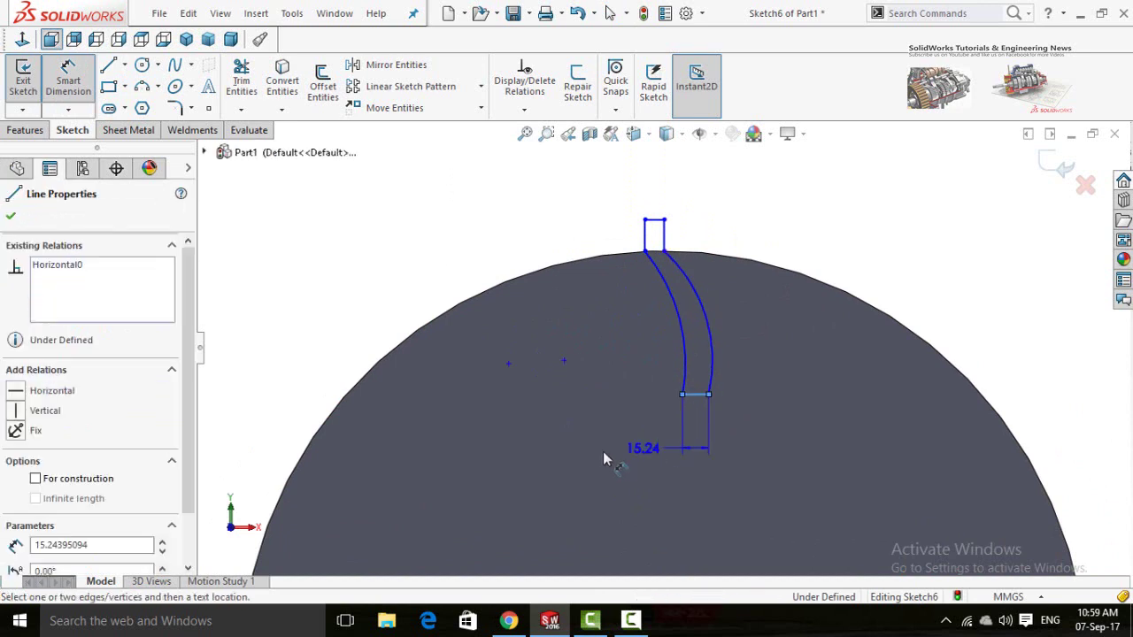
click(557, 460)
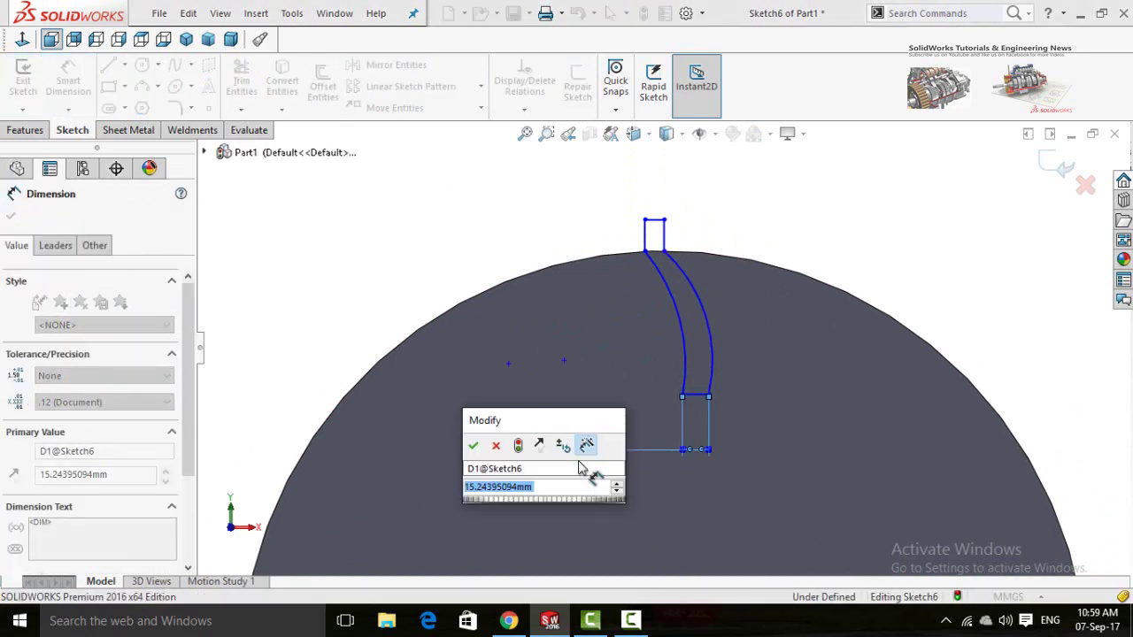
text(5)
click(474, 447)
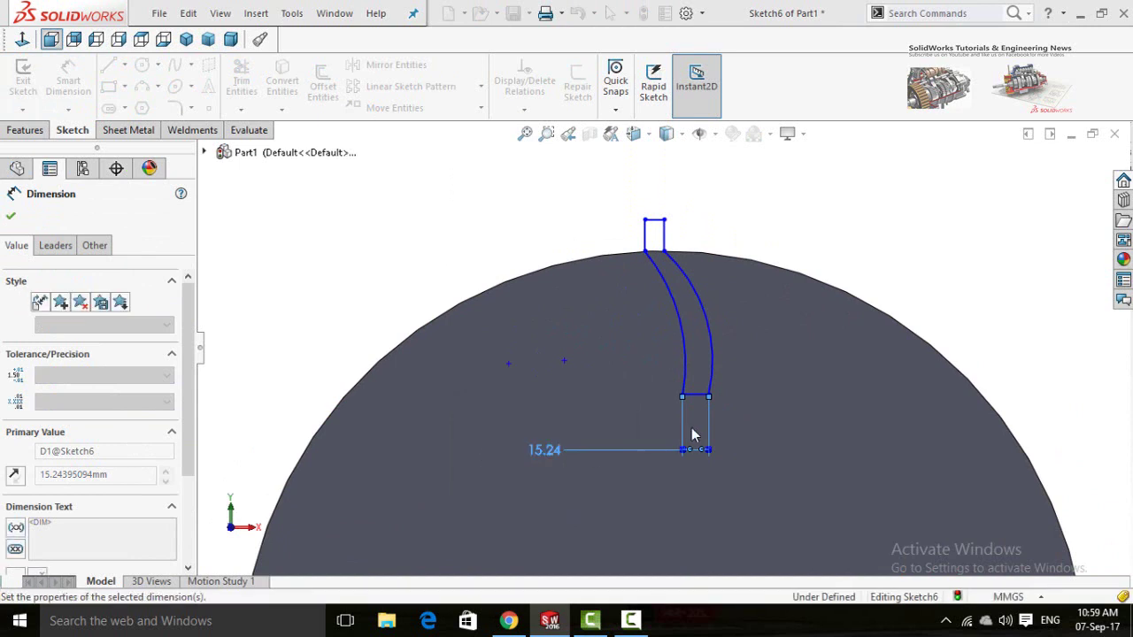
key(Escape)
key(Escape)
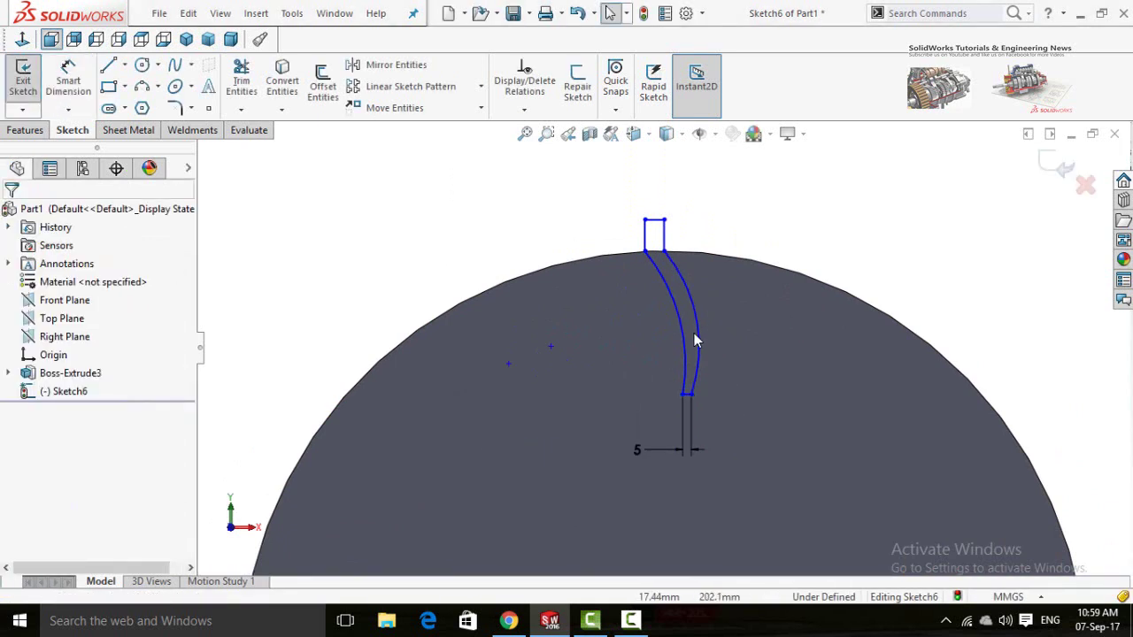
- Make the two slot arcs concentric
scroll(694, 346, down, 1)
click(700, 372)
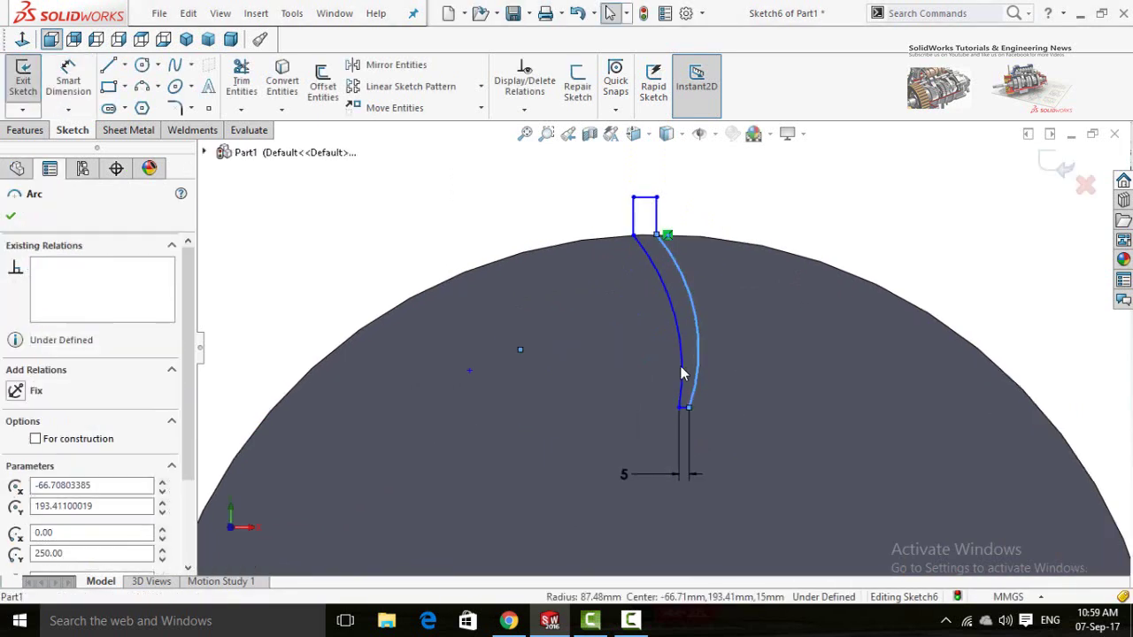
ctrl+click(681, 373)
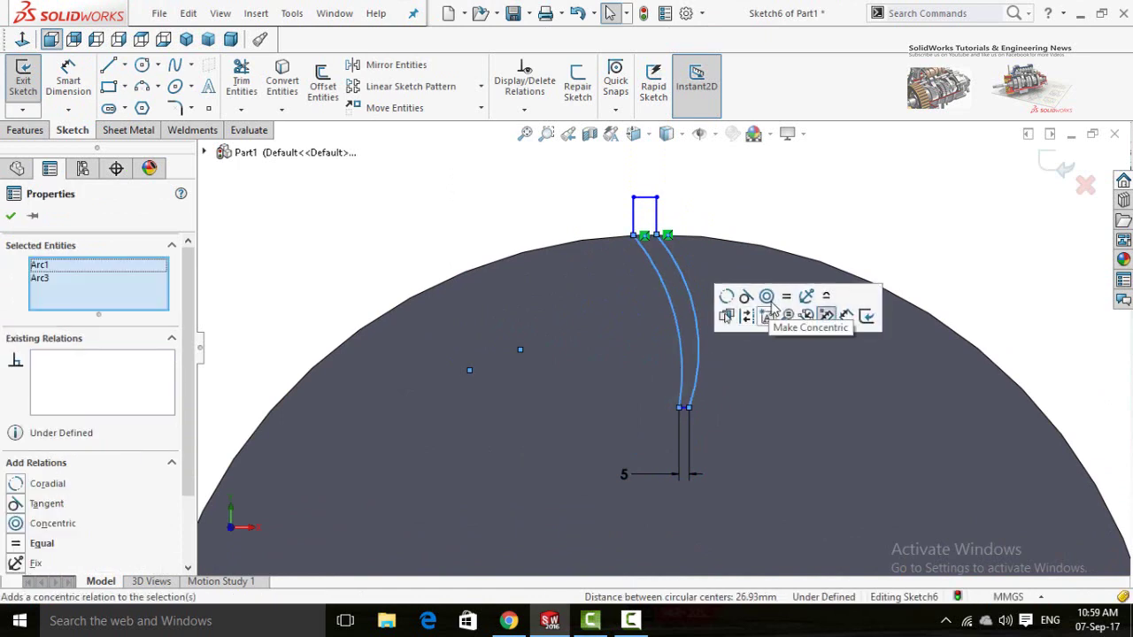
click(768, 298)
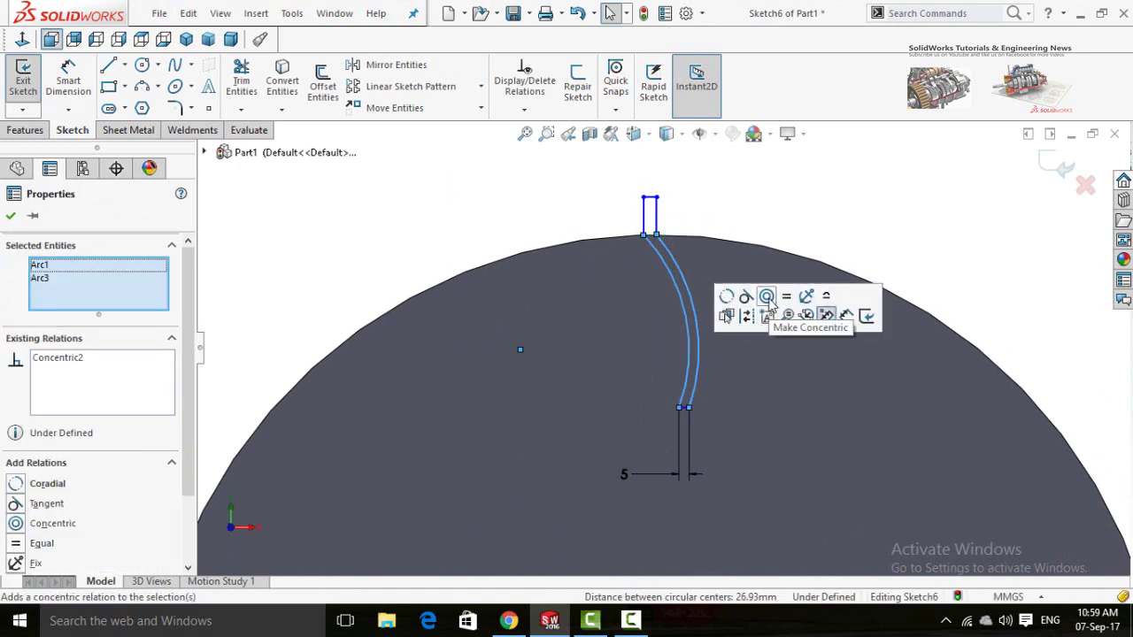
click(750, 216)
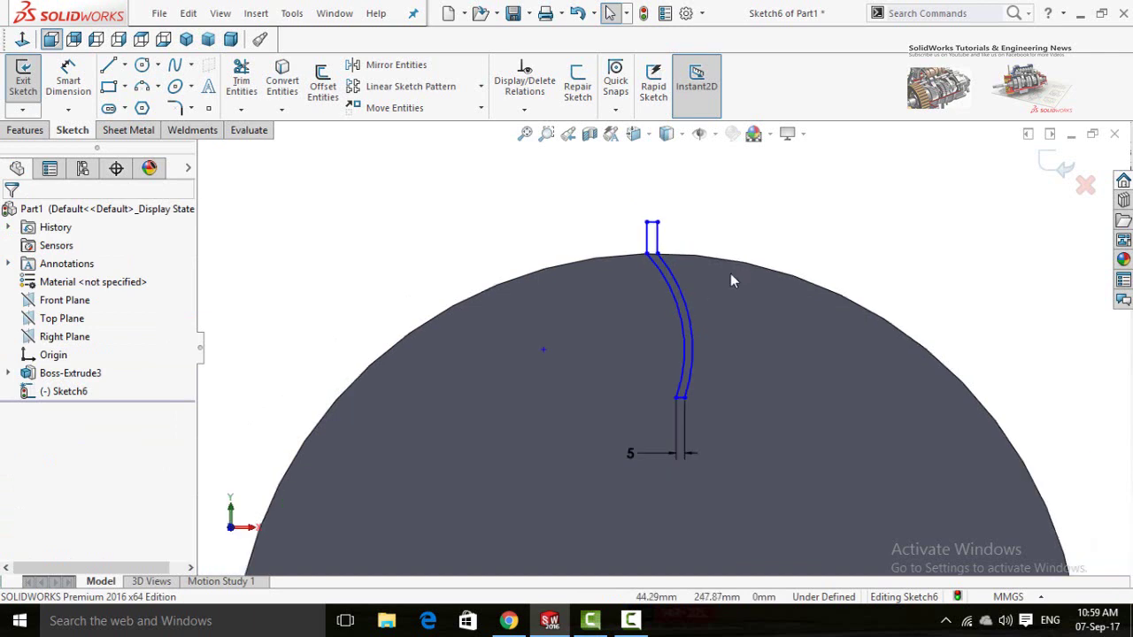
- Dimension the vertical distance from the slot's lower line to the outer arc's upper endpoint as 90 mm
key(z)
key(z)
right_drag(493, 253, 526, 204)
scroll(686, 401, down, 6)
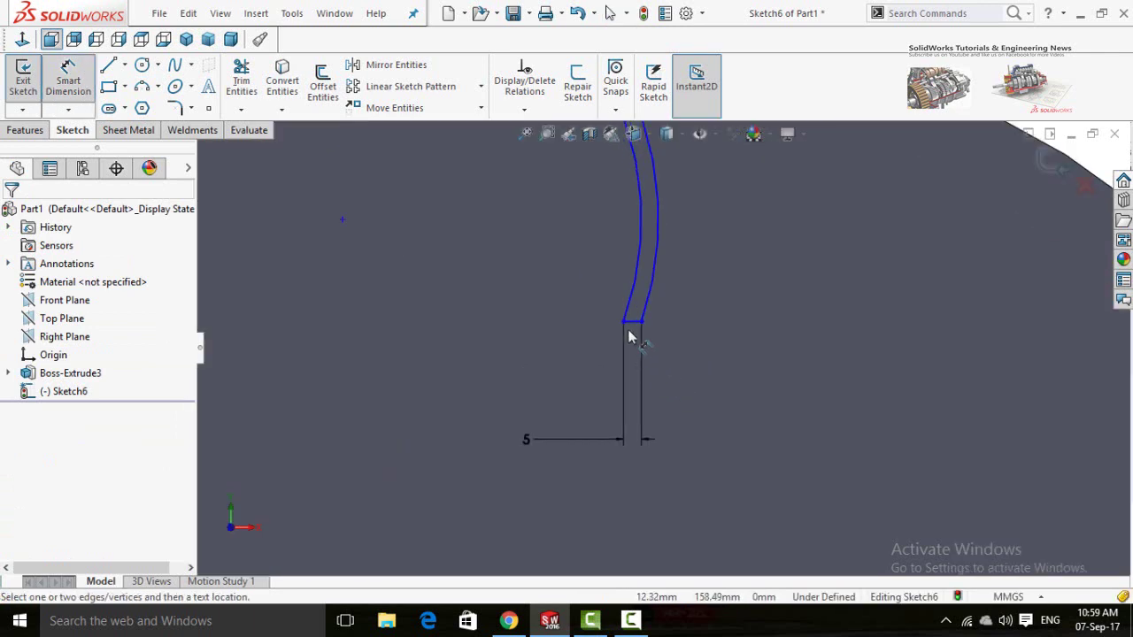
click(633, 322)
scroll(531, 329, up, 7)
scroll(615, 251, down, 6)
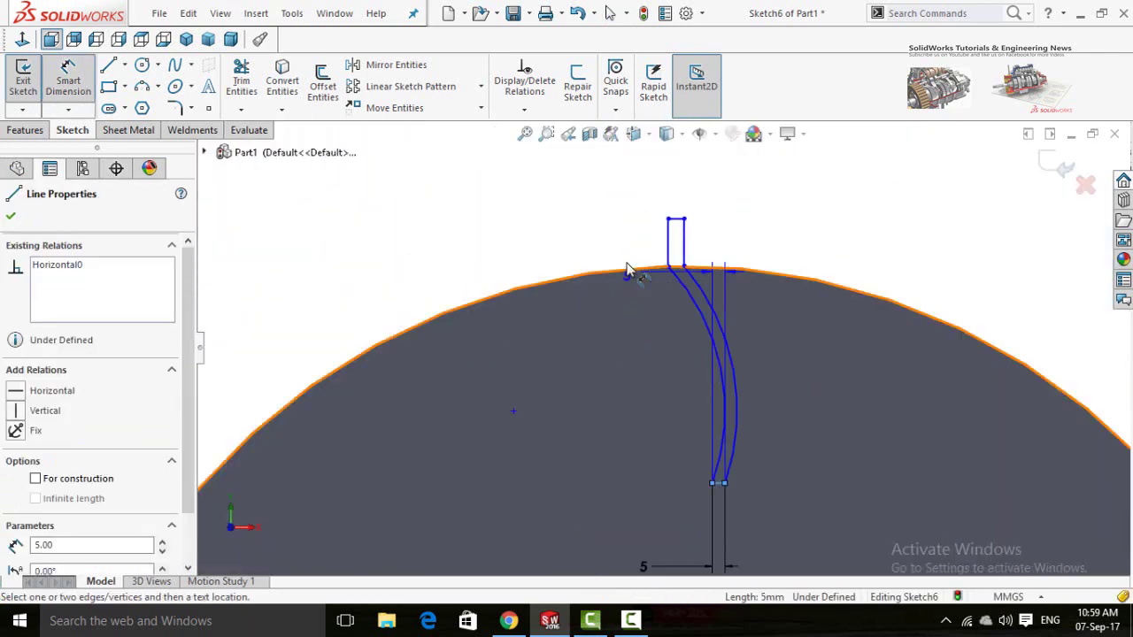
click(695, 272)
scroll(695, 273, up, 3)
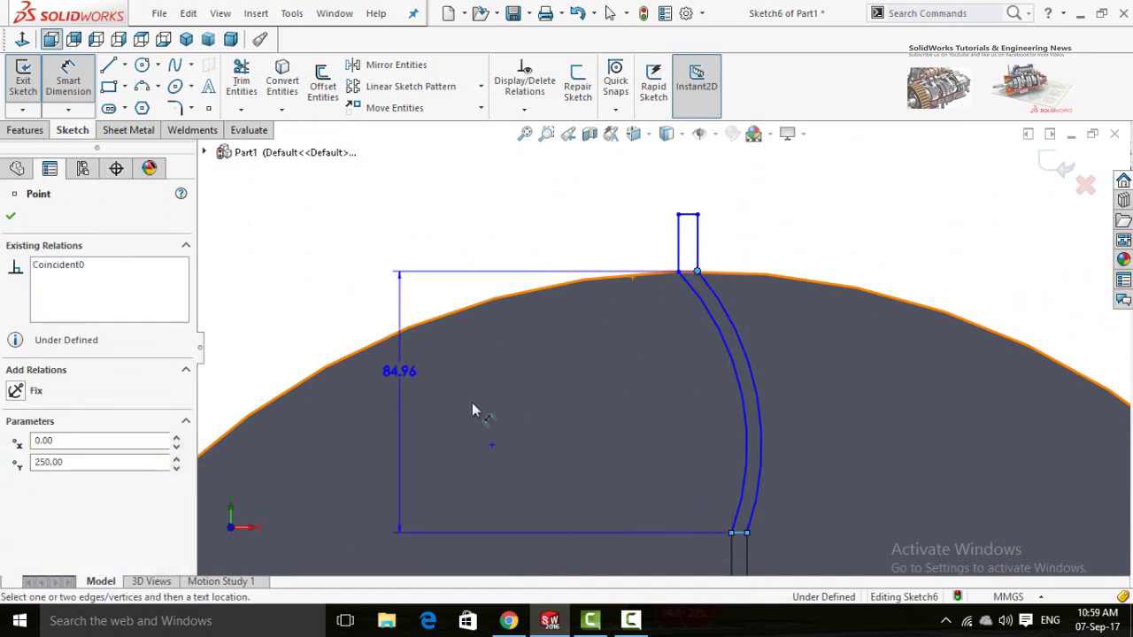
scroll(489, 405, up, 3)
click(367, 394)
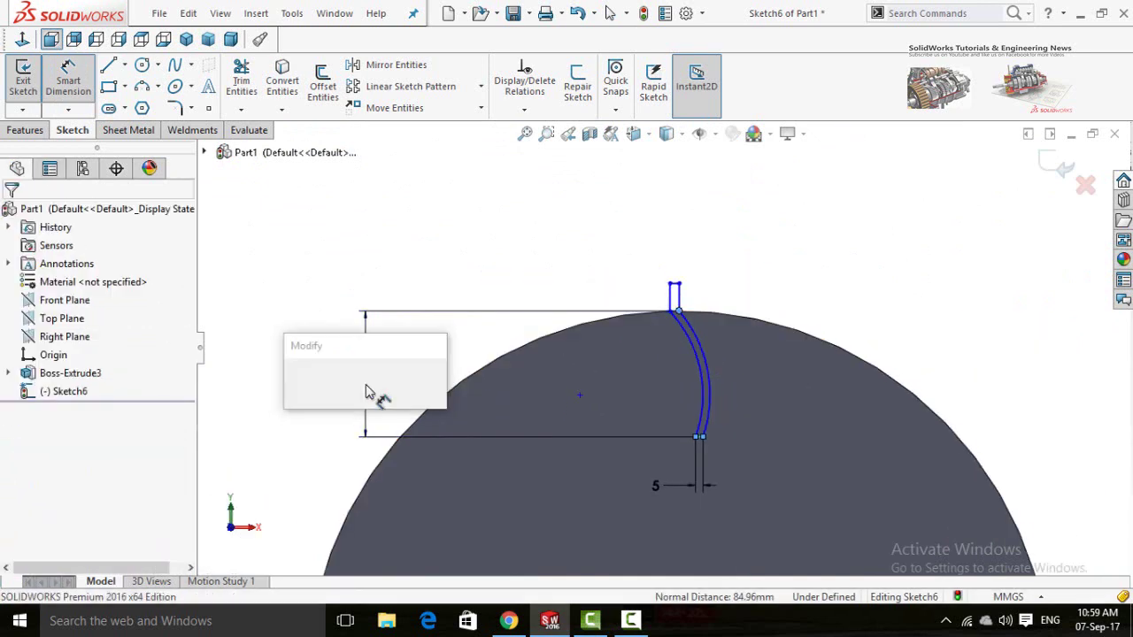
text(90)
key(Return)
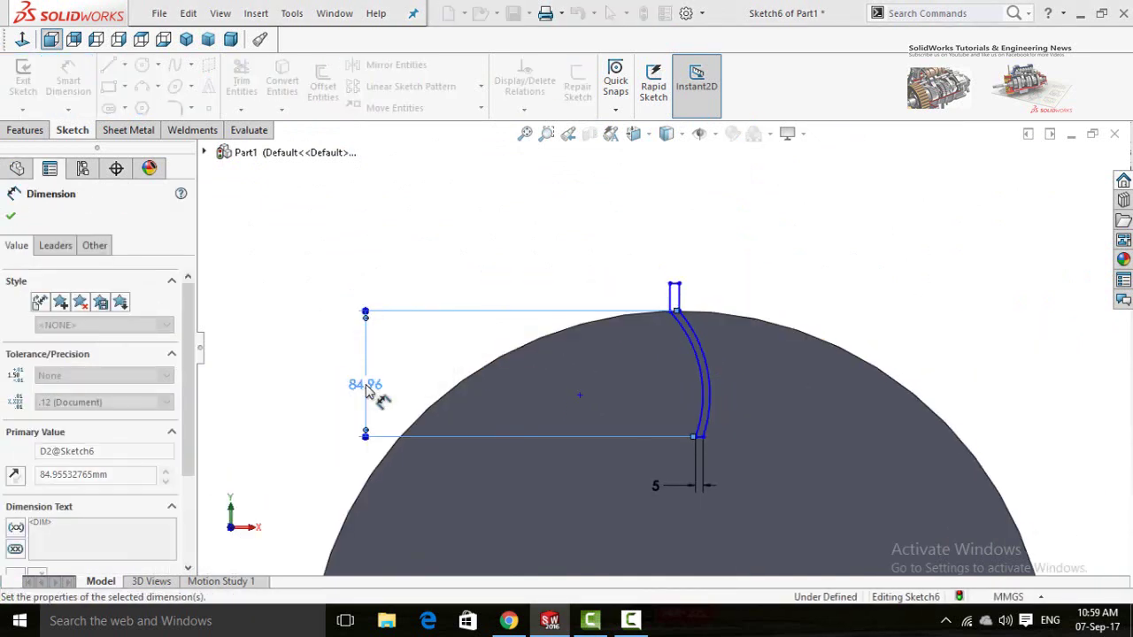
scroll(776, 420, down, 2)
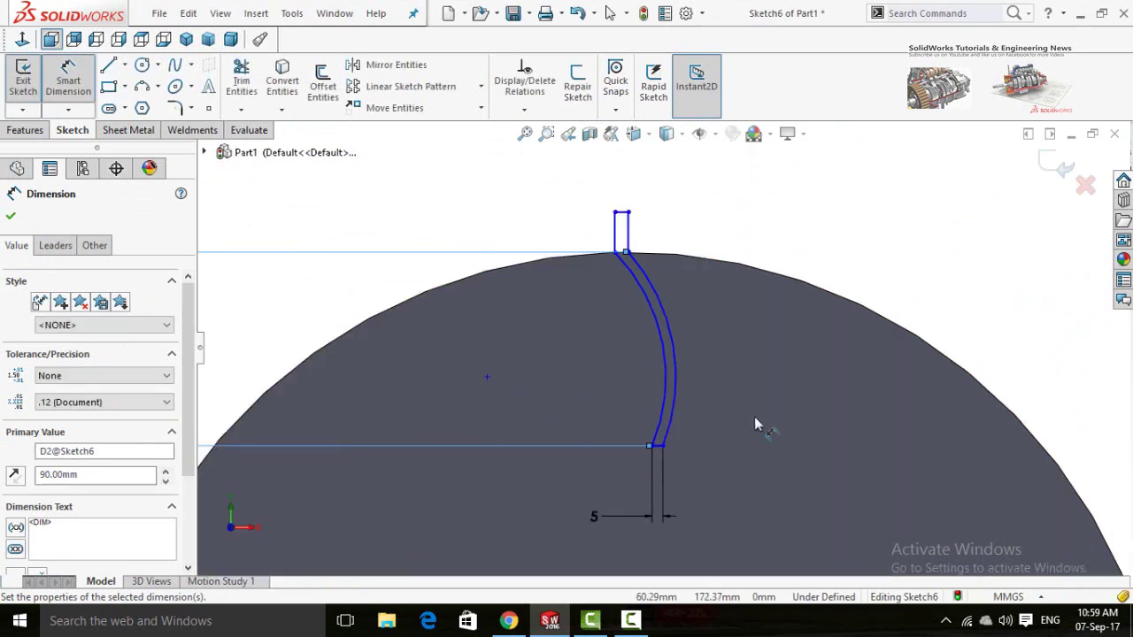
key(Escape)
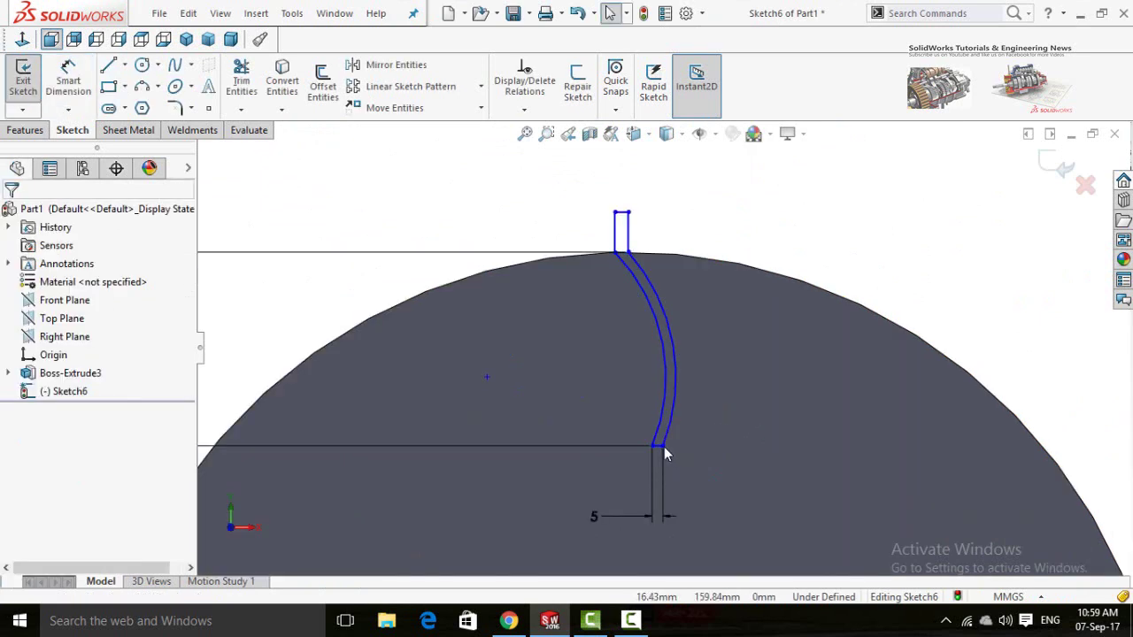
- Move the outer arc's lower endpoint sideways to about 28 mm right of the origin
drag(663, 446, 713, 446)
key(z)
key(z)
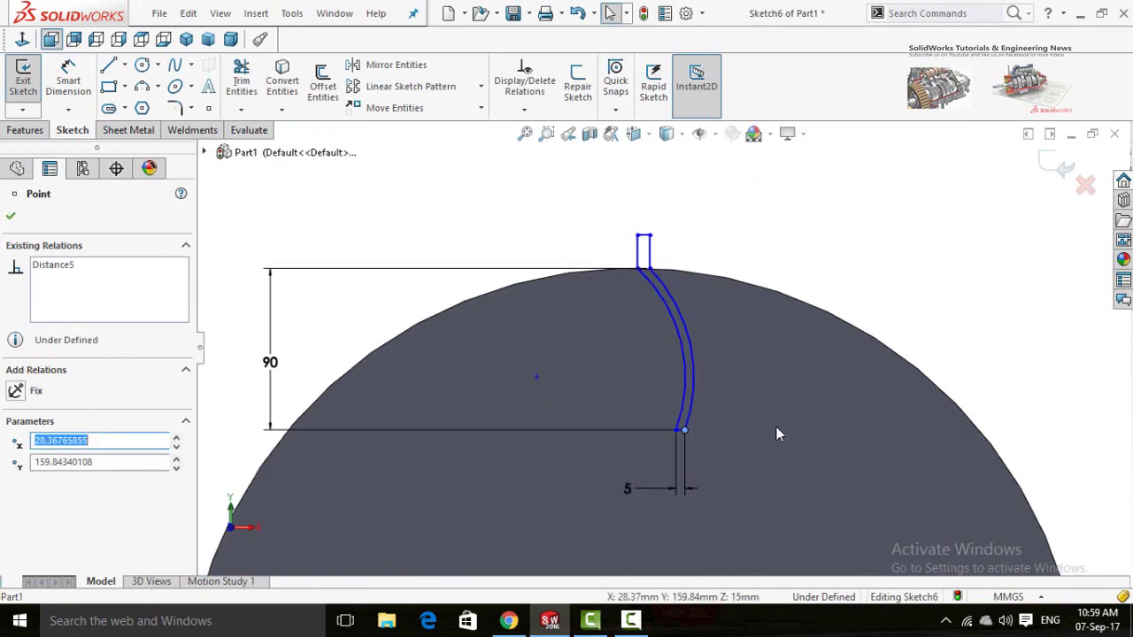
click(738, 280)
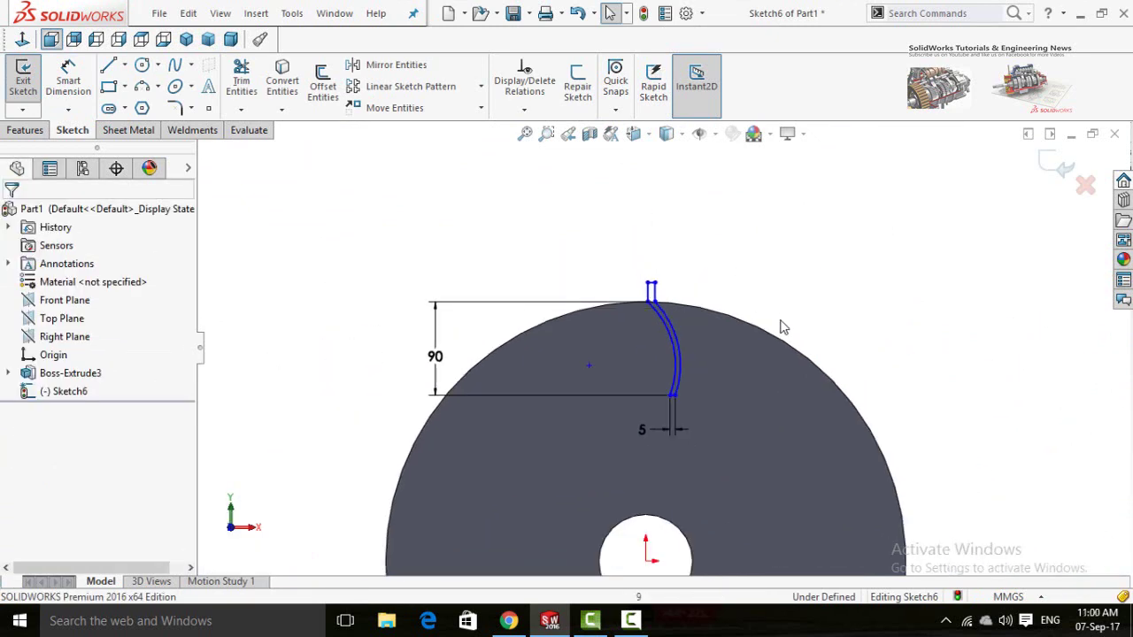
- Dimension the radius of the slot's outer arc as 90 mm
right_drag(779, 324, 708, 333)
scroll(699, 341, down, 2)
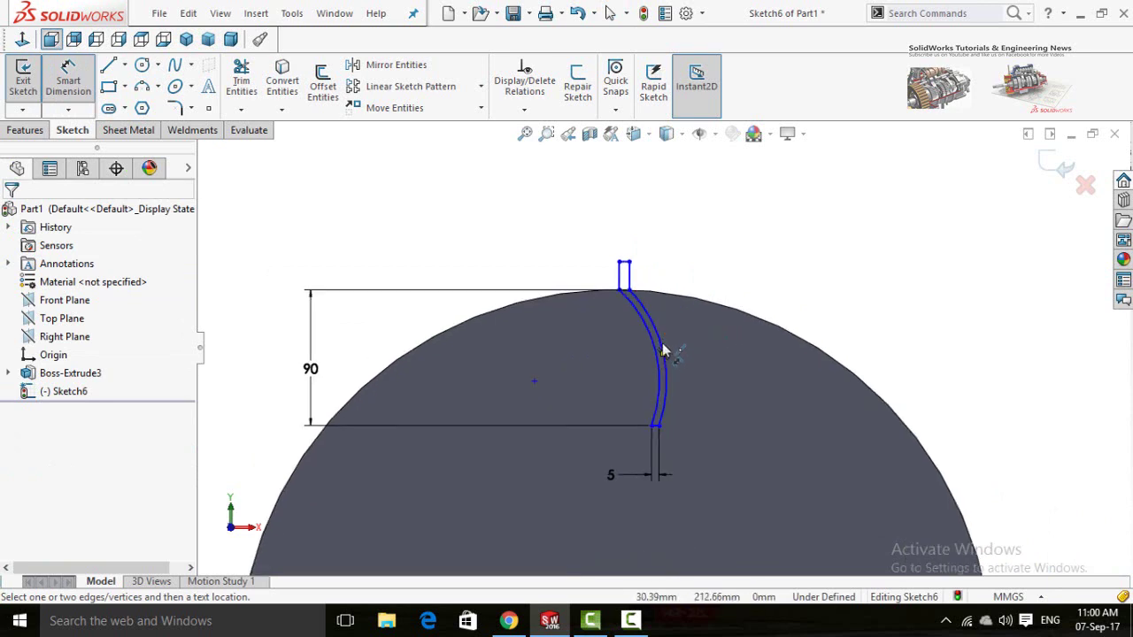
click(664, 339)
click(775, 253)
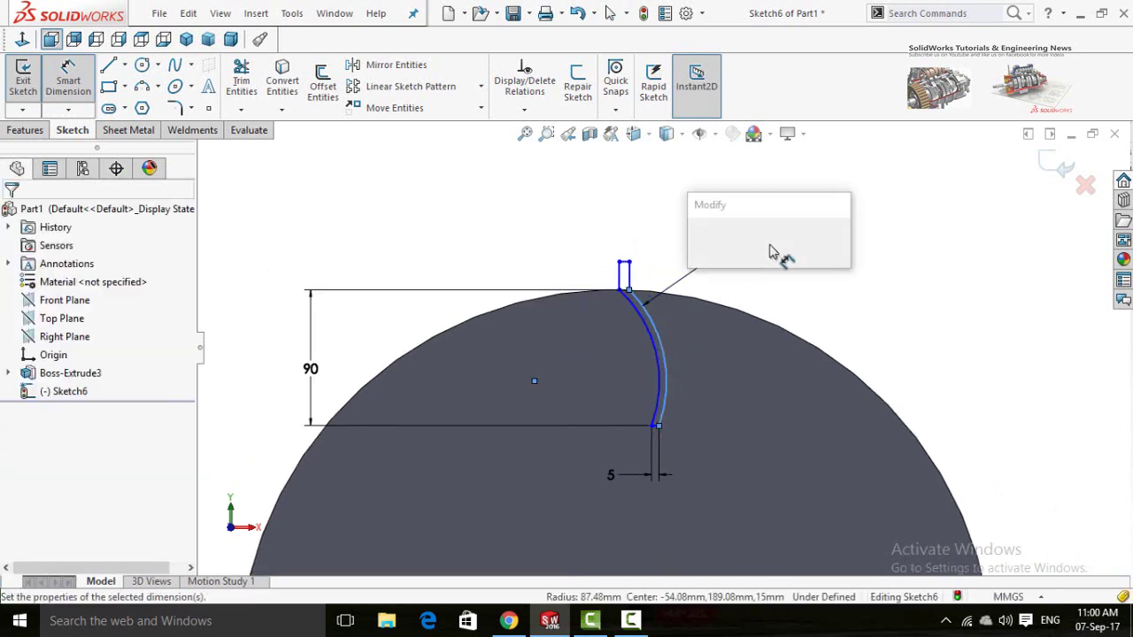
text(90)
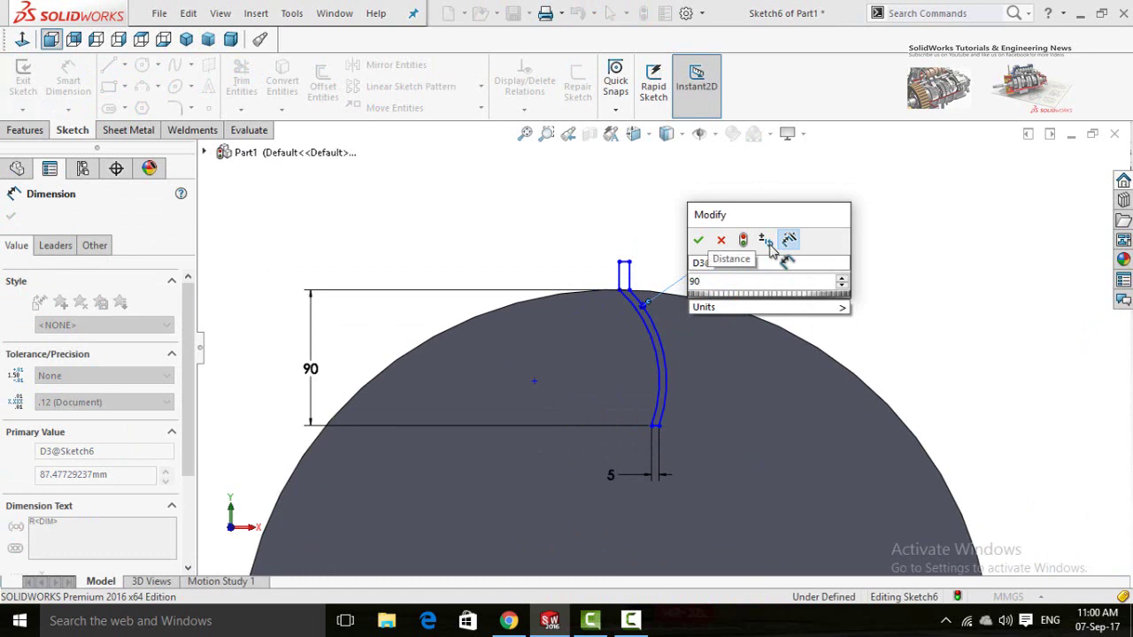
key(Return)
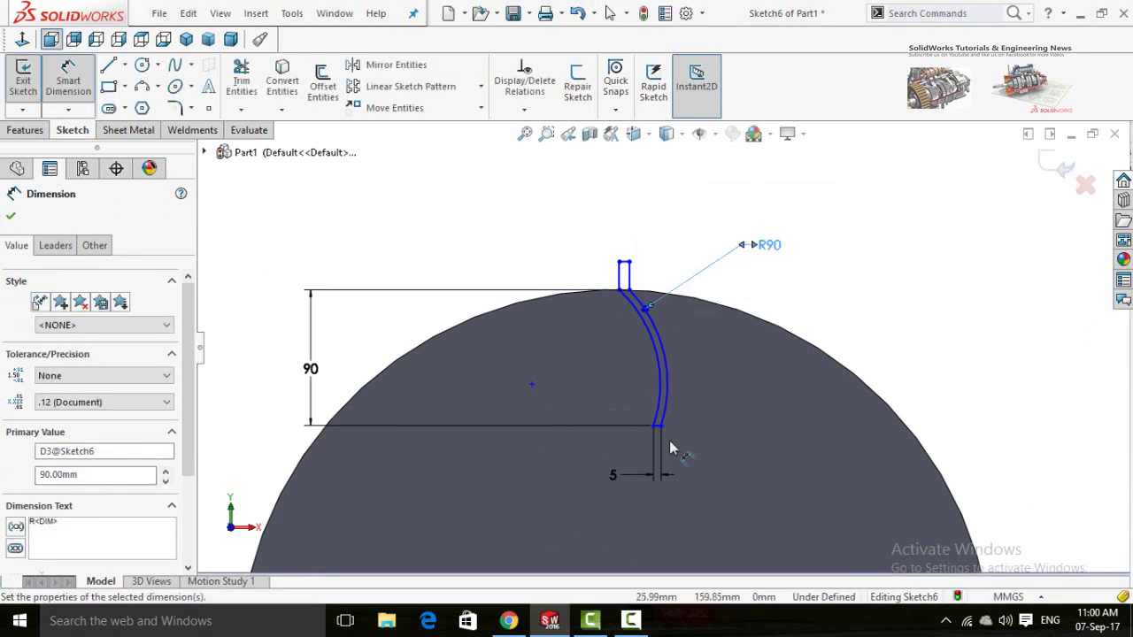
scroll(705, 430, up, 2)
scroll(690, 407, down, 4)
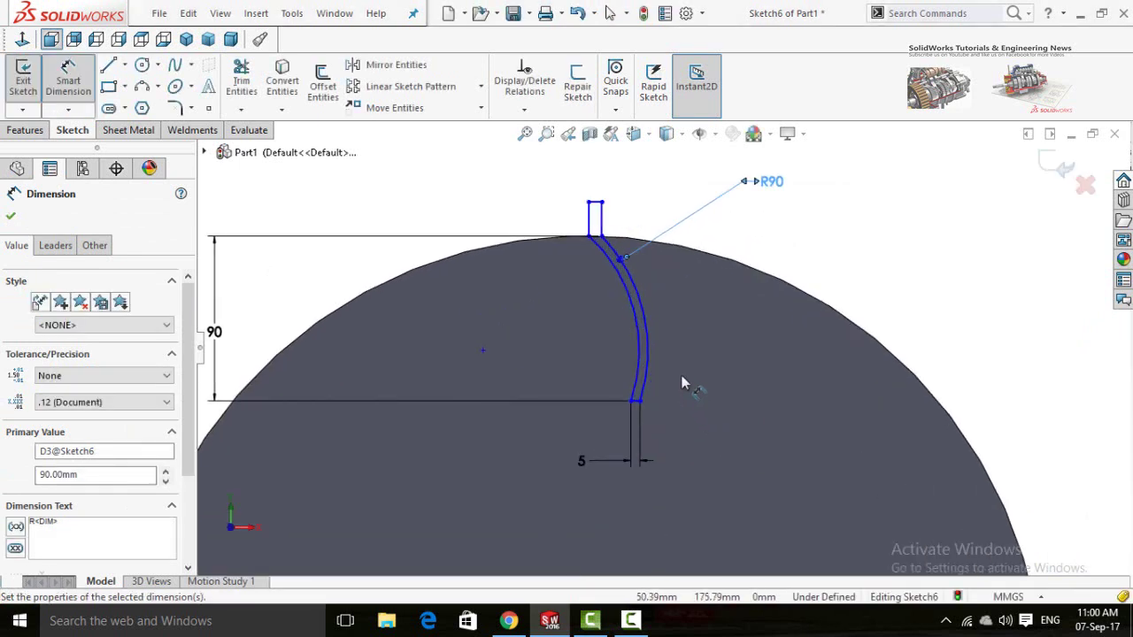
scroll(588, 322, up, 2)
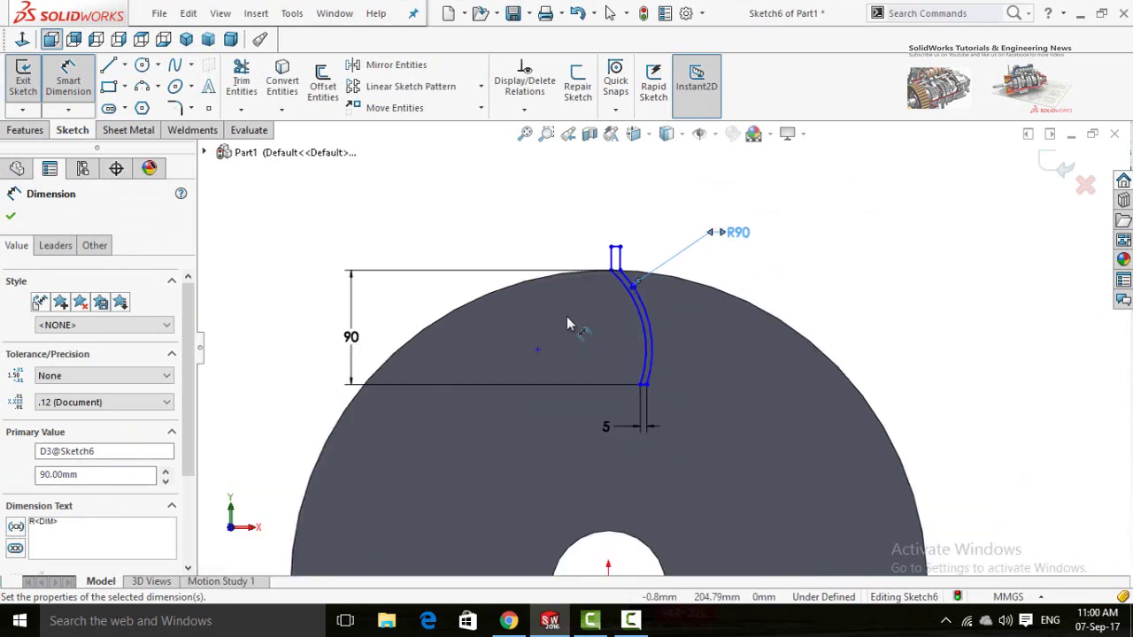
click(10, 218)
- Cut the slot profile out of the disc with an Extruded Cut set to Through All
scroll(640, 283, down, 4)
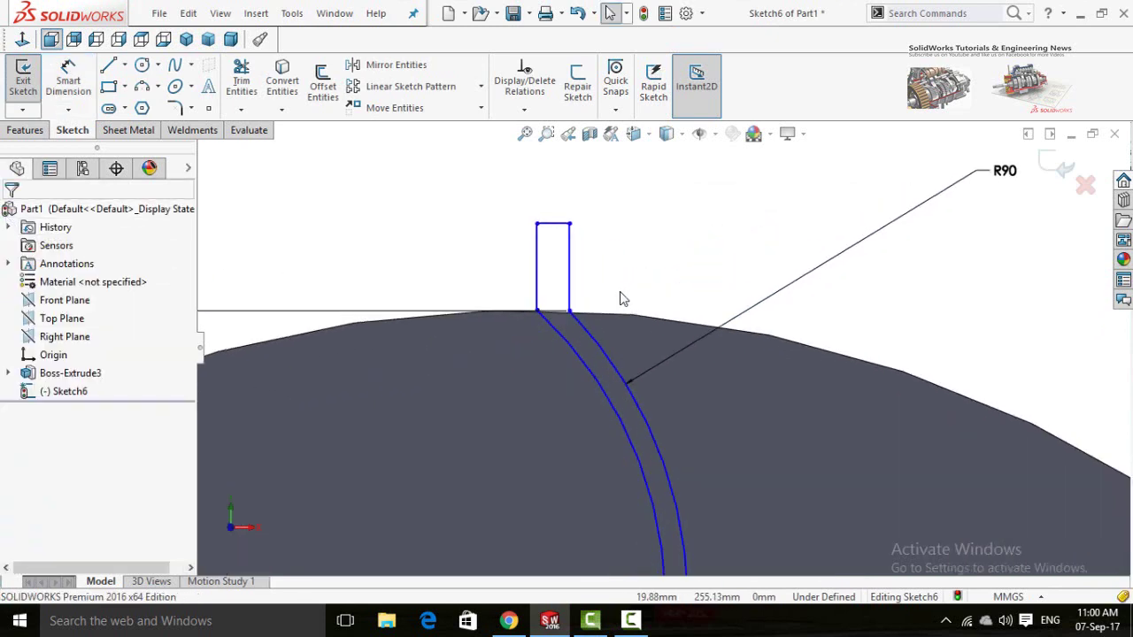
scroll(529, 358, down, 5)
scroll(527, 355, up, 3)
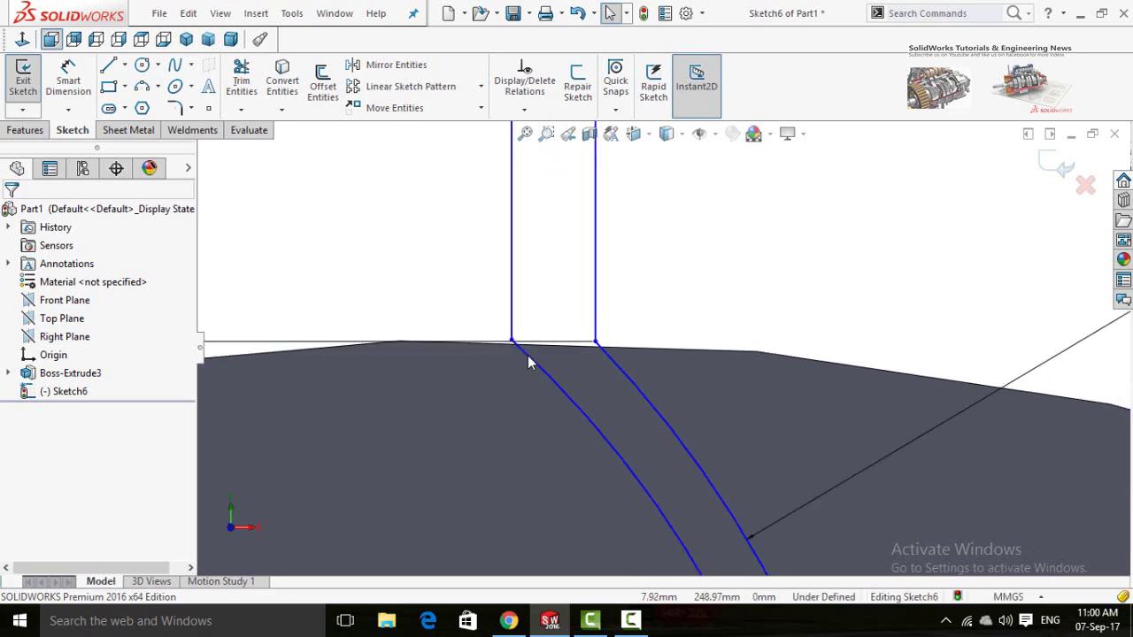
scroll(678, 345, up, 6)
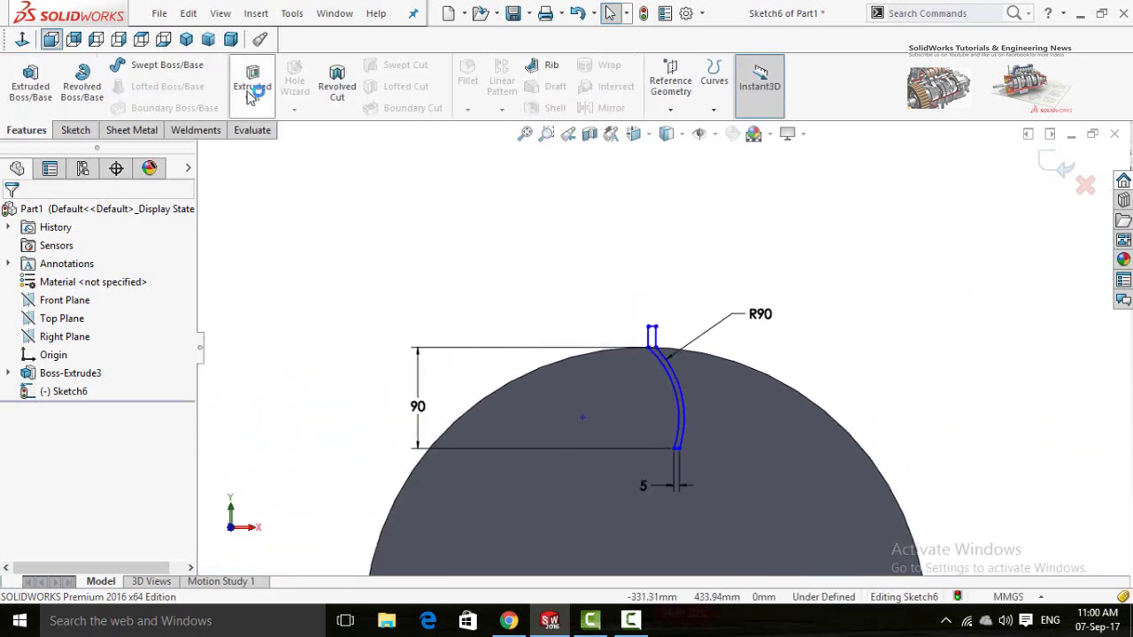
click(251, 89)
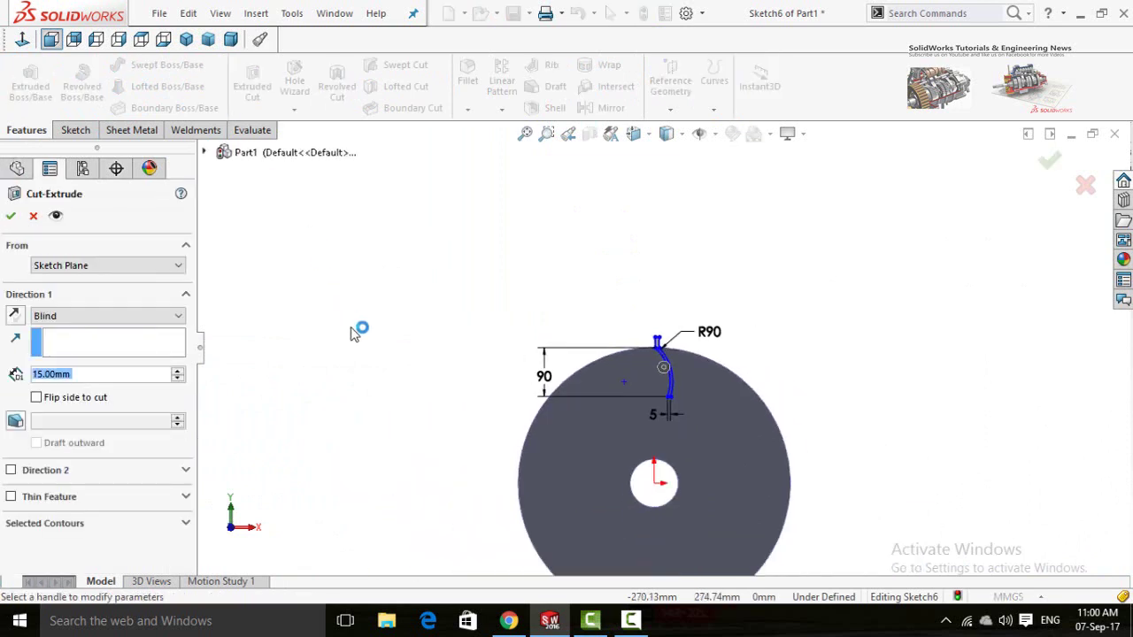
click(133, 316)
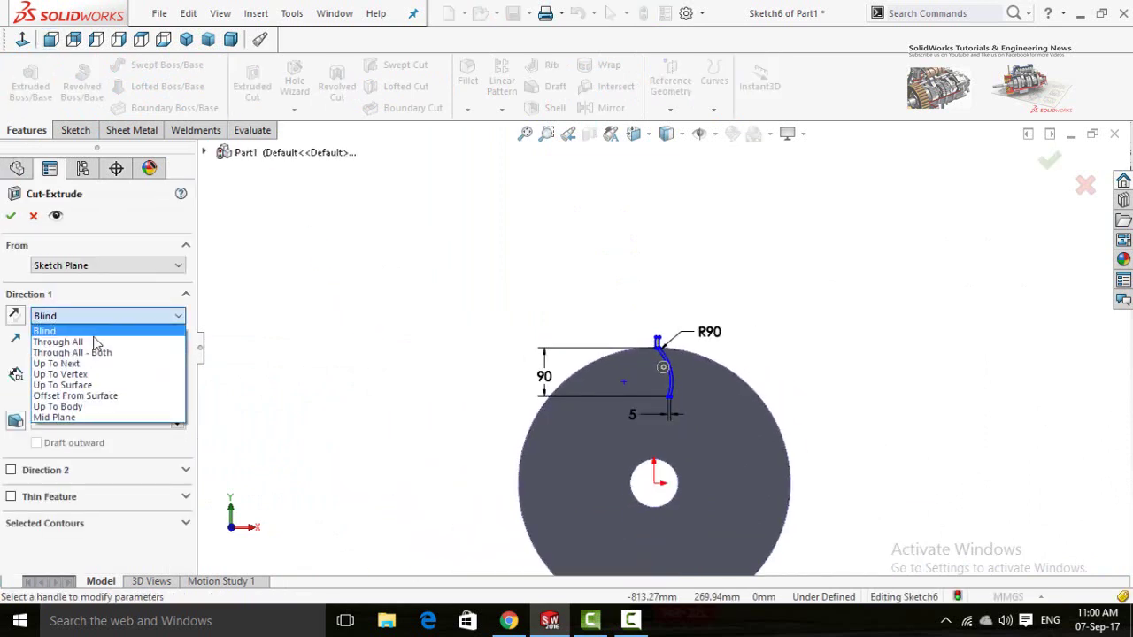
click(96, 342)
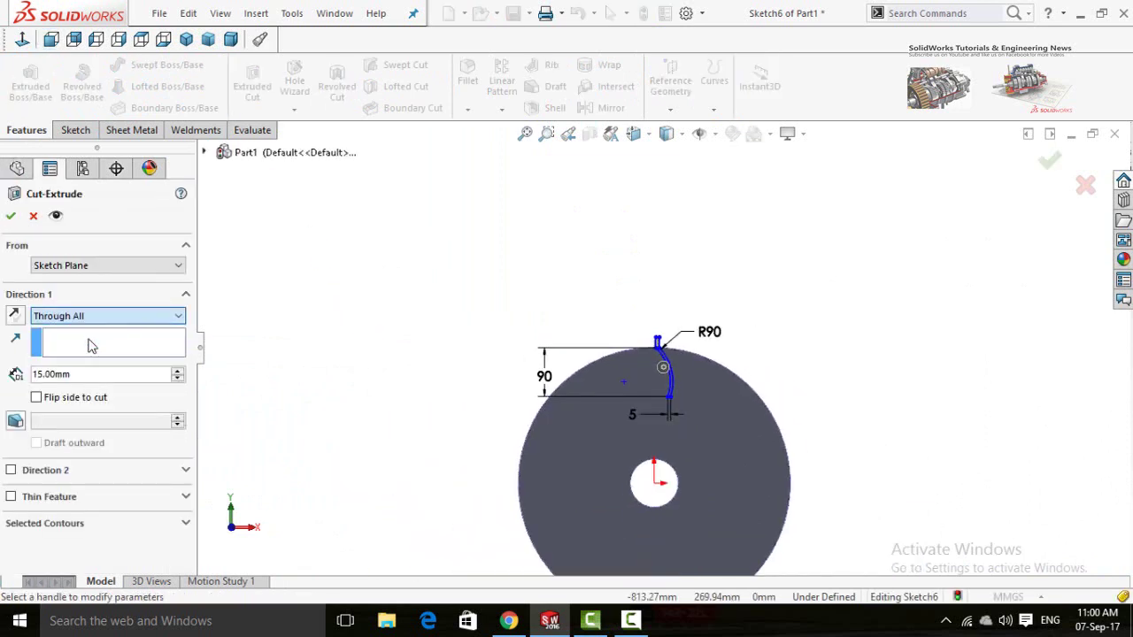
click(10, 217)
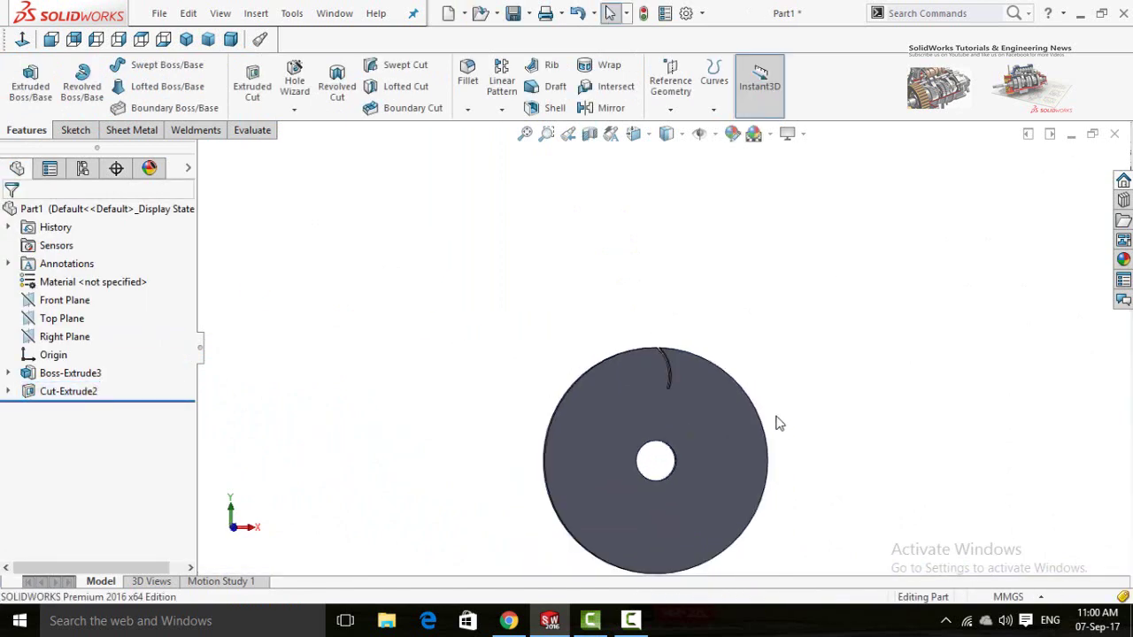
- Circular-pattern the curved slot cut around the disc's outer edge with 18 equally spaced instances over 360 degrees
scroll(673, 398, up, 5)
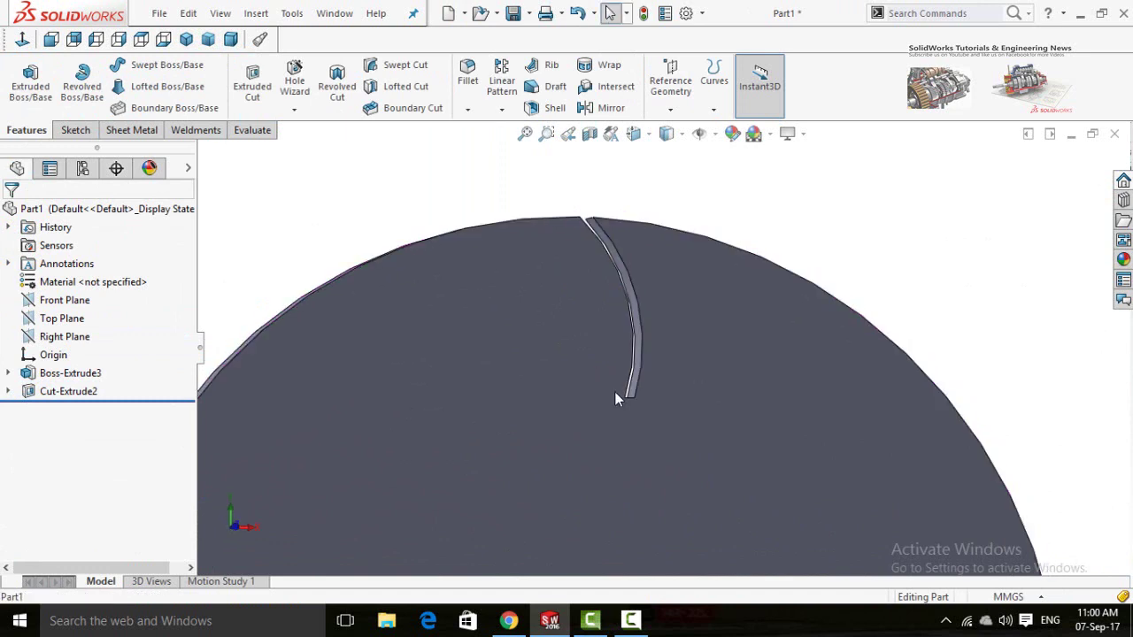
scroll(614, 392, down, 5)
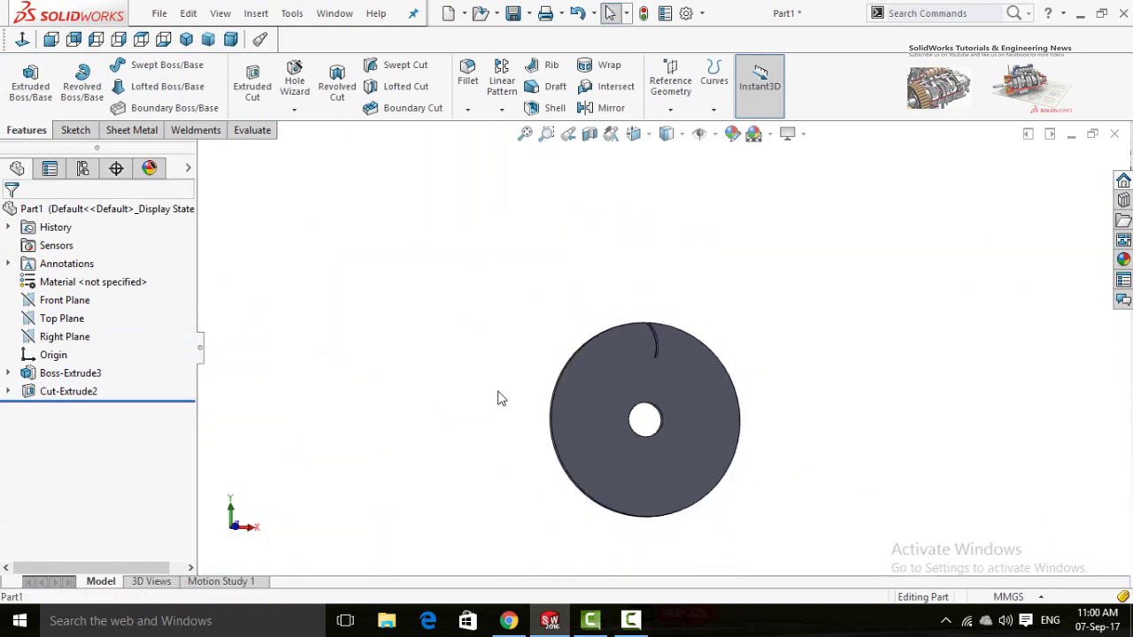
click(503, 110)
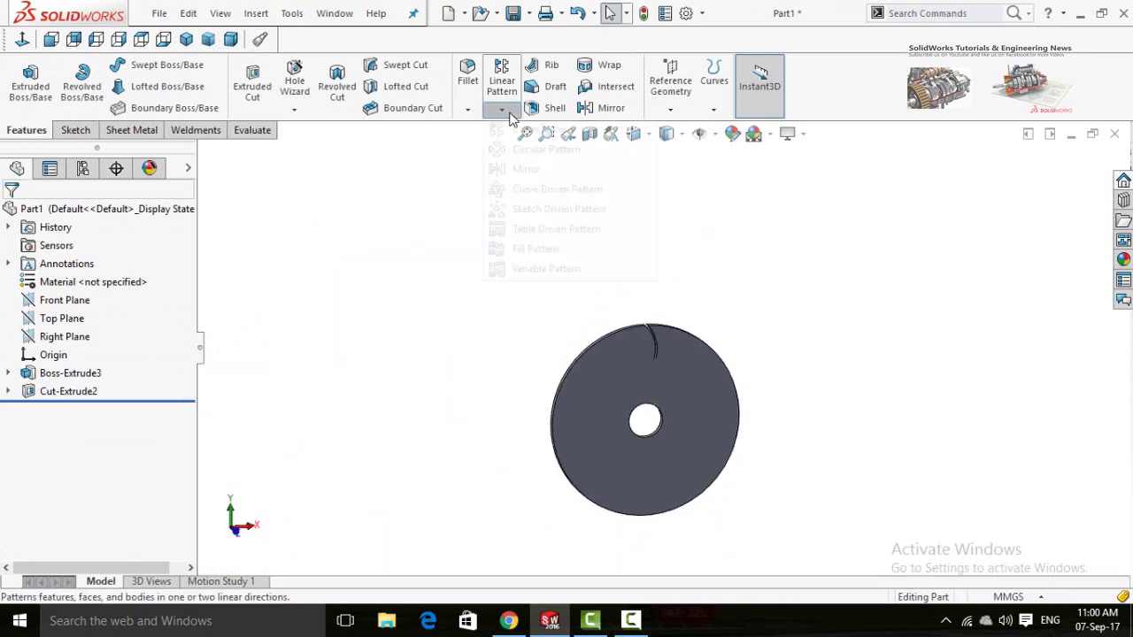
click(544, 150)
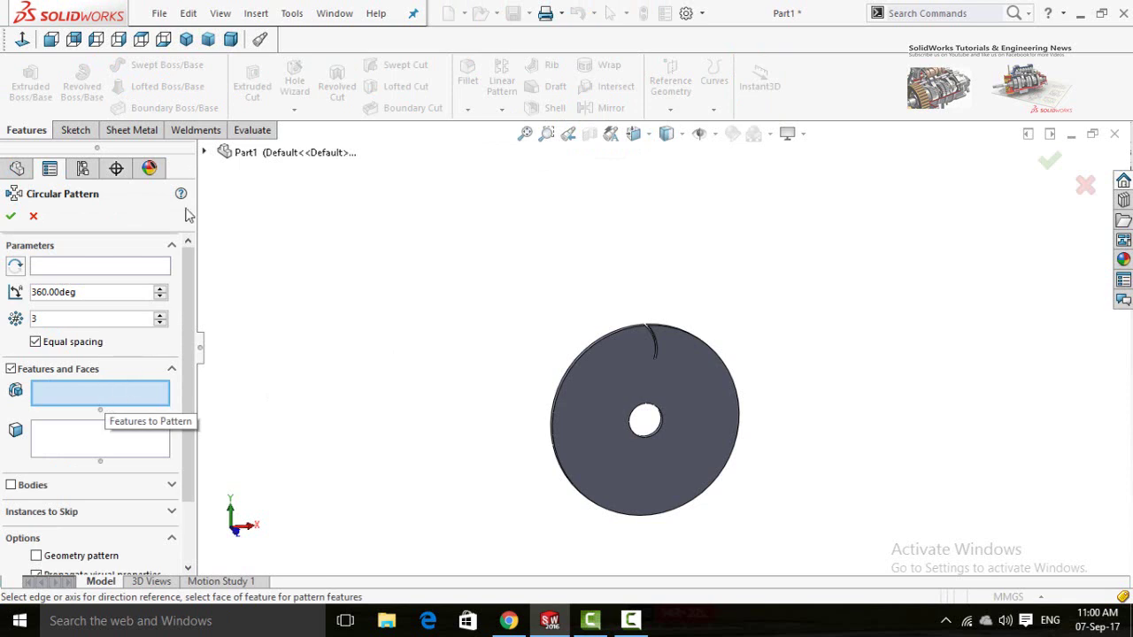
click(204, 153)
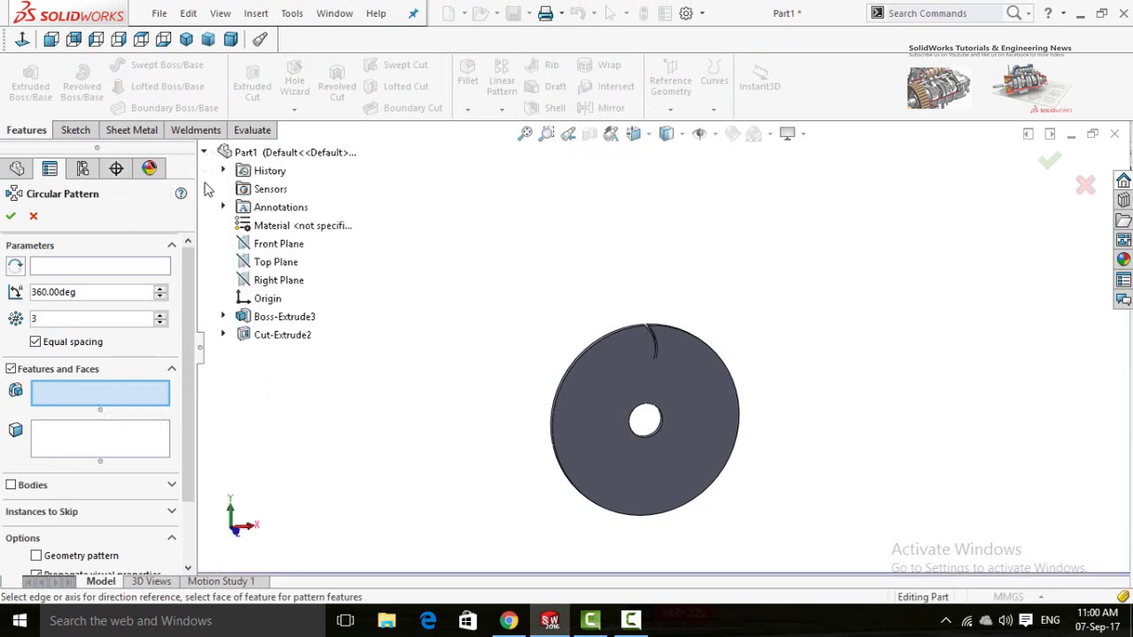
click(270, 337)
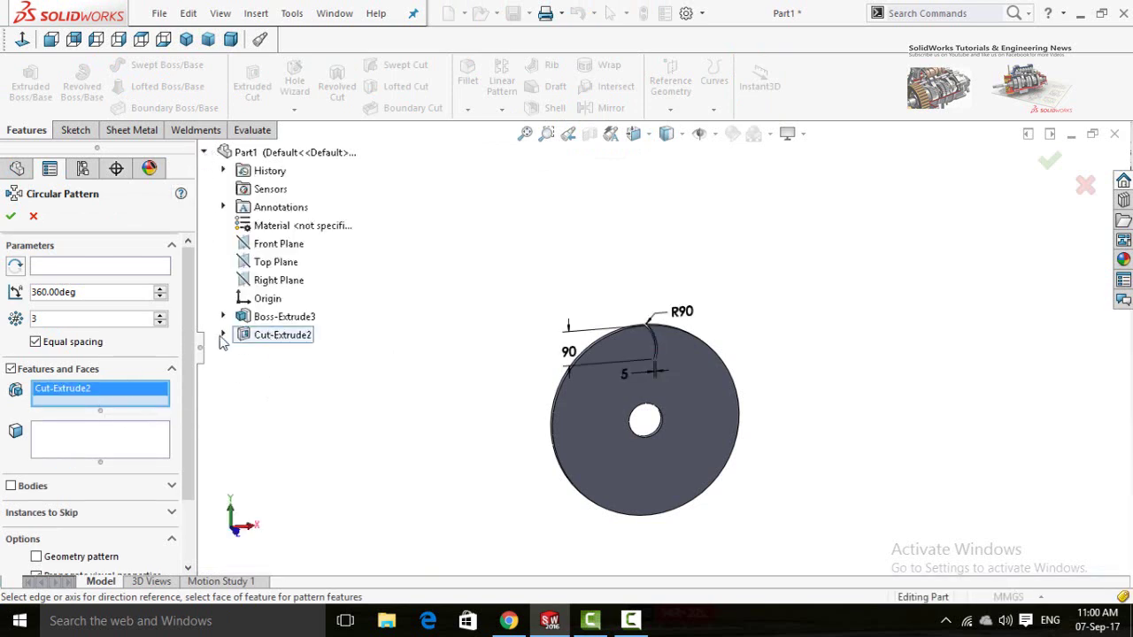
click(73, 270)
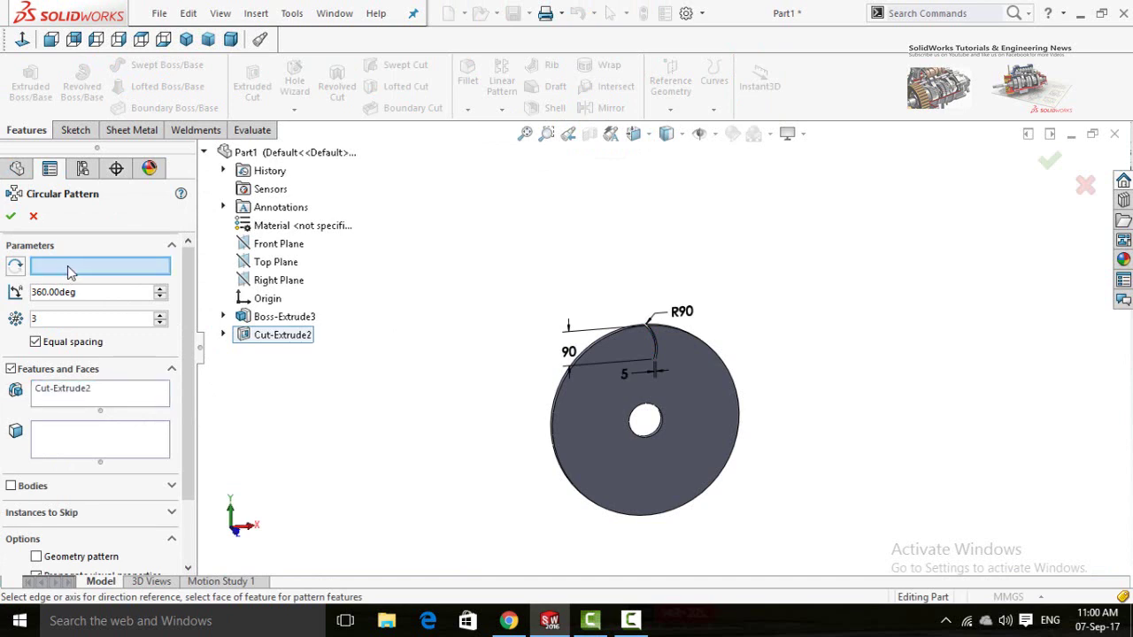
click(613, 518)
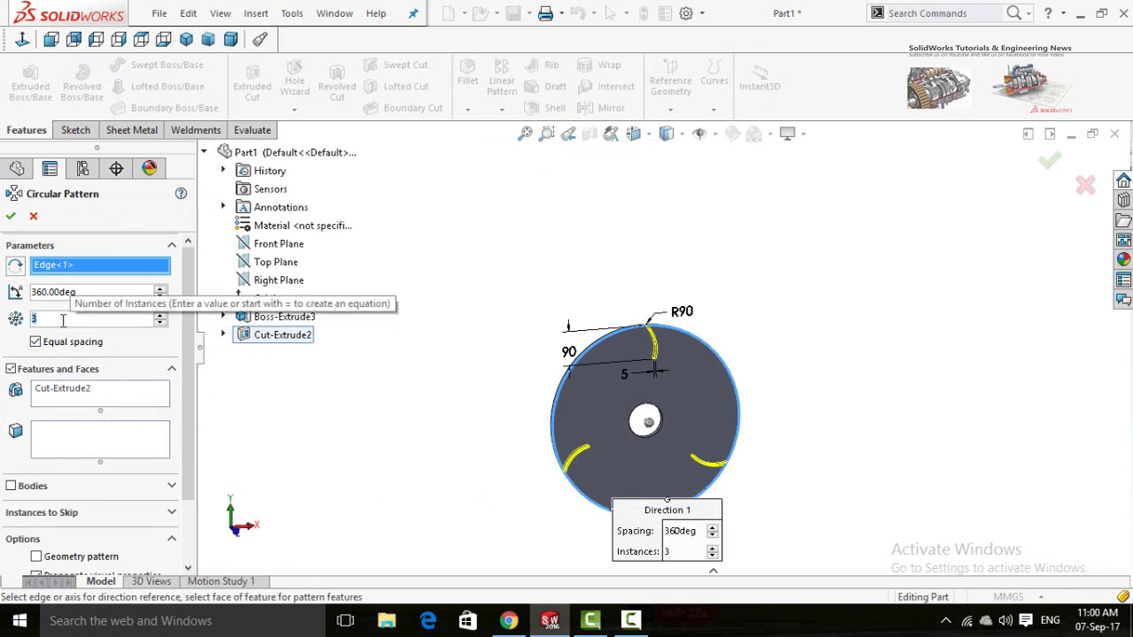
text(18)
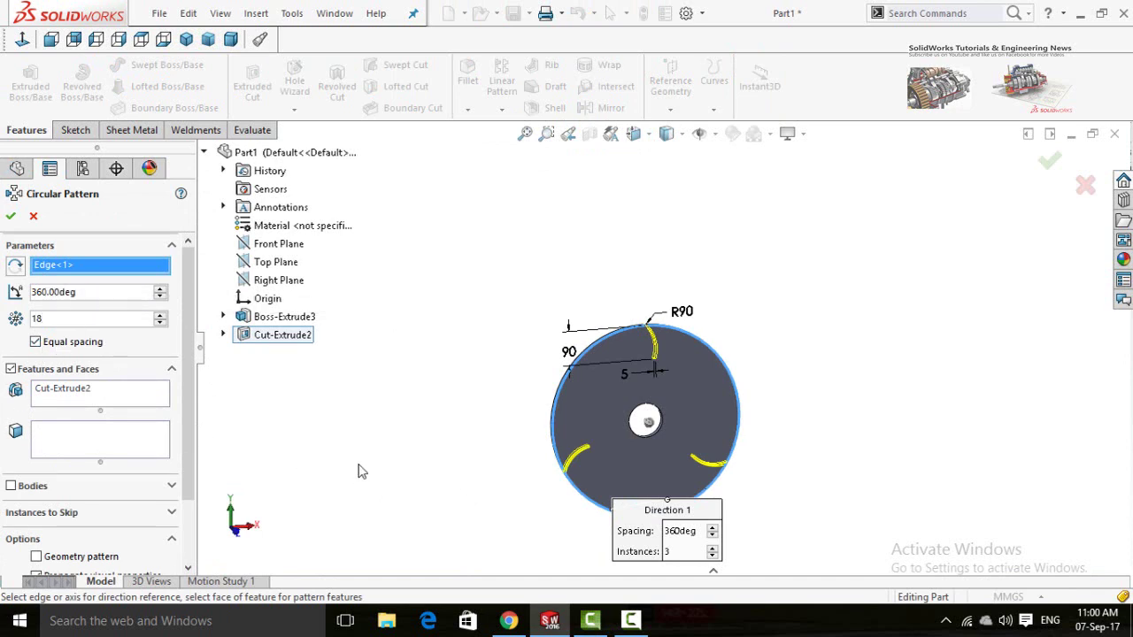
click(11, 218)
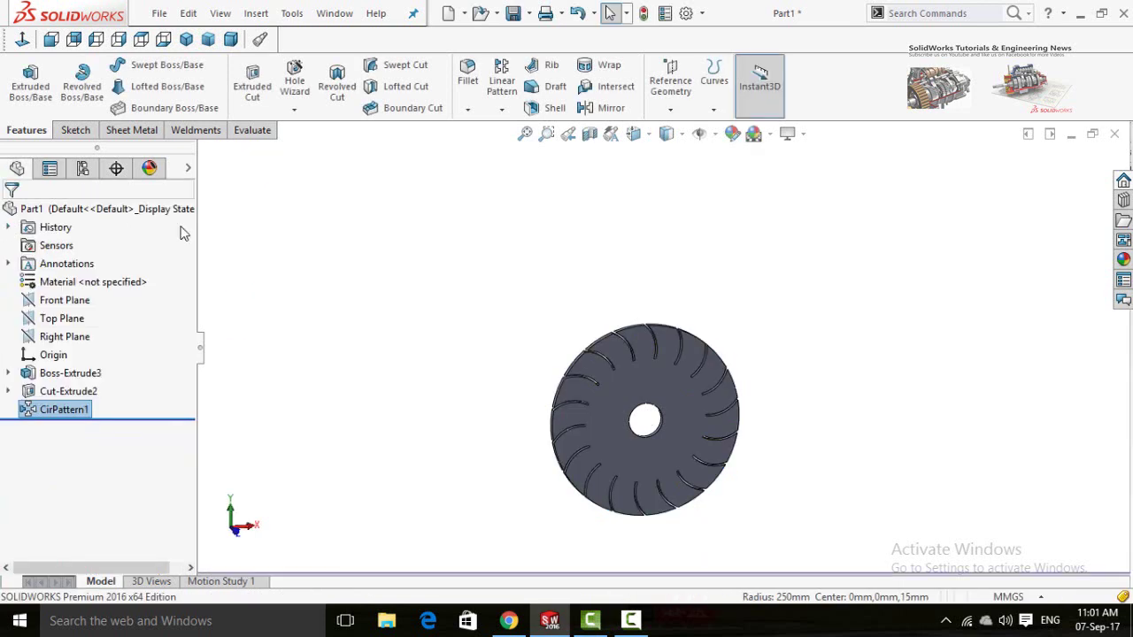
- Save the slotted disc part under the file name Side Disc
scroll(737, 363, down, 3)
middle_drag(367, 295, 303, 336)
middle_drag(234, 382, 354, 435)
scroll(458, 417, up, 3)
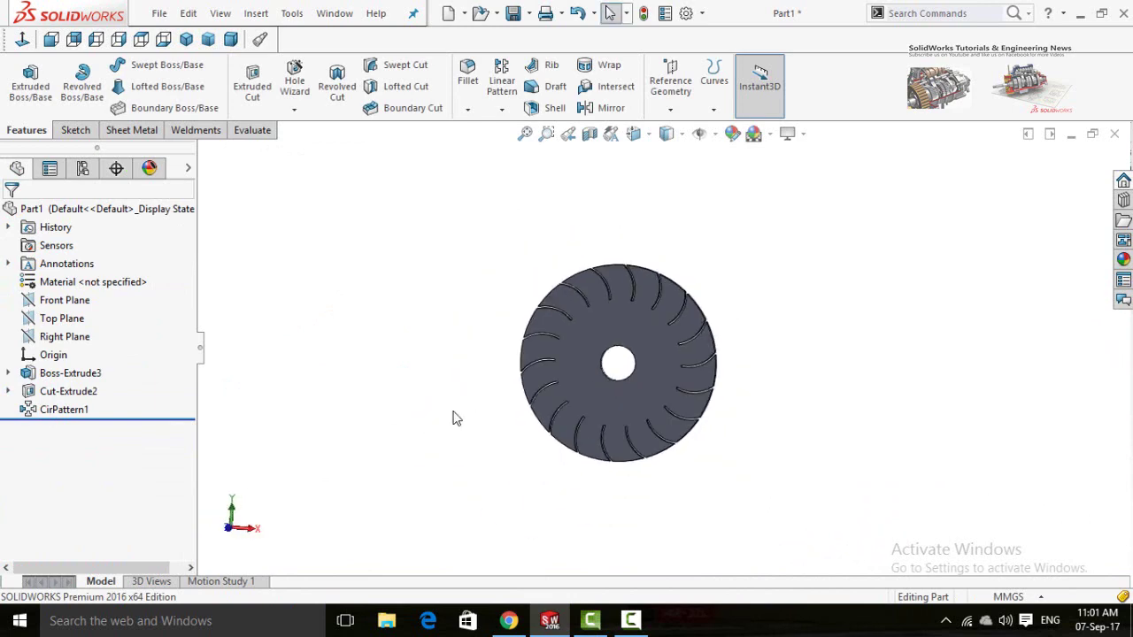
middle_drag(458, 417, 491, 437)
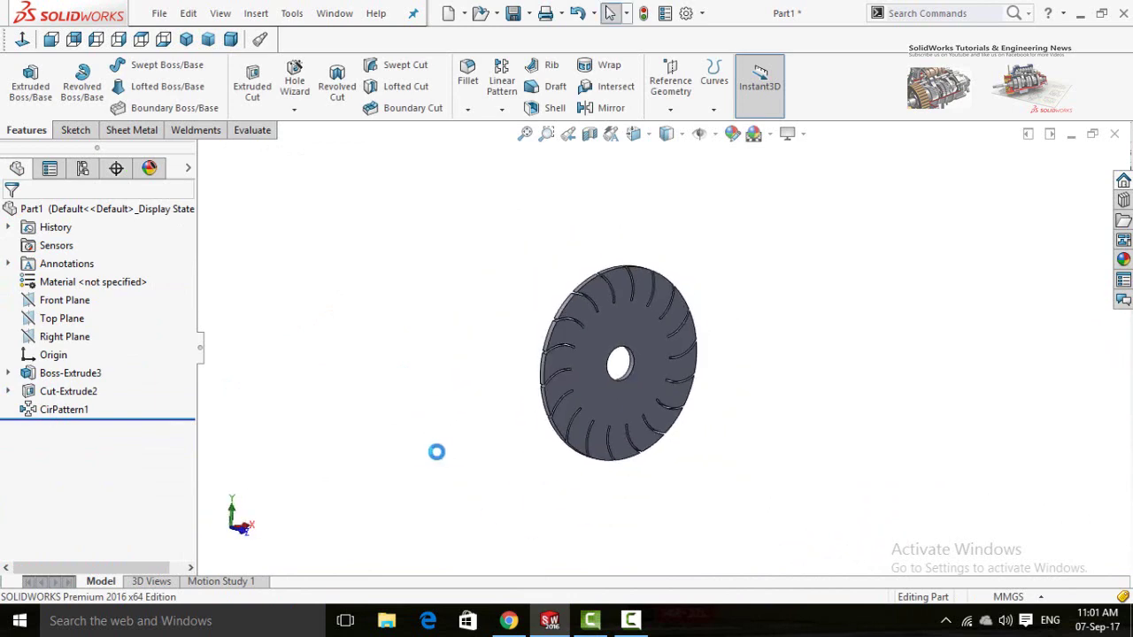
key(ctrl+s)
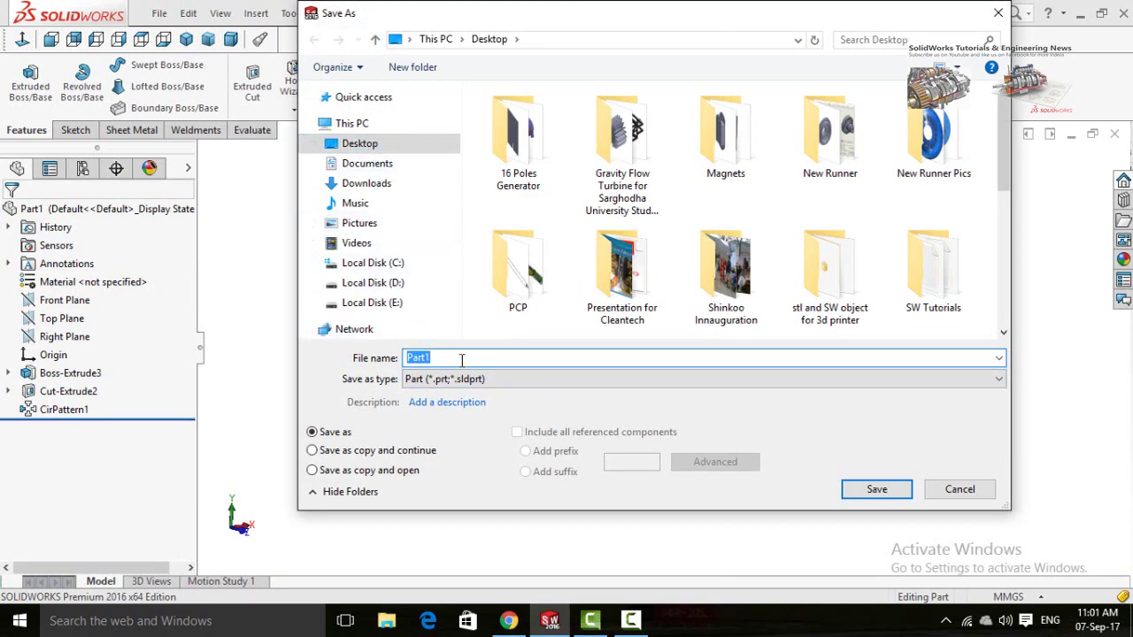
text(Side Disc)
key(Return)
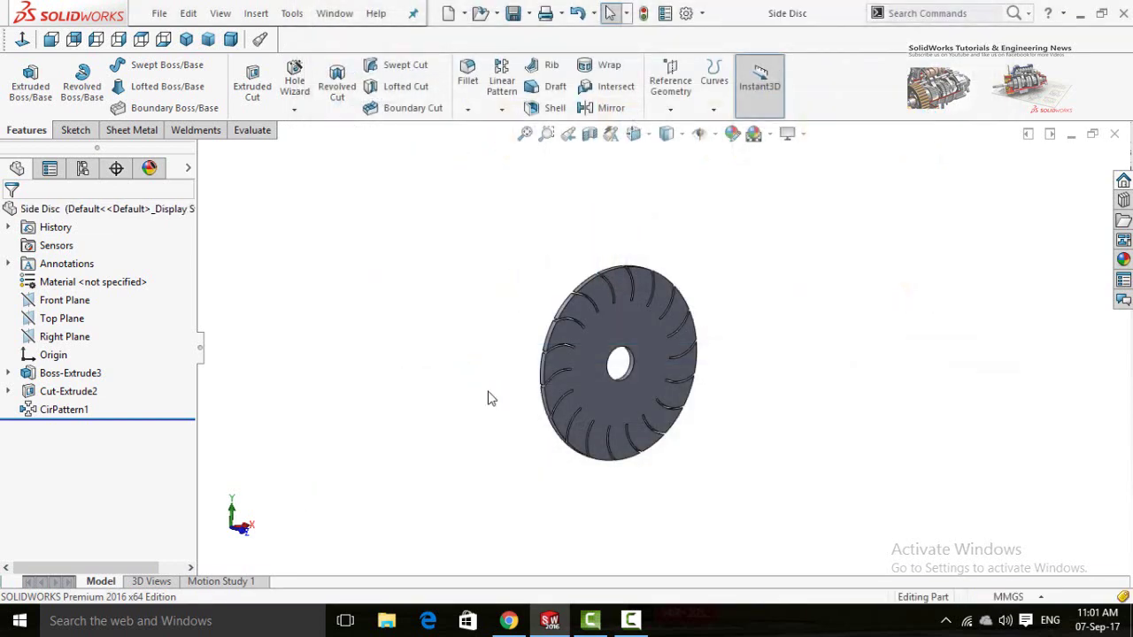
middle_drag(508, 354, 468, 280)
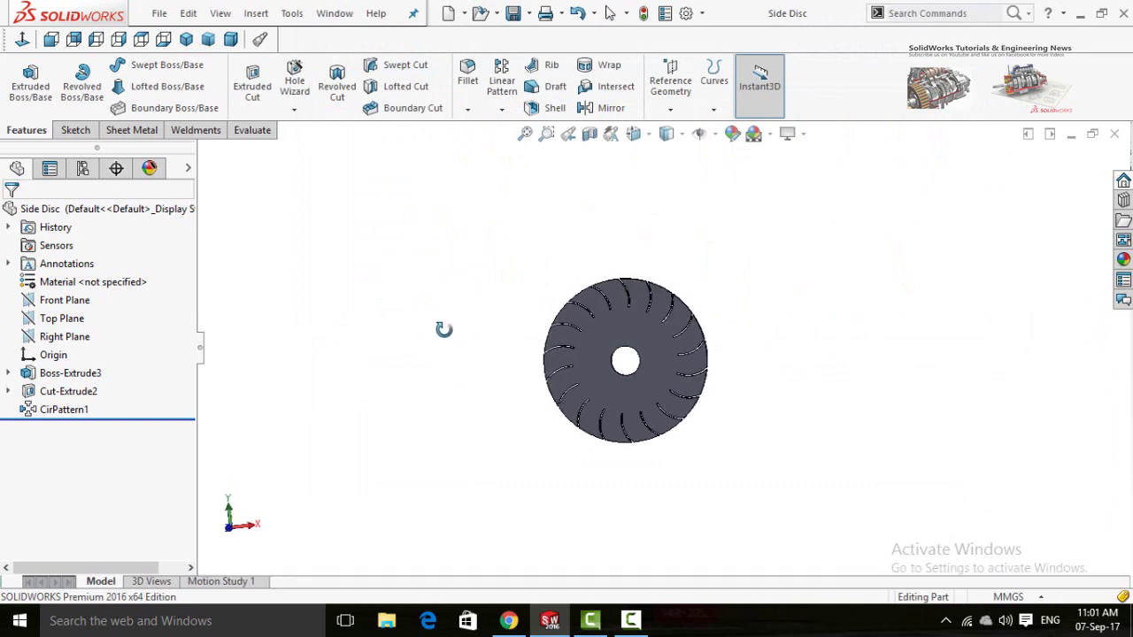
middle_drag(475, 346, 877, 447)
scroll(619, 363, down, 1)
scroll(620, 363, down, 4)
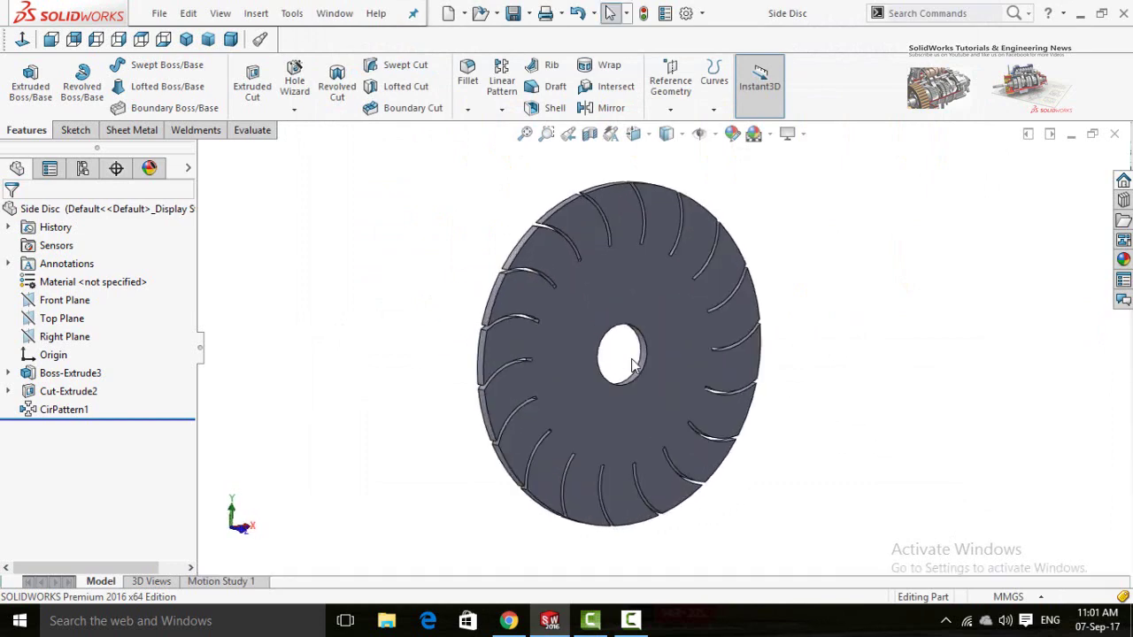
middle_drag(620, 372, 603, 336)
key(Escape)
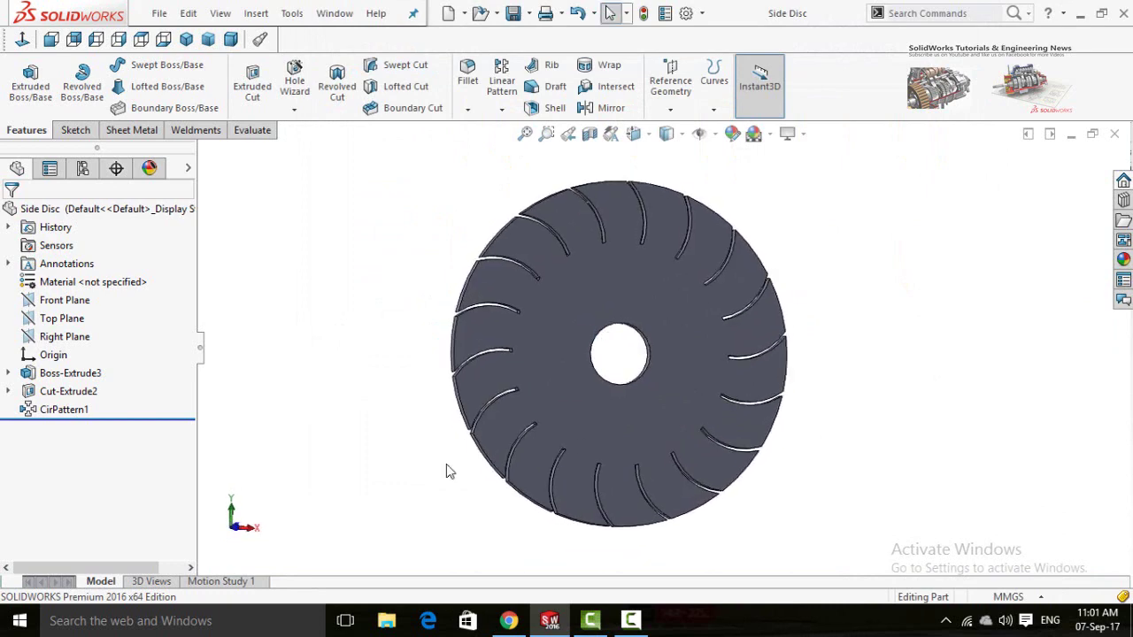
scroll(422, 452, up, 1)
- Create a new part document and start a sketch on the Front Plane
key(ctrl+n)
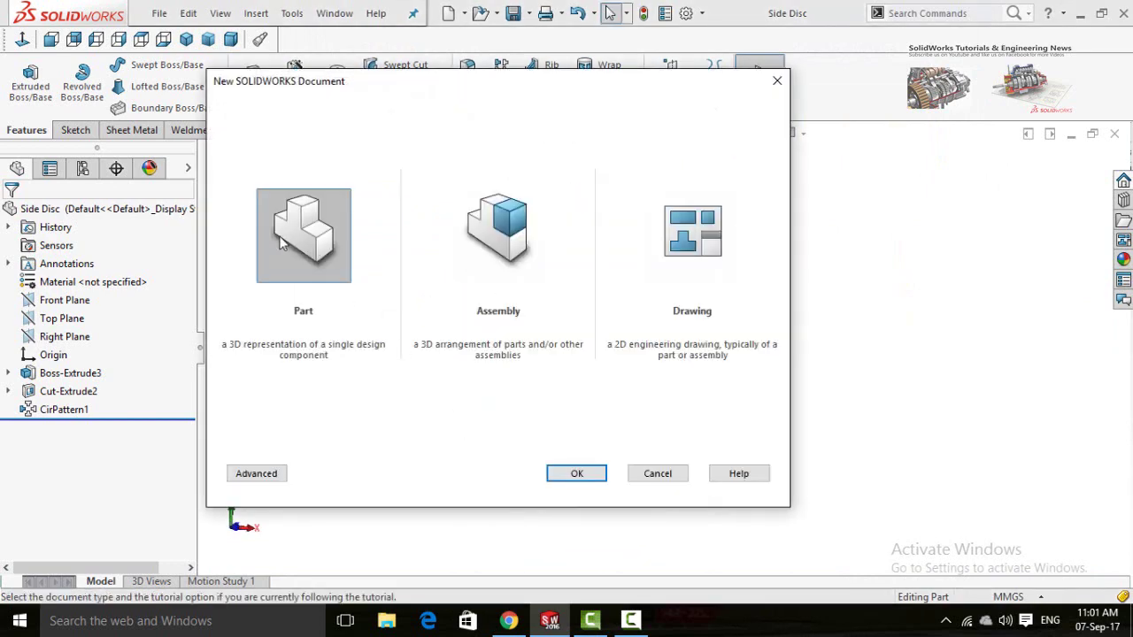
double_click(320, 237)
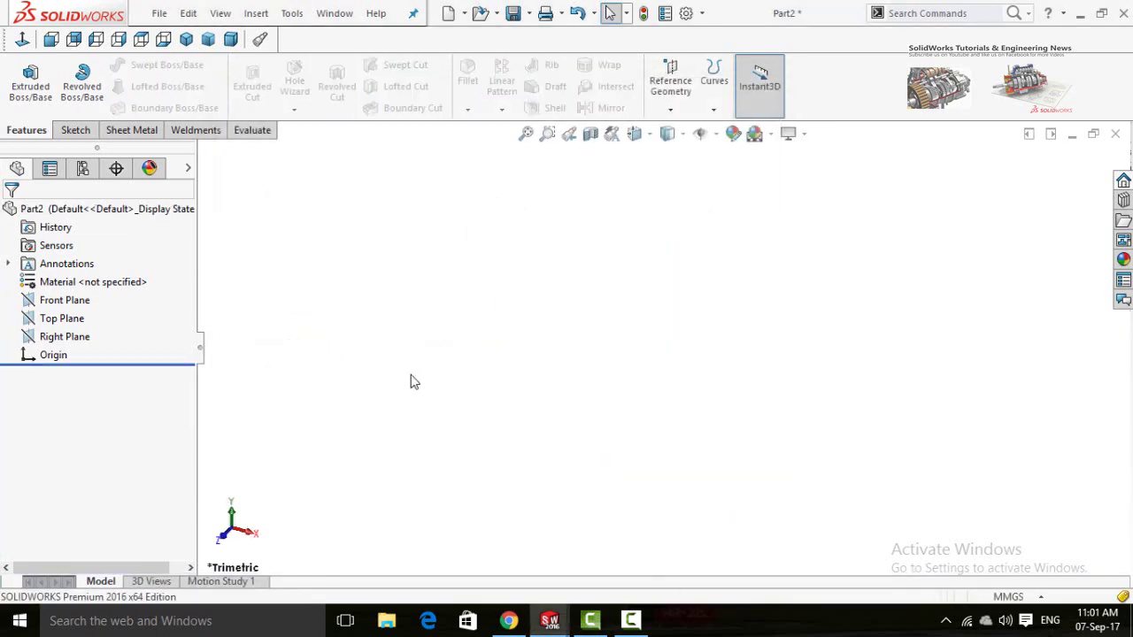
click(62, 301)
click(84, 273)
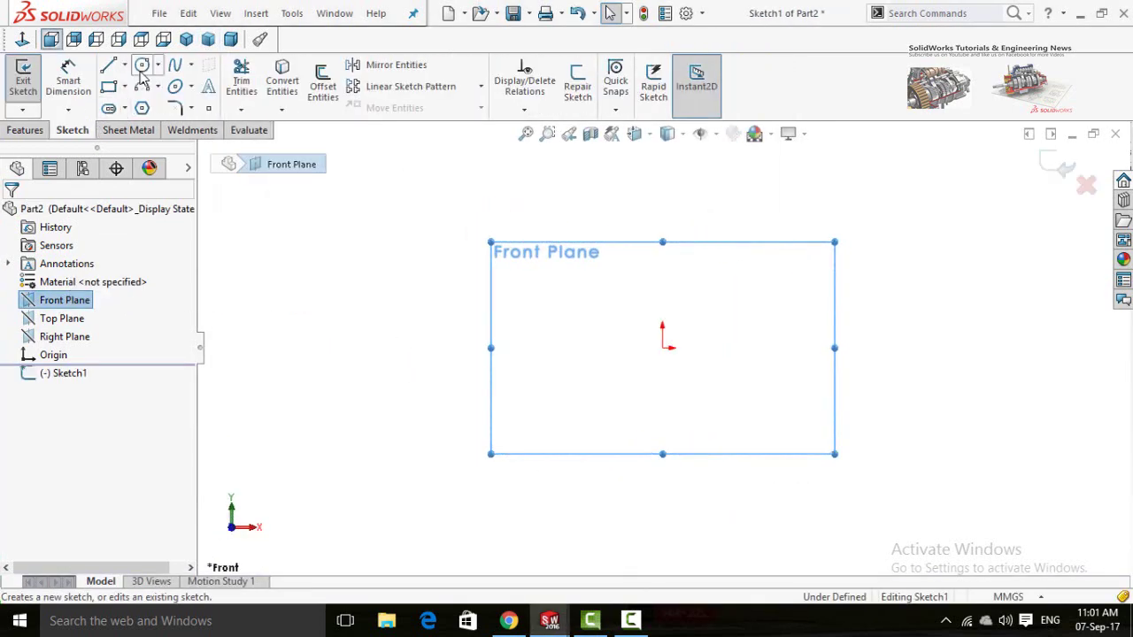
- Sketch two concentric circles centred on the origin, the outer one about 146 mm in diameter and the inner one much smaller
click(141, 65)
click(662, 347)
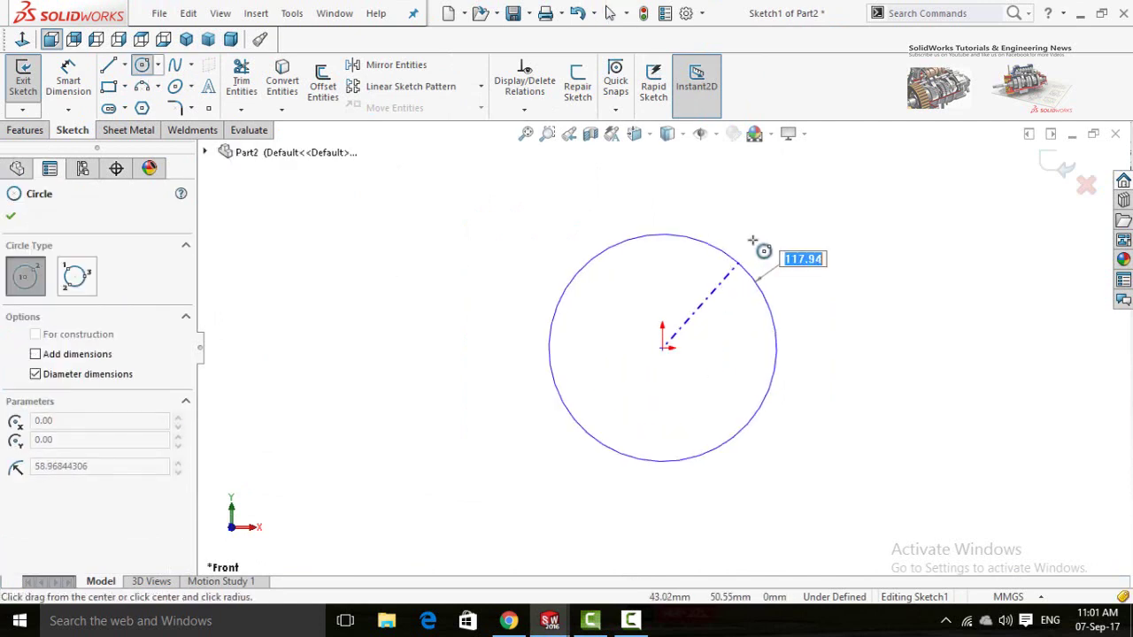
click(758, 245)
click(663, 348)
click(702, 331)
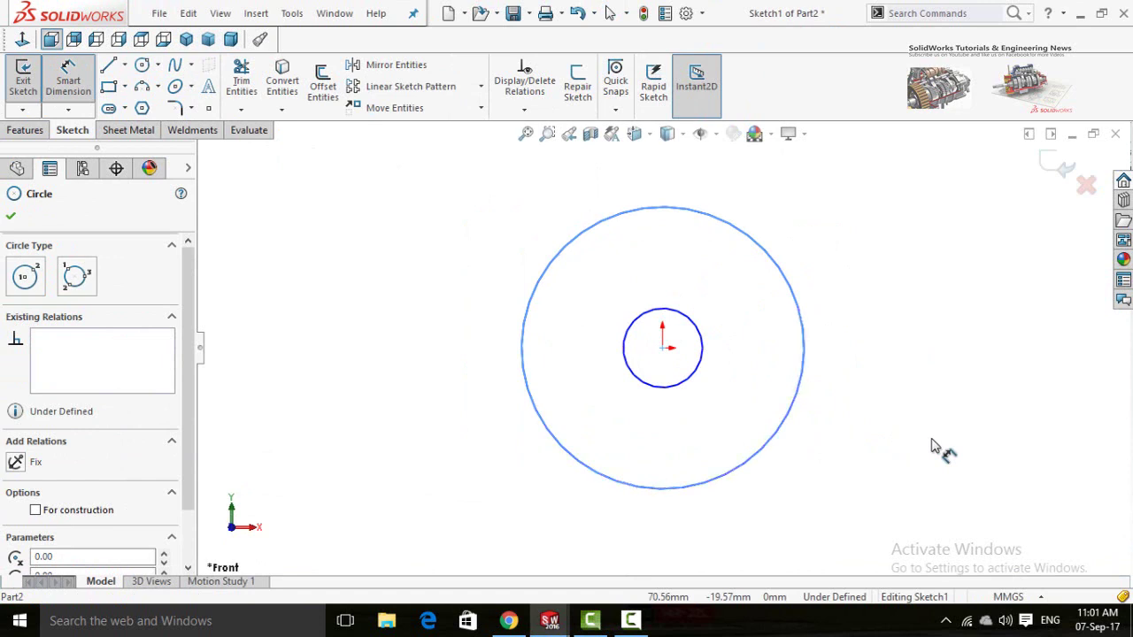
- Dimension the outer circle's diameter as 500 mm and the inner circle's diameter as 100 mm
right_drag(931, 447, 926, 371)
click(938, 362)
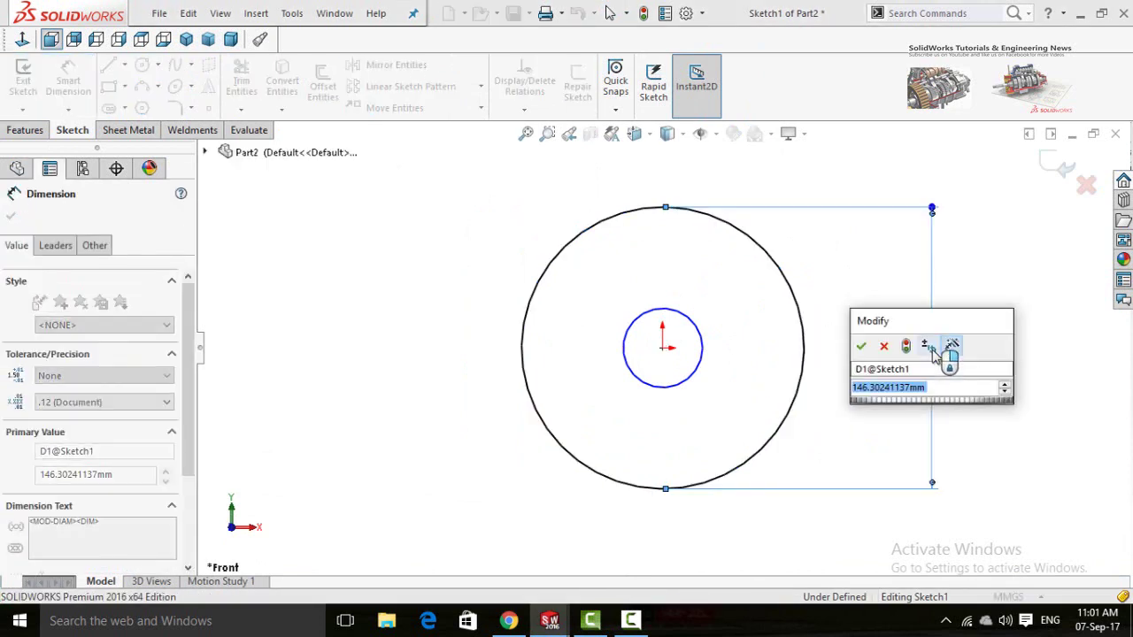
text(500)
key(Return)
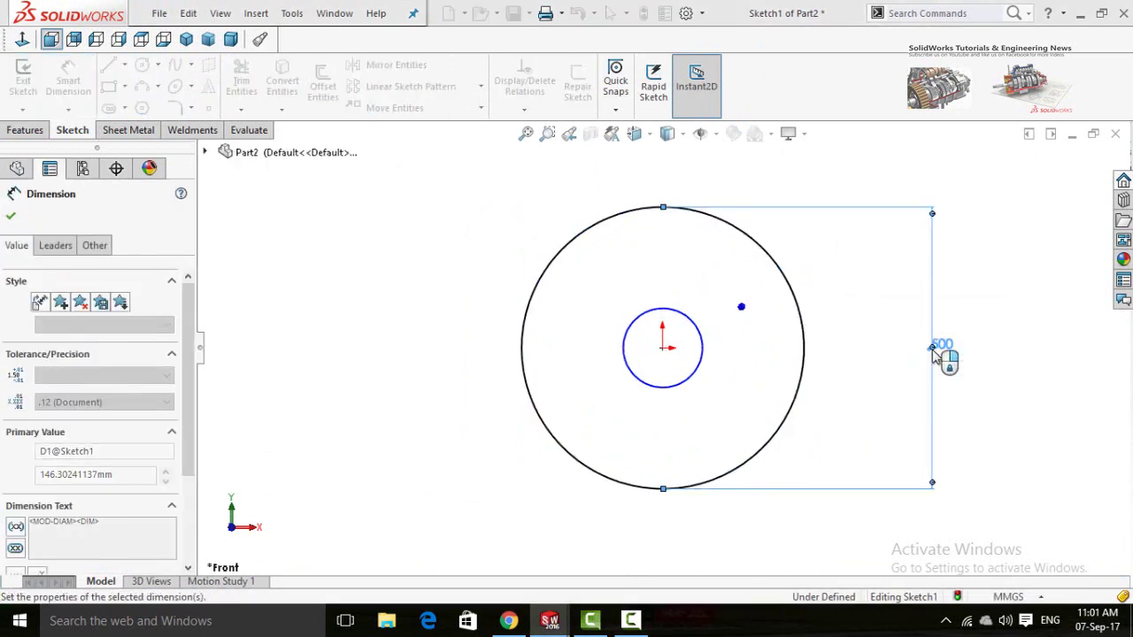
click(659, 387)
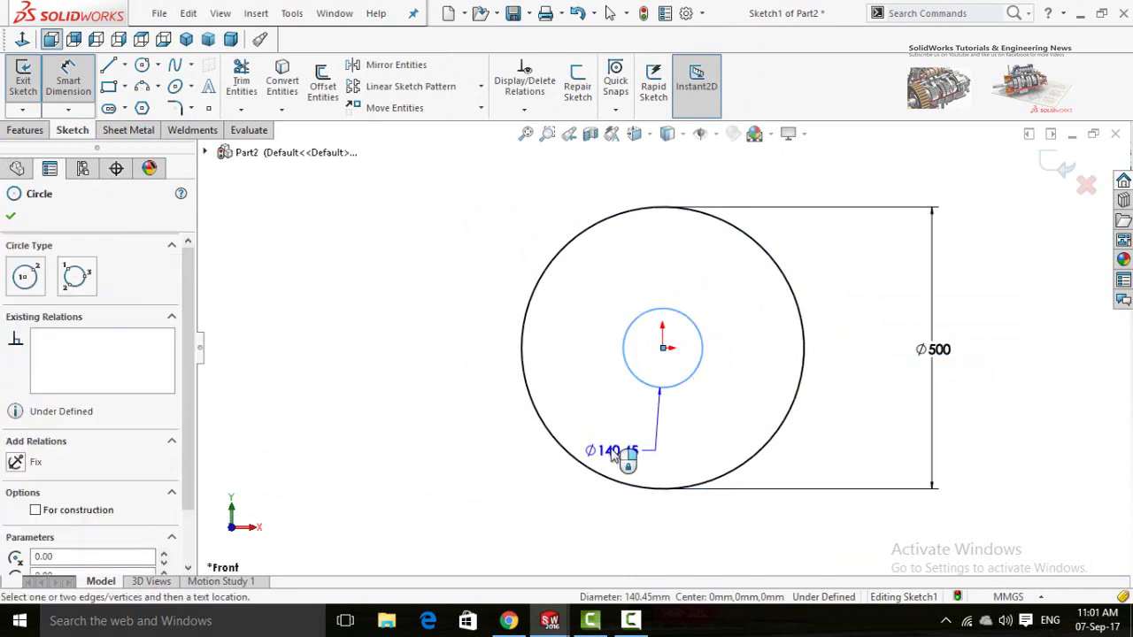
click(615, 447)
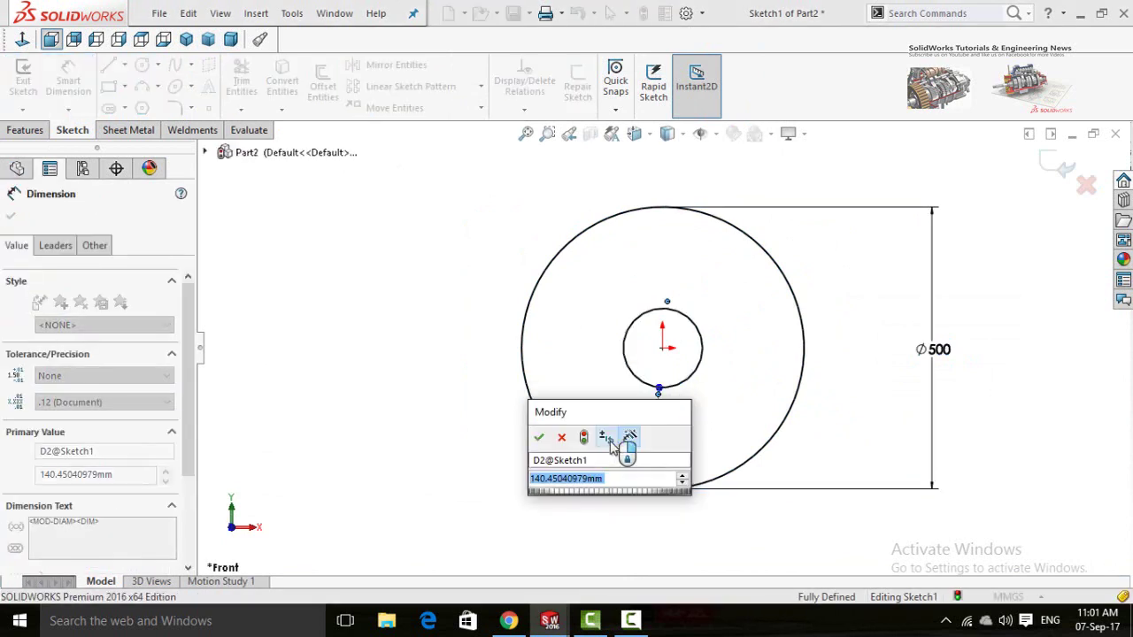
text(100)
key(Return)
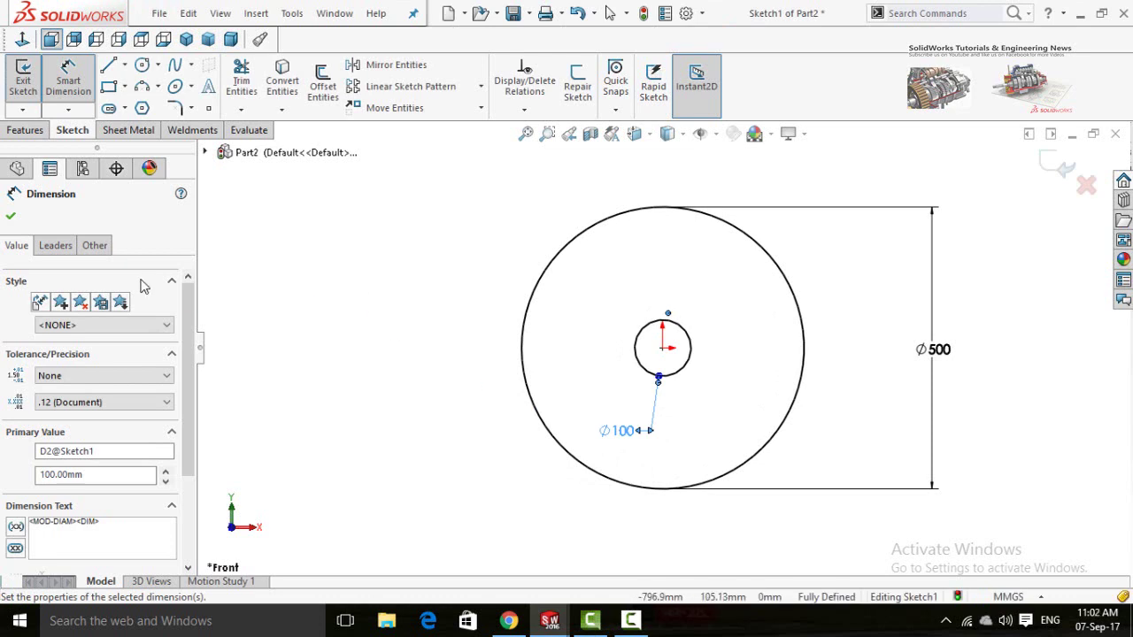
click(11, 218)
- Extrude the ring profile into a thin disc with a Blind Extruded Boss/Base
click(11, 132)
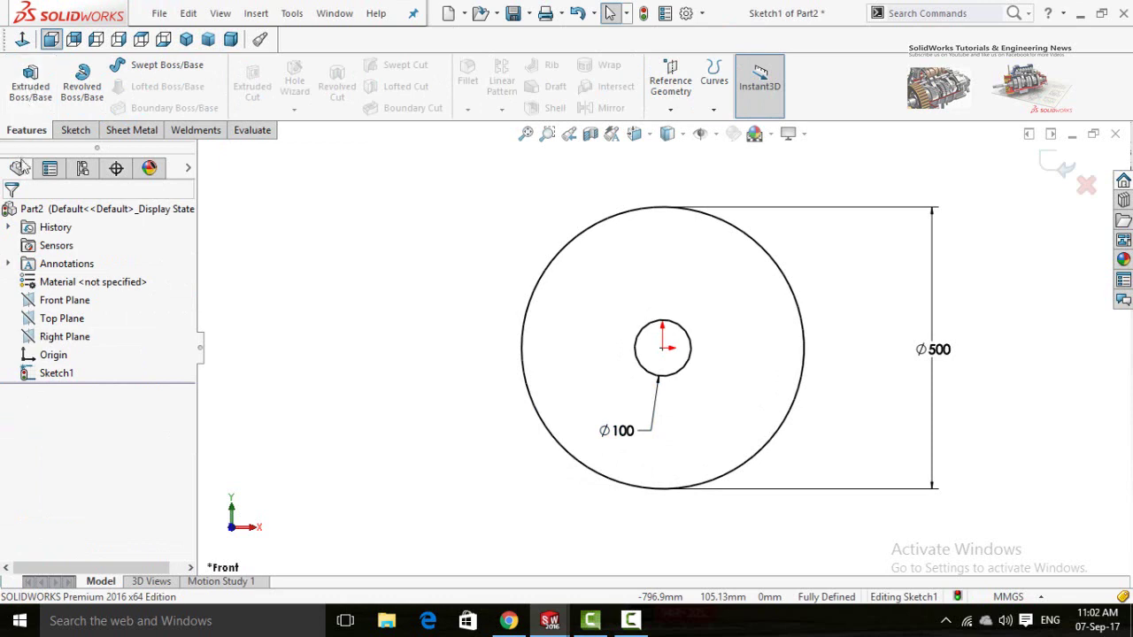
click(30, 78)
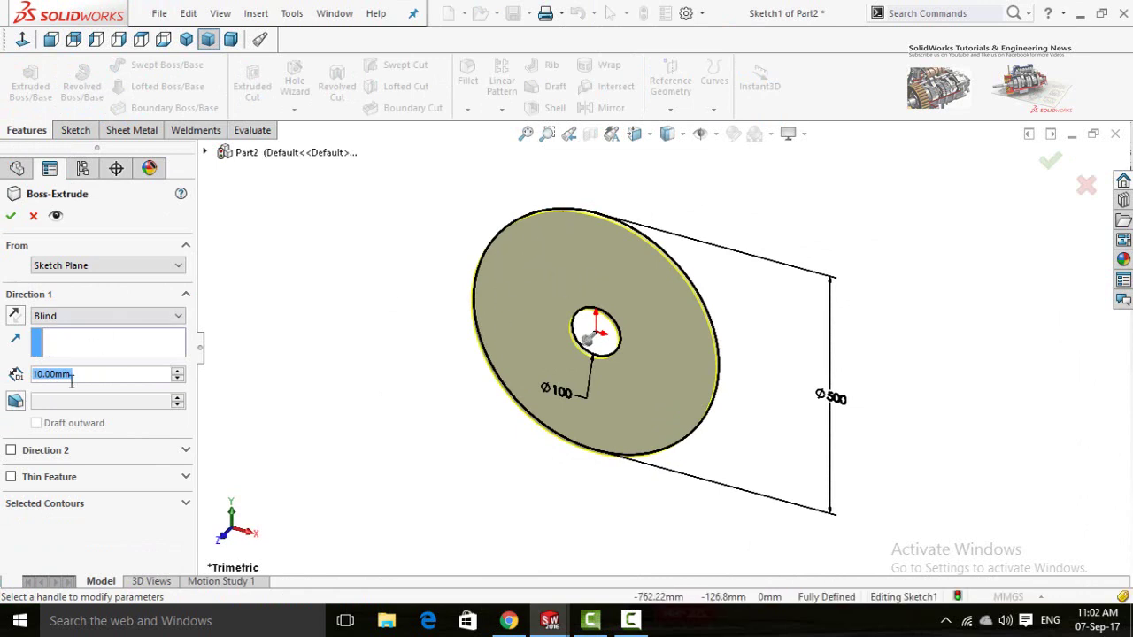
click(10, 217)
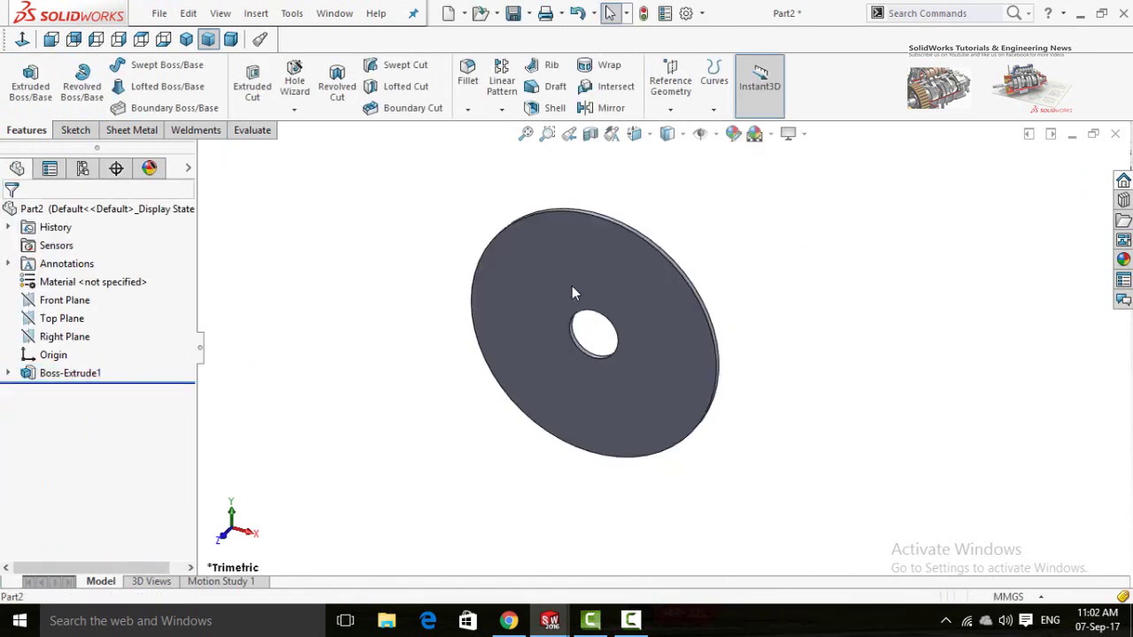
- Start a new sketch on the front face of the disc, viewed normal to that face
click(547, 313)
click(636, 237)
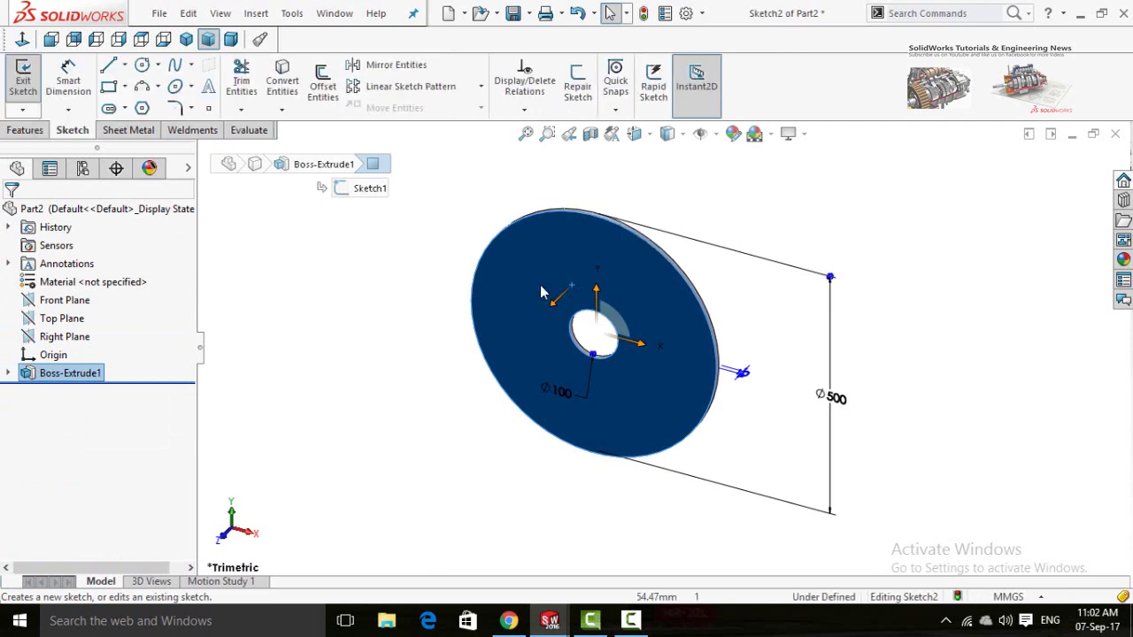
click(22, 38)
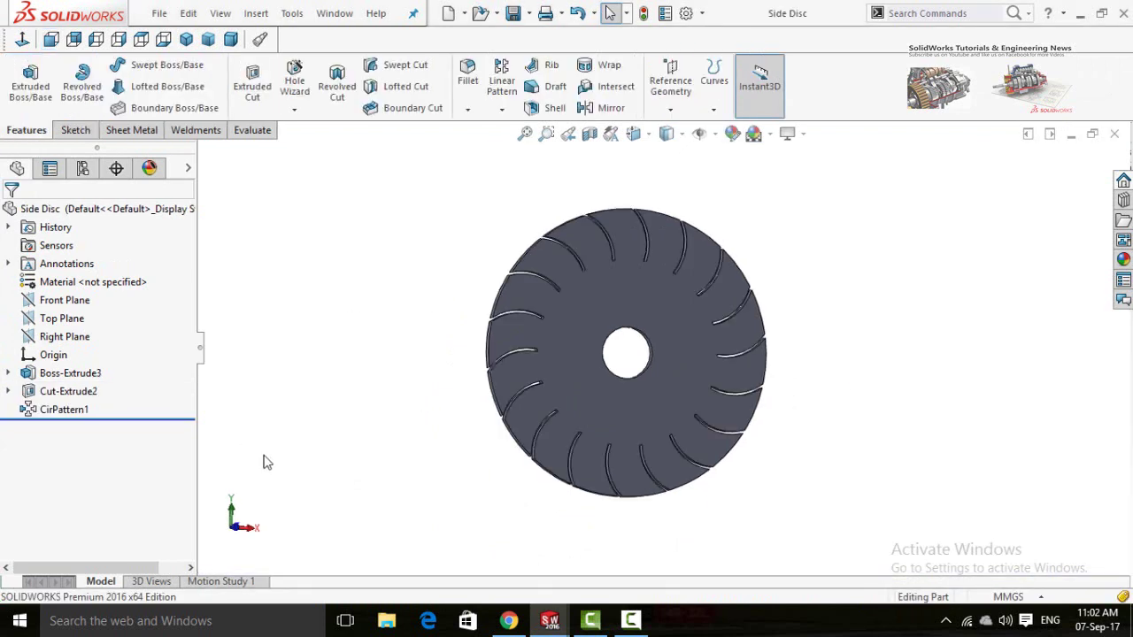
- Open the slot cut's sketch in the Side Disc part, copy its whole curved slot profile, and exit the sketch
click(8, 392)
click(71, 410)
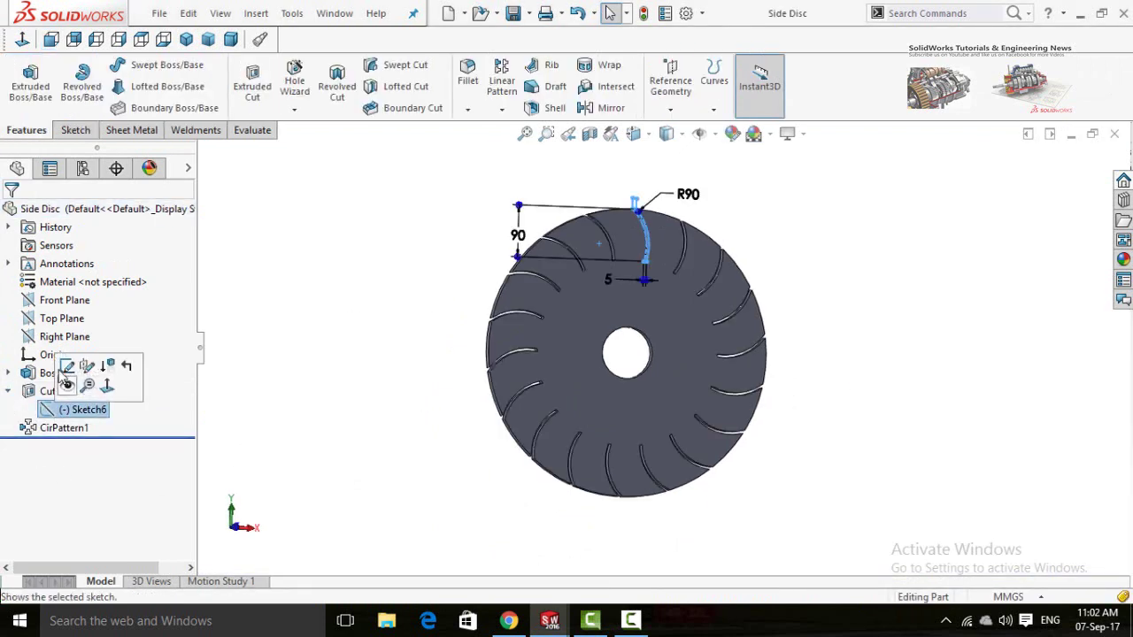
click(67, 374)
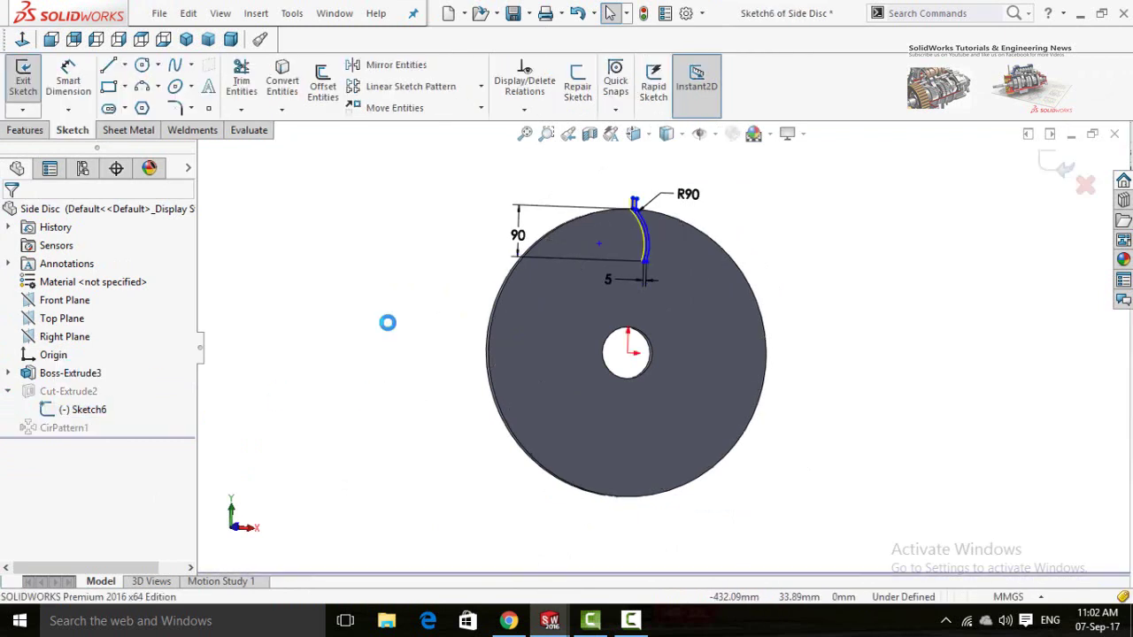
drag(766, 192, 495, 361)
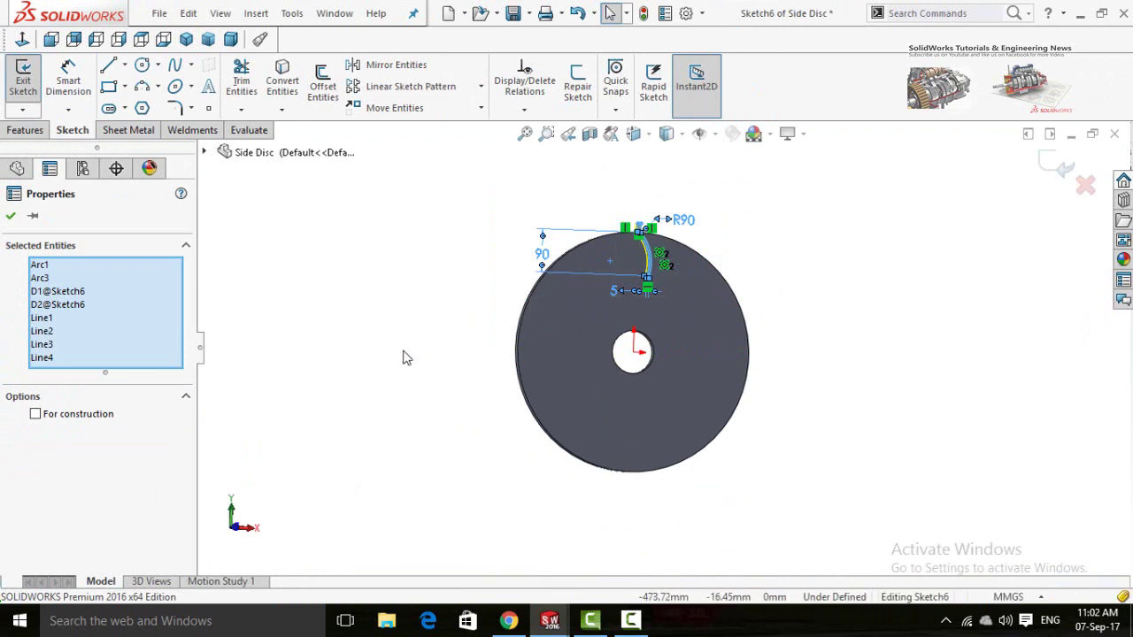
click(403, 358)
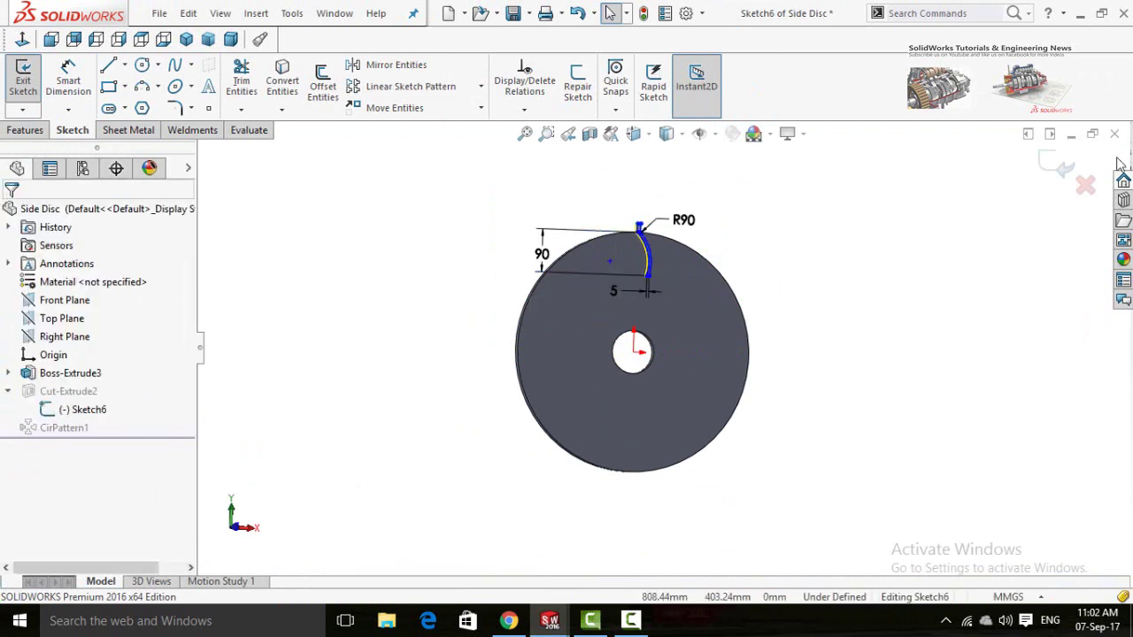
click(1056, 165)
- Switch to Part2 and paste the copied curved slot profile into the open sketch, beside the disc
mouse_move(553, 622)
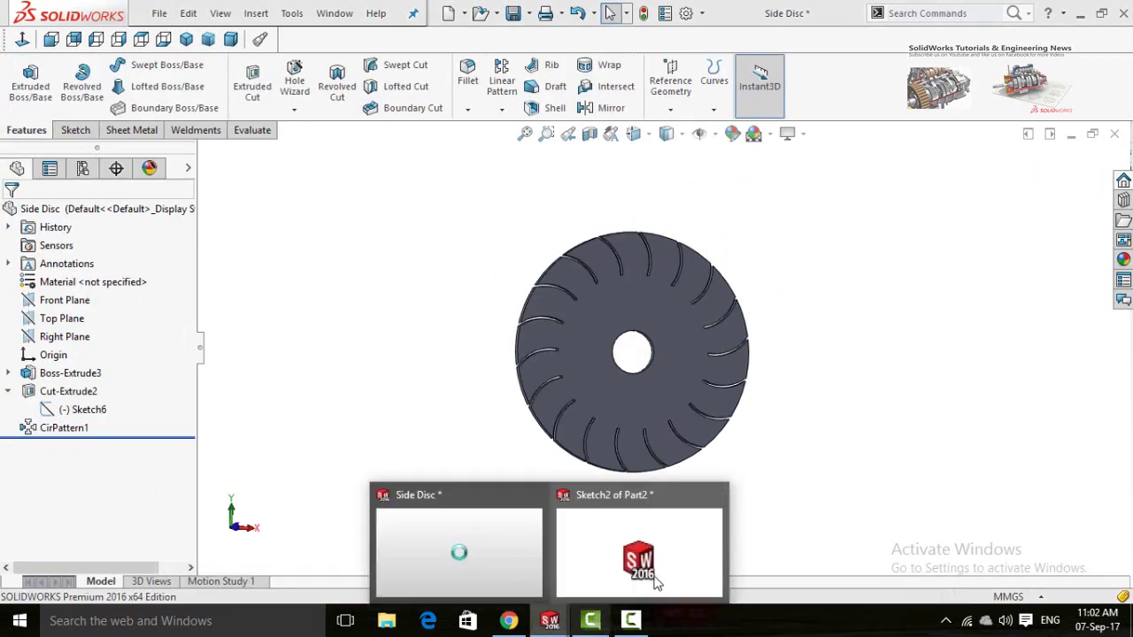
click(651, 544)
scroll(665, 327, up, 2)
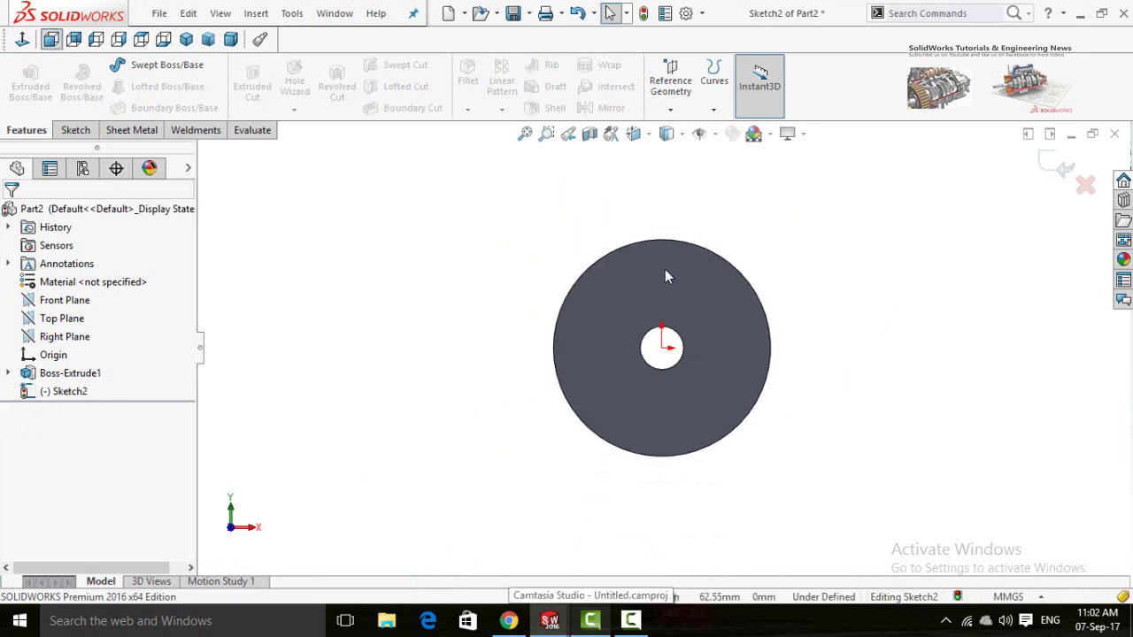
scroll(666, 262, down, 1)
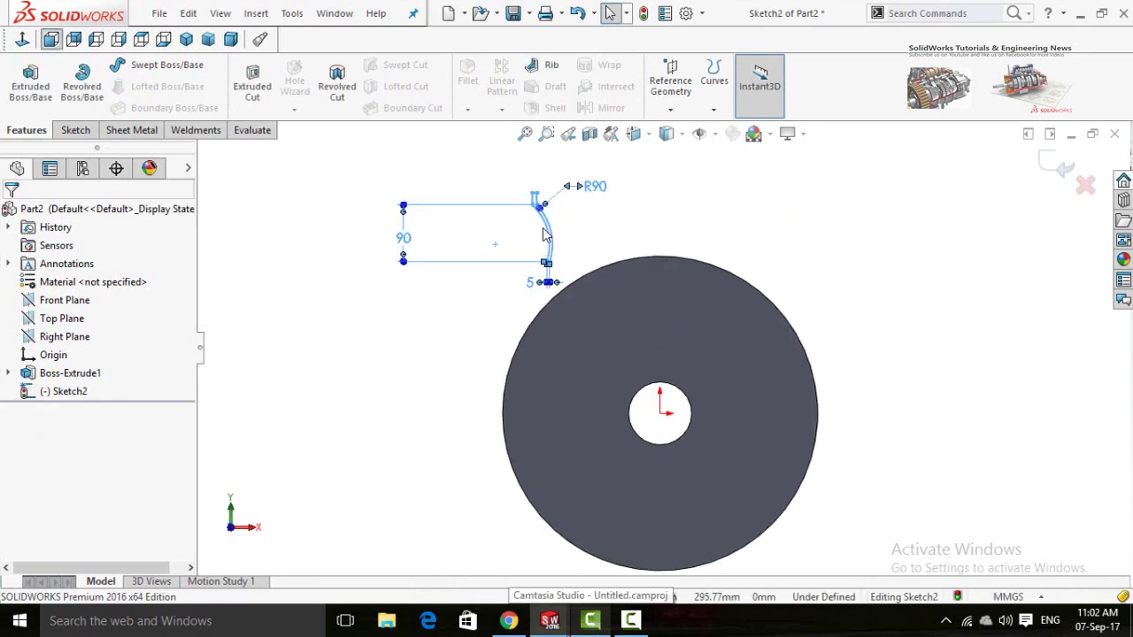
scroll(571, 230, down, 2)
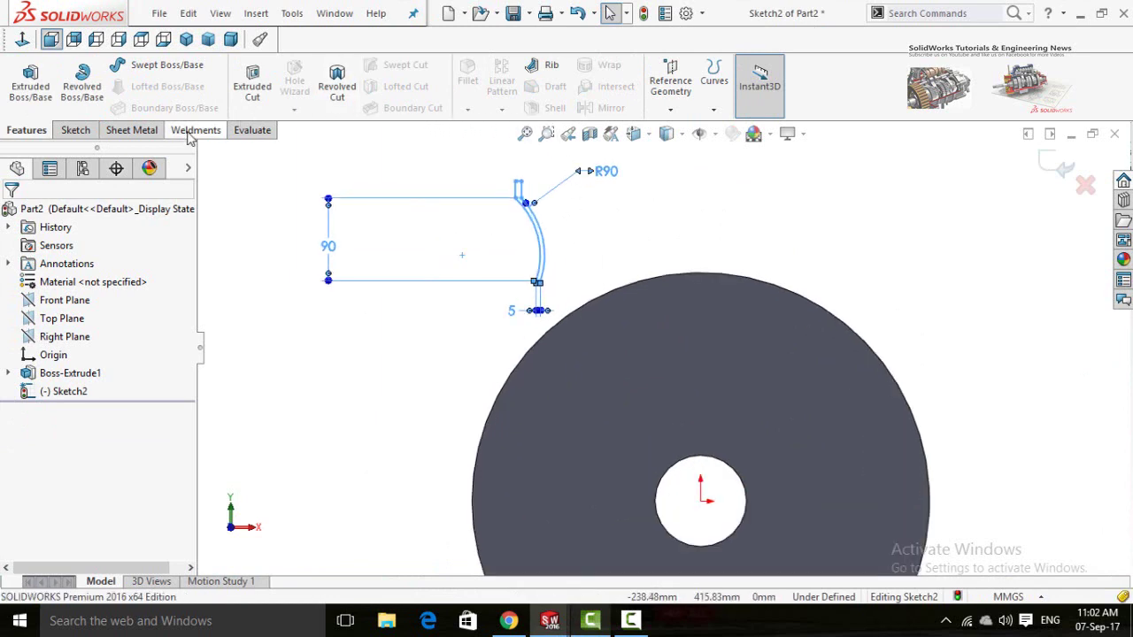
- Move the pasted slot profile from the upper end of its R90 arc to the topmost point of the disc's outer edge
click(74, 131)
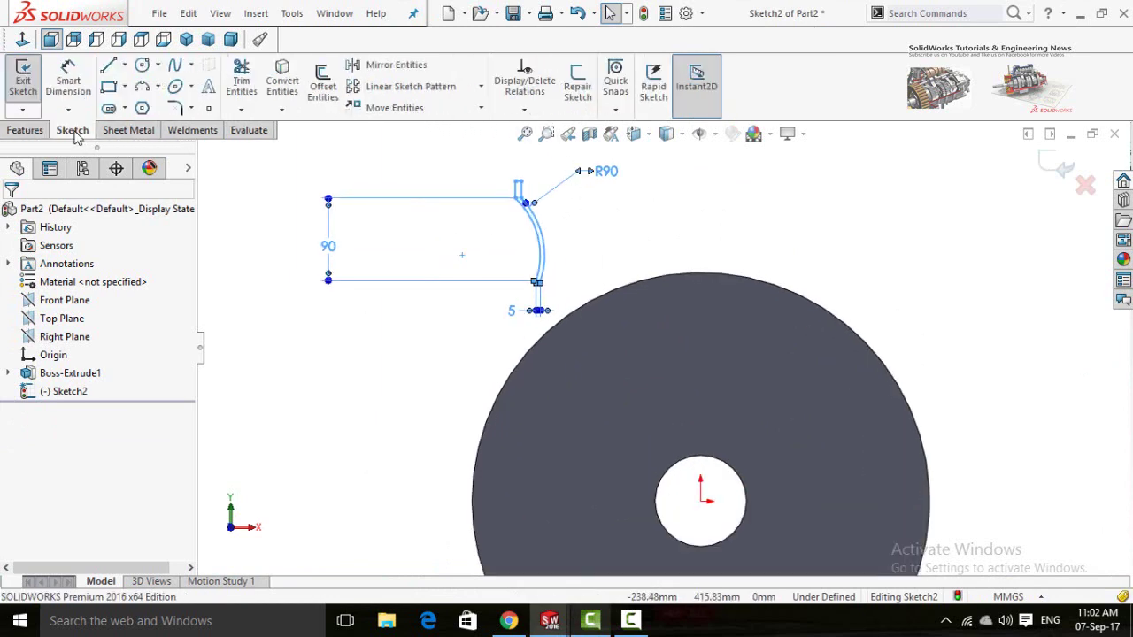
click(391, 113)
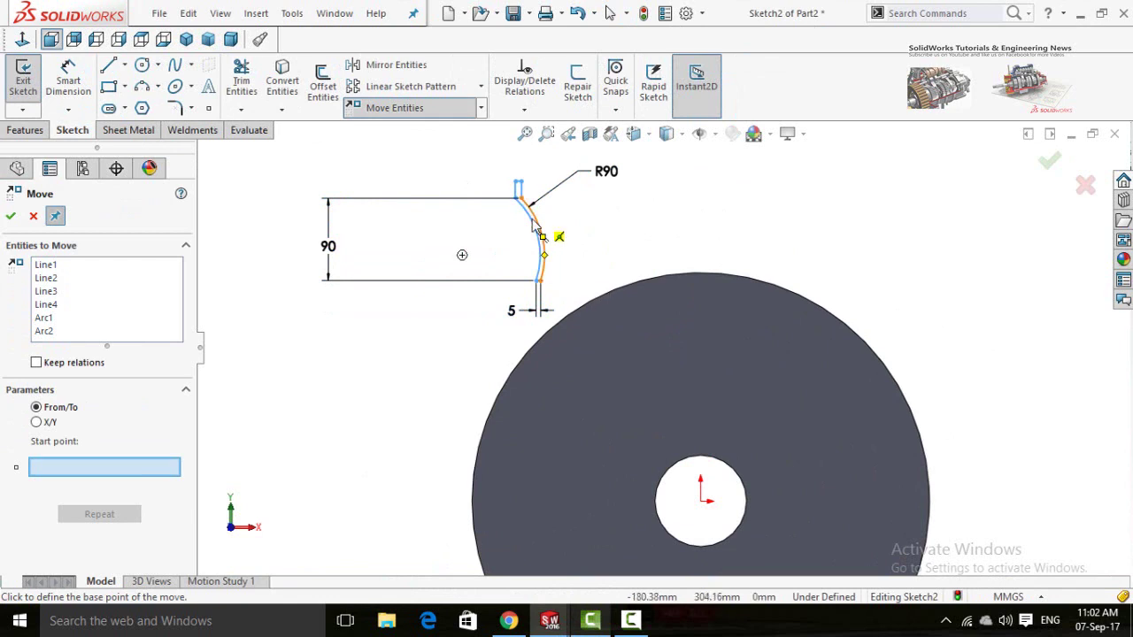
scroll(533, 206, down, 2)
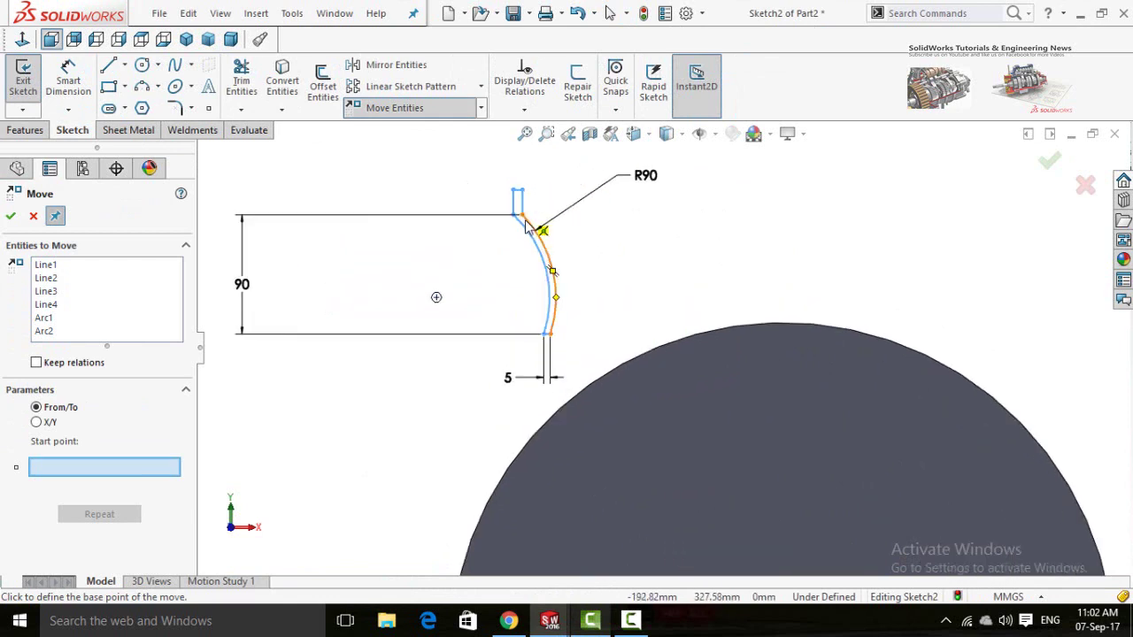
click(523, 216)
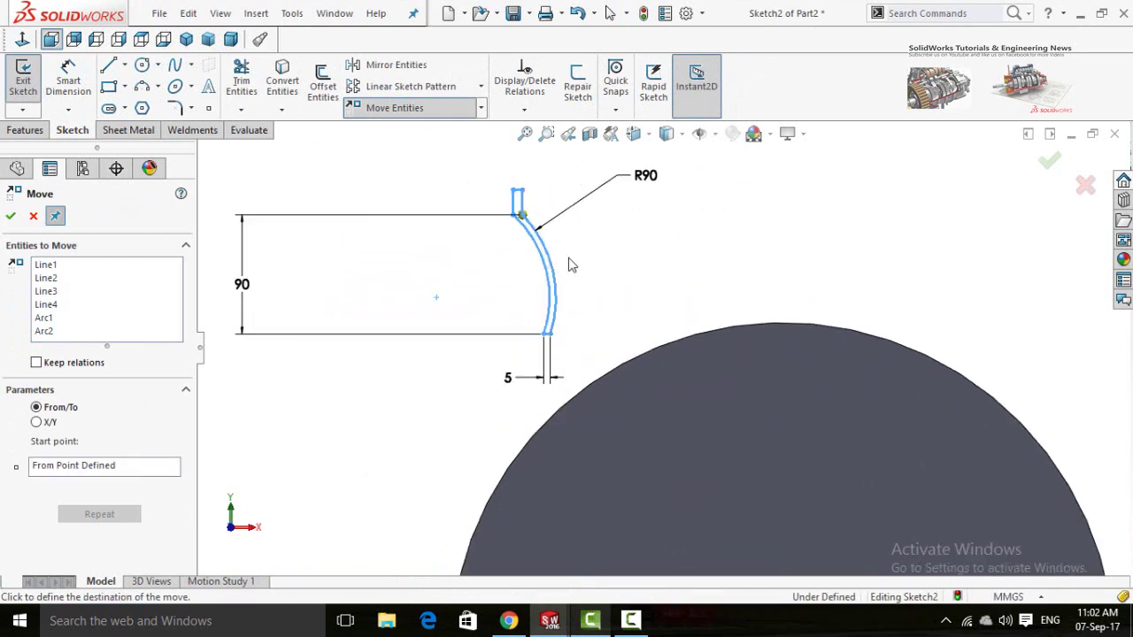
click(780, 327)
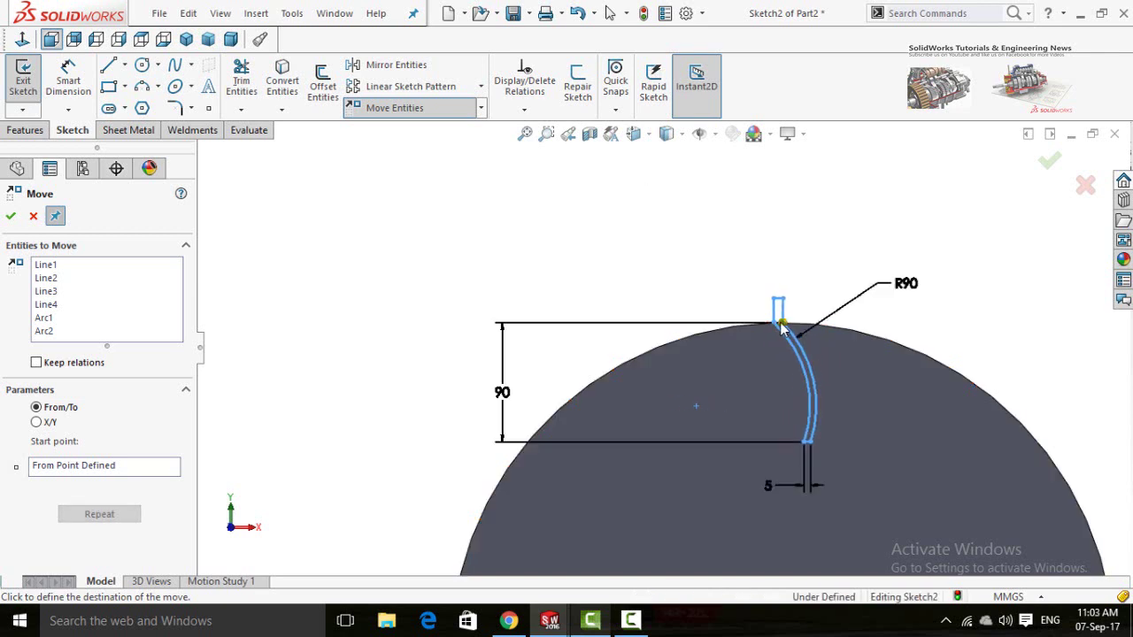
scroll(699, 412, up, 5)
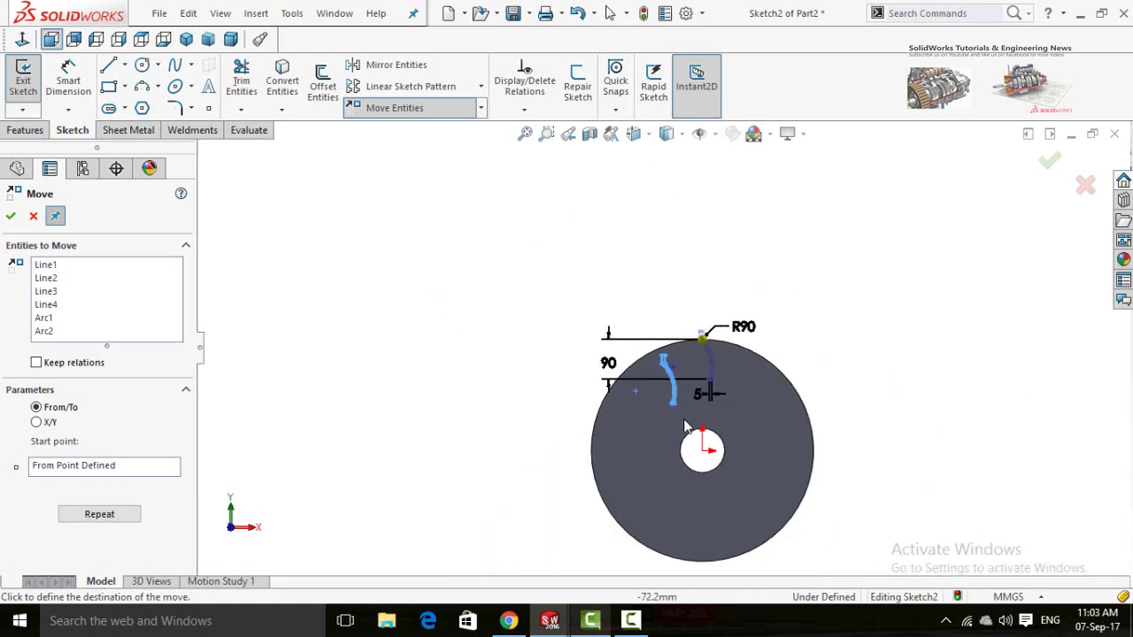
key(Escape)
- Cut the curved slot profile through the disc with a Through All Extruded Cut
scroll(699, 384, down, 3)
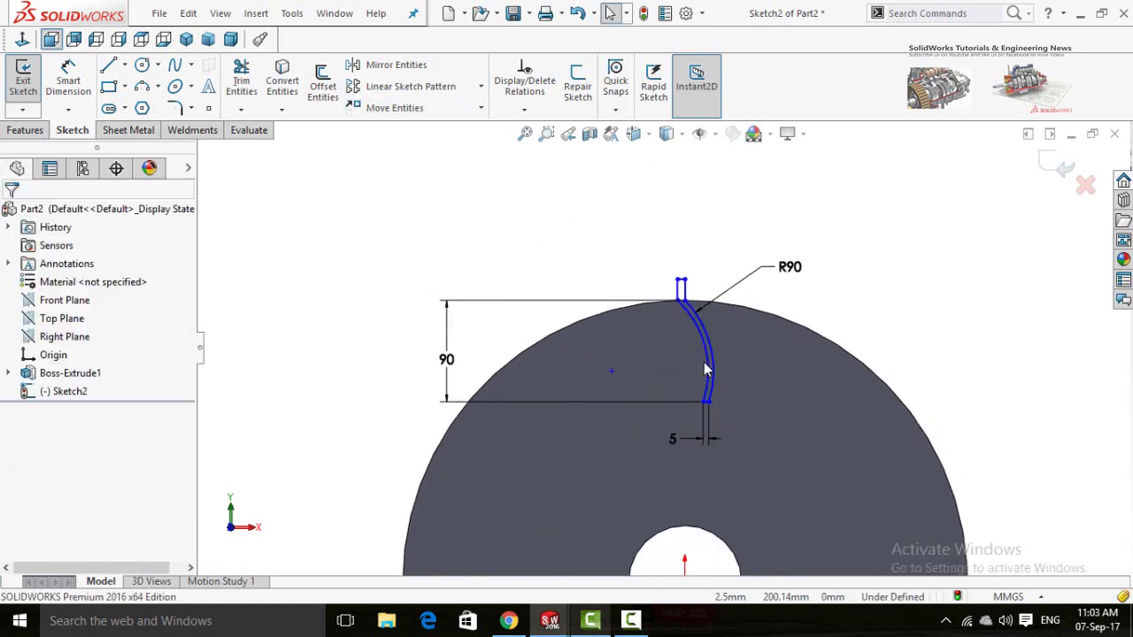
scroll(683, 374, down, 3)
scroll(671, 365, up, 2)
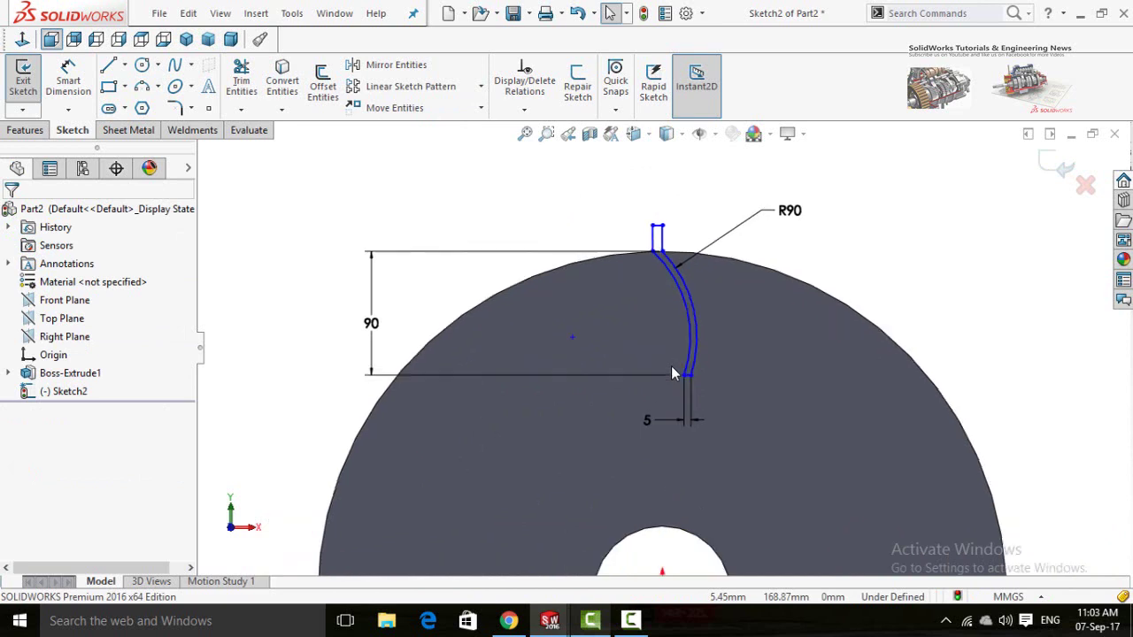
click(25, 132)
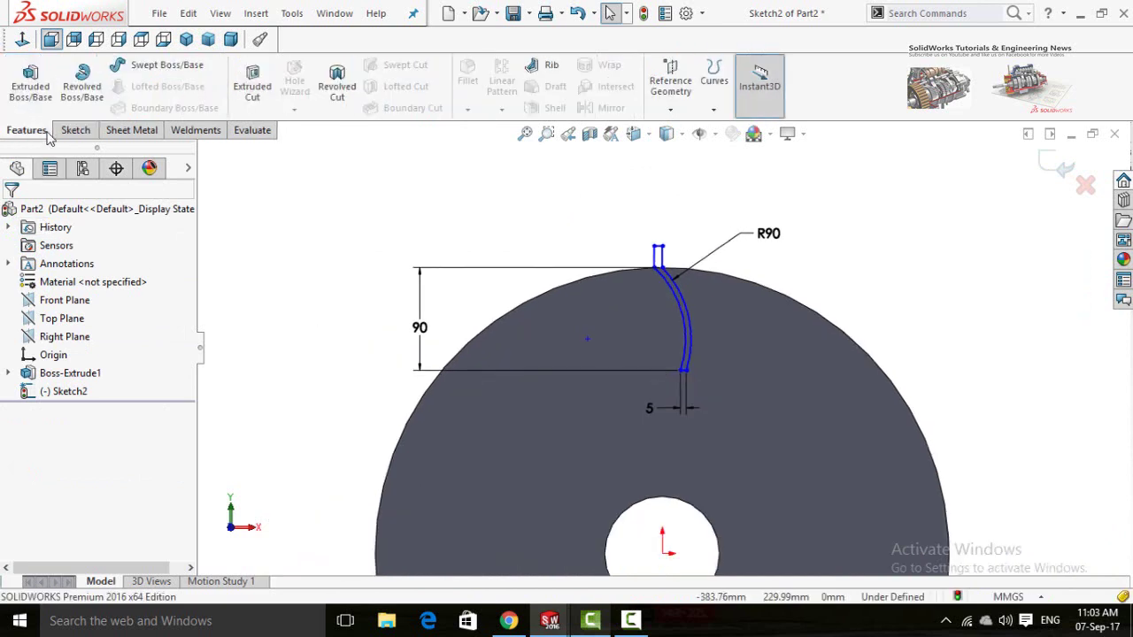
click(252, 86)
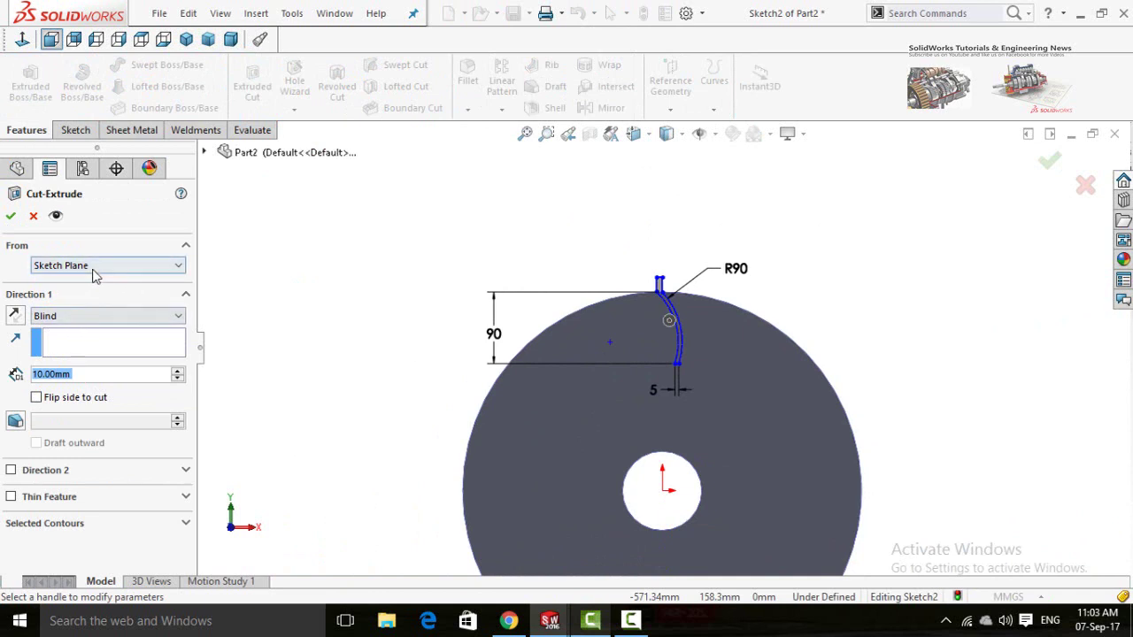
click(89, 319)
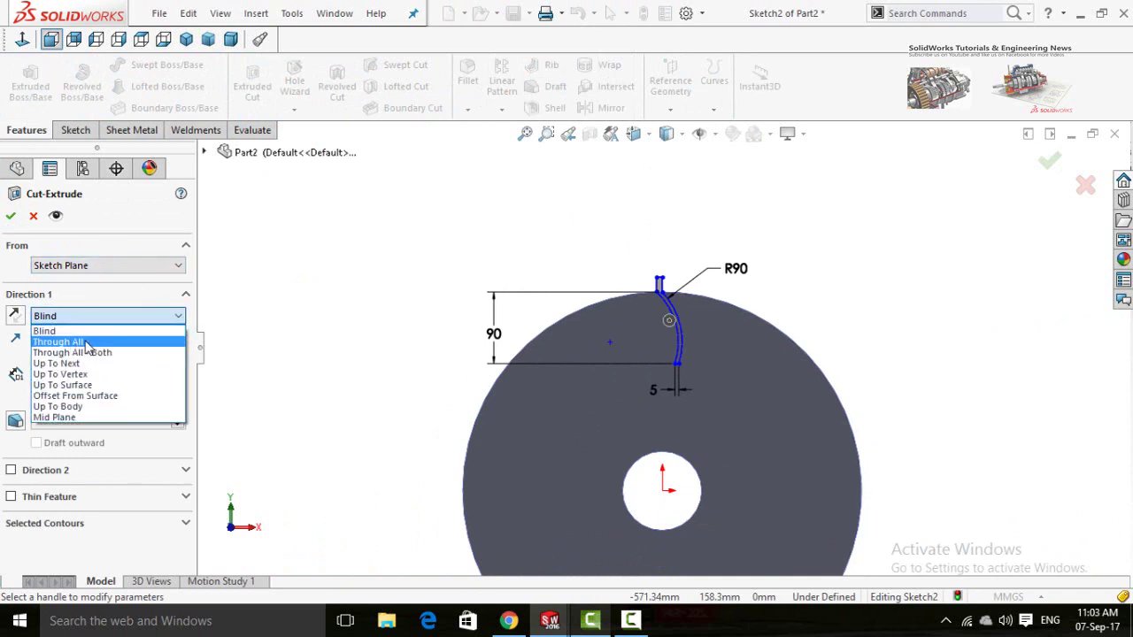
click(88, 343)
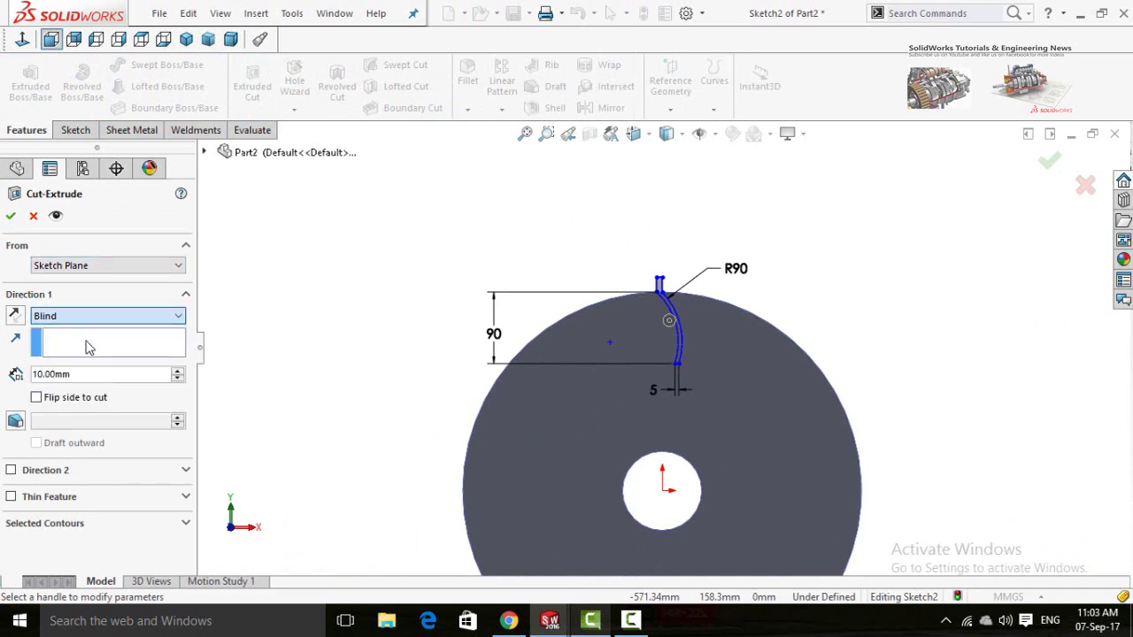
click(11, 218)
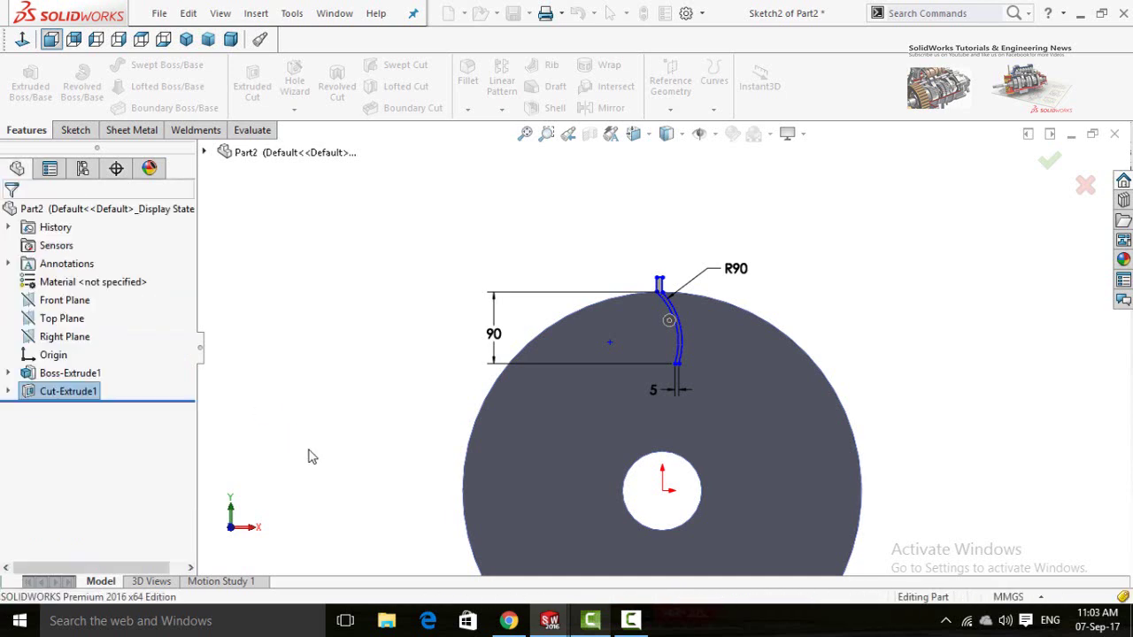
- Create a circular pattern of the slot cut around the disc's outer edge with 18 equally spaced instances over 360°
click(501, 109)
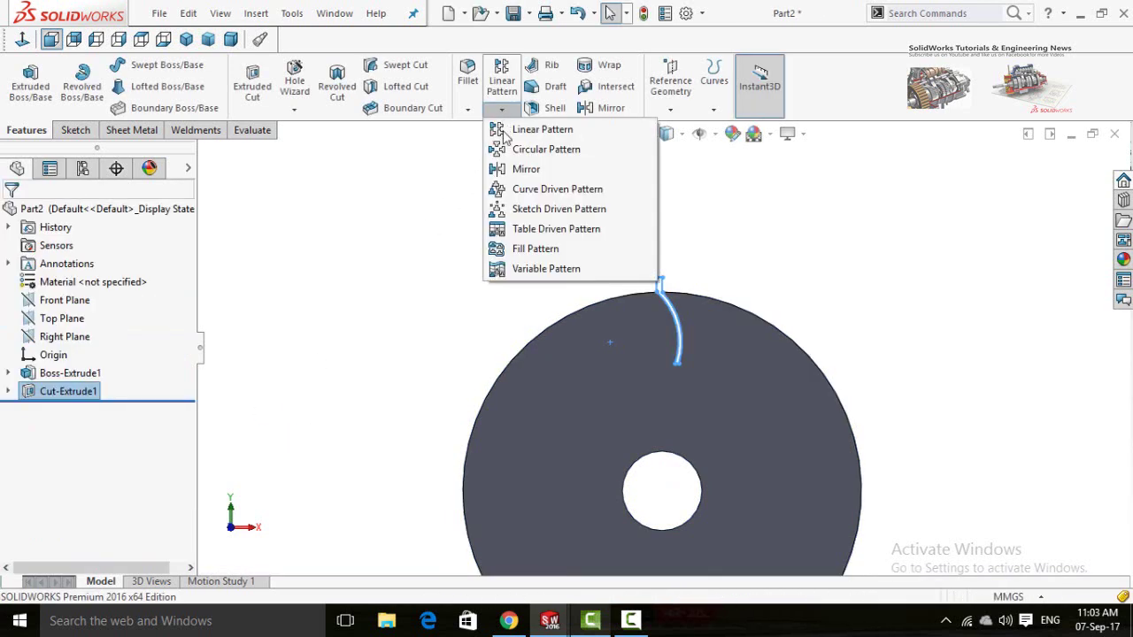
click(531, 149)
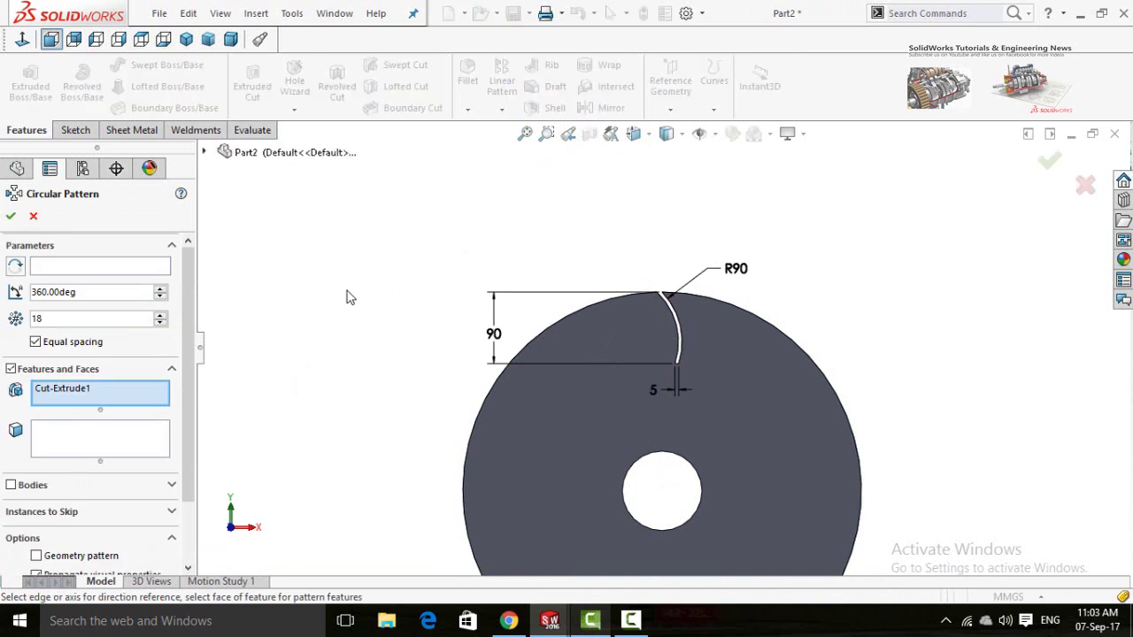
click(100, 270)
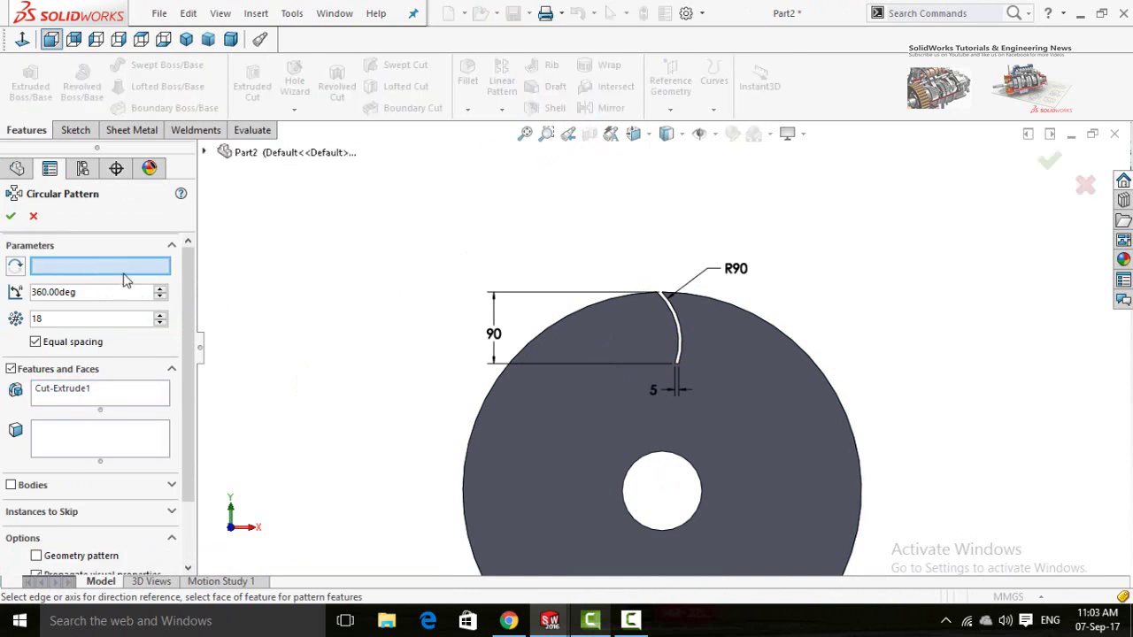
scroll(443, 487, down, 3)
middle_drag(435, 470, 621, 548)
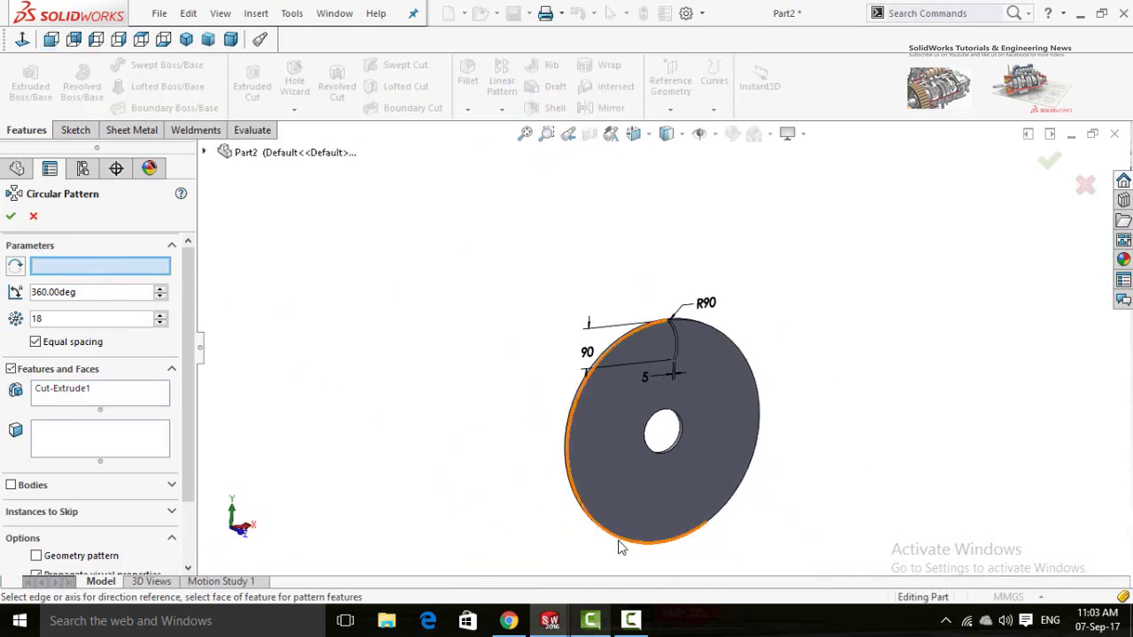
click(620, 543)
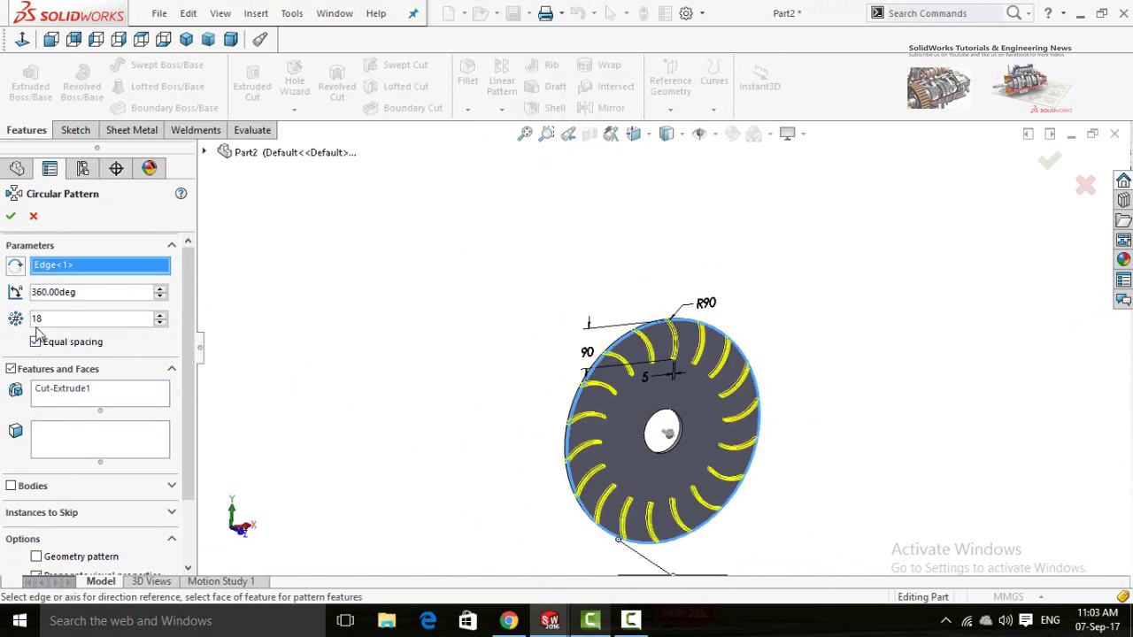
click(11, 217)
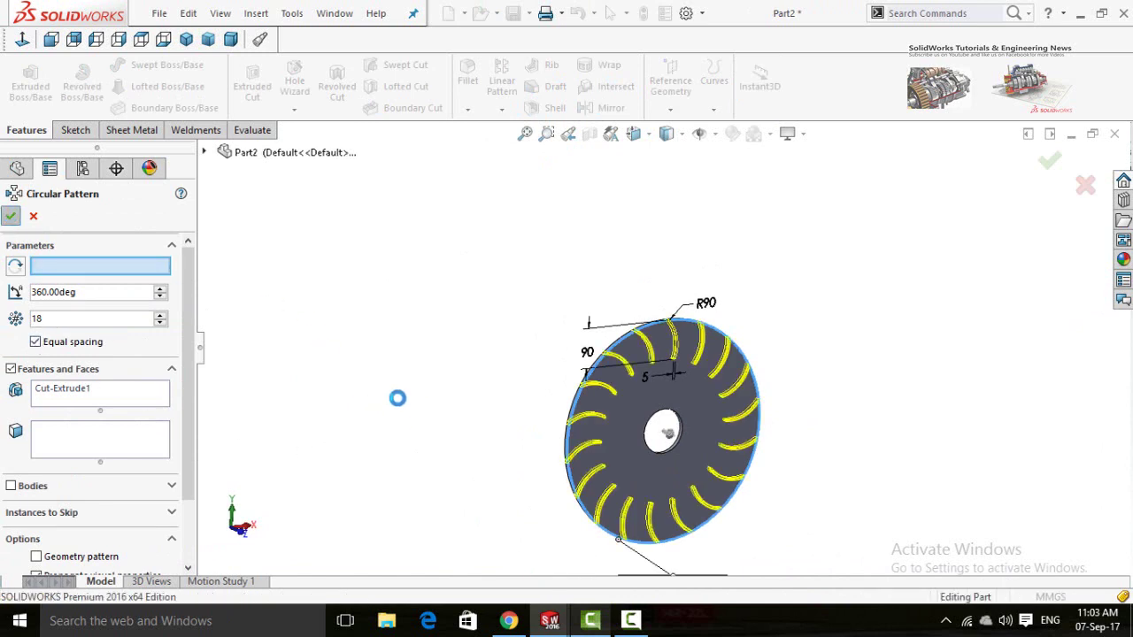
middle_drag(398, 405, 434, 426)
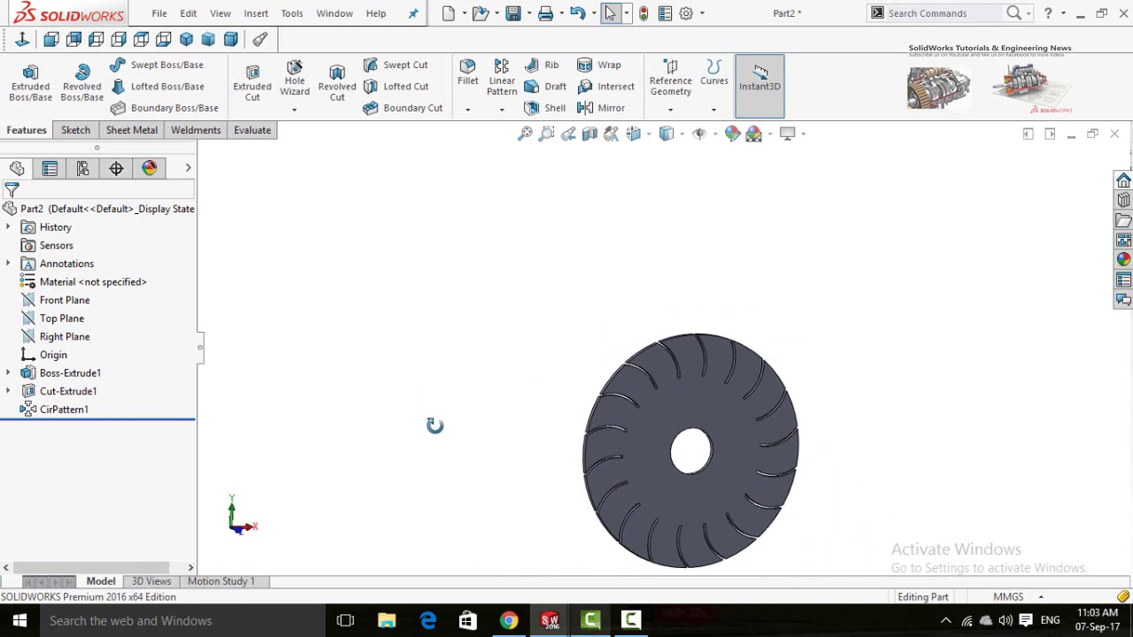
- Create a new part and paste the copied curved slot profile into a new sketch on the Front Plane
key(ctrl+n)
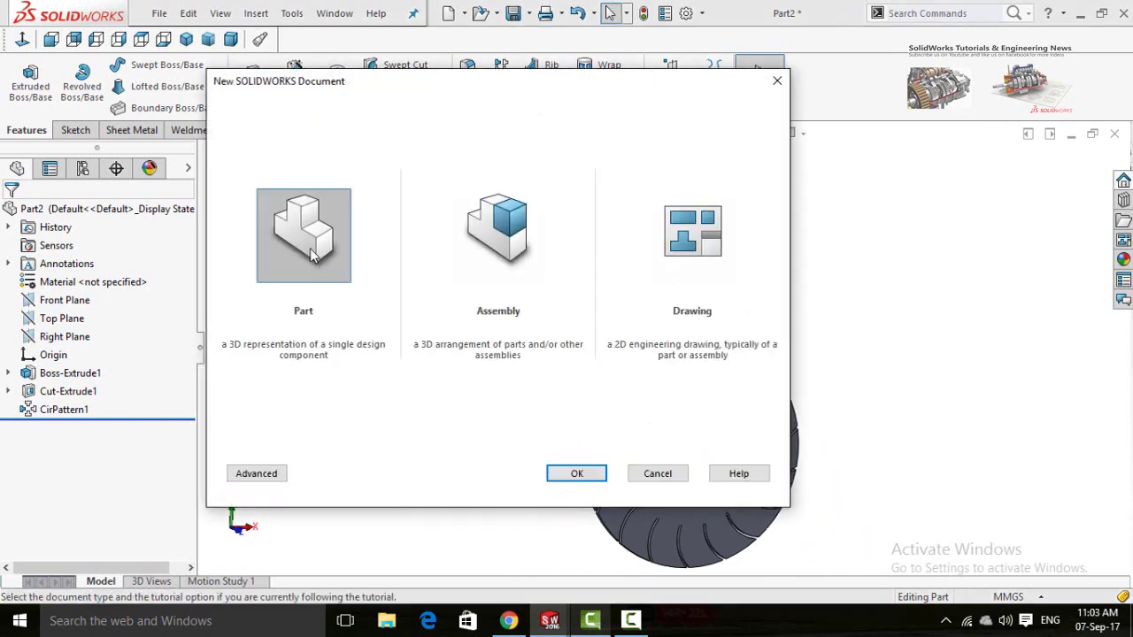
double_click(305, 247)
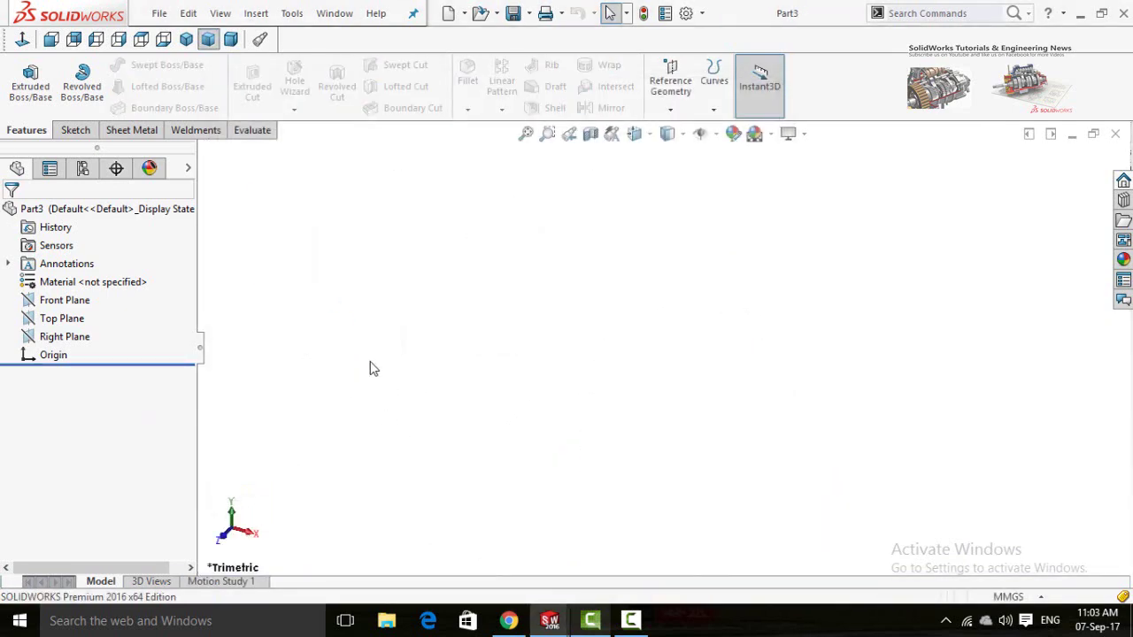
click(53, 302)
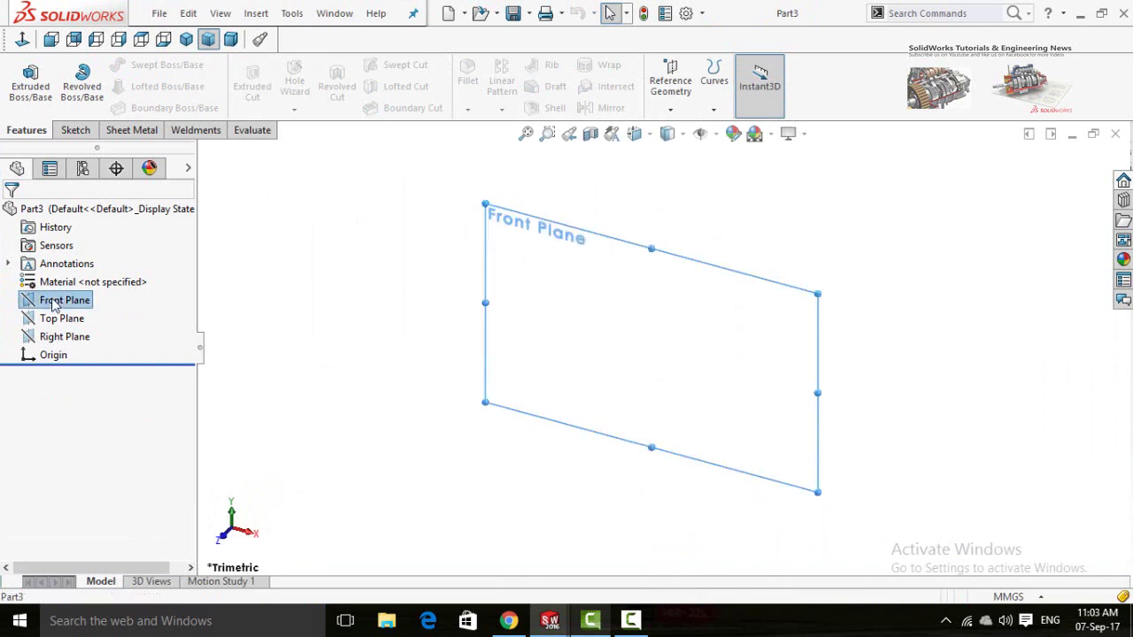
click(84, 270)
click(391, 431)
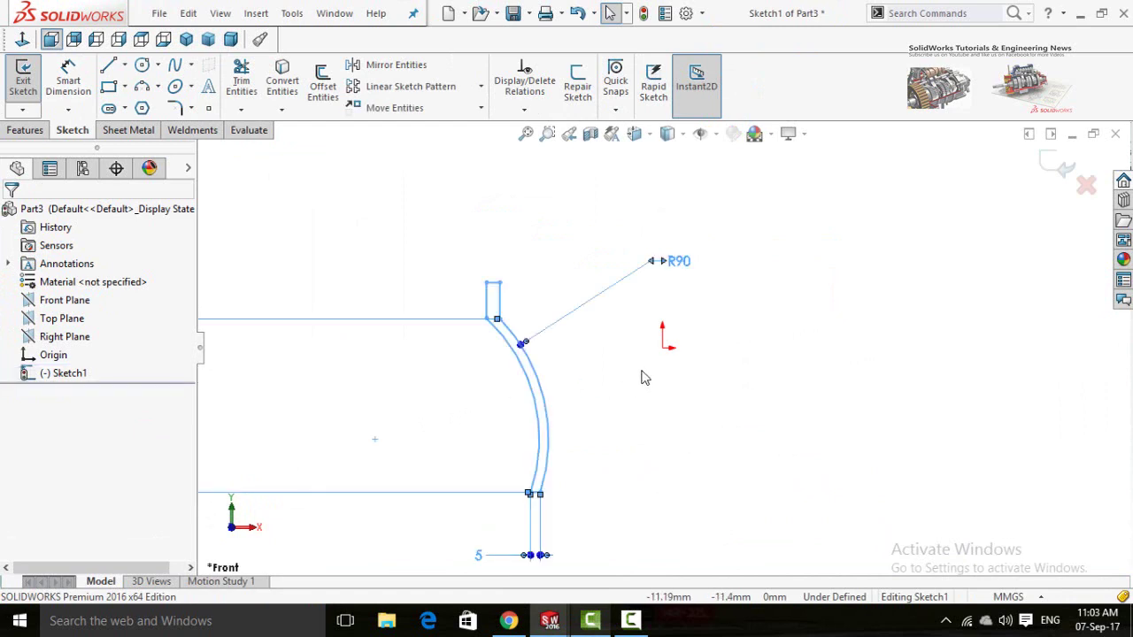
key(f)
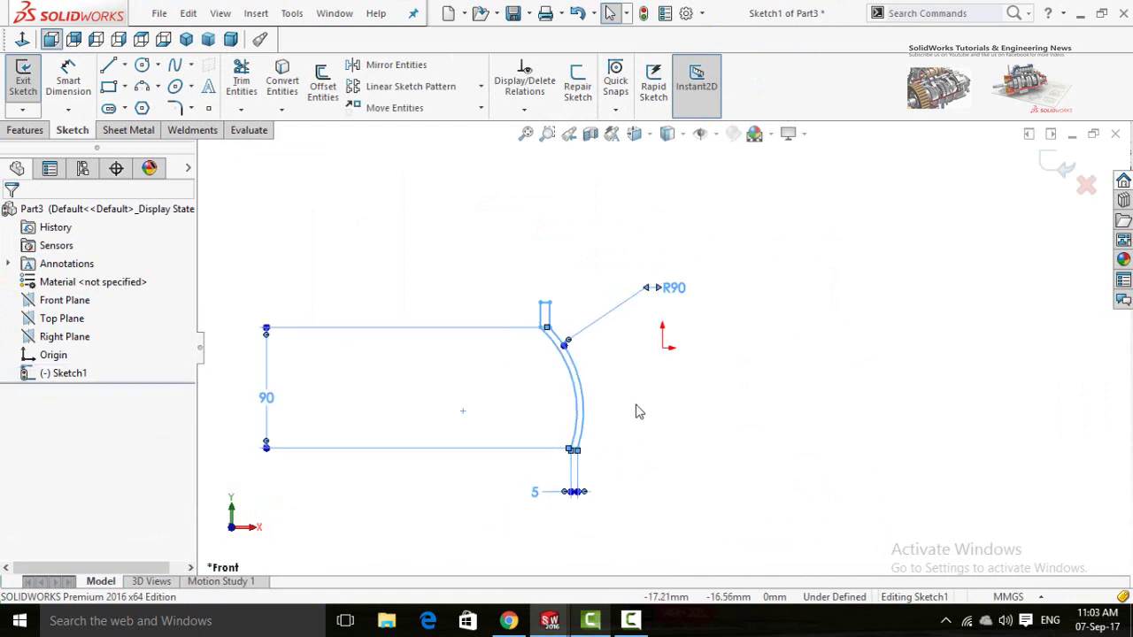
- Move the pasted slot profile from the lower end of its R90 arc to the origin
click(395, 108)
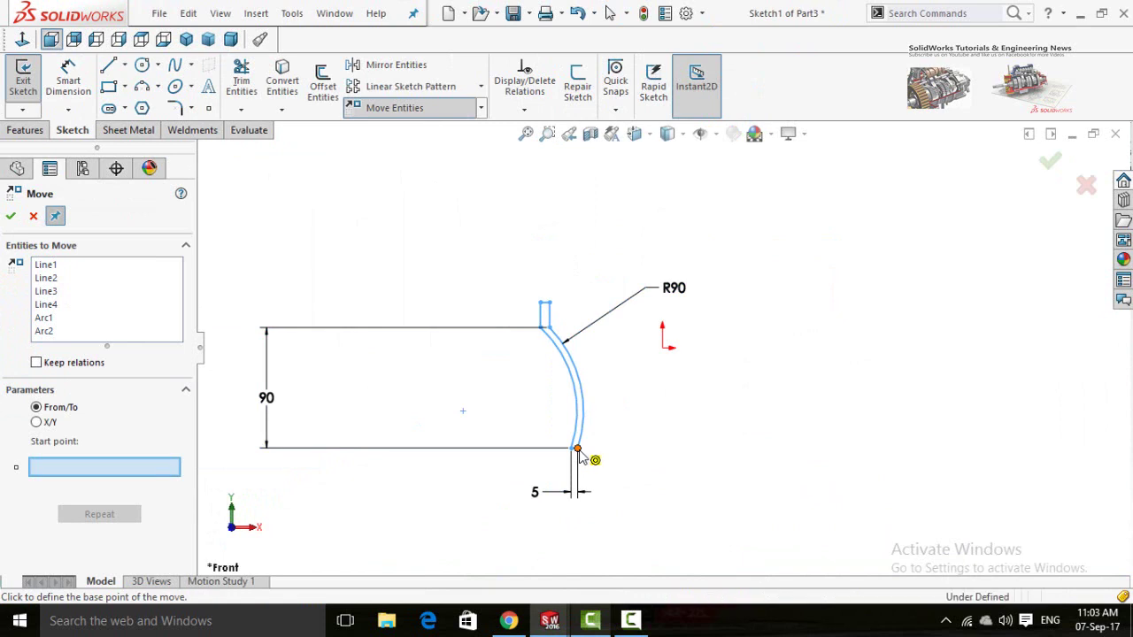
click(576, 448)
click(662, 348)
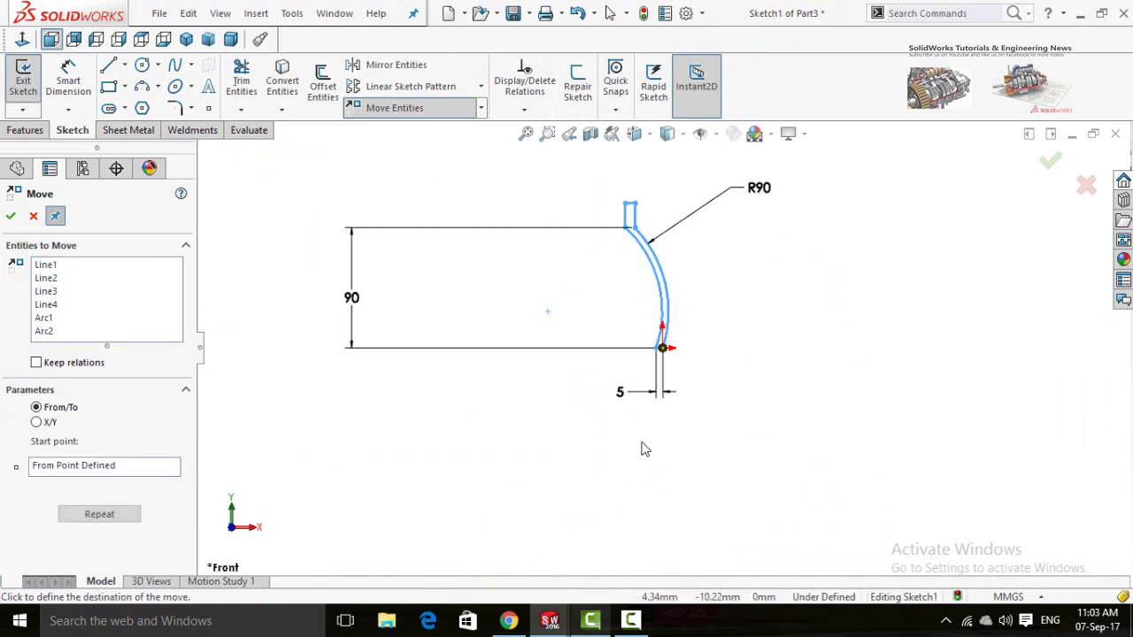
- Draw a line connecting the upper ends of the two arcs in the pasted slot profile
key(Escape)
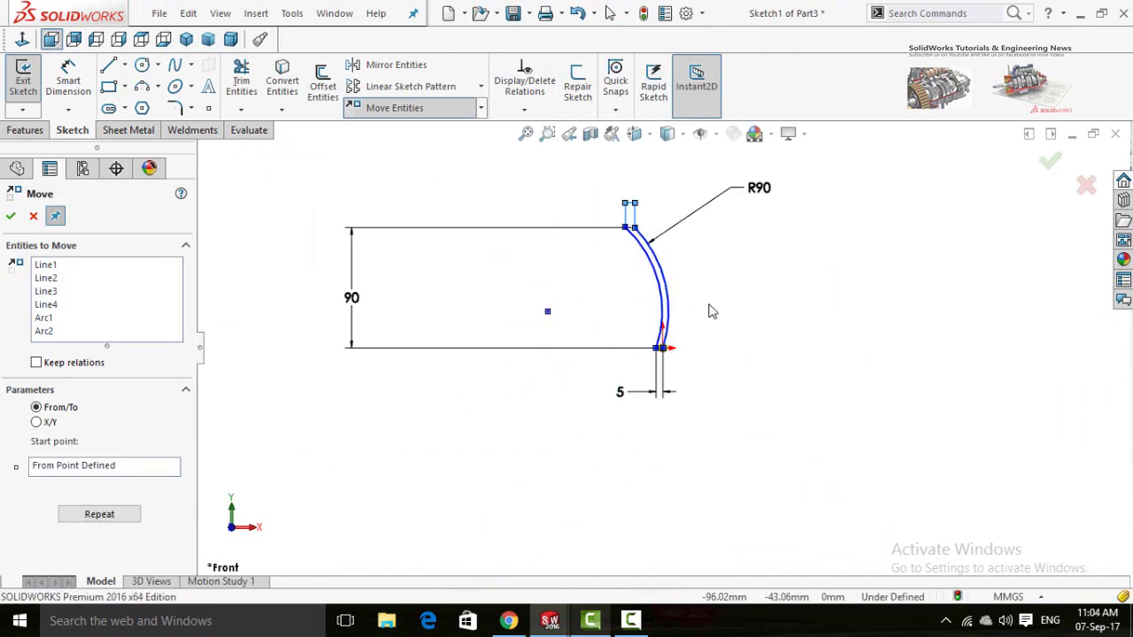
scroll(655, 239, down, 3)
scroll(653, 246, down, 3)
scroll(576, 309, down, 1)
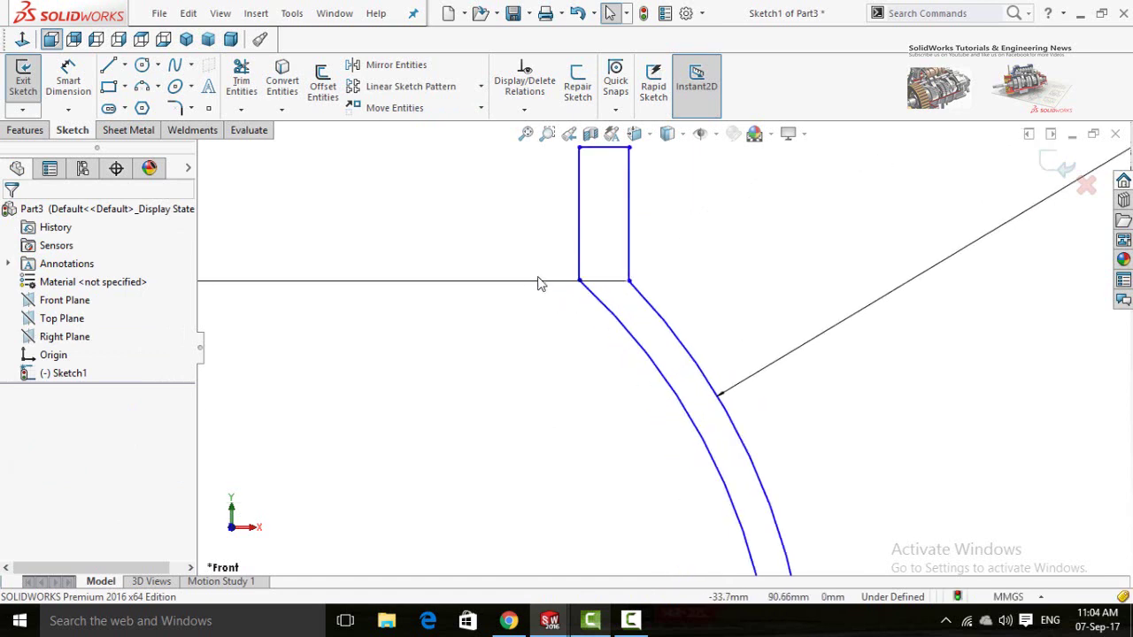
click(110, 65)
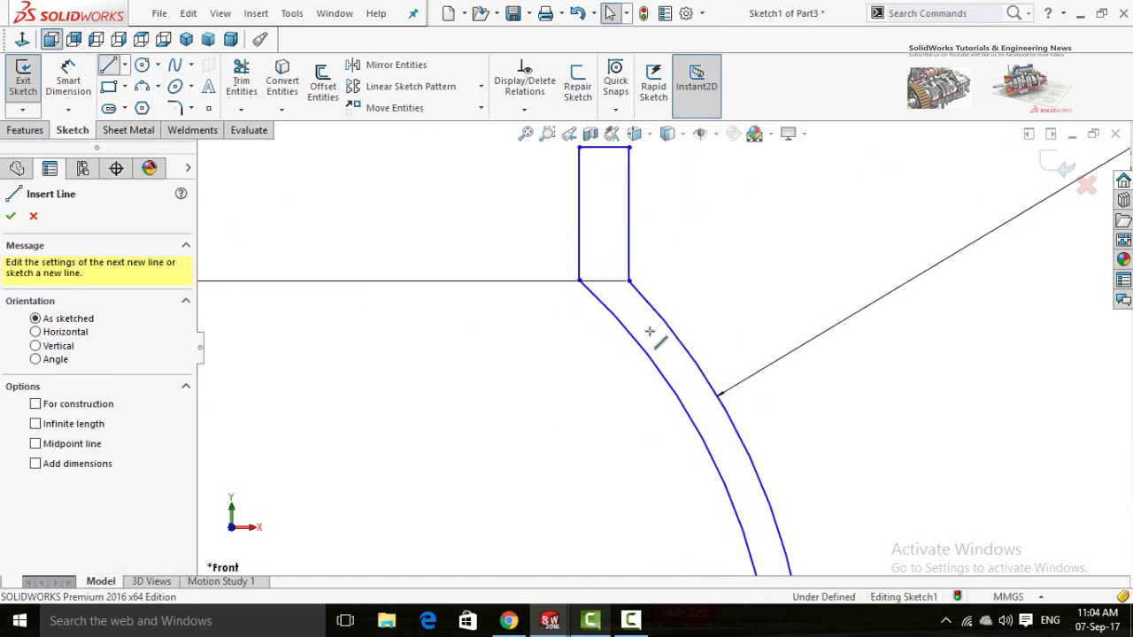
scroll(611, 297, down, 2)
click(600, 291)
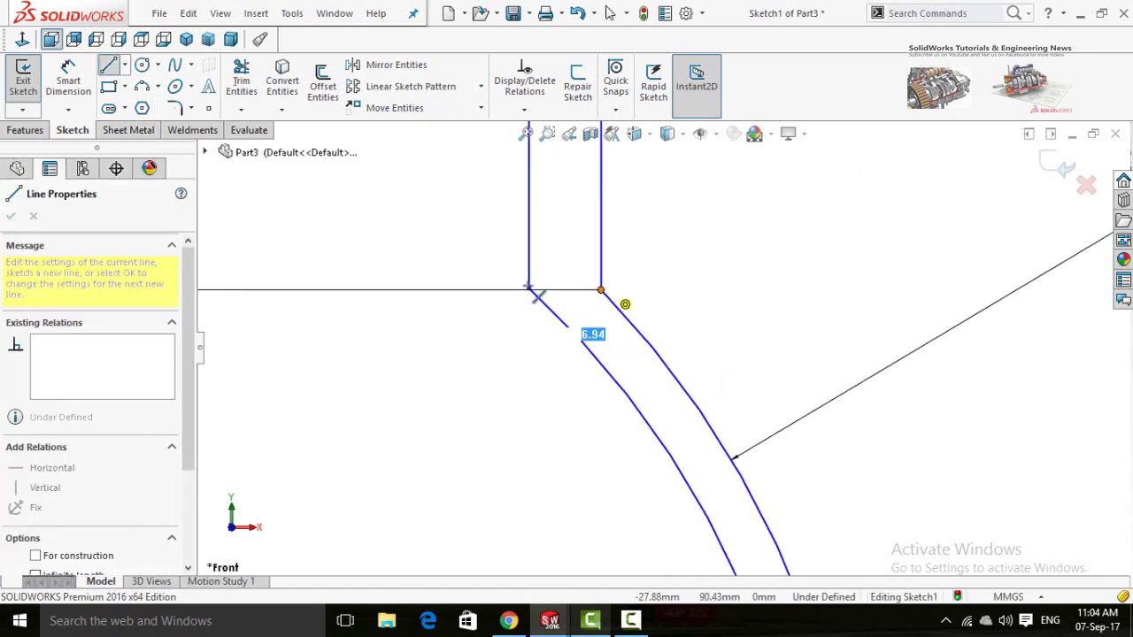
click(529, 290)
key(Escape)
key(z)
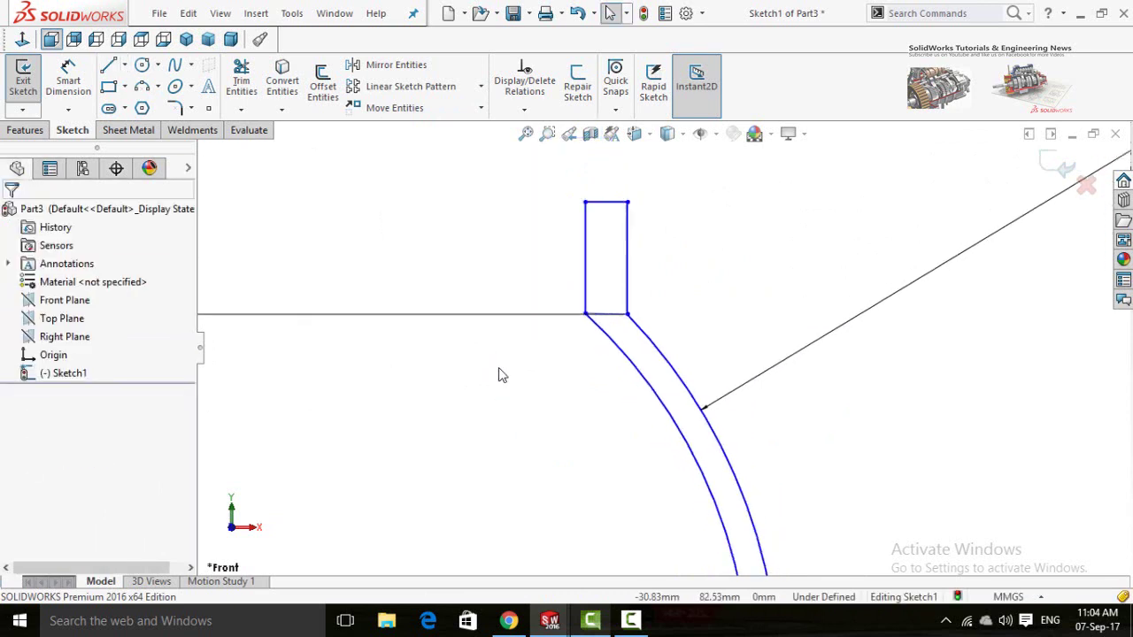
- Delete the three lines of the rectangular extension above the arcs, leaving only the closed curved blade profile
drag(678, 183, 501, 299)
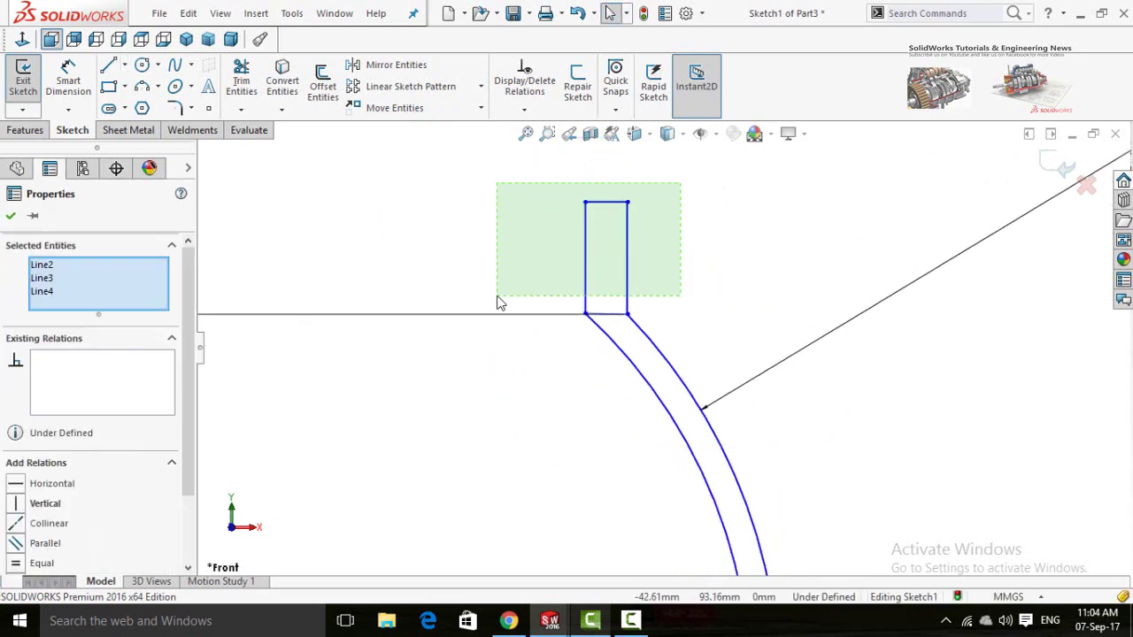
key(Delete)
scroll(711, 435, up, 5)
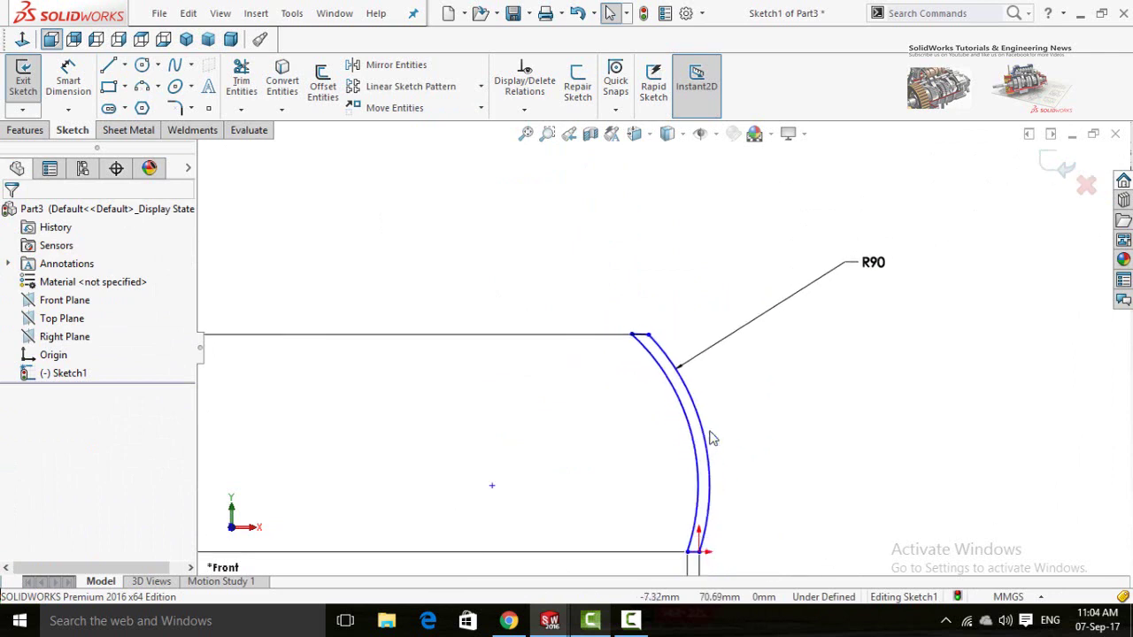
key(ctrl+z)
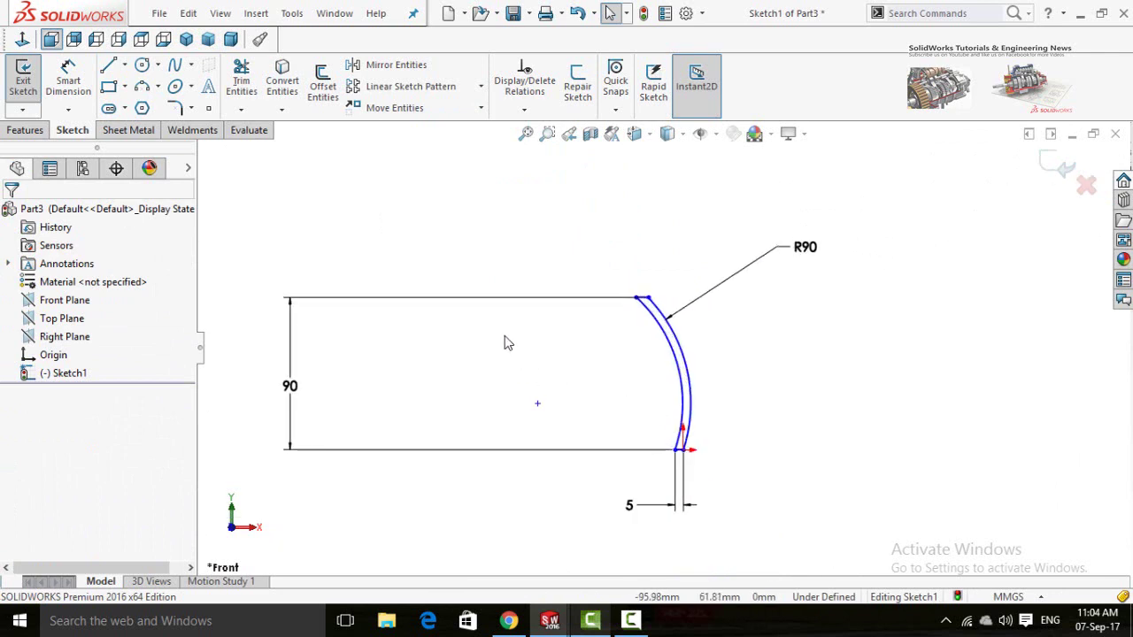
- Extrude the curved blade profile as a Blind boss to a depth of 500 mm
click(26, 130)
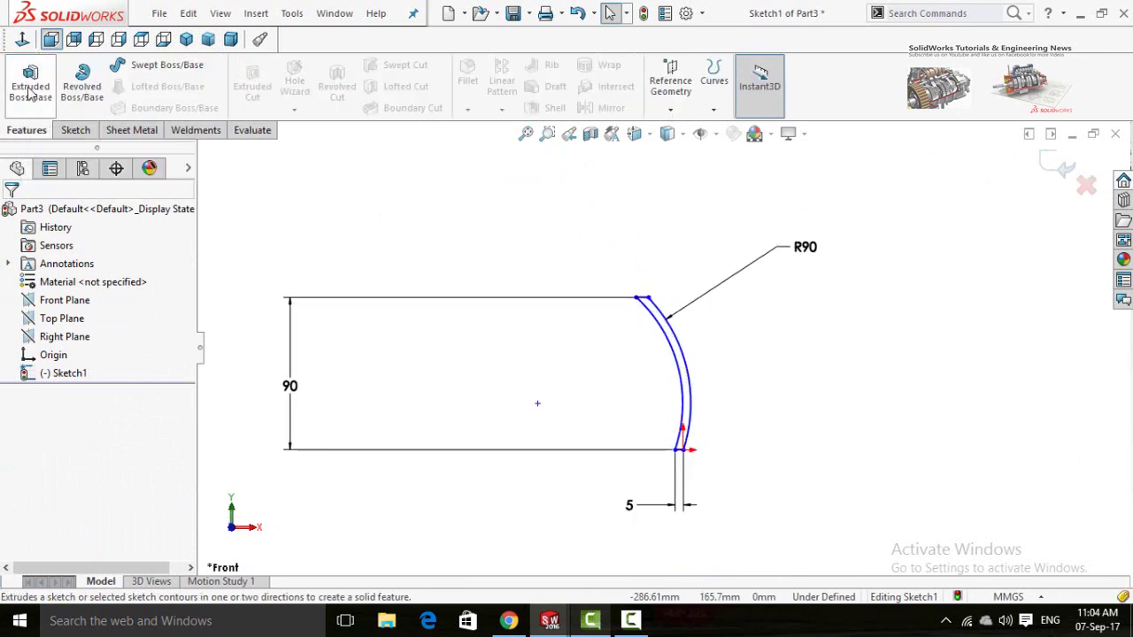
click(29, 91)
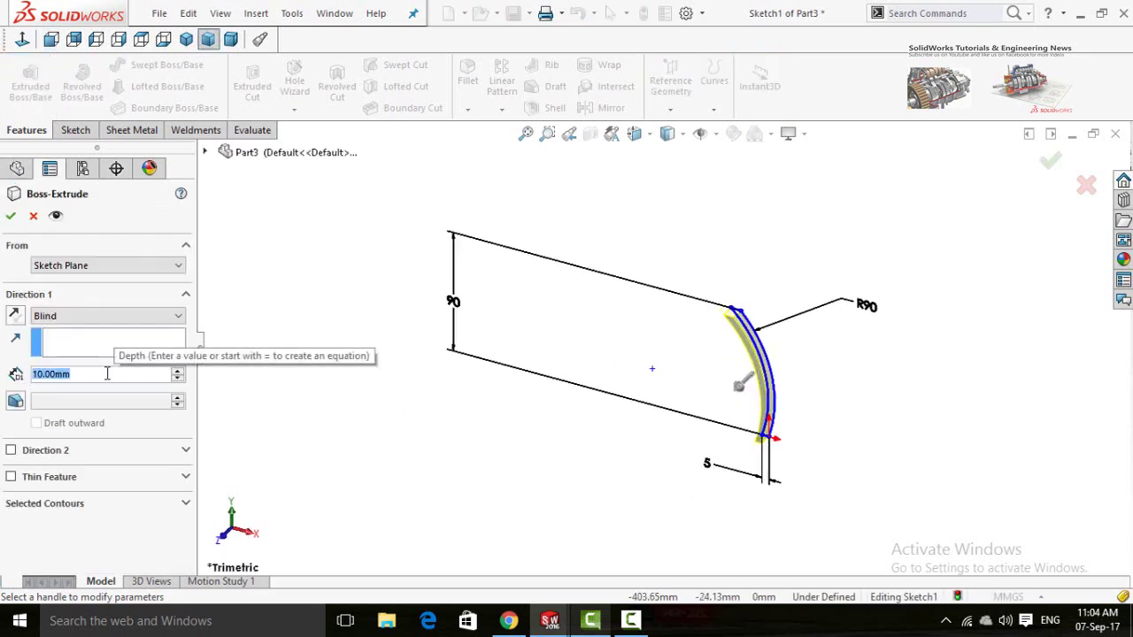
text(500)
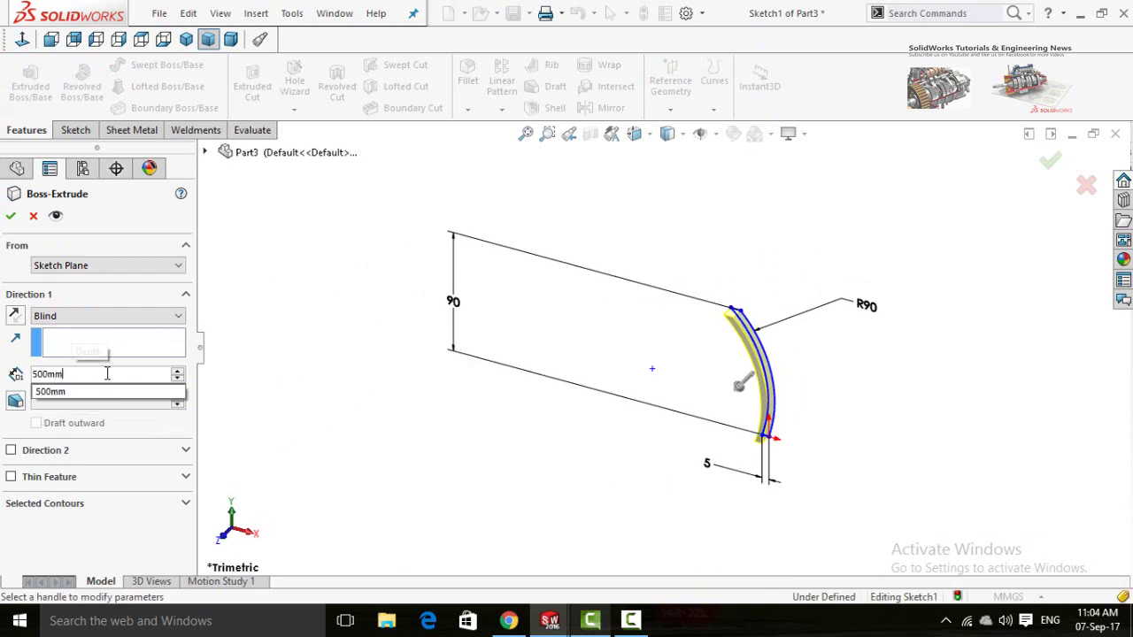
key(Return)
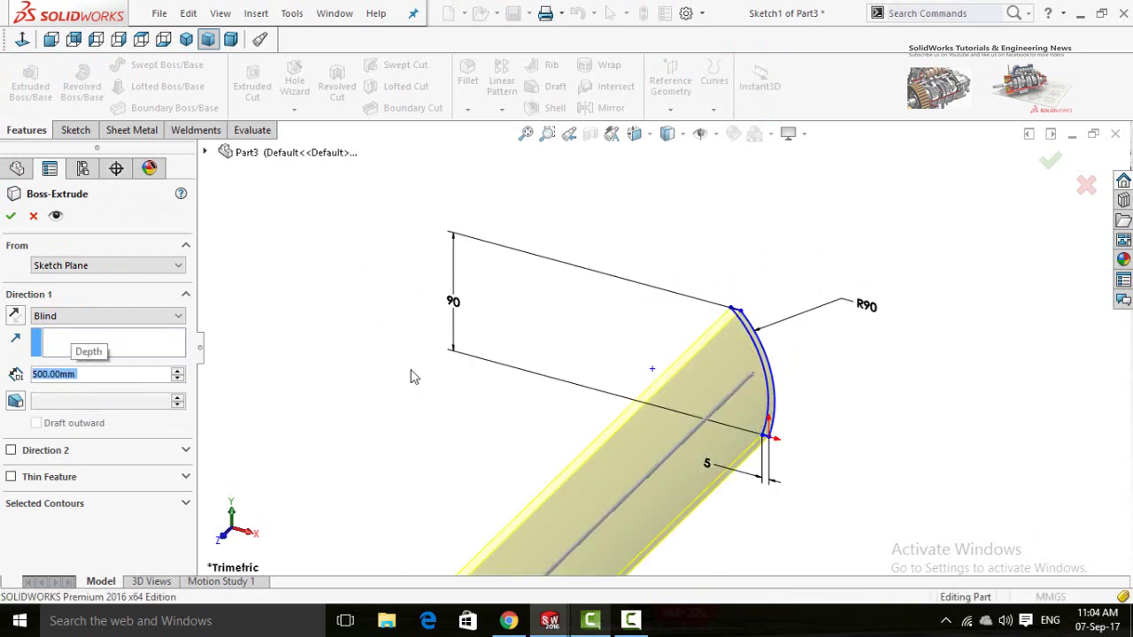
key(Return)
middle_drag(455, 408, 657, 444)
- Save the blade part to the Desktop as "blade 1"
key(ctrl+s)
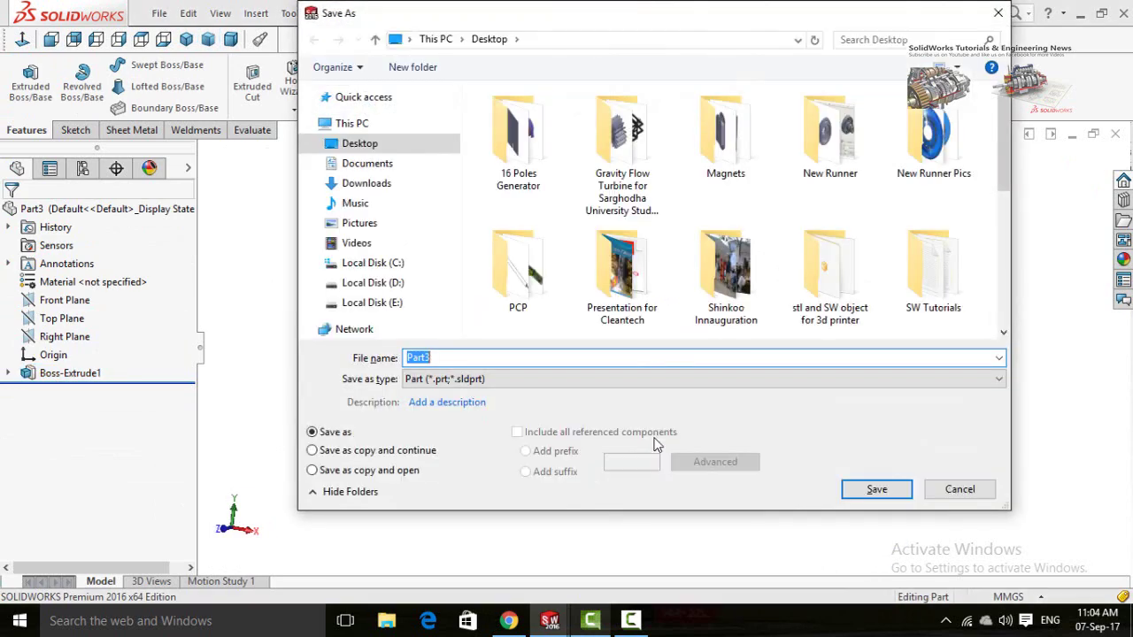
text(blad)
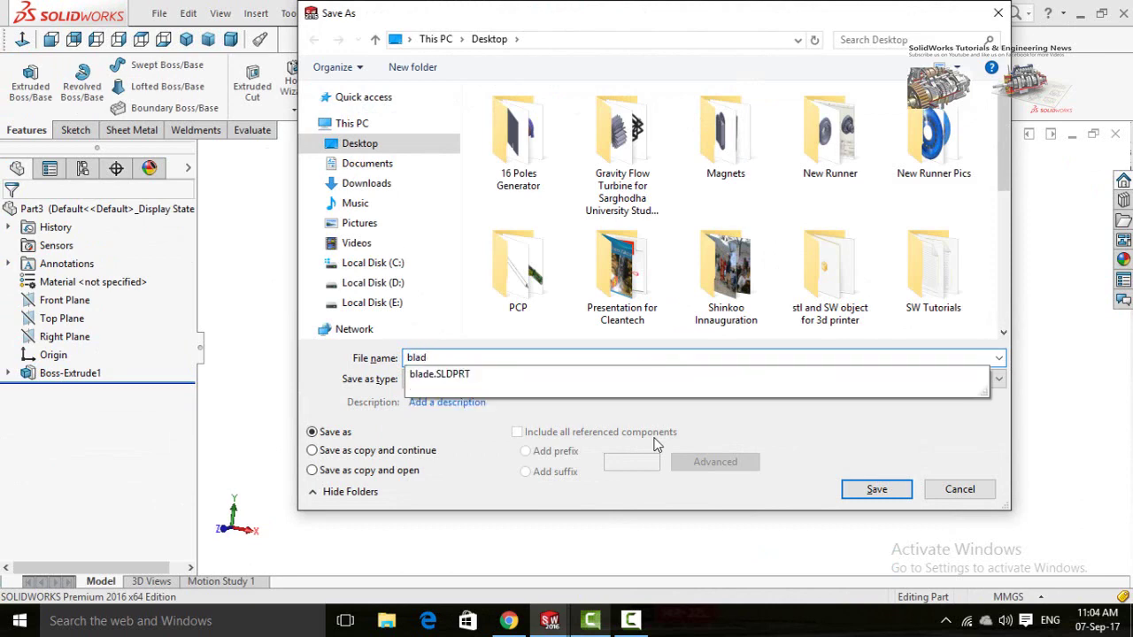
text(e)
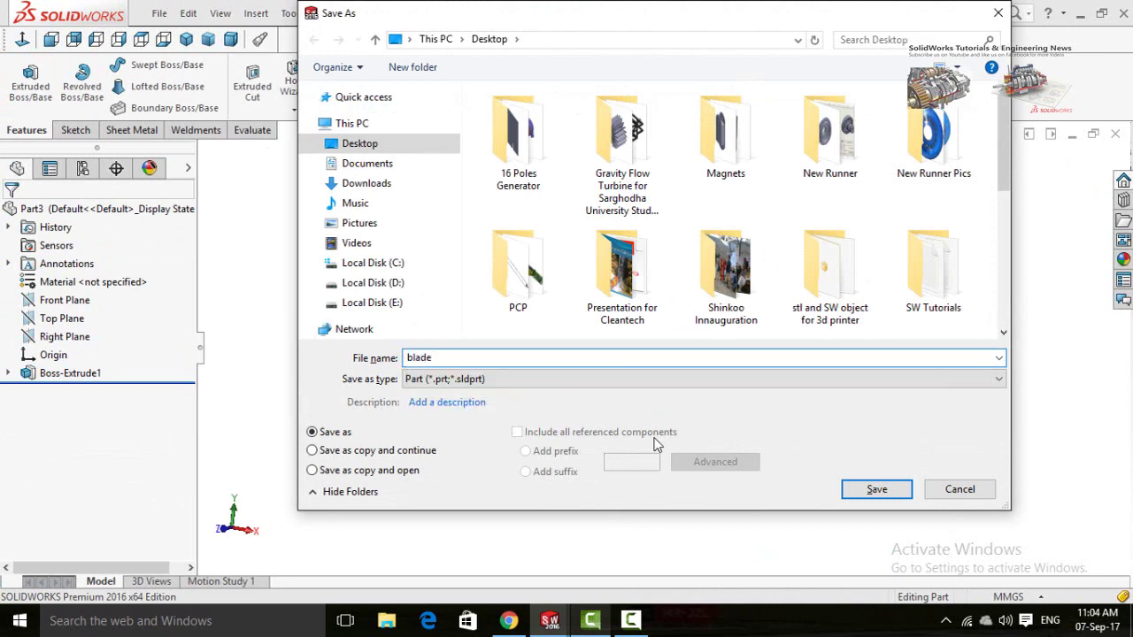
text( 1)
key(Return)
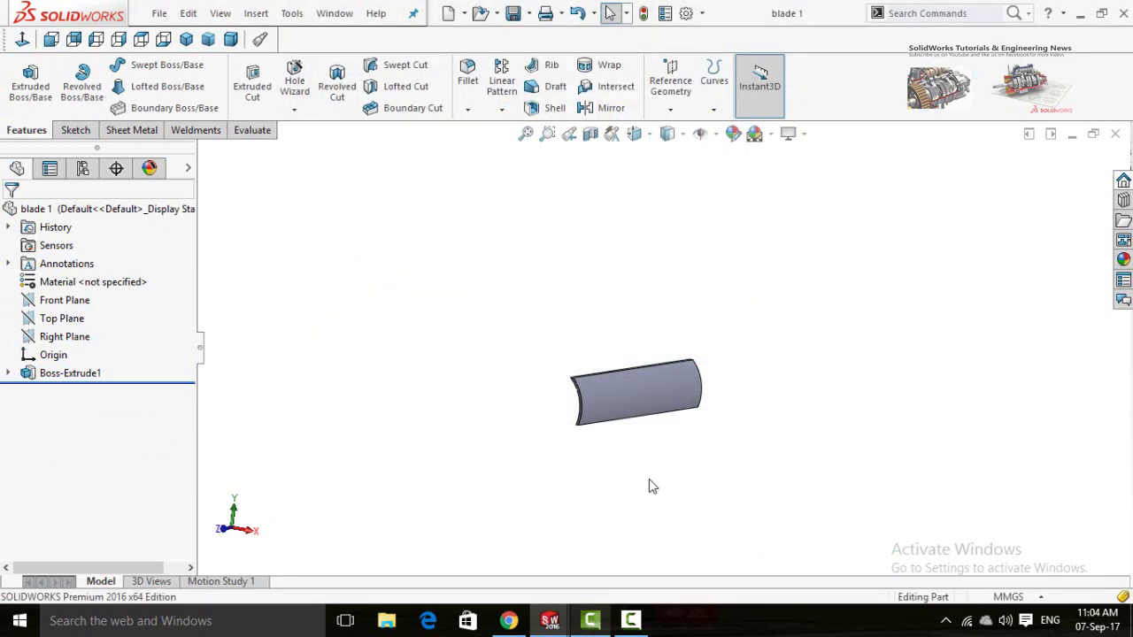
- Switch to the open slotted disc part and save it to the Desktop as "intermediat disc"
mouse_move(550, 621)
click(520, 554)
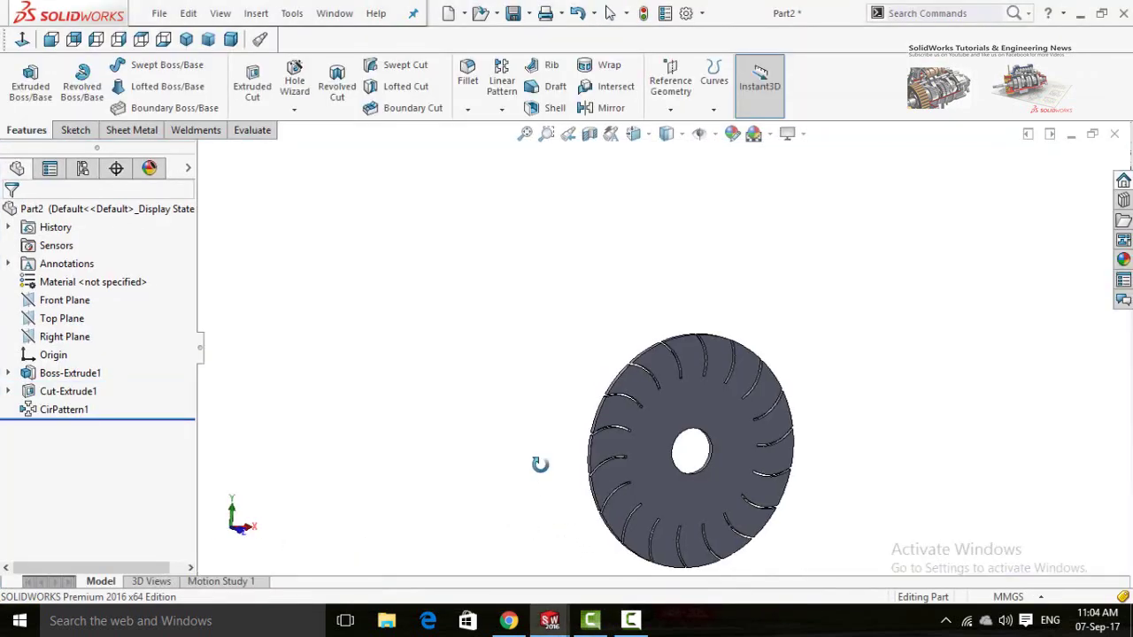
key(ctrl+s)
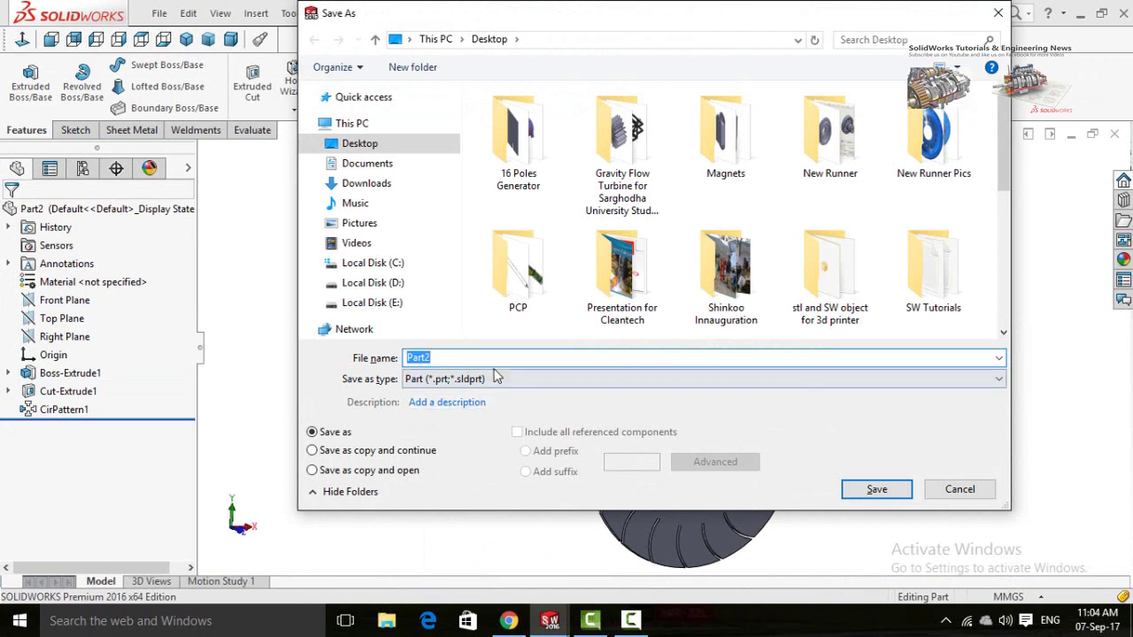
text(intermediat disc)
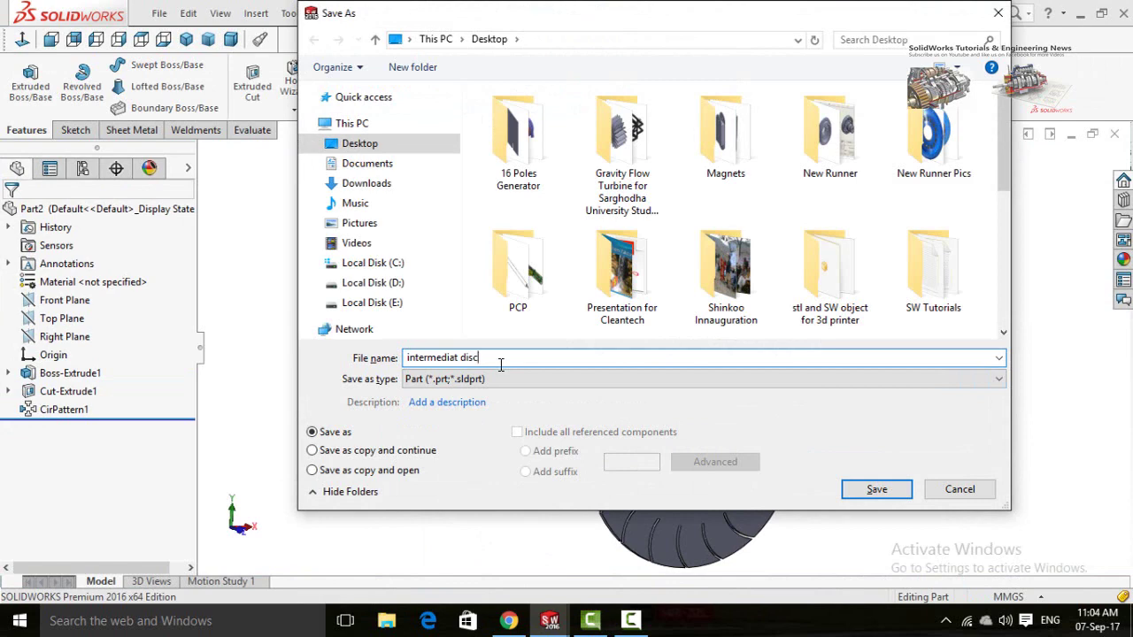
key(Return)
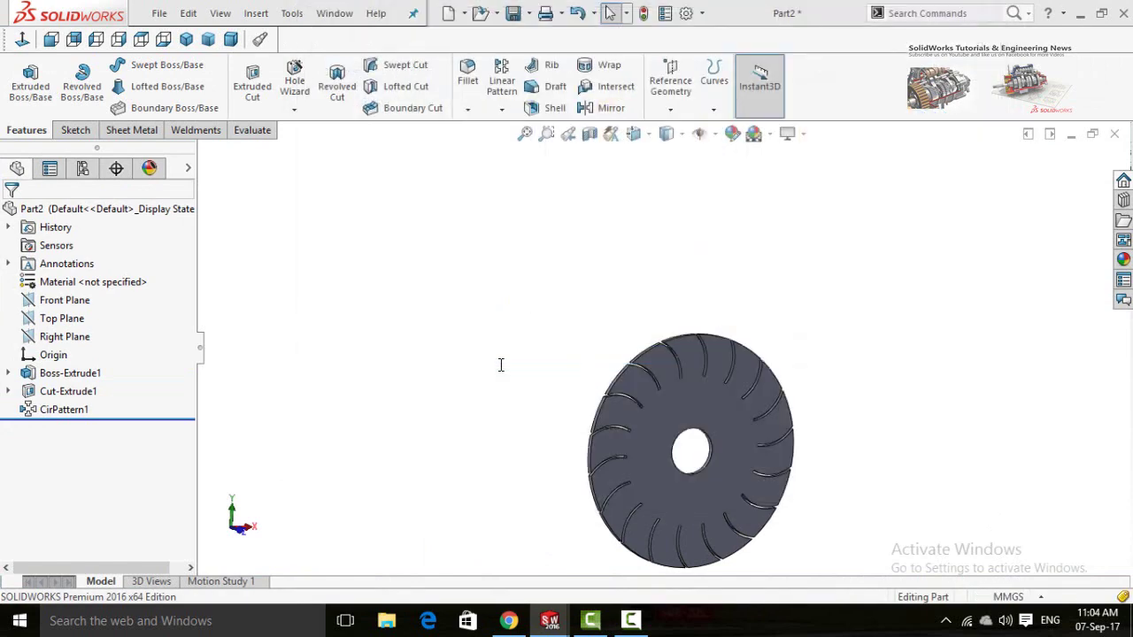
middle_drag(572, 339, 511, 420)
- Create a new part and start a sketch on the Front Plane
key(ctrl+n)
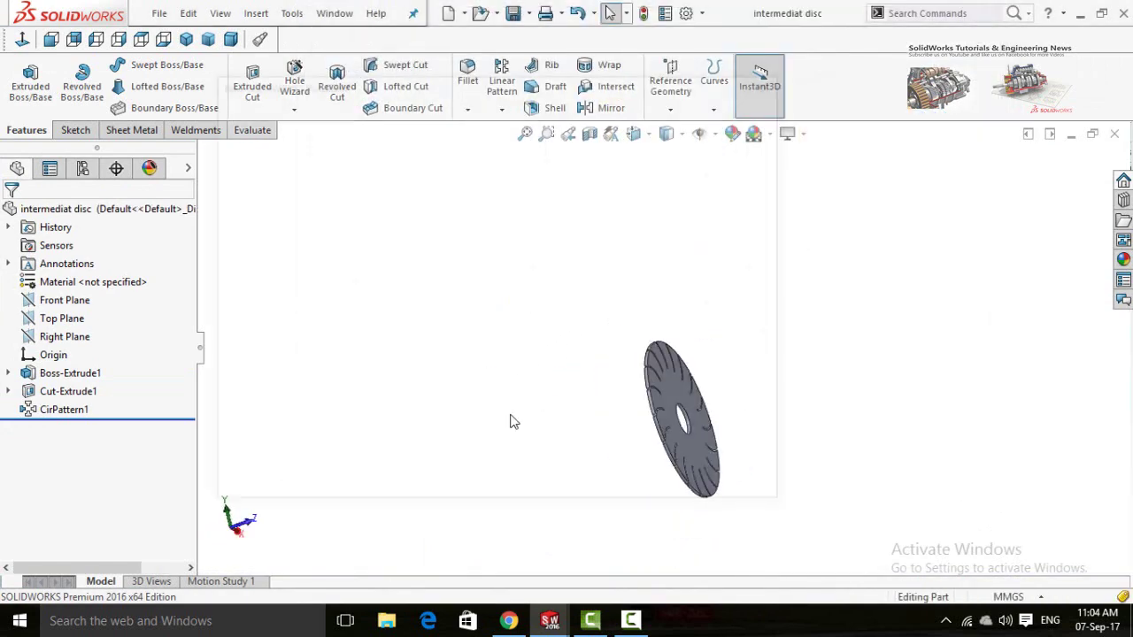
double_click(305, 237)
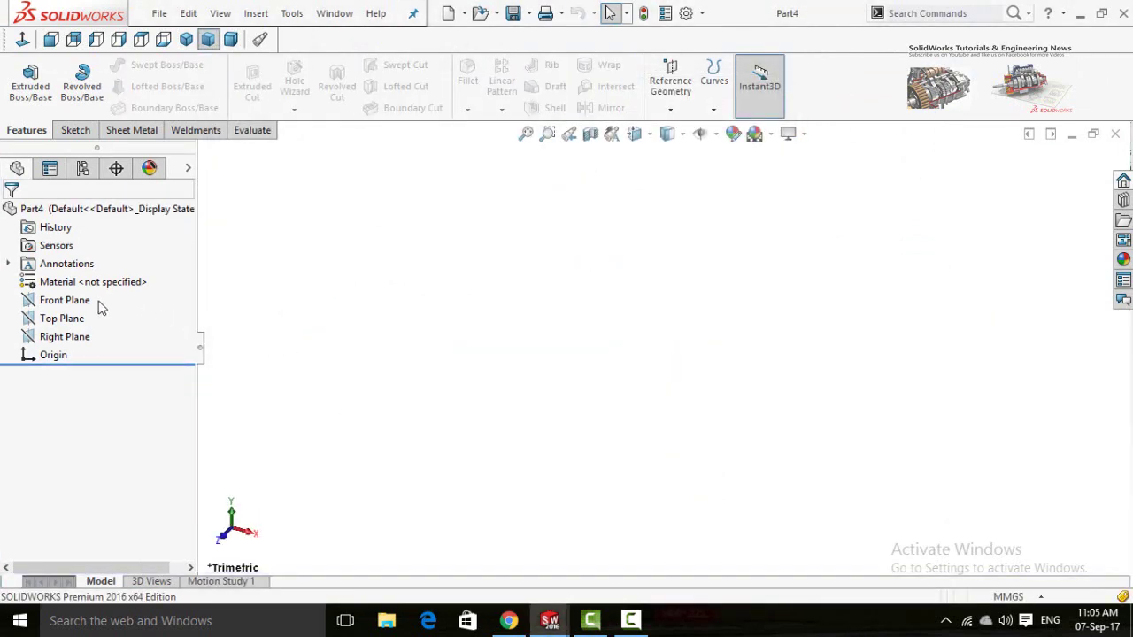
click(64, 301)
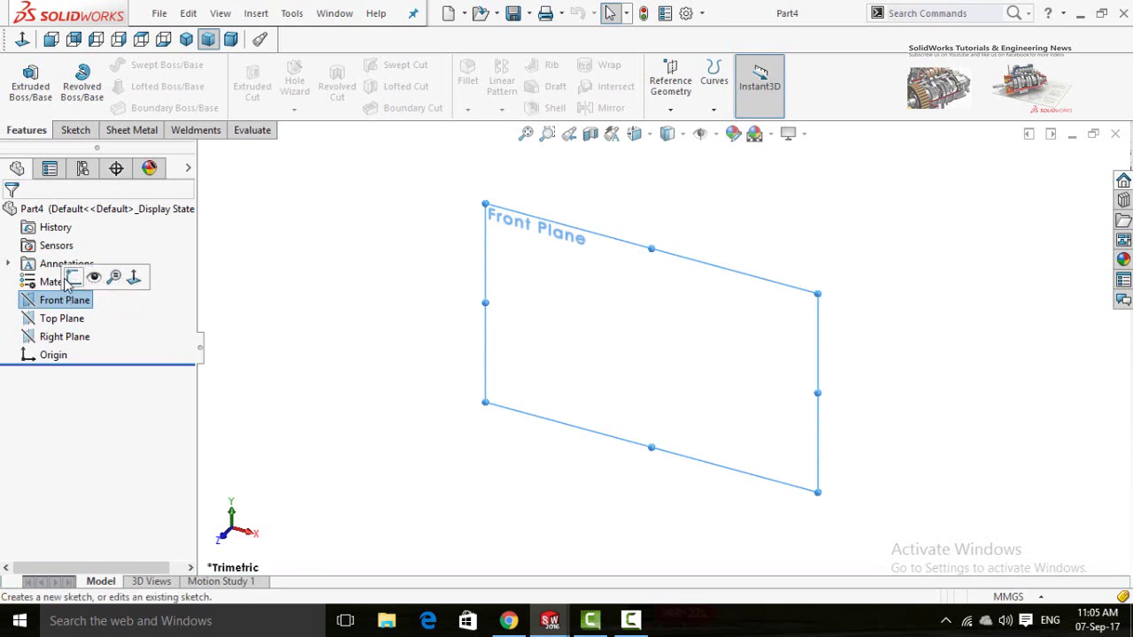
click(70, 273)
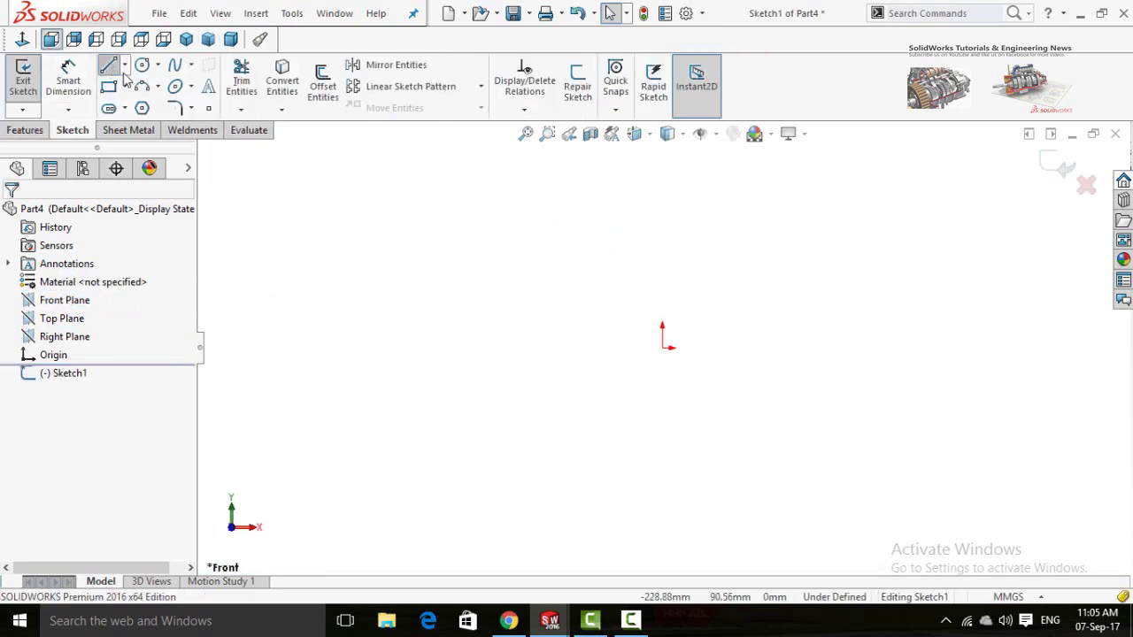
- Sketch a closed stepped profile about 211 mm long extending left from the origin, with two steps up and two steps down along its upper side
click(109, 66)
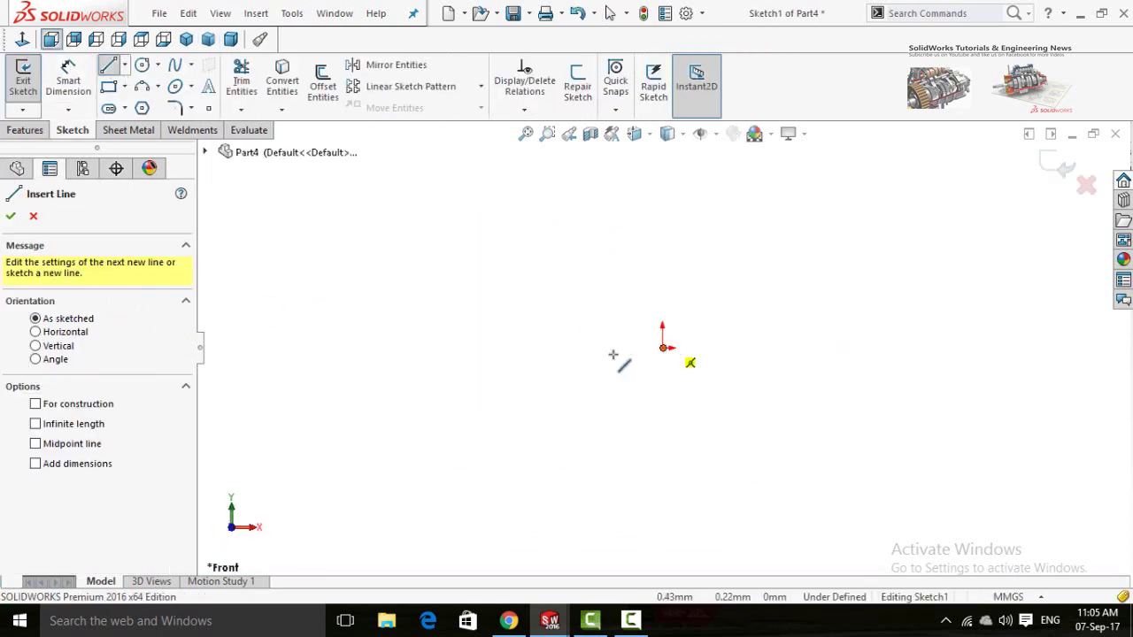
click(662, 347)
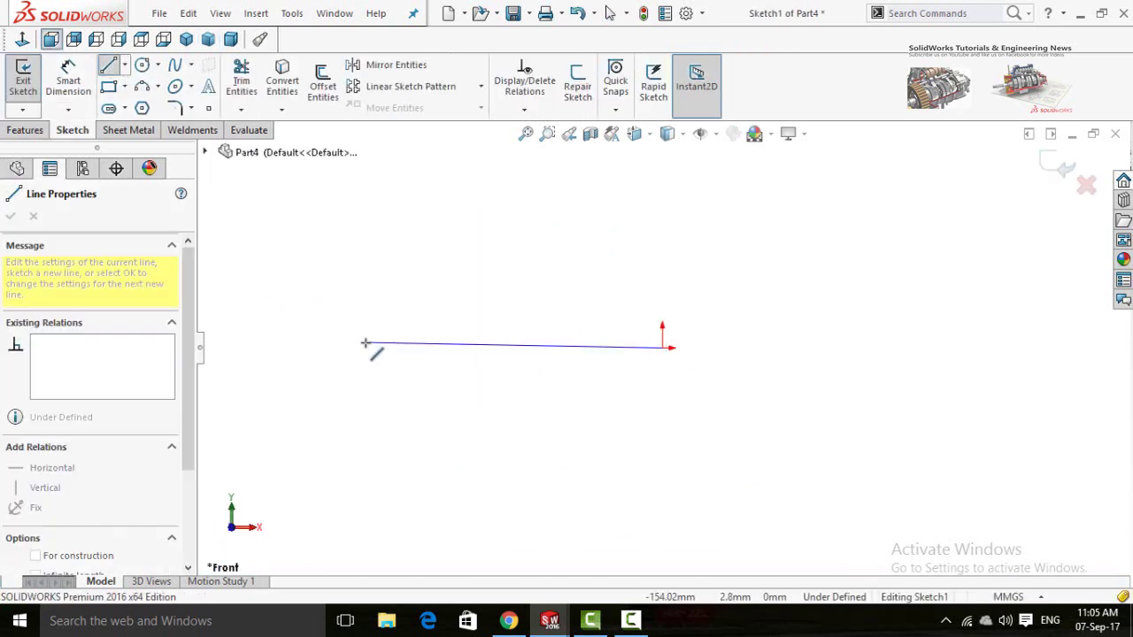
click(255, 347)
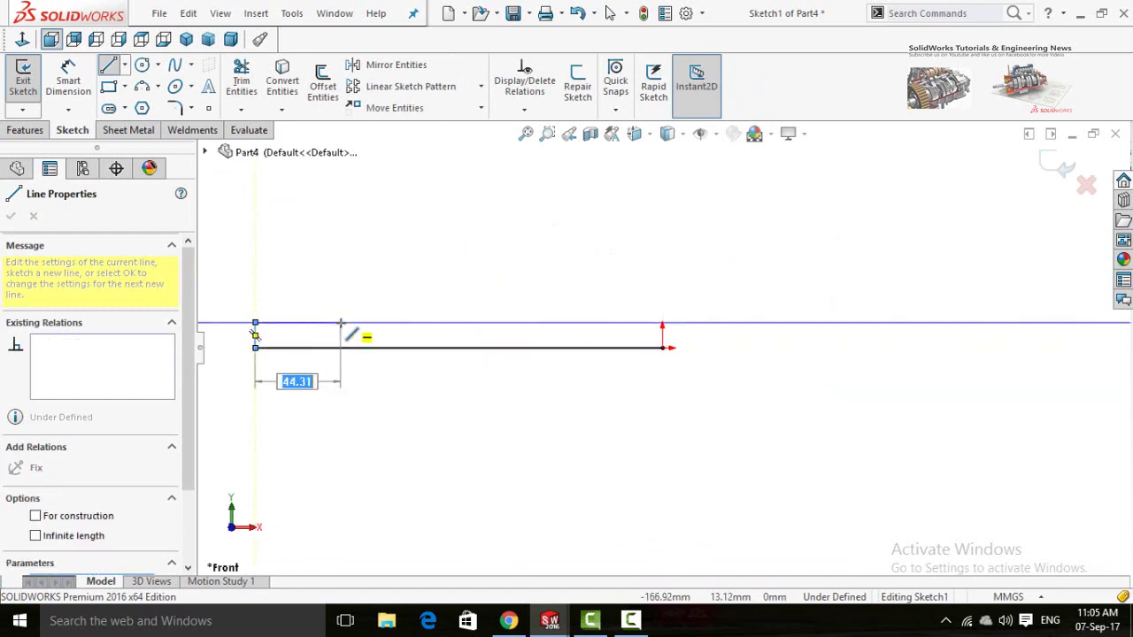
click(341, 323)
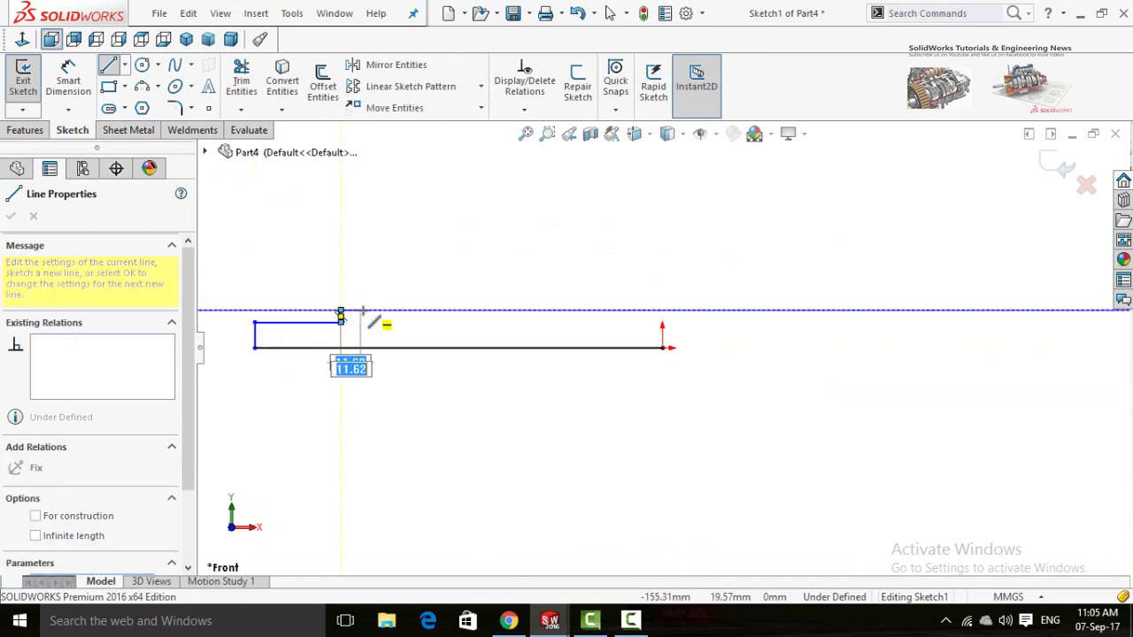
click(341, 312)
click(363, 306)
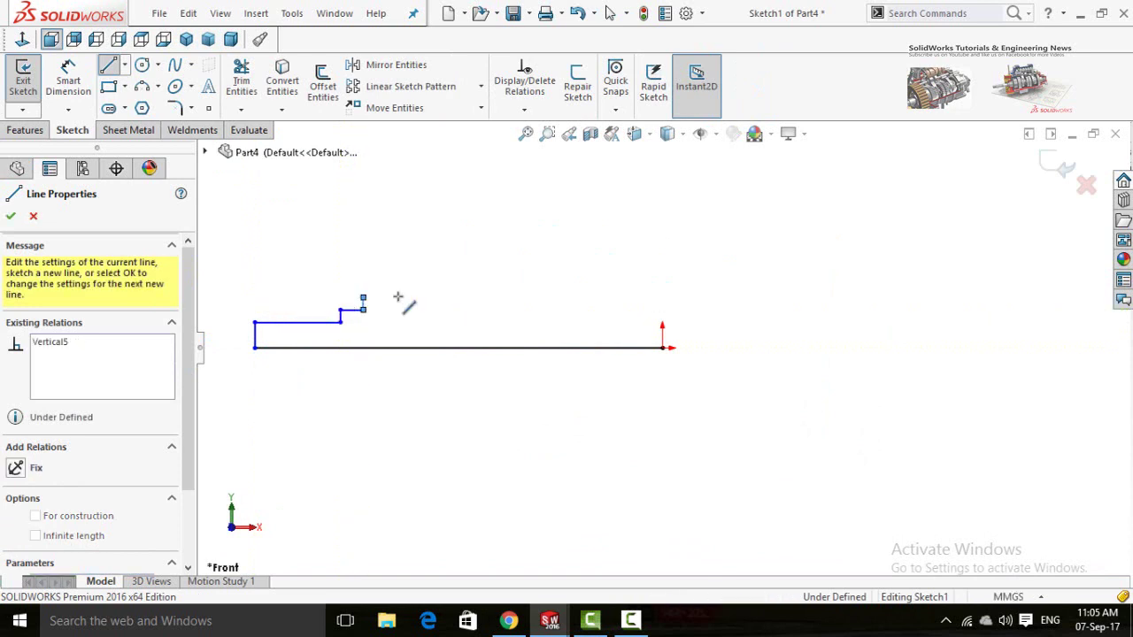
click(478, 298)
click(479, 310)
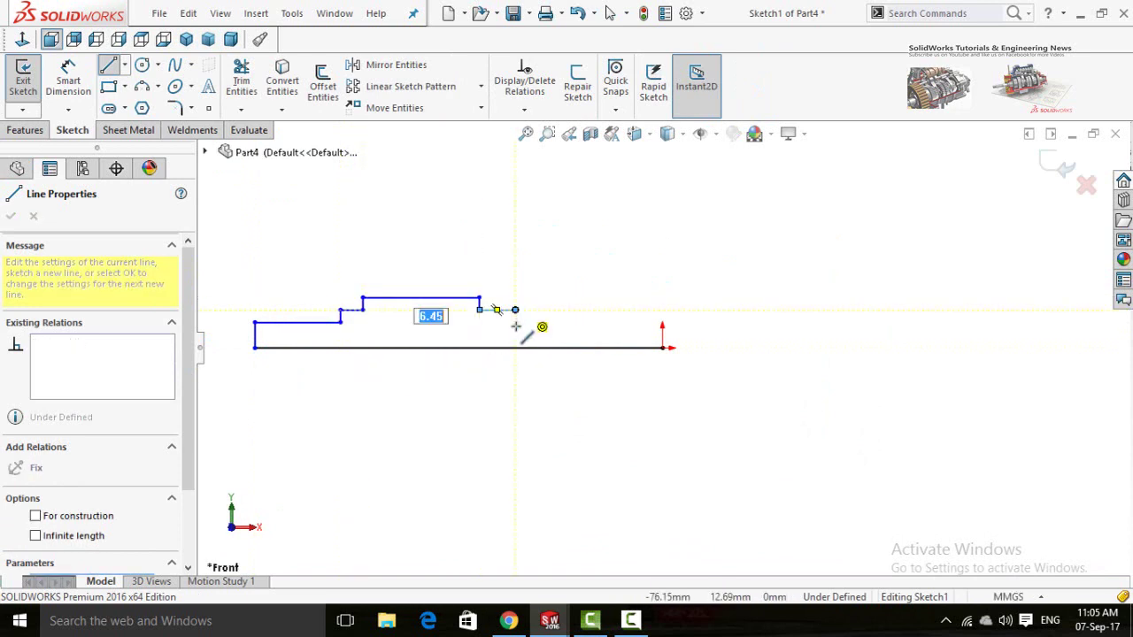
click(515, 317)
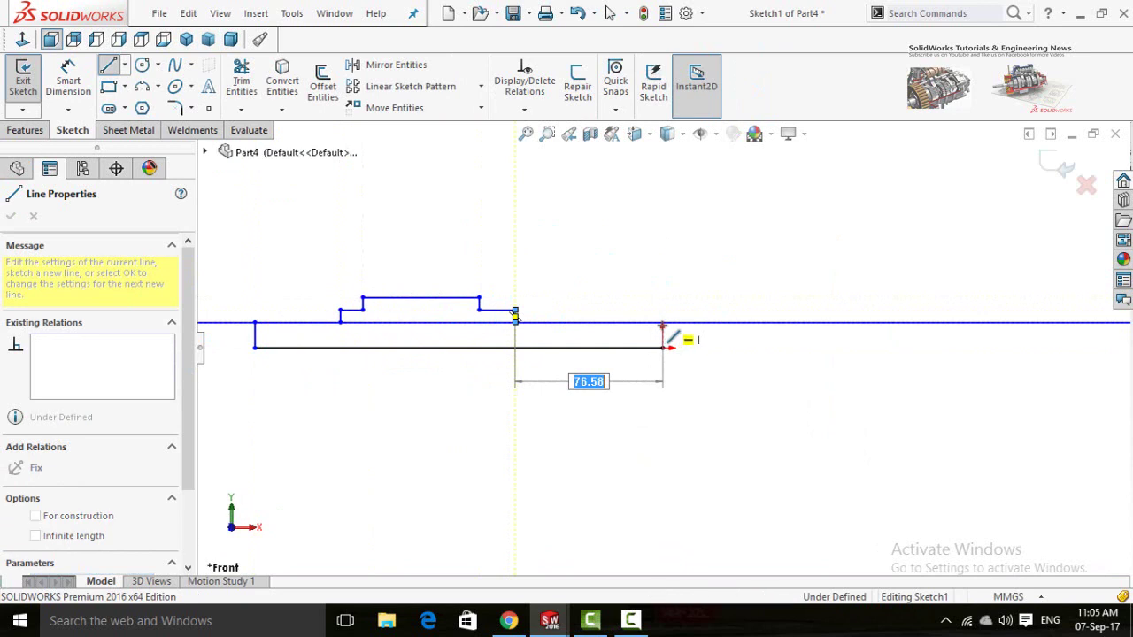
click(673, 354)
key(Escape)
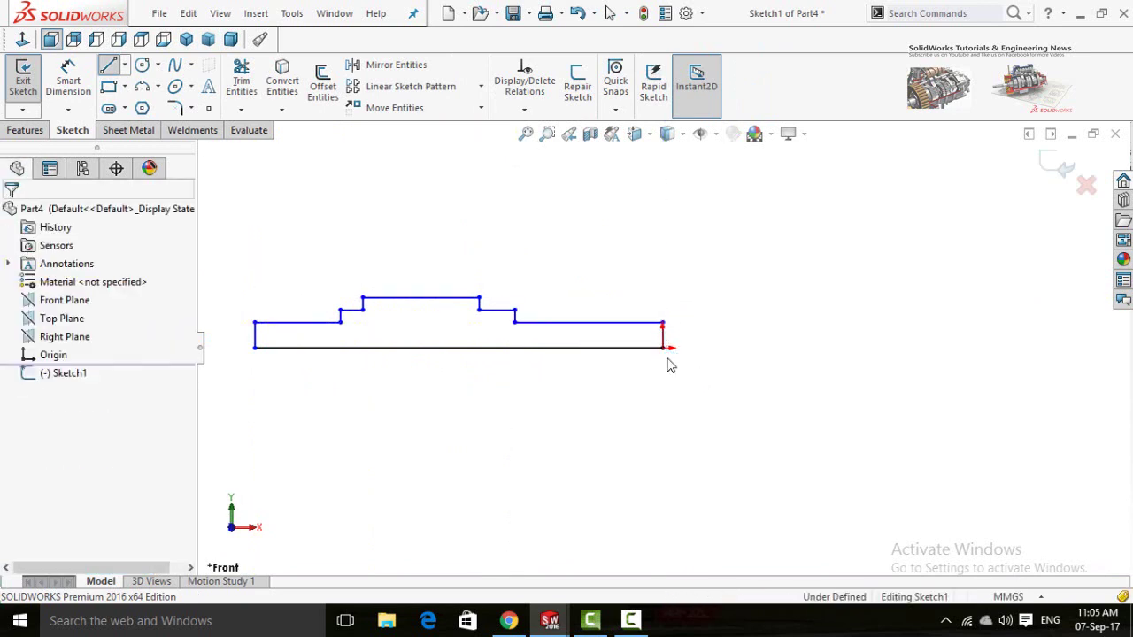
scroll(670, 366, down, 3)
scroll(592, 367, up, 5)
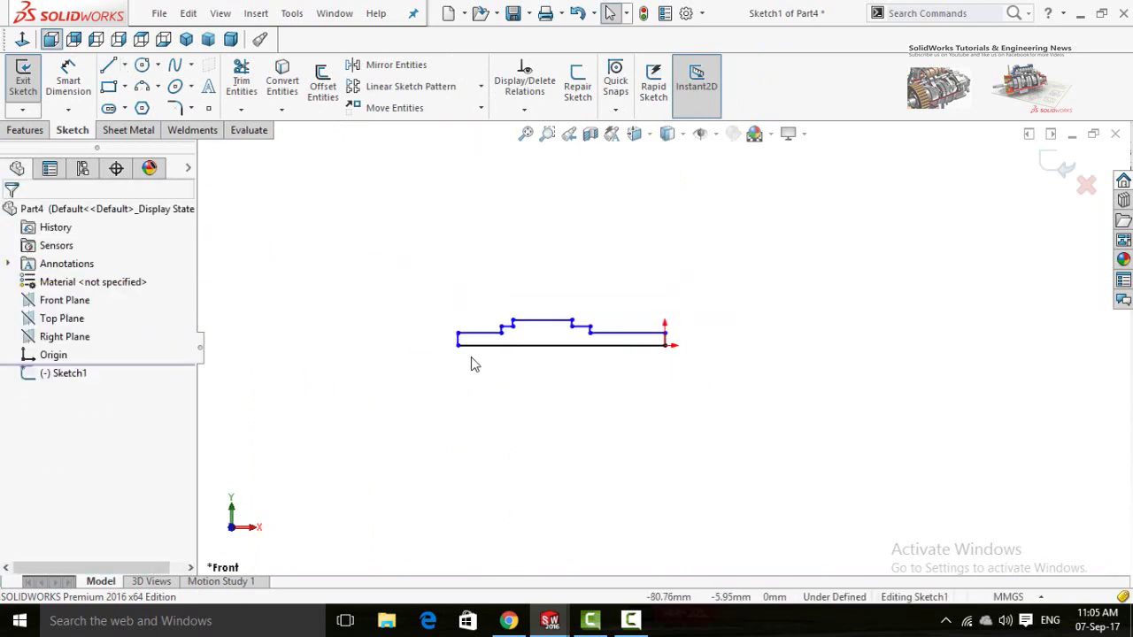
scroll(474, 363, down, 2)
right_drag(333, 412, 337, 260)
scroll(601, 337, down, 2)
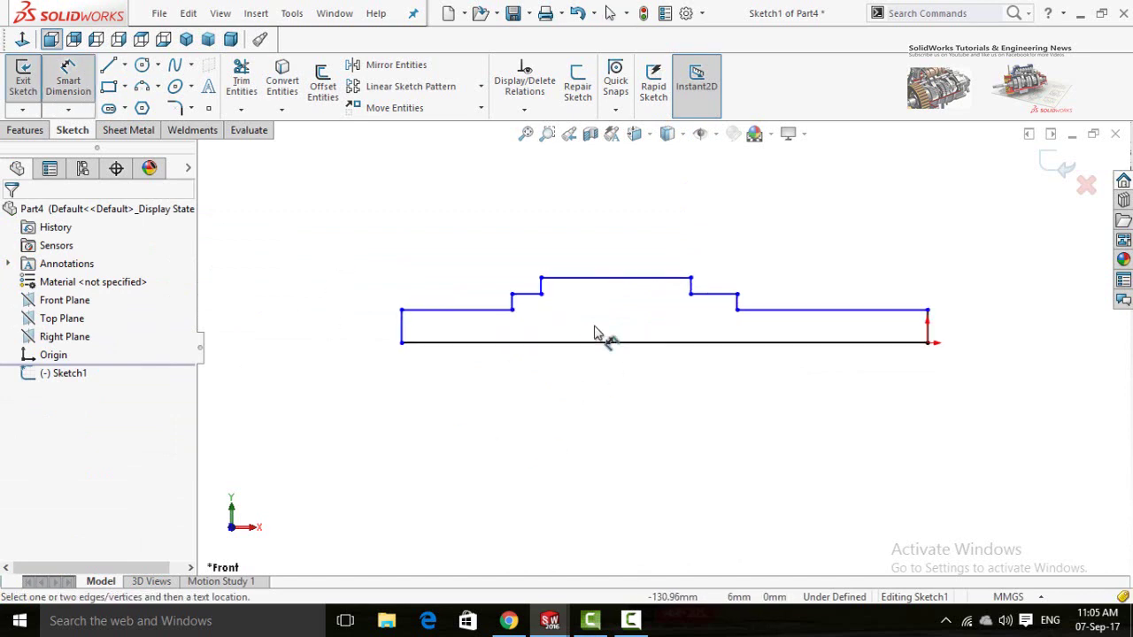
key(Escape)
scroll(738, 313, up, 3)
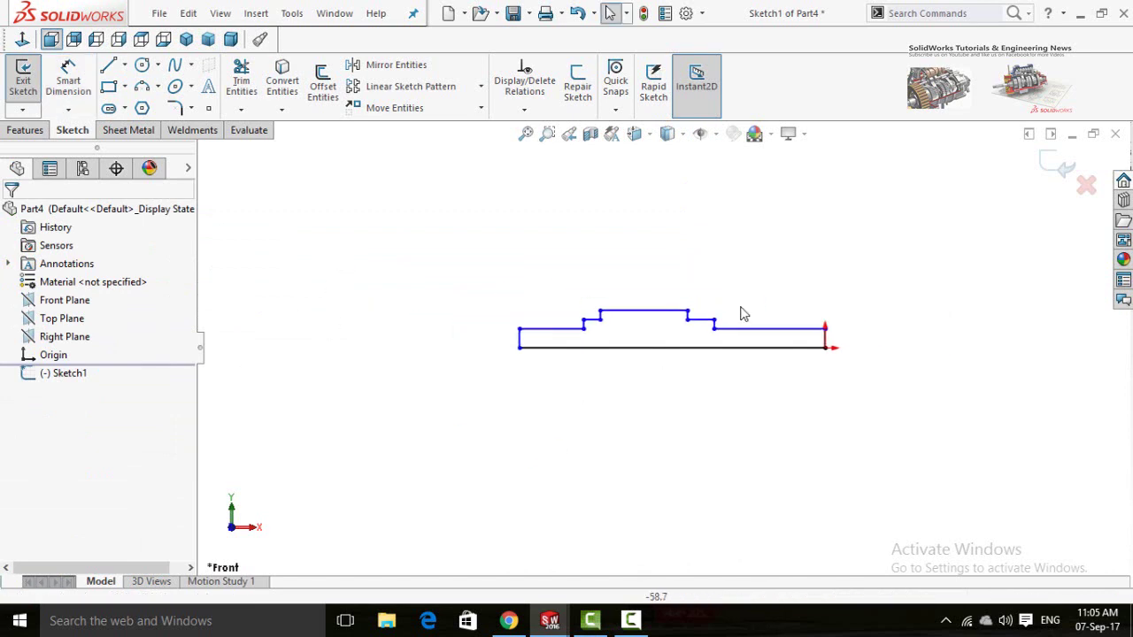
- Make the two outermost upper horizontal edges of the stepped profile equal in length
scroll(751, 346, down, 1)
click(753, 346)
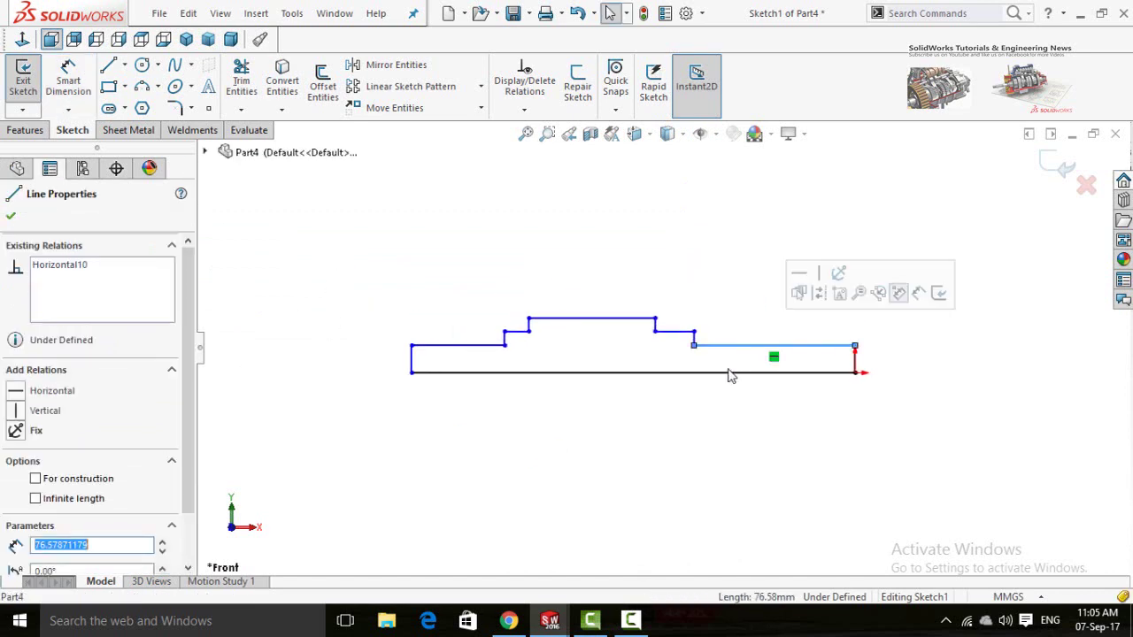
ctrl+click(476, 350)
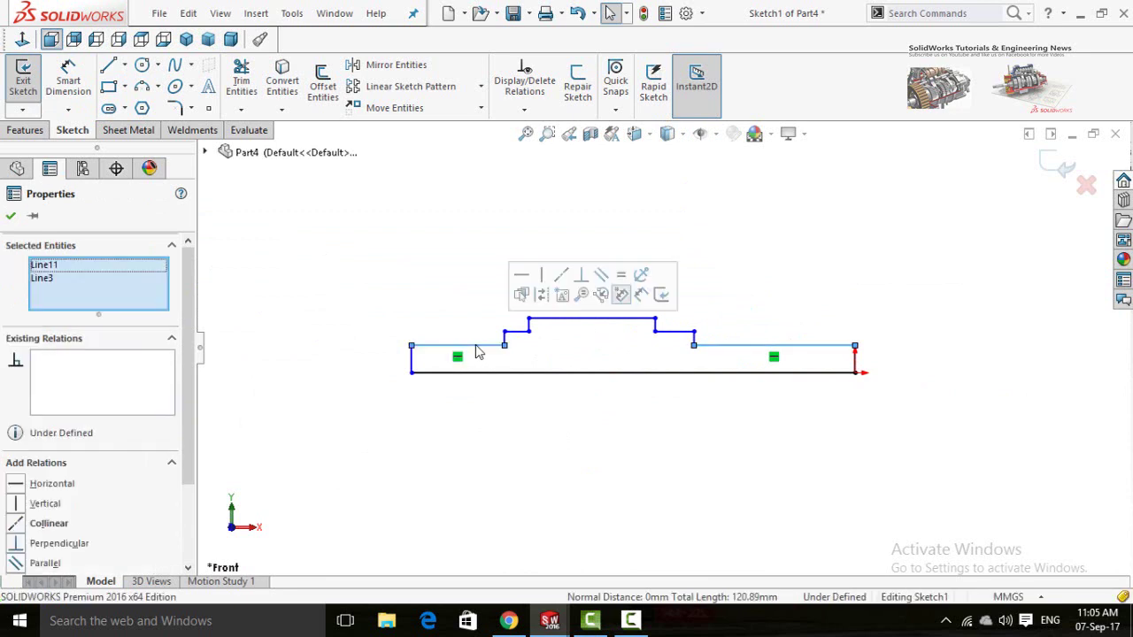
click(621, 293)
click(608, 430)
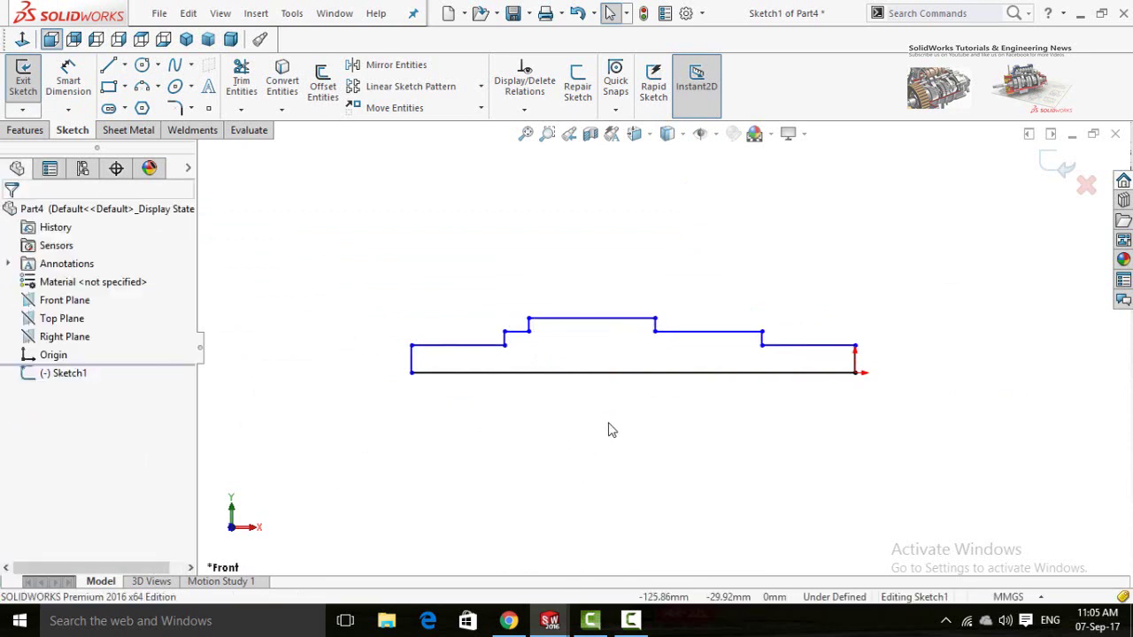
- Apply an Equal relation to the two intermediate horizontal step edges on either side of the raised middle section
click(695, 333)
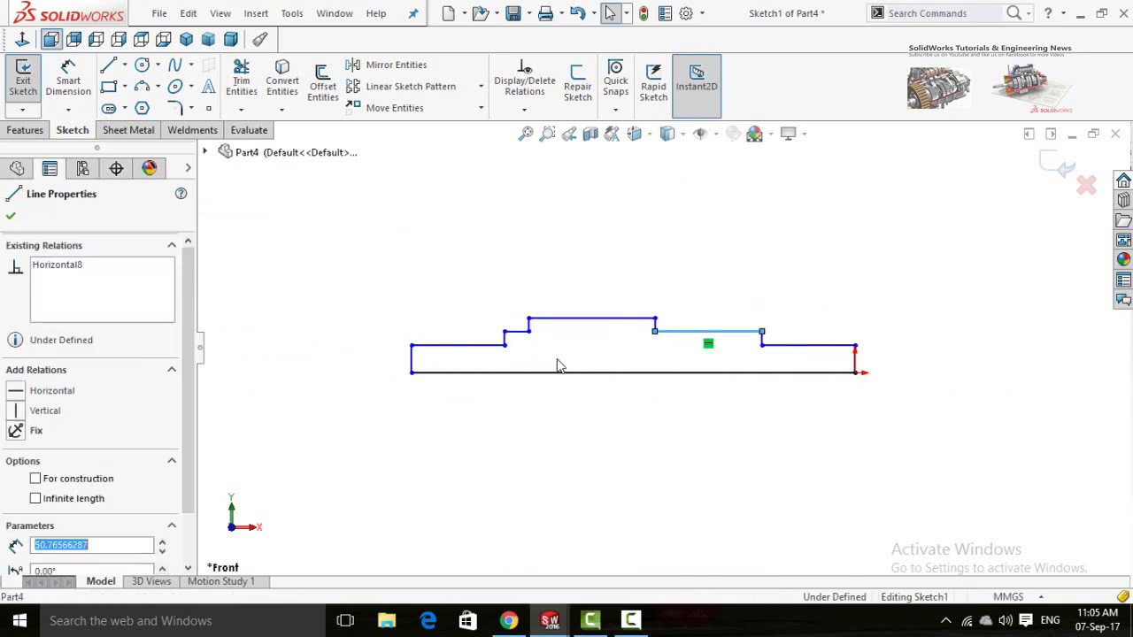
ctrl+click(515, 333)
click(655, 262)
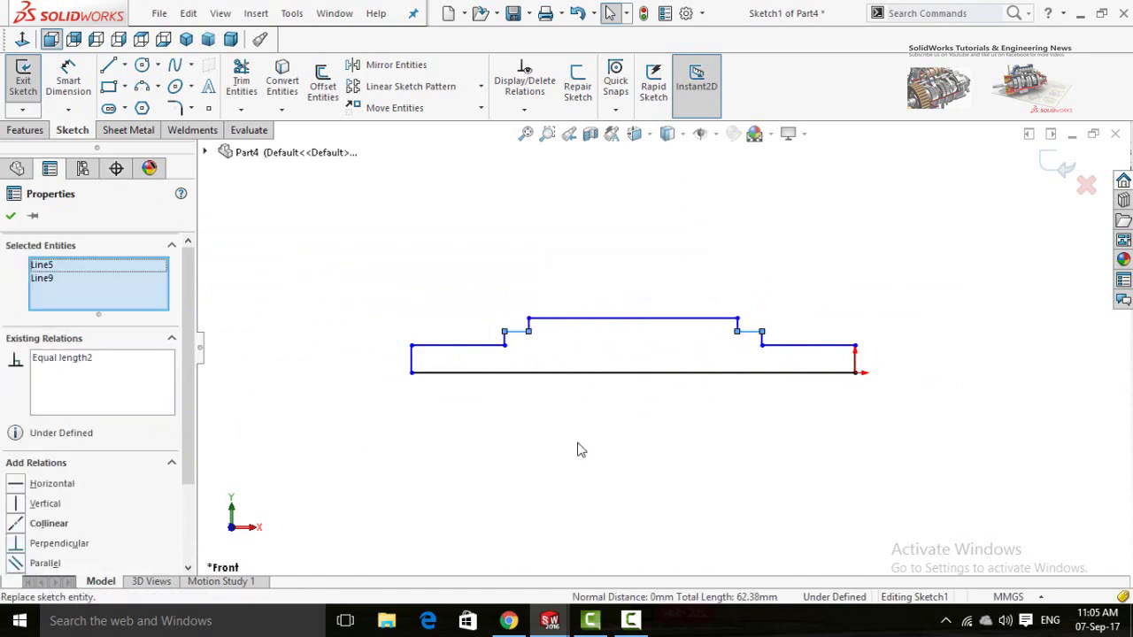
click(654, 422)
- Align the matching lower corners of the inner and outer steps across the profile with Horizontal relations
click(738, 331)
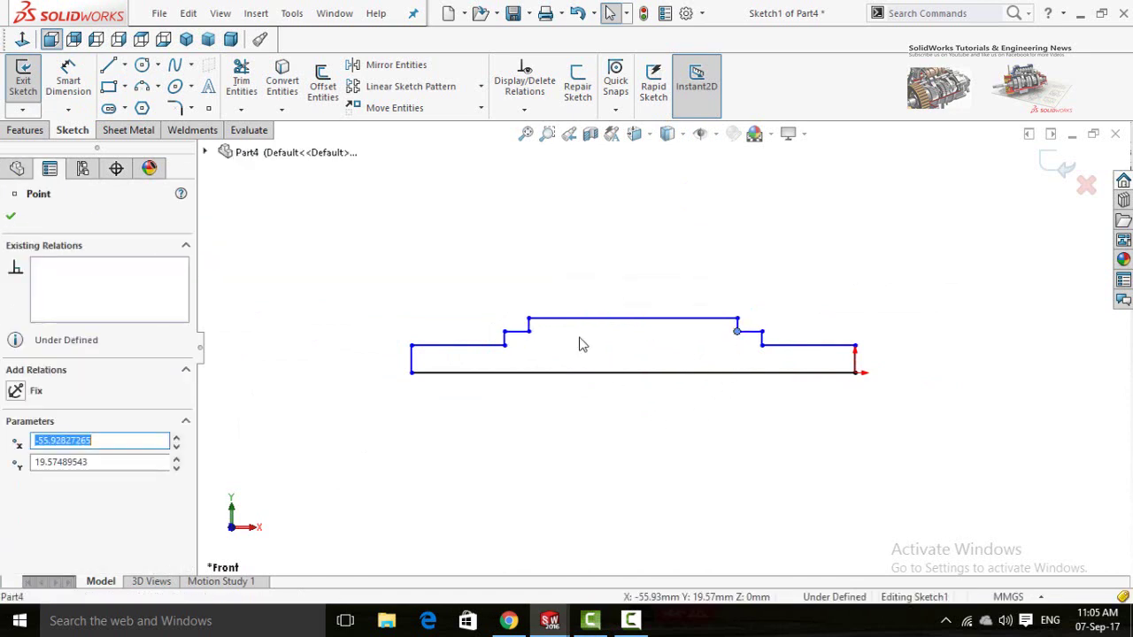
ctrl+click(528, 332)
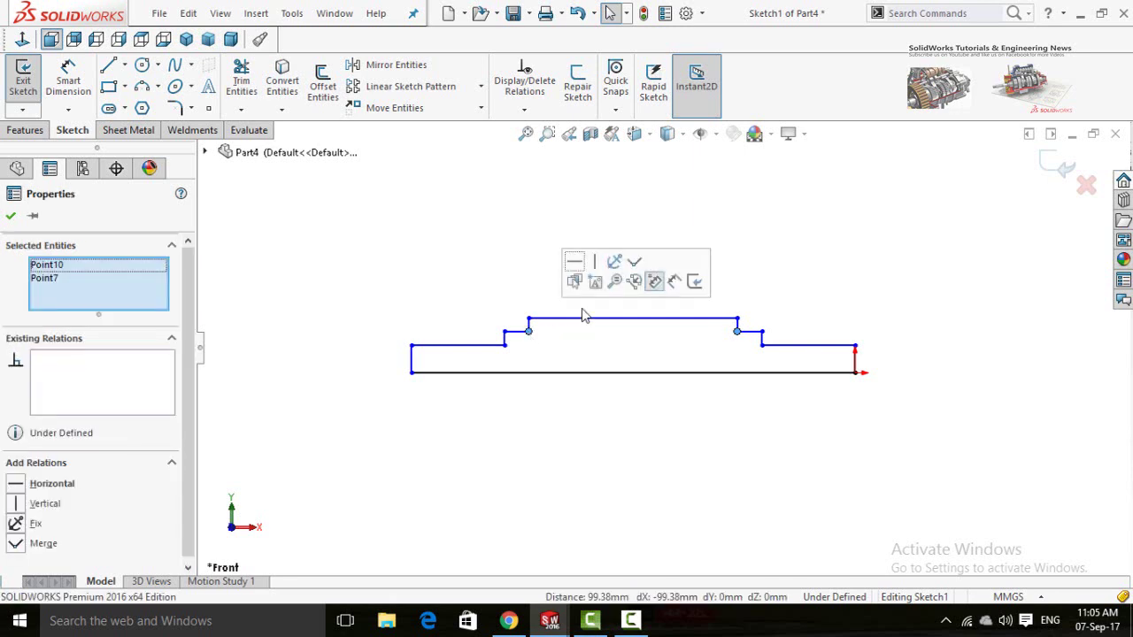
click(505, 345)
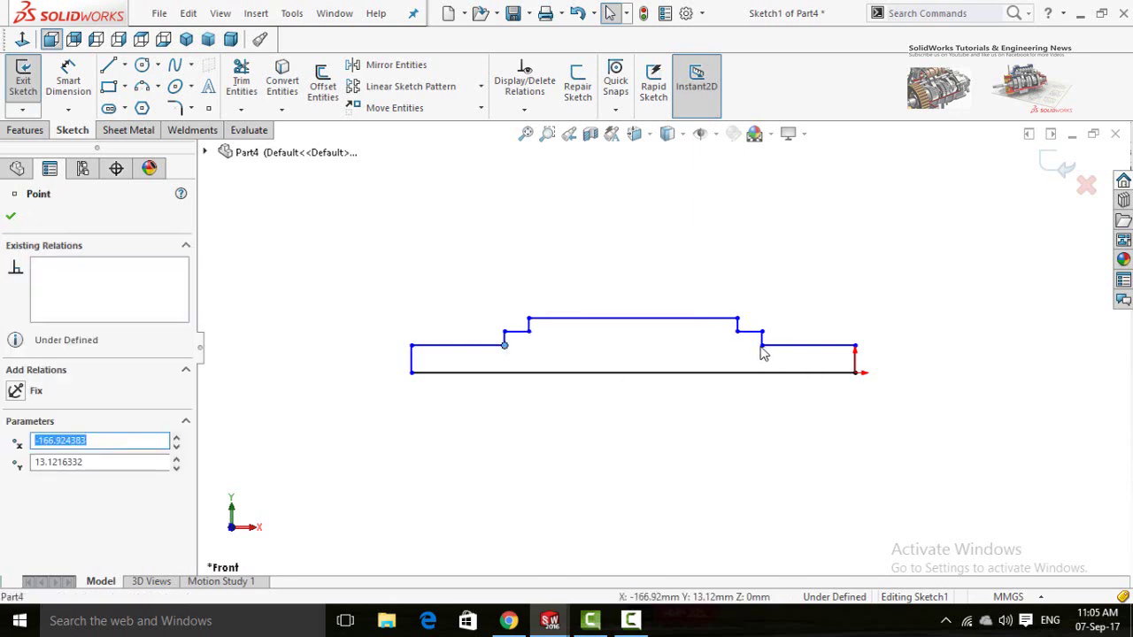
ctrl+click(762, 346)
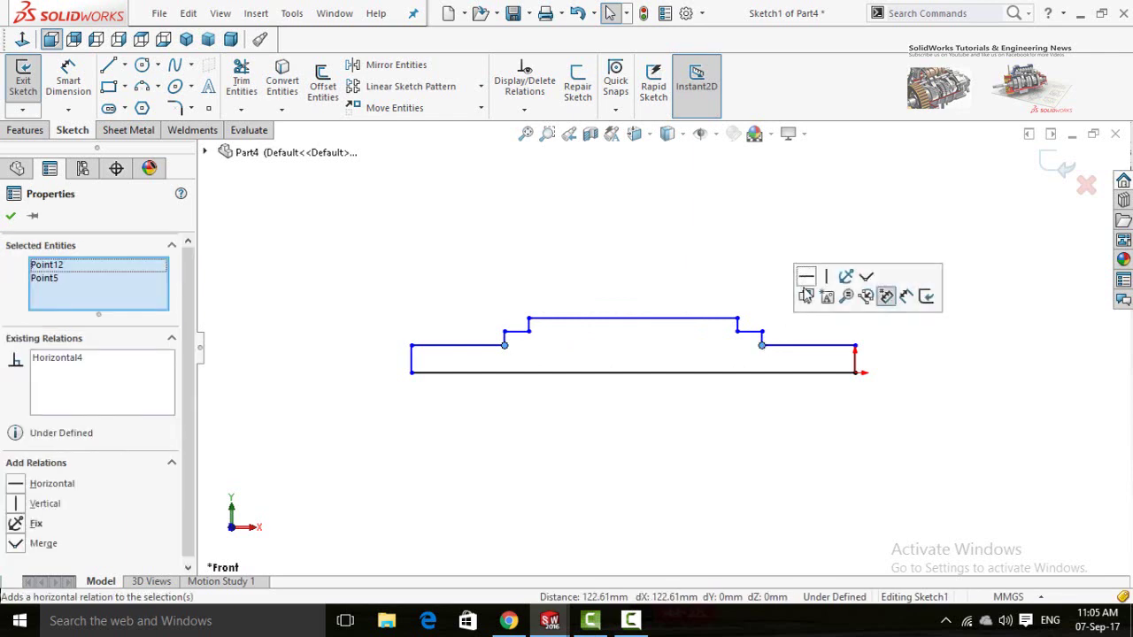
click(805, 294)
- Dimension the height of the outer section from the base line to its upper edge as 85/2 mm
scroll(620, 465, up, 3)
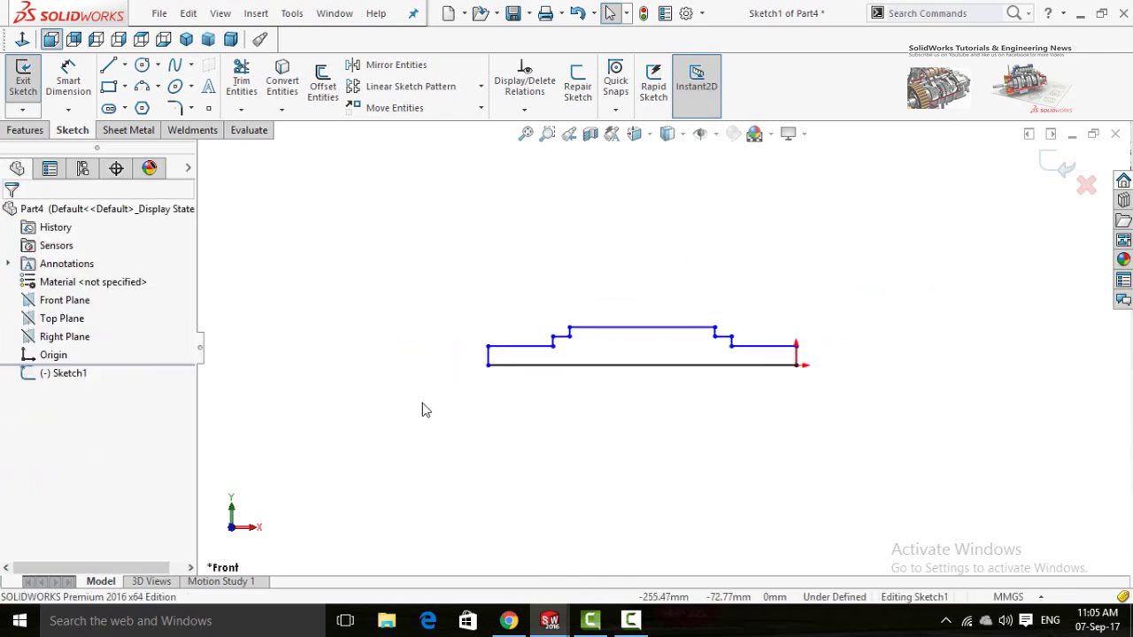
right_drag(423, 404, 427, 317)
scroll(527, 306, down, 2)
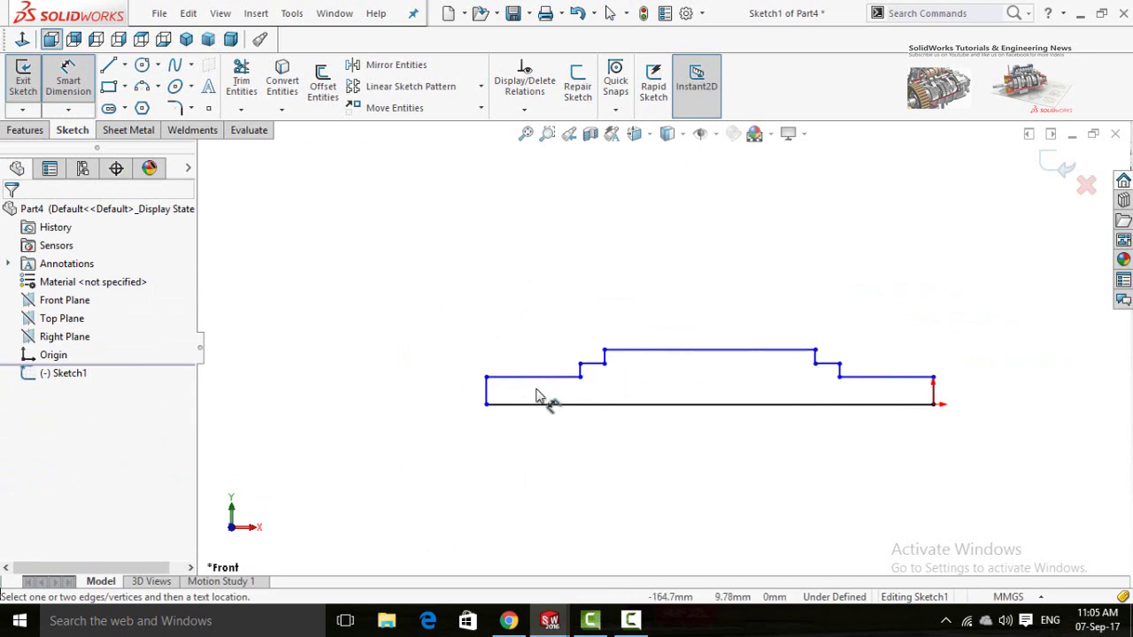
scroll(1004, 397, up, 1)
scroll(799, 387, down, 2)
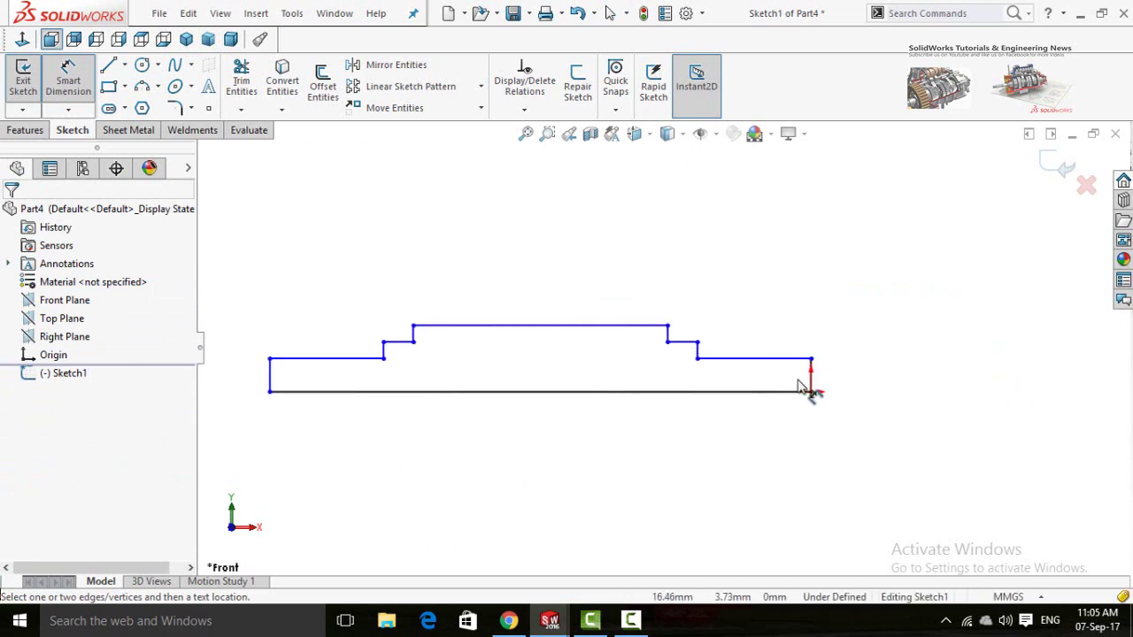
click(789, 360)
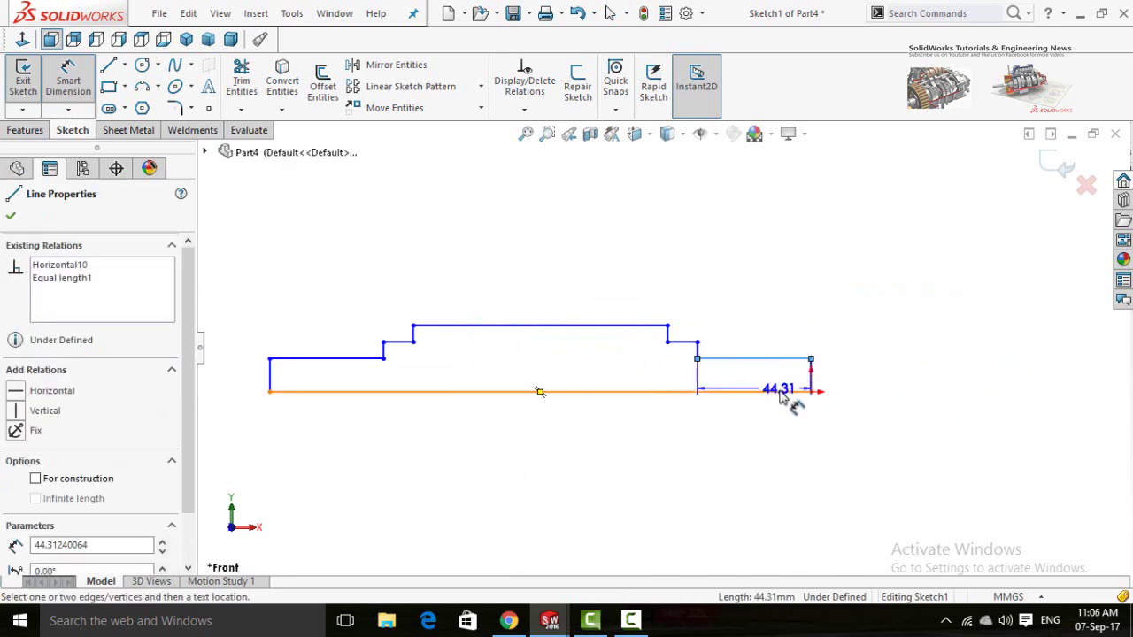
click(784, 394)
click(870, 467)
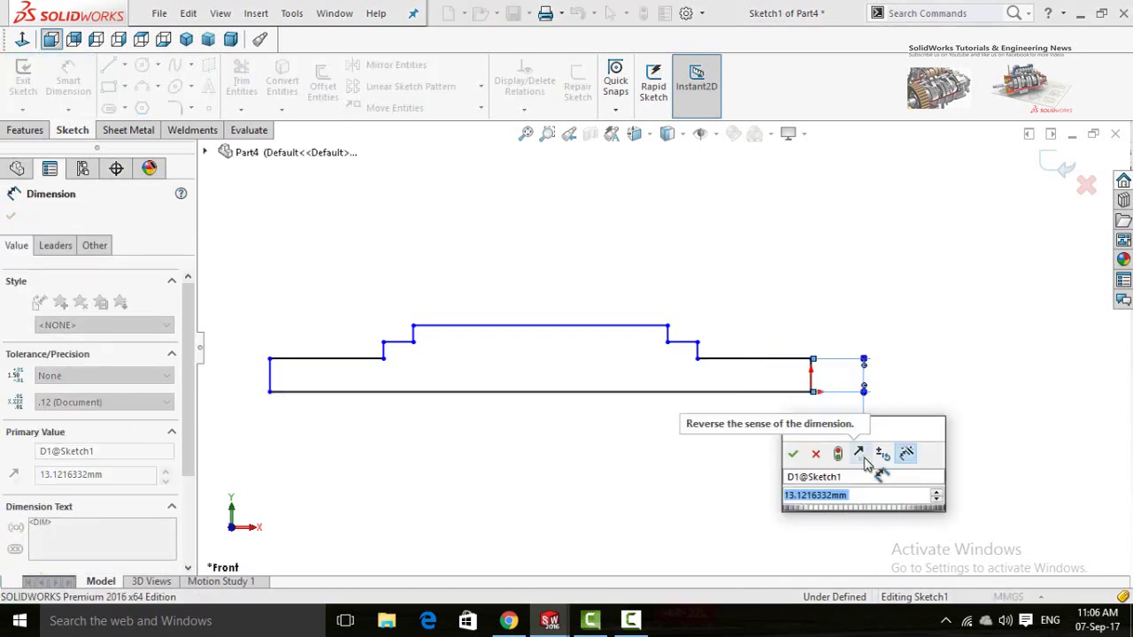
text(85)
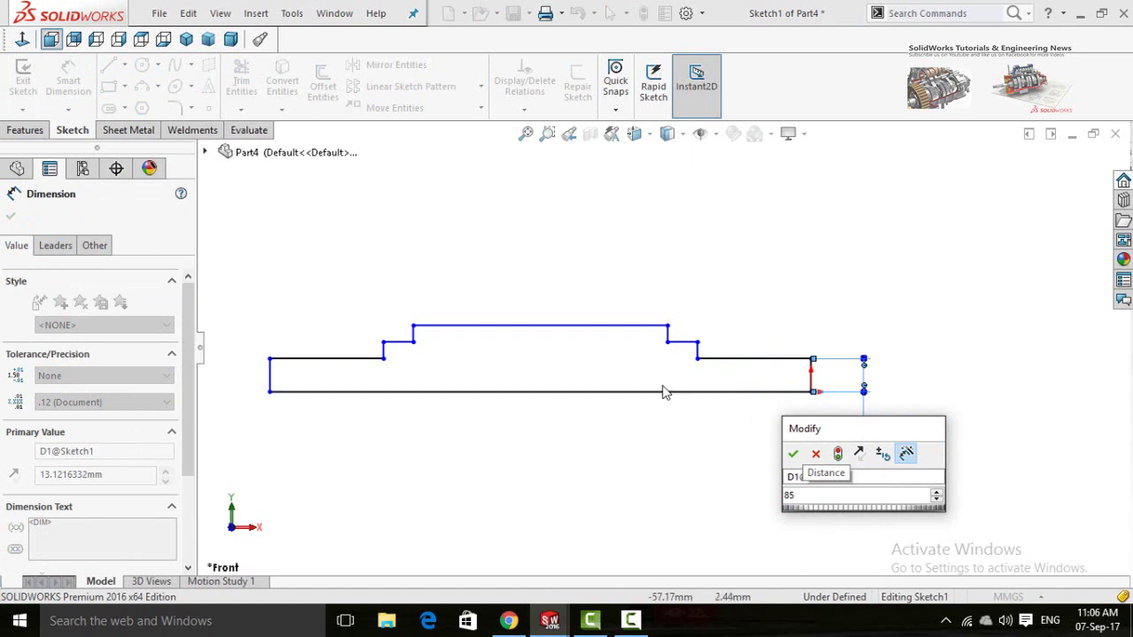
mouse_move(812, 431)
mouse_down()
mouse_move(721, 426)
mouse_move(603, 374)
mouse_up()
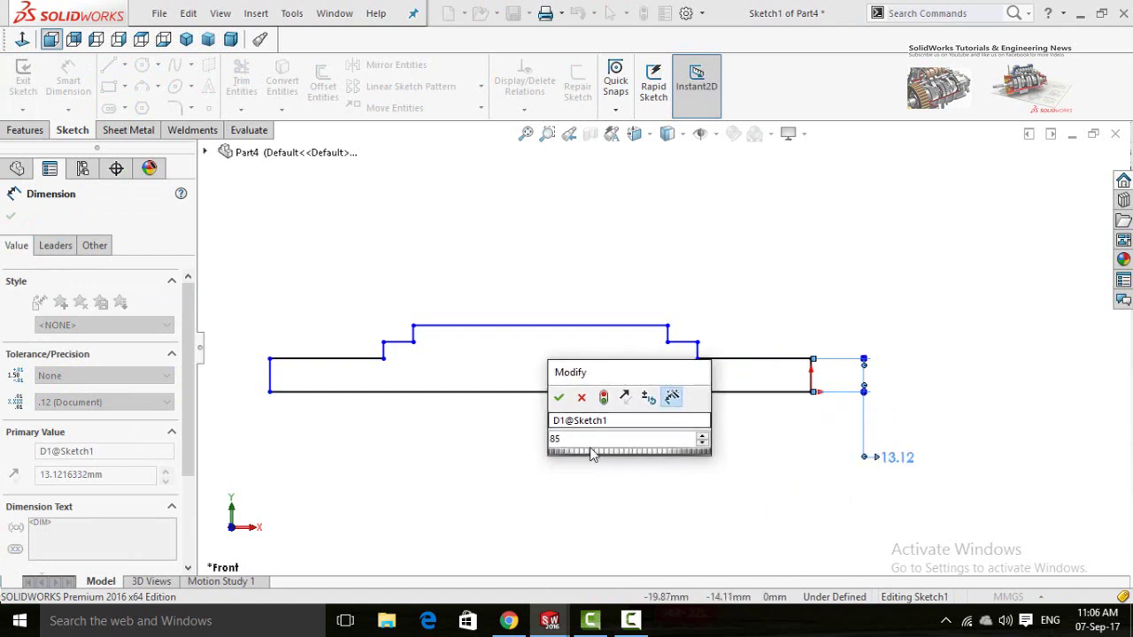
text(/2)
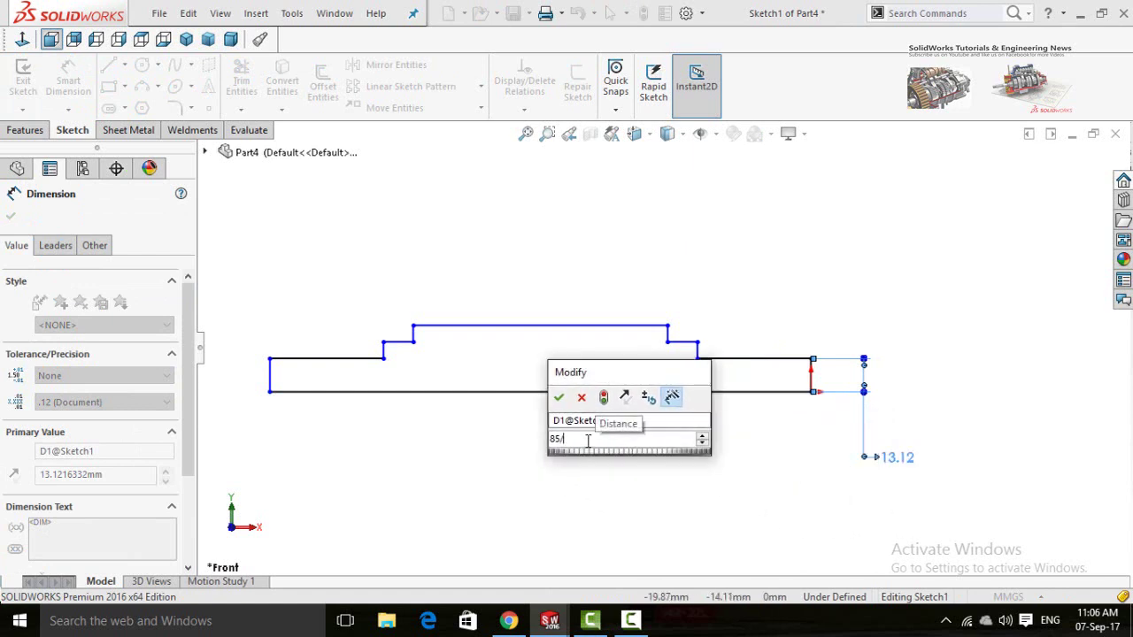
click(558, 397)
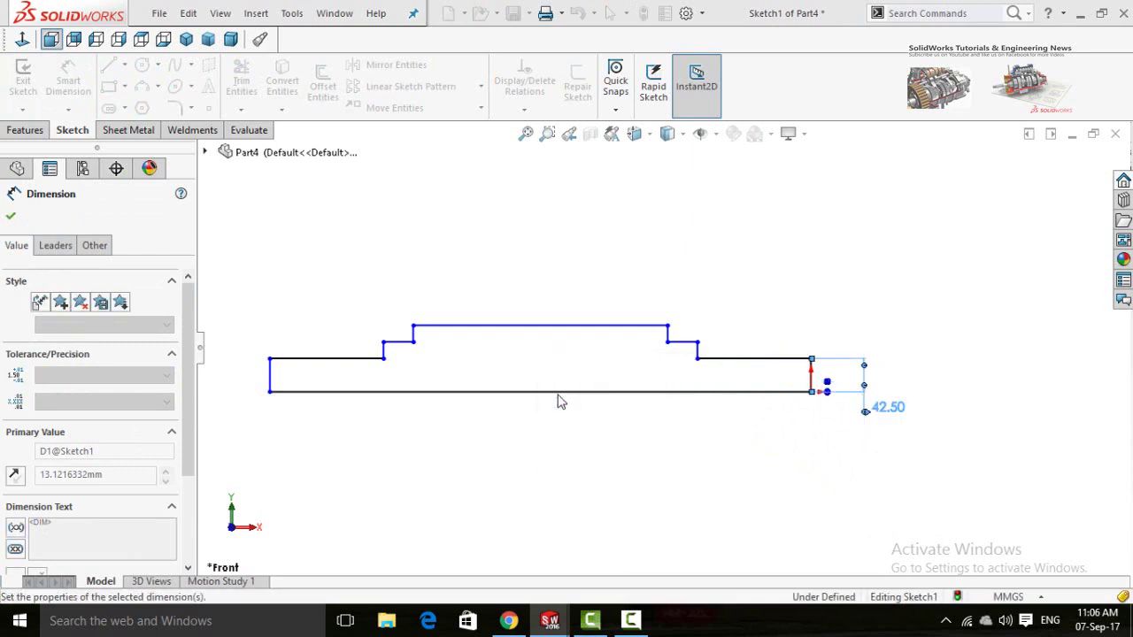
- Dimension the height of the intermediate step edge above the base line as 90/2 mm
click(690, 343)
click(683, 392)
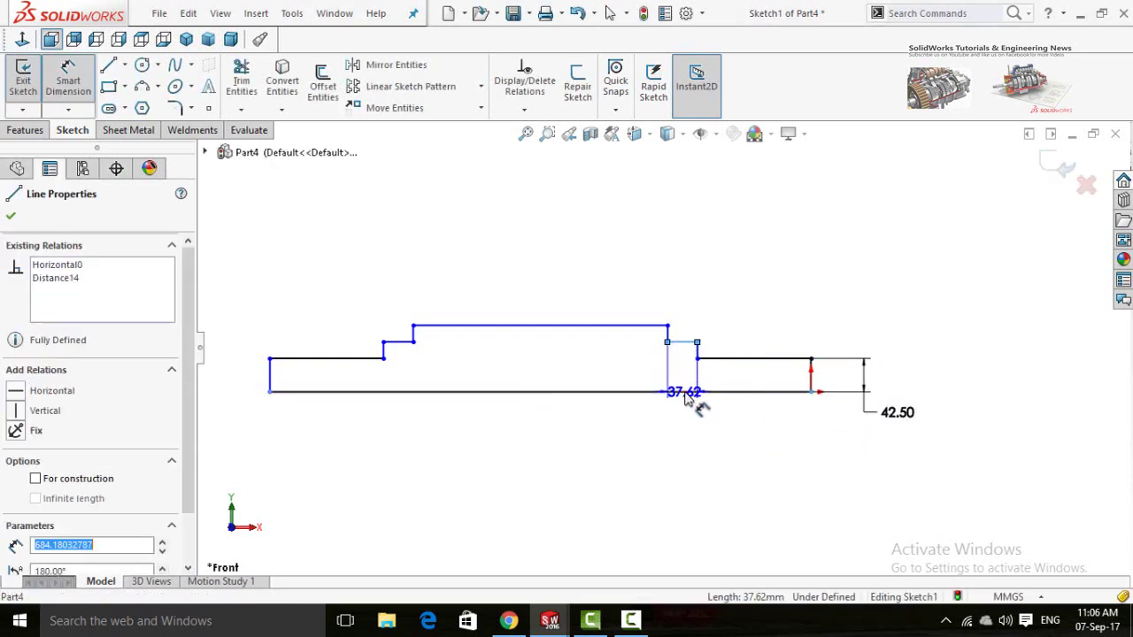
click(733, 485)
text(90)
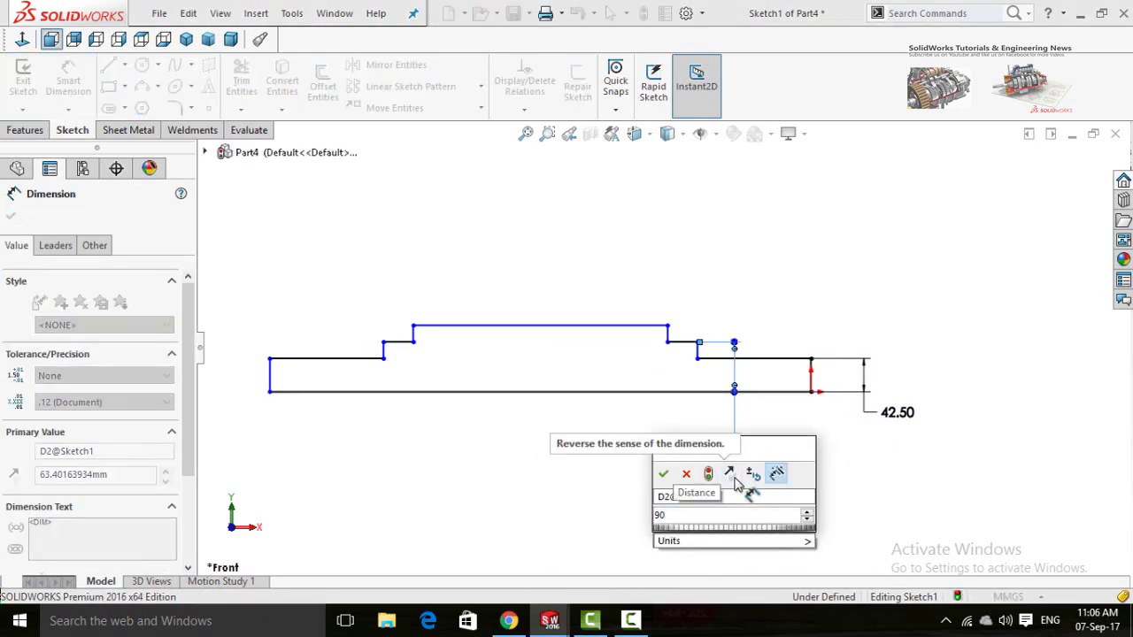
text(/2)
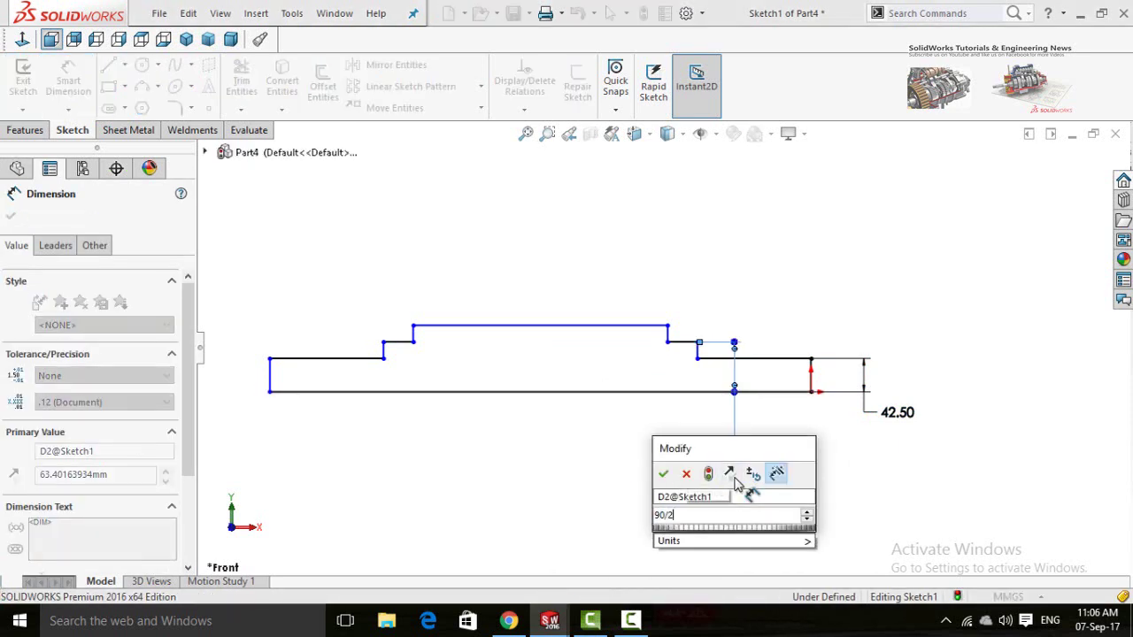
click(664, 477)
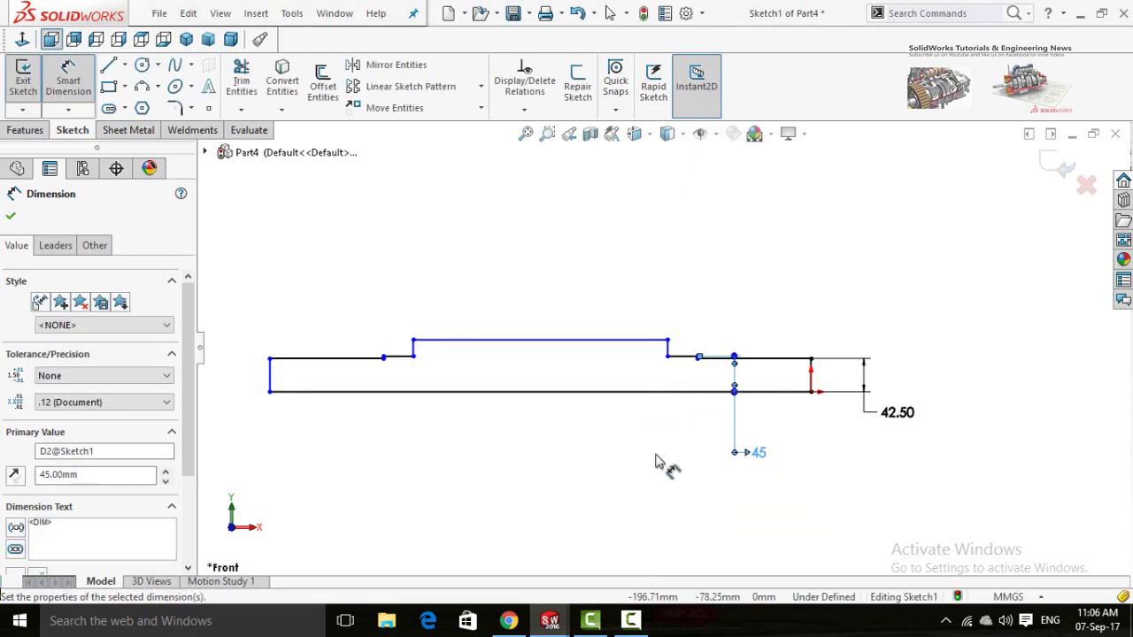
- Dimension the height of the raised middle section above the base line as 50 mm
scroll(641, 358, up, 3)
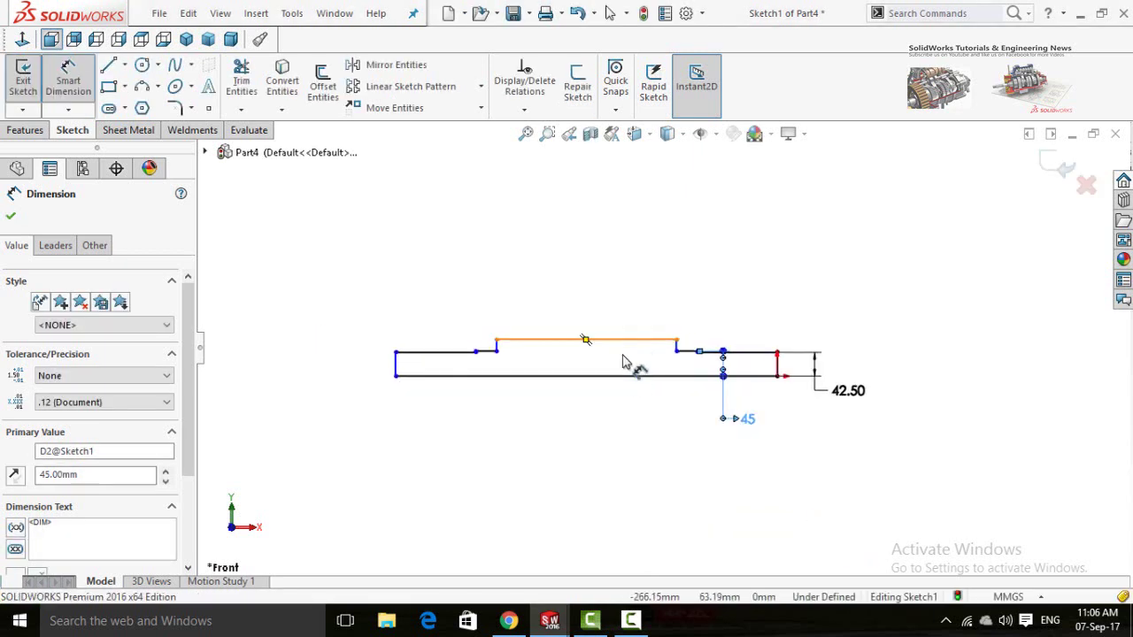
click(625, 340)
click(609, 378)
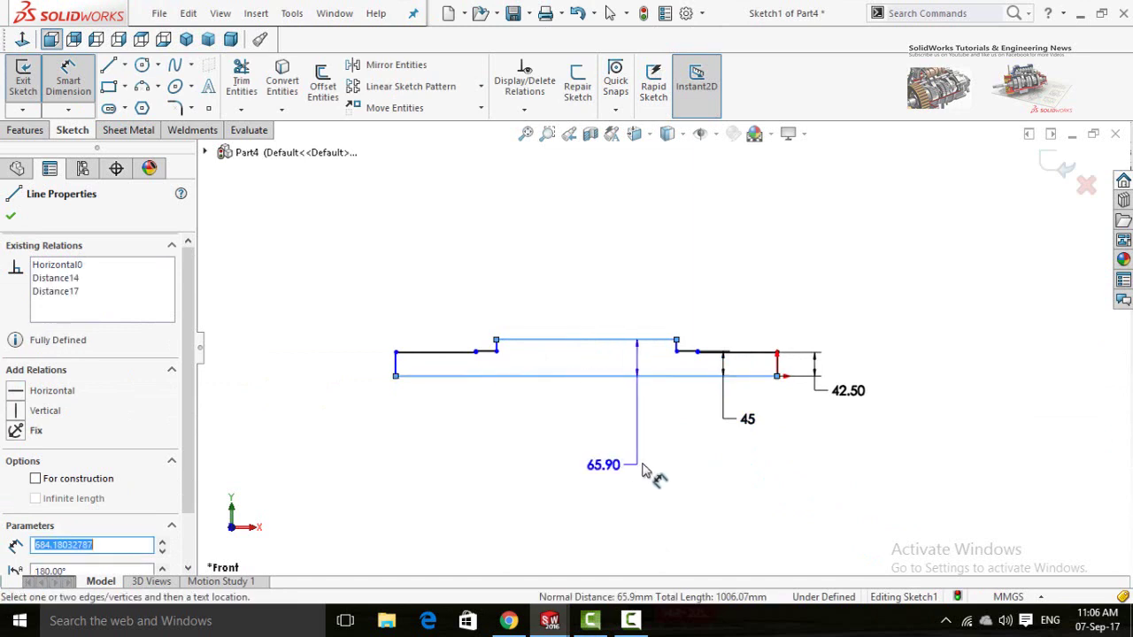
click(625, 473)
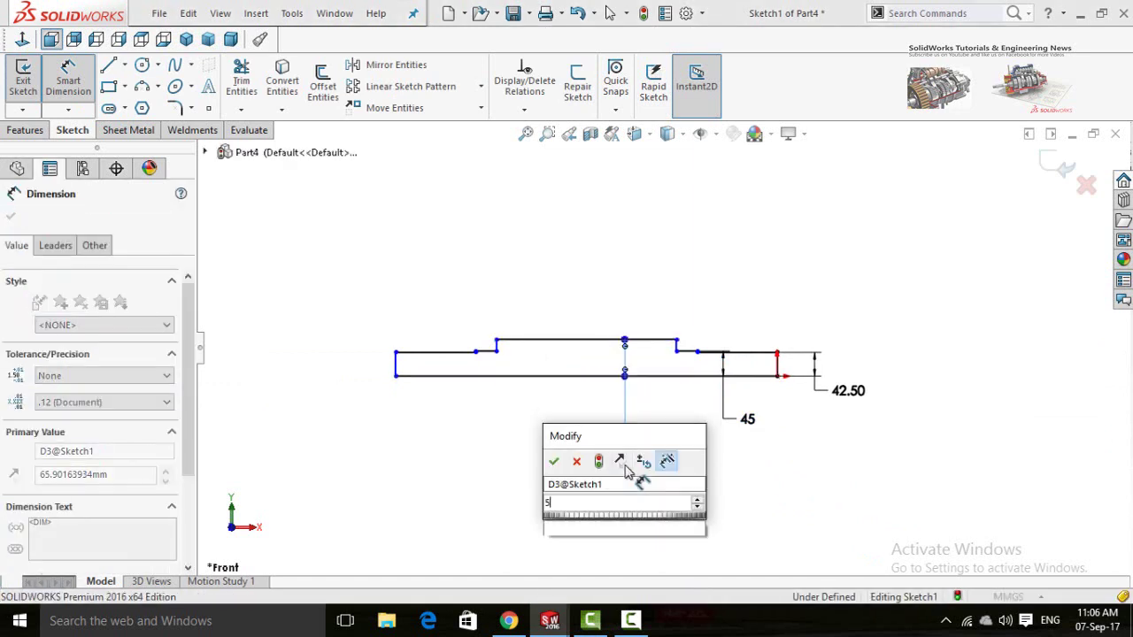
text(500)
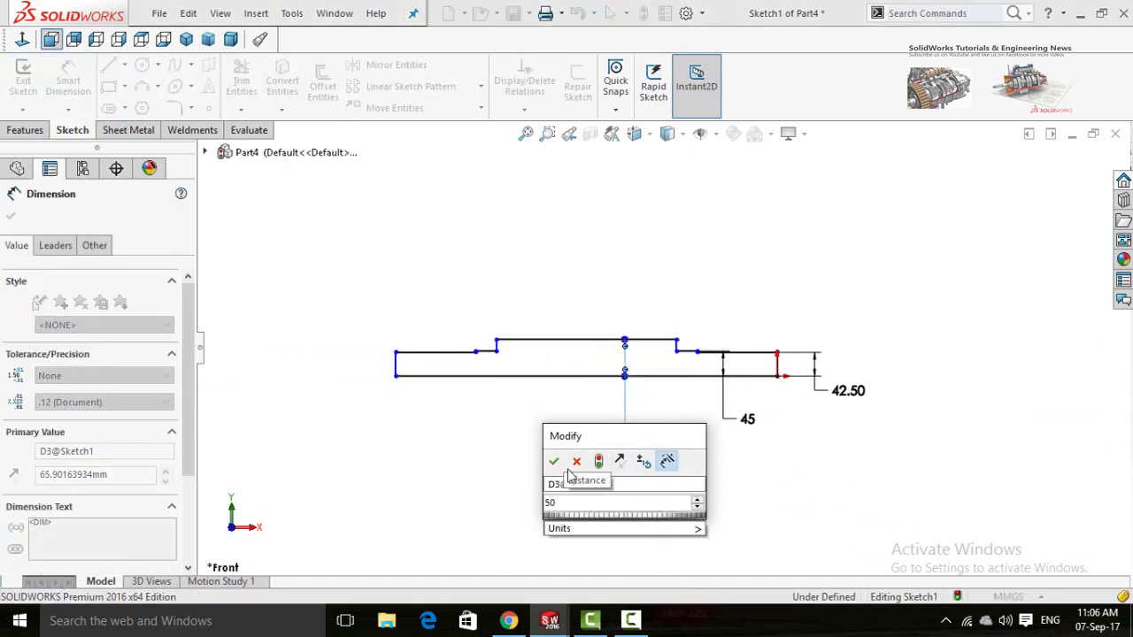
click(554, 462)
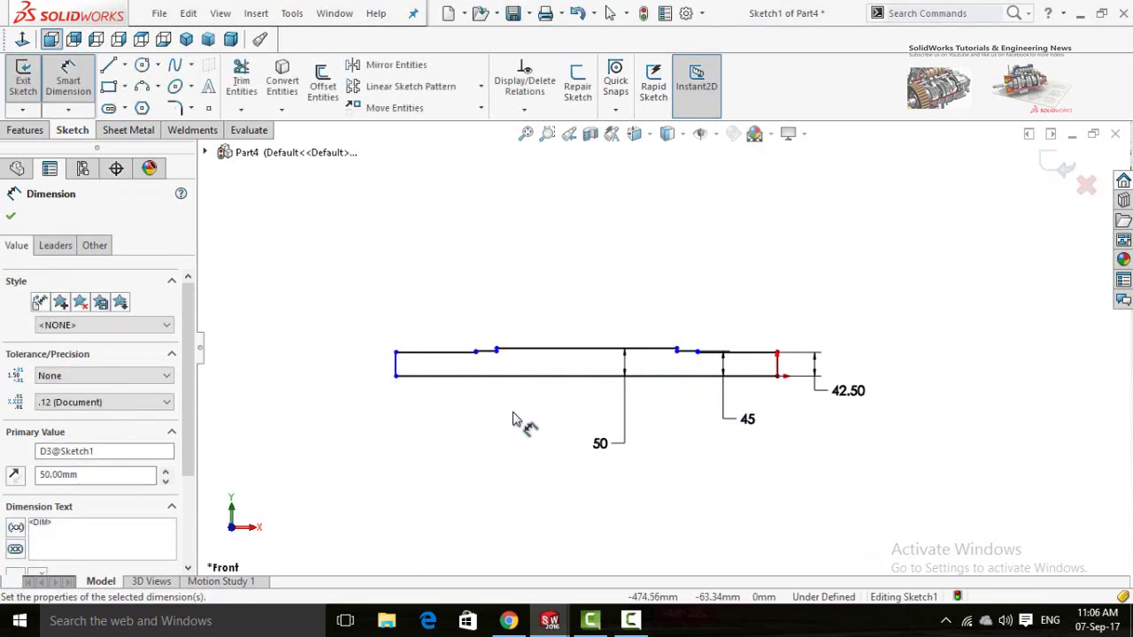
- Dimension the length of the intermediate step edge nearest the origin as 15 mm
scroll(601, 384, up, 2)
scroll(617, 362, down, 5)
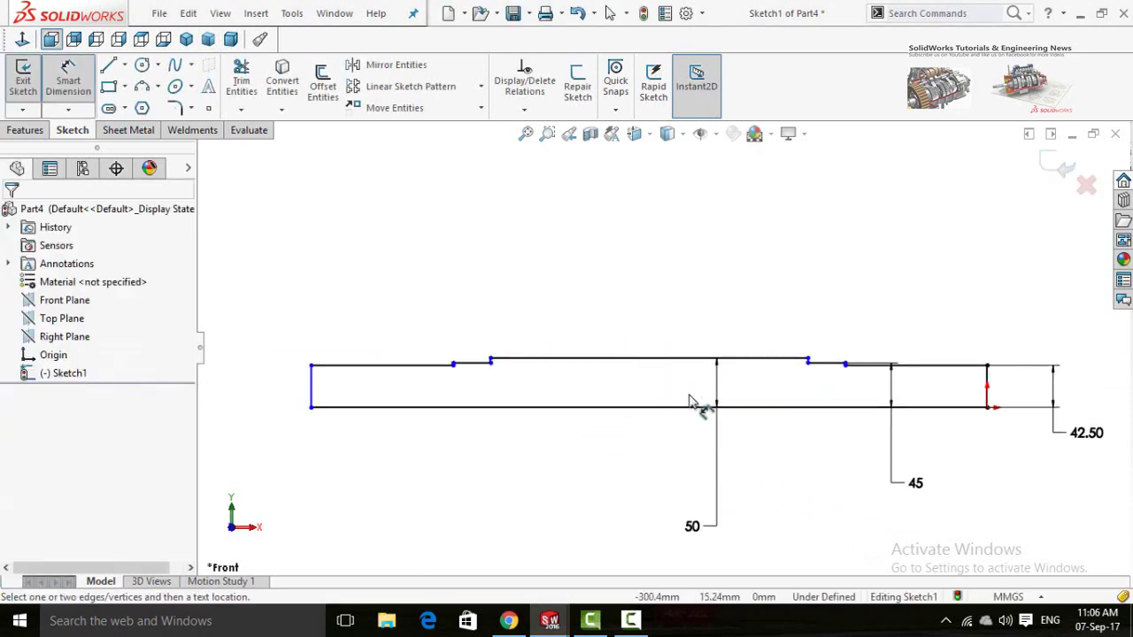
scroll(940, 356, down, 3)
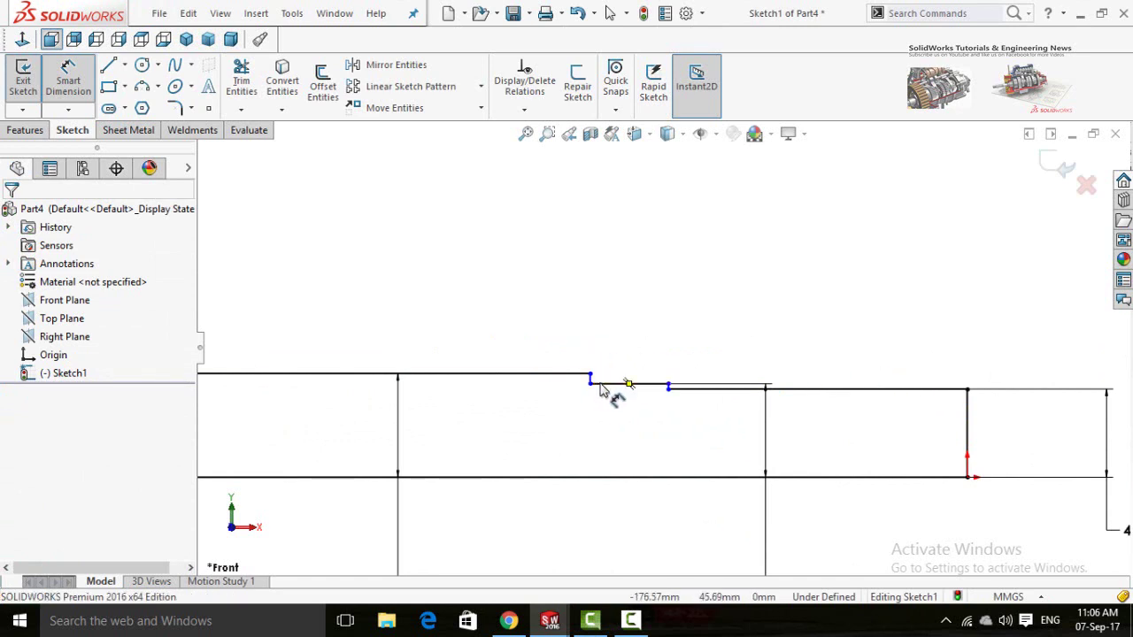
click(608, 382)
click(719, 297)
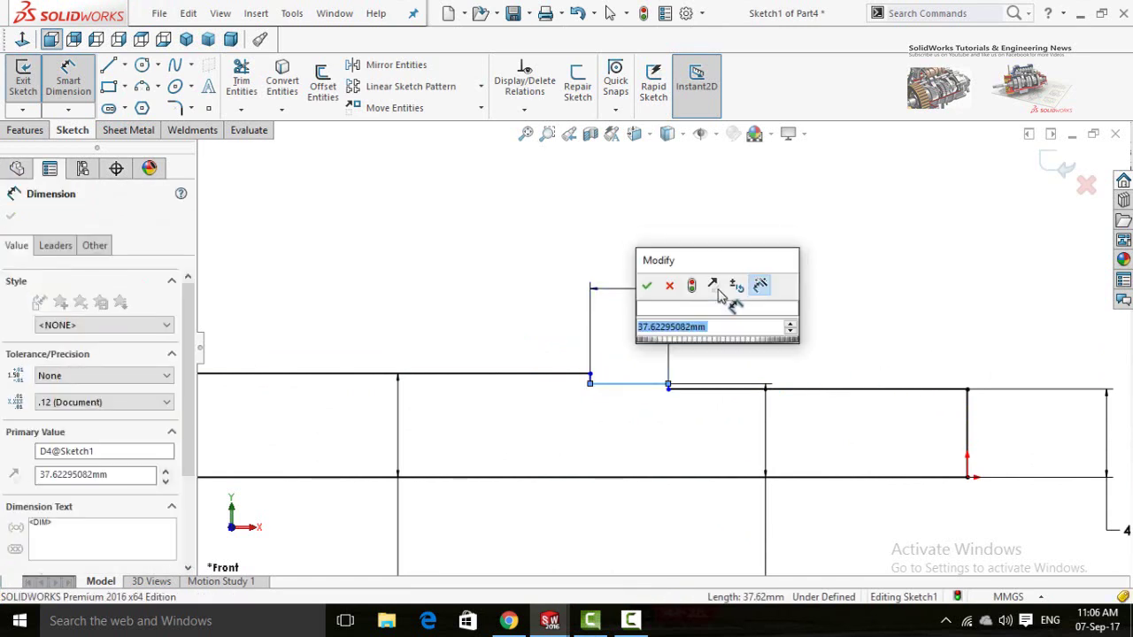
text(15)
click(647, 285)
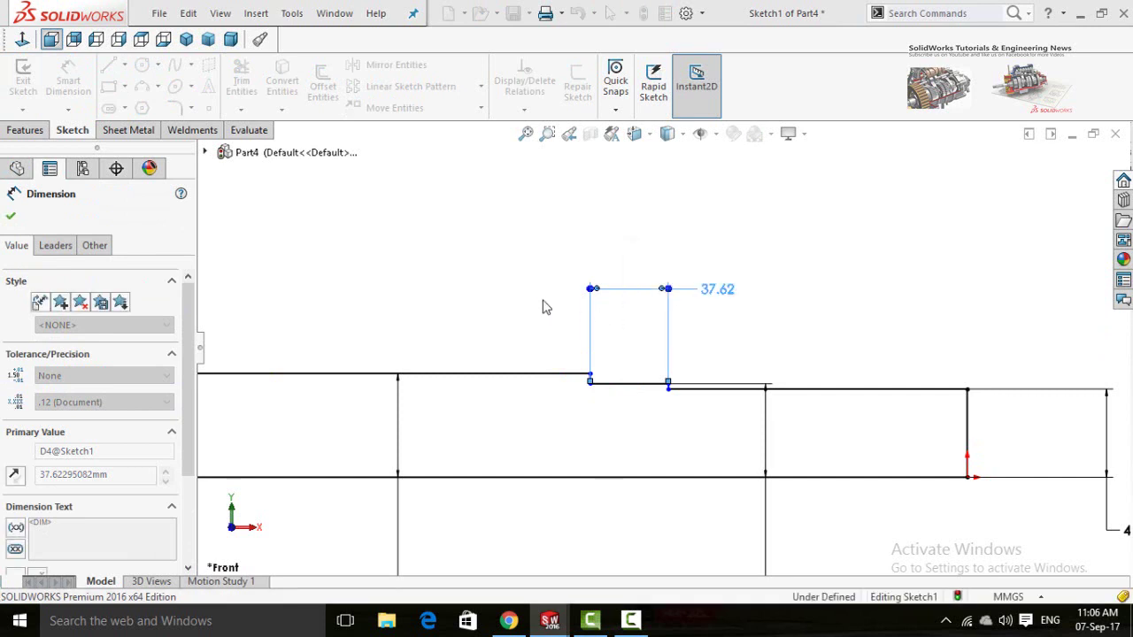
- Dimension the length of the raised middle section's upper edge as 450 mm
scroll(517, 331, up, 3)
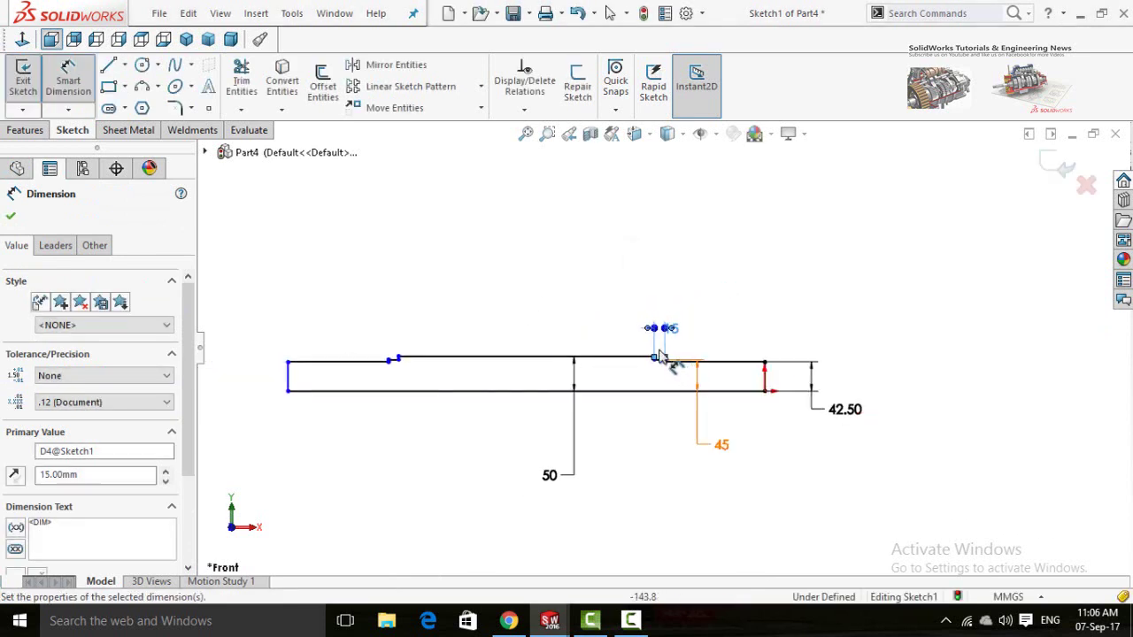
scroll(666, 354, down, 1)
scroll(740, 356, down, 1)
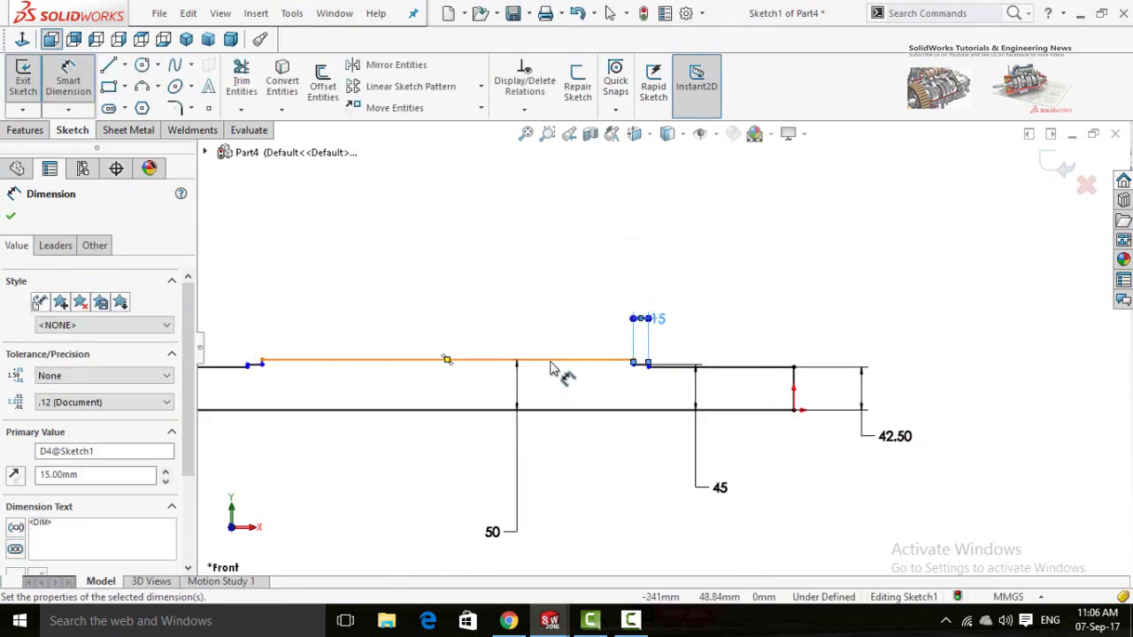
click(547, 361)
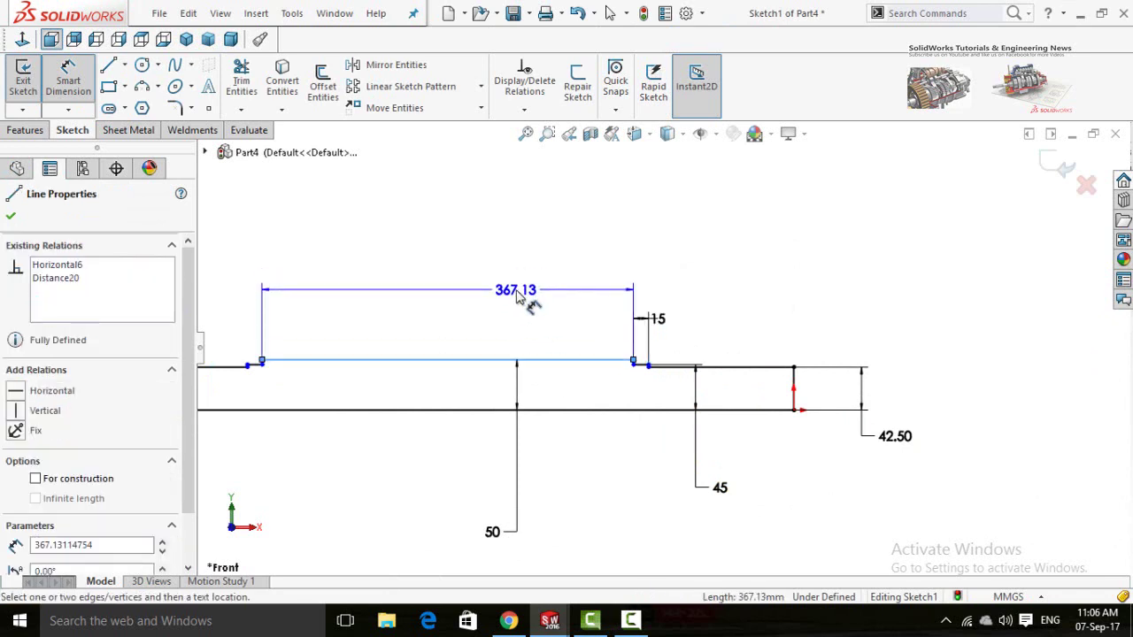
click(520, 293)
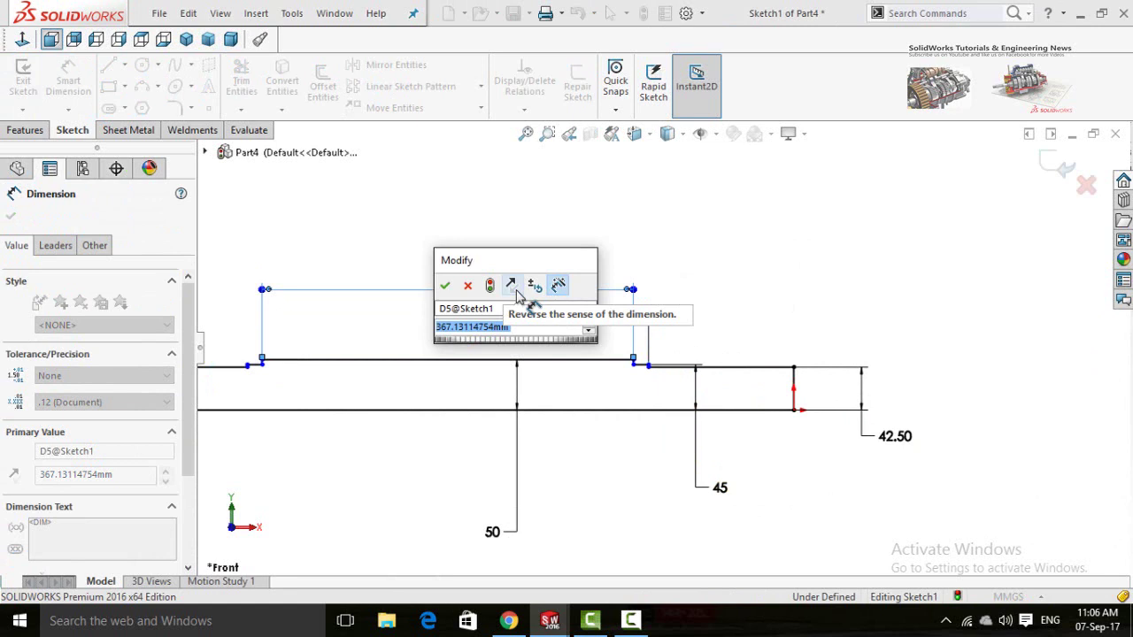
text(450)
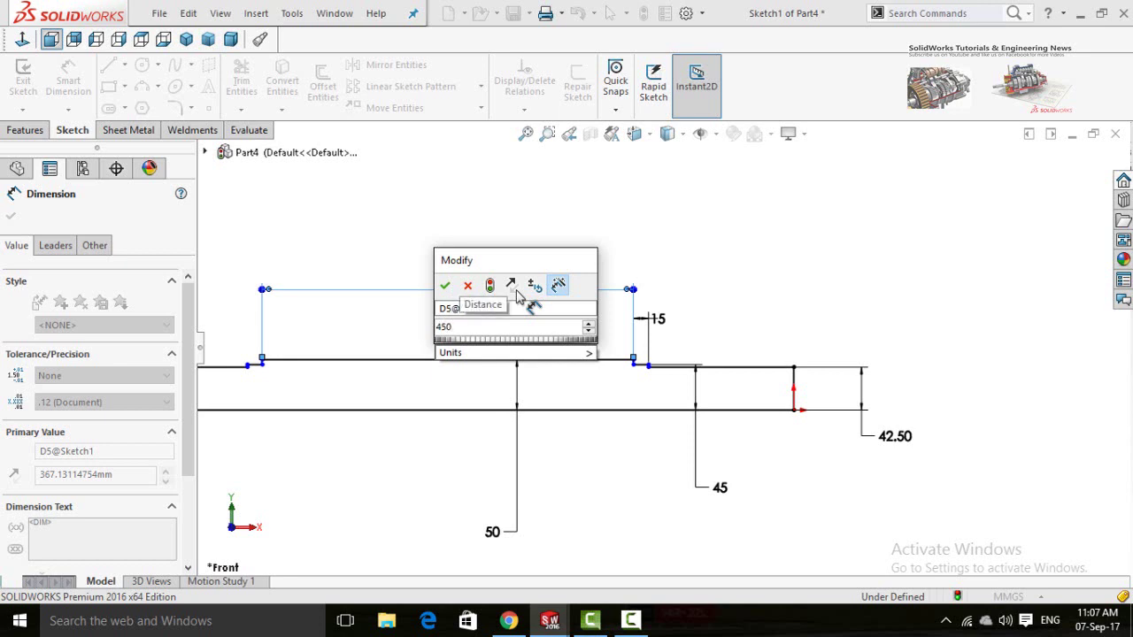
key(Return)
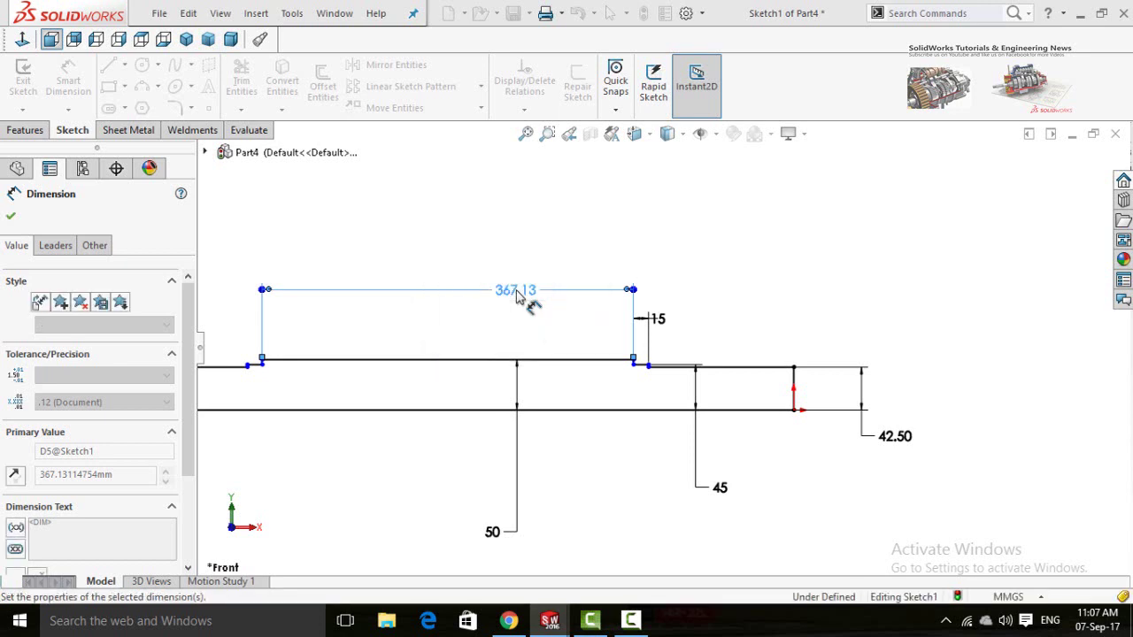
- Dimension the length of the outer section's upper edge farthest from the origin as 200 mm and finish dimensioning
scroll(664, 347, up, 3)
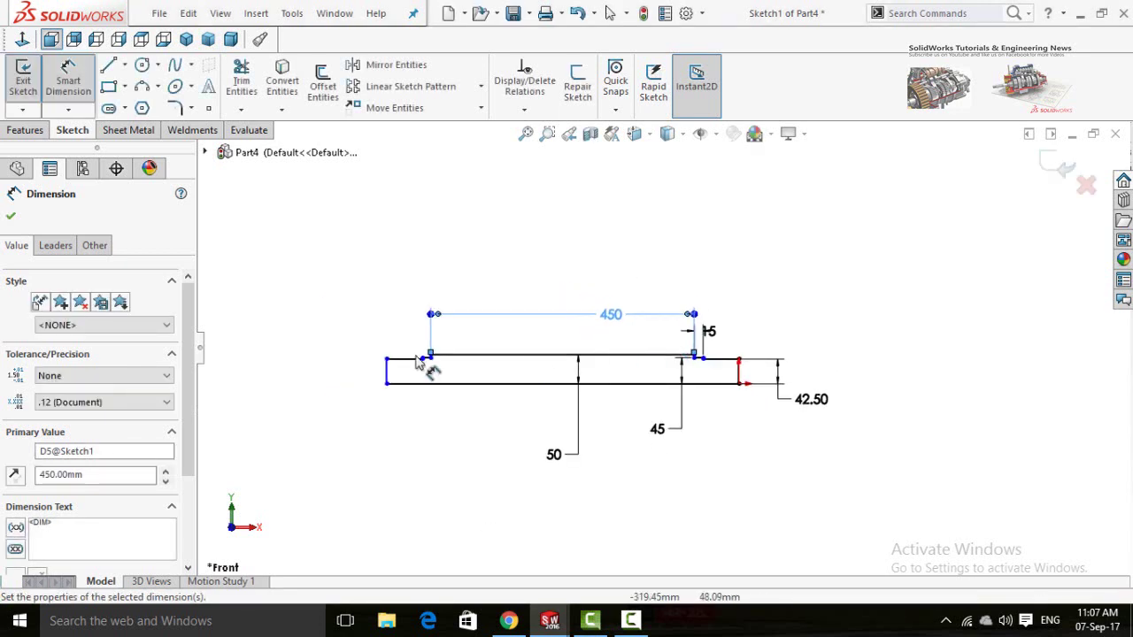
scroll(409, 363, down, 2)
click(422, 360)
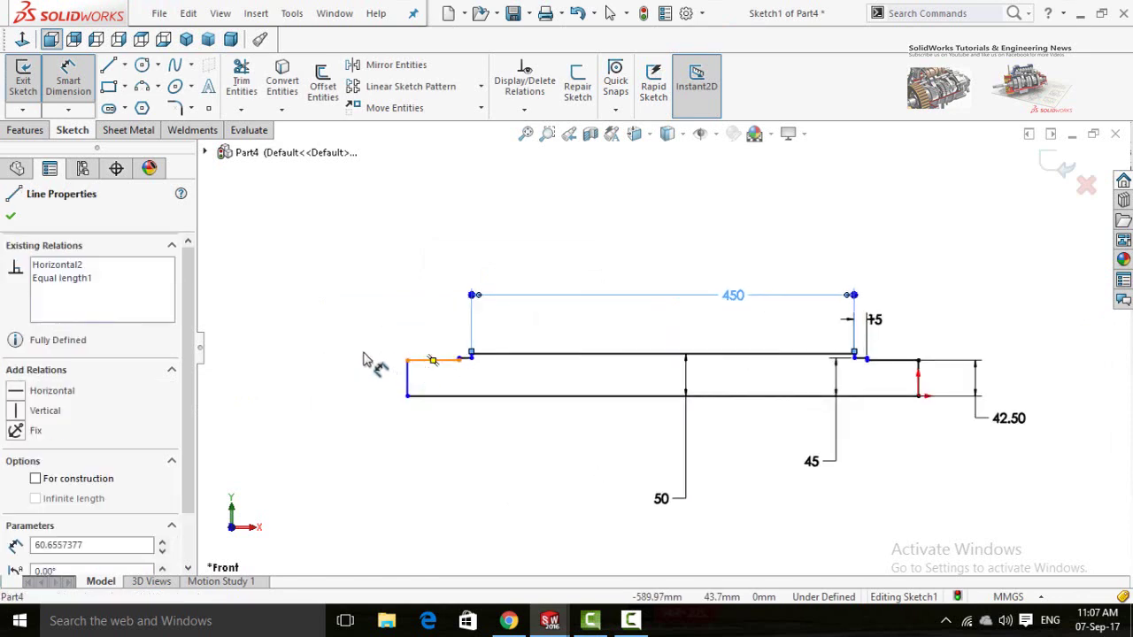
click(354, 357)
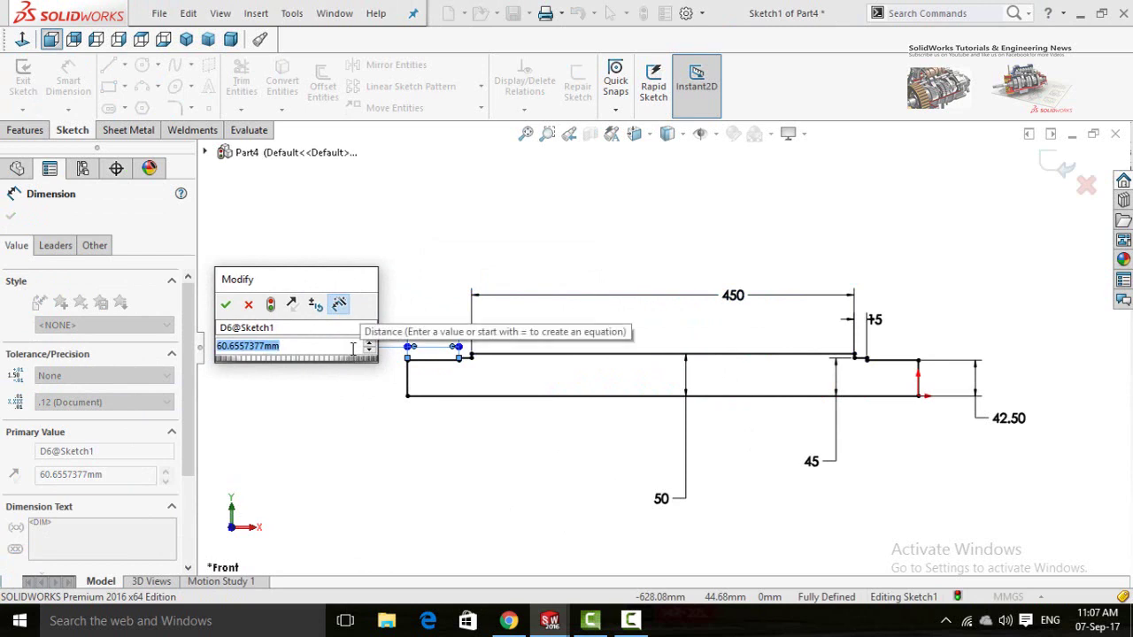
text(200)
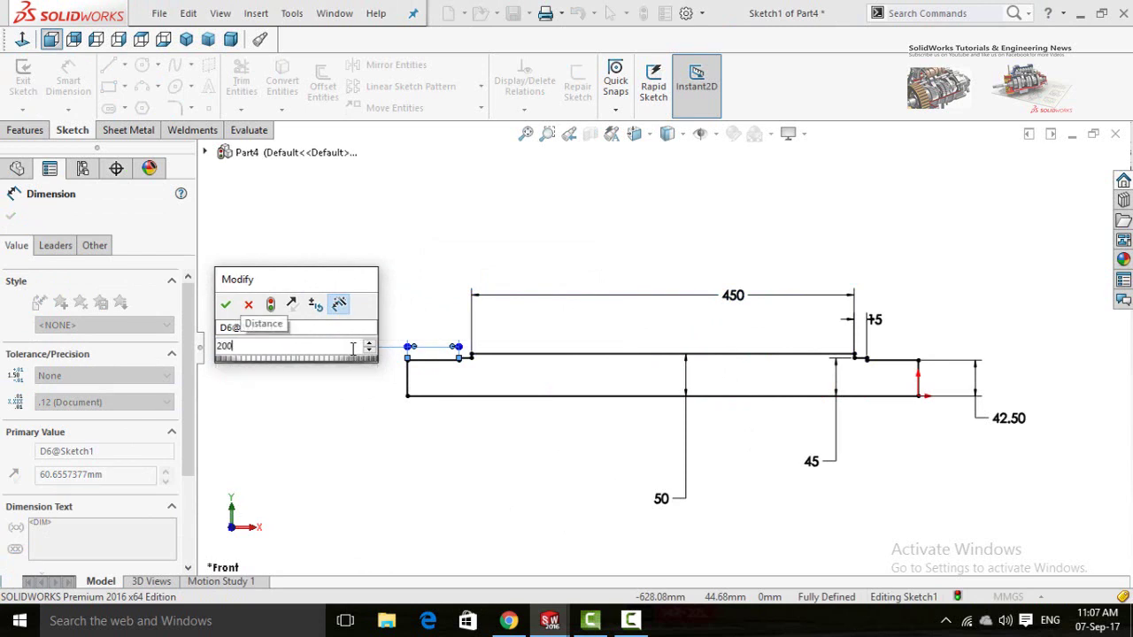
key(Return)
scroll(616, 402, up, 4)
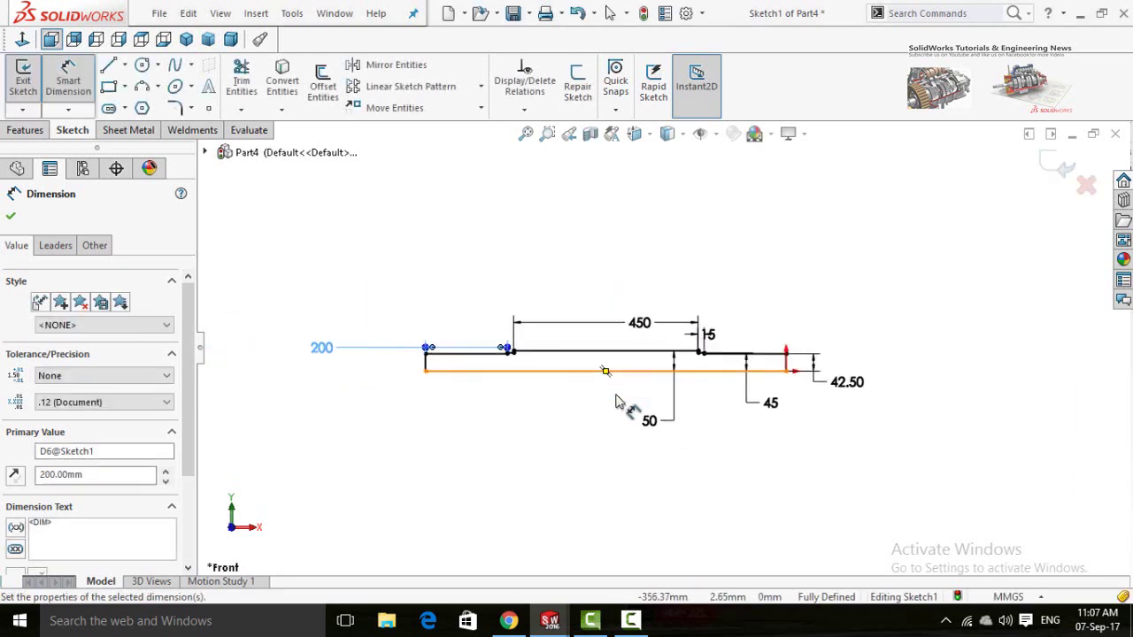
click(10, 216)
- Revolve the stepped profile 360 degrees about its long base line to form the solid shaft
click(23, 130)
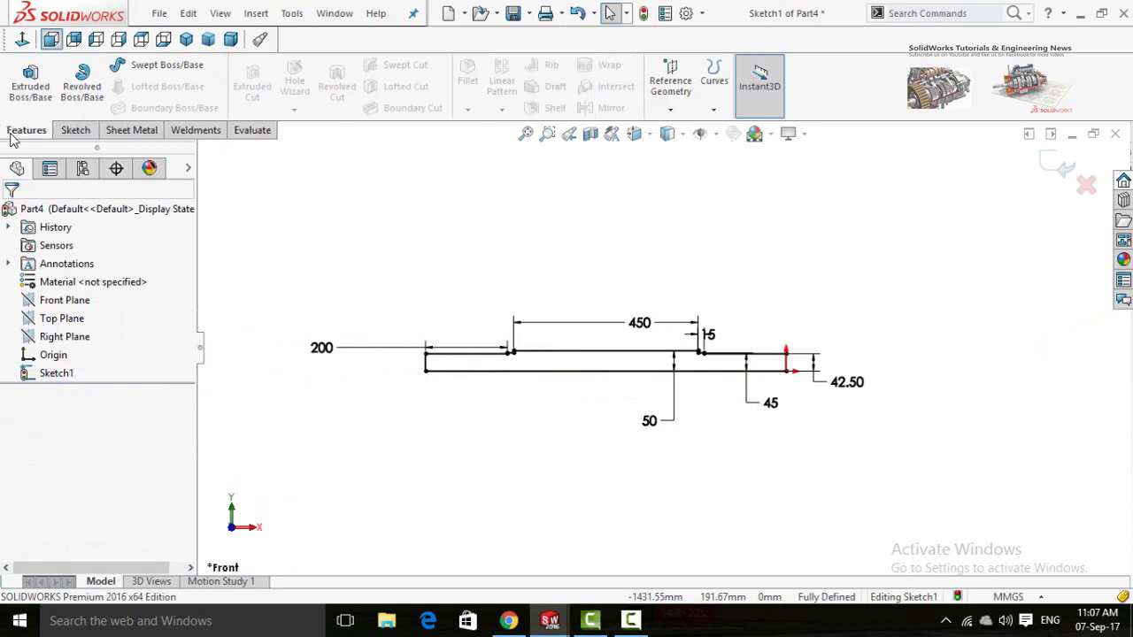
click(79, 100)
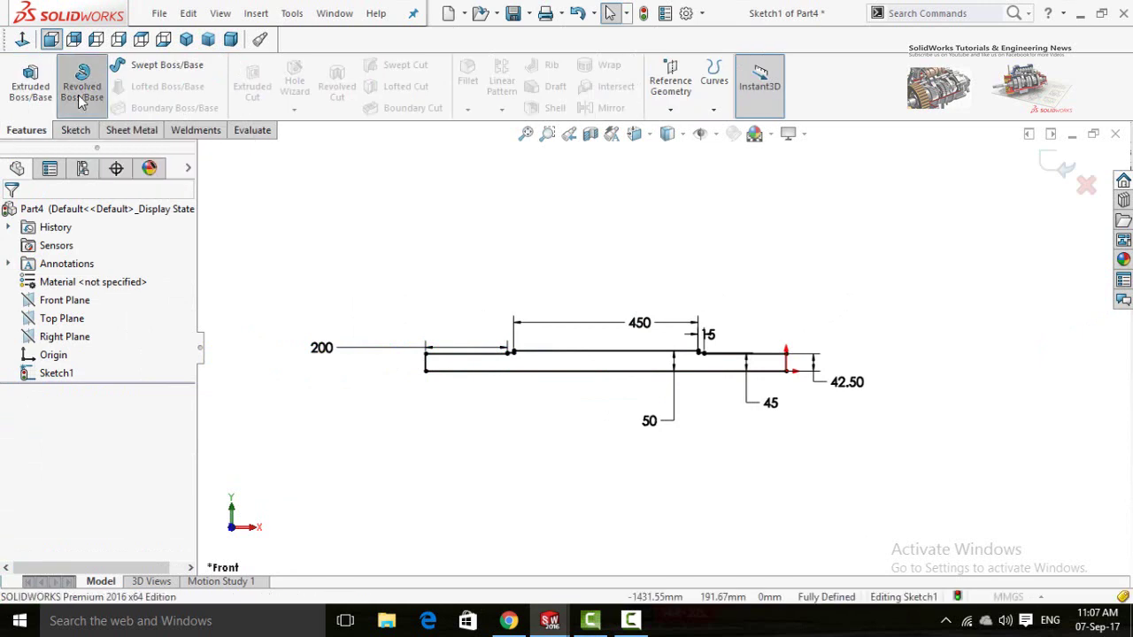
click(644, 350)
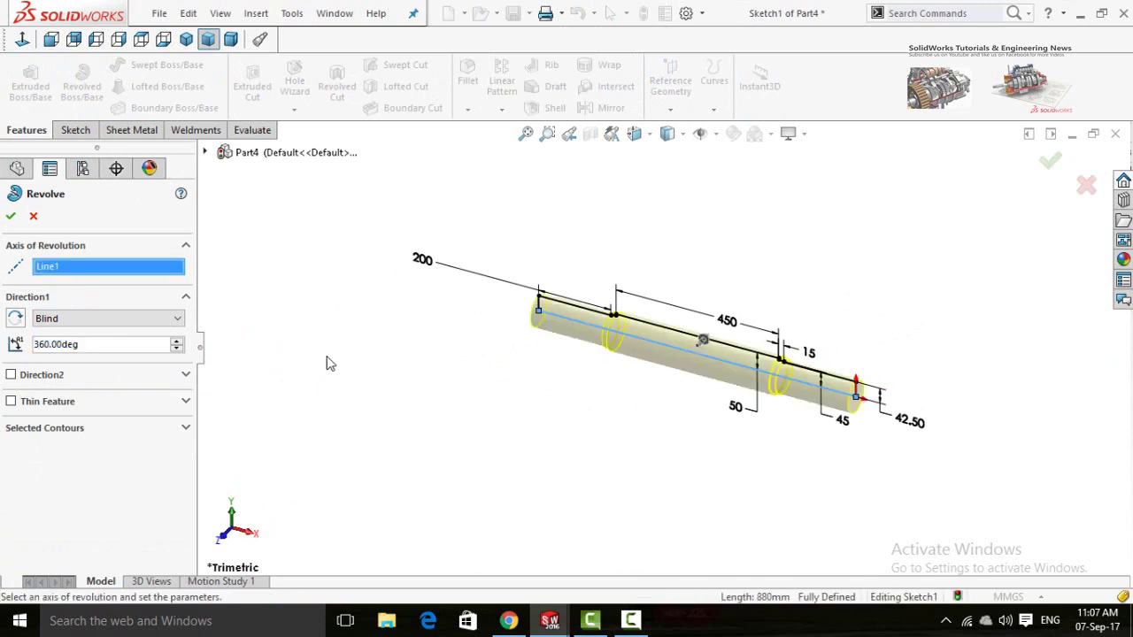
click(10, 217)
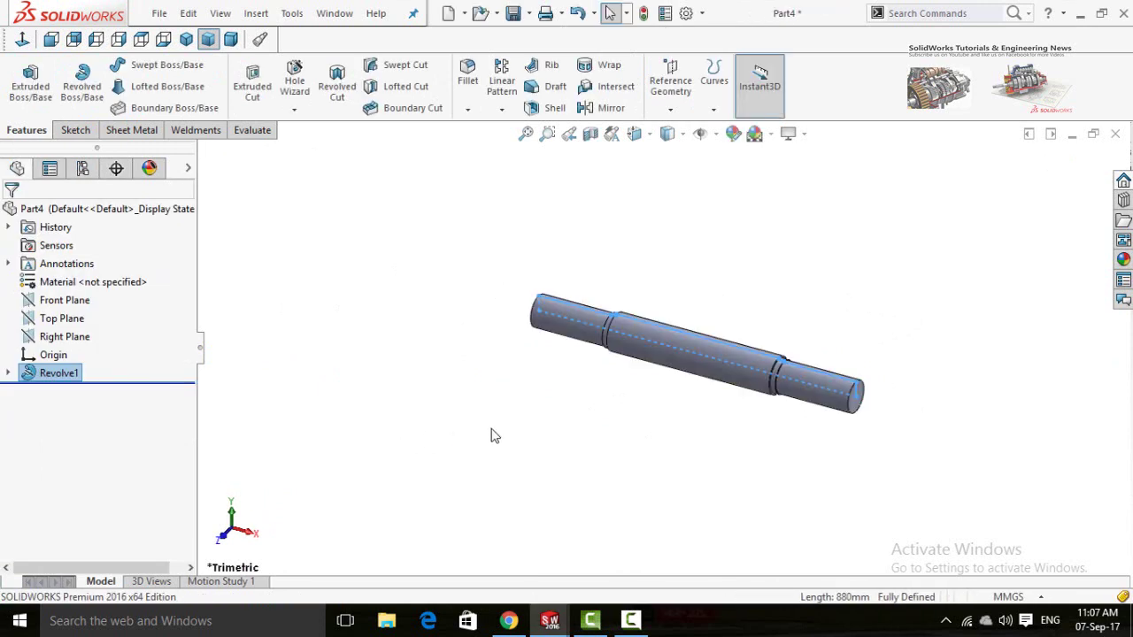
- Save the revolved part under the file name shaft
middle_drag(632, 410, 644, 461)
key(ctrl+s)
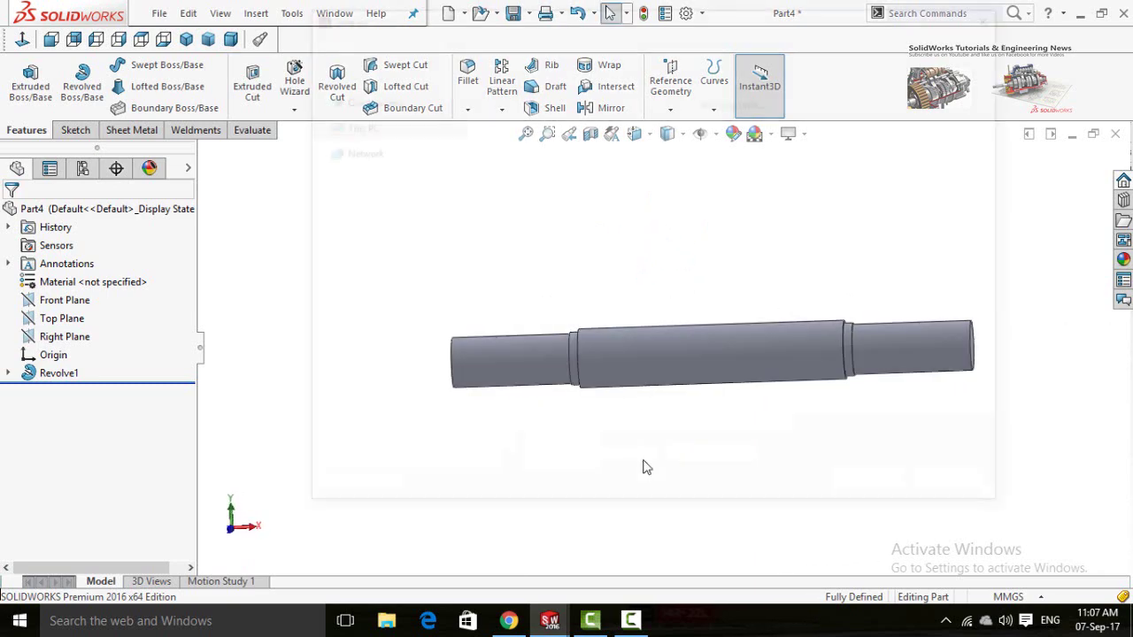
text(shaft)
key(Return)
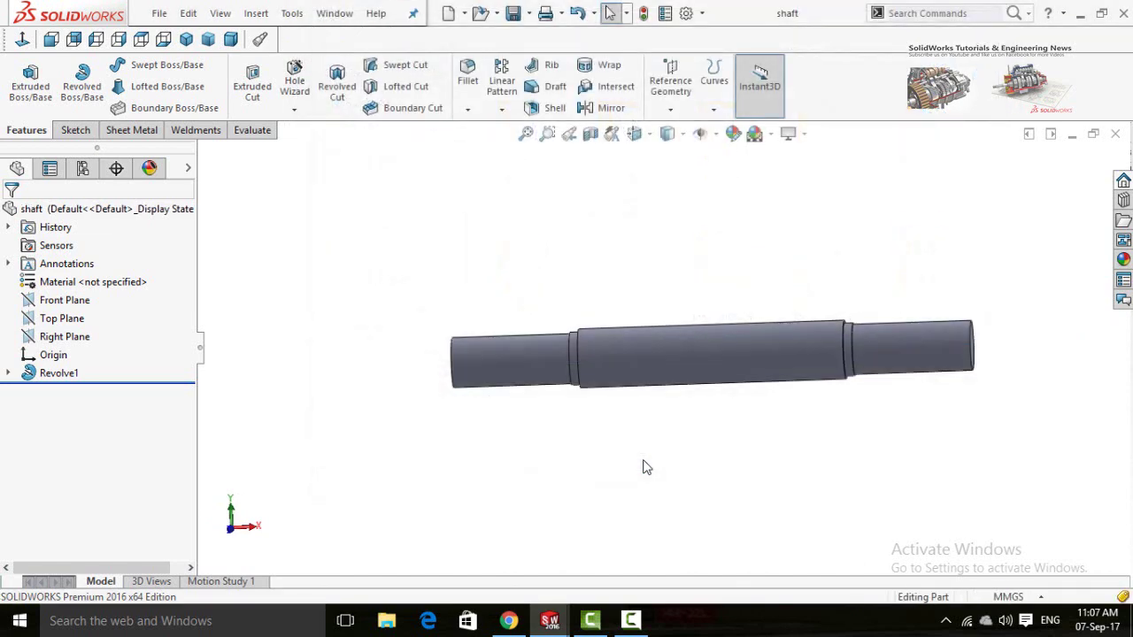
- Create a new assembly document and place the shaft as its first component
key(ctrl+n)
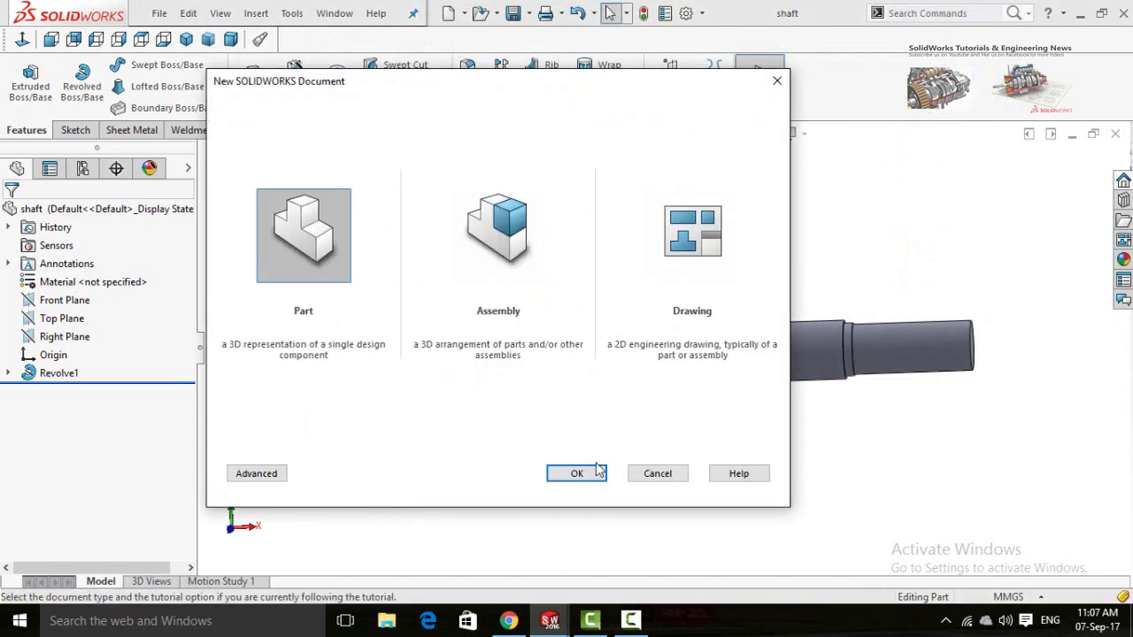
double_click(494, 254)
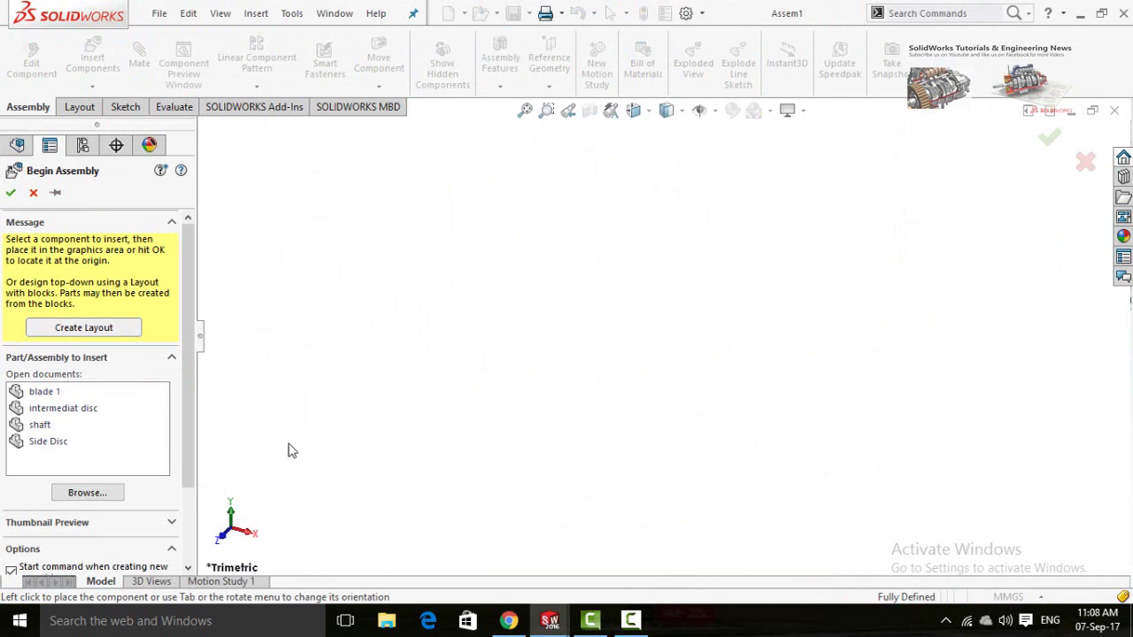
click(44, 427)
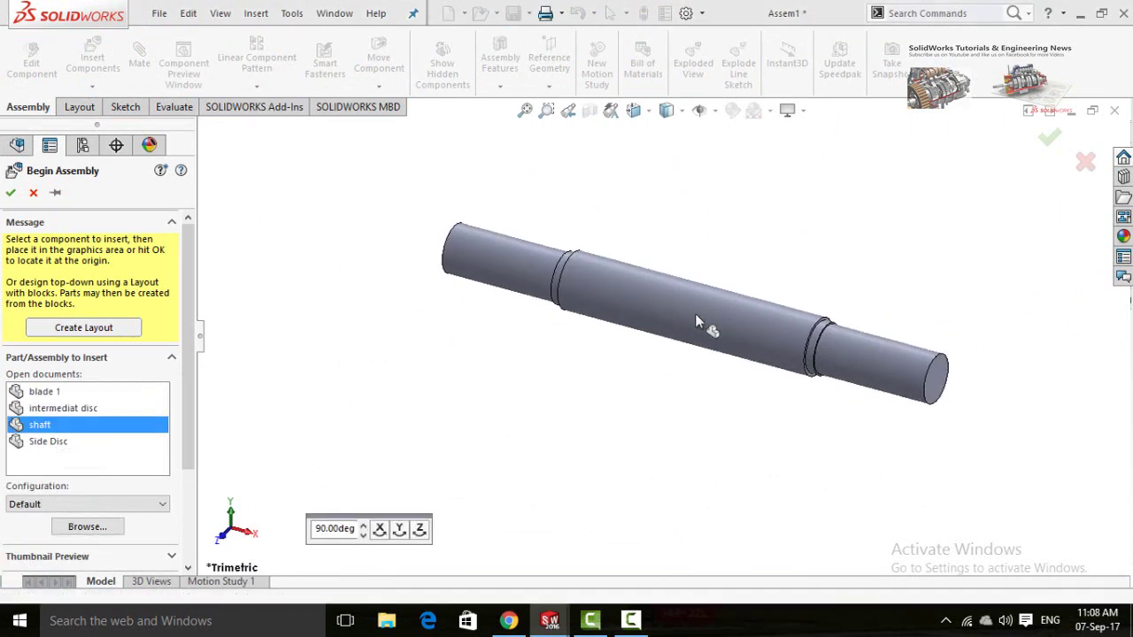
click(505, 384)
- Insert one Side Disc in front of the shaft and one intermediat disc behind it
click(92, 58)
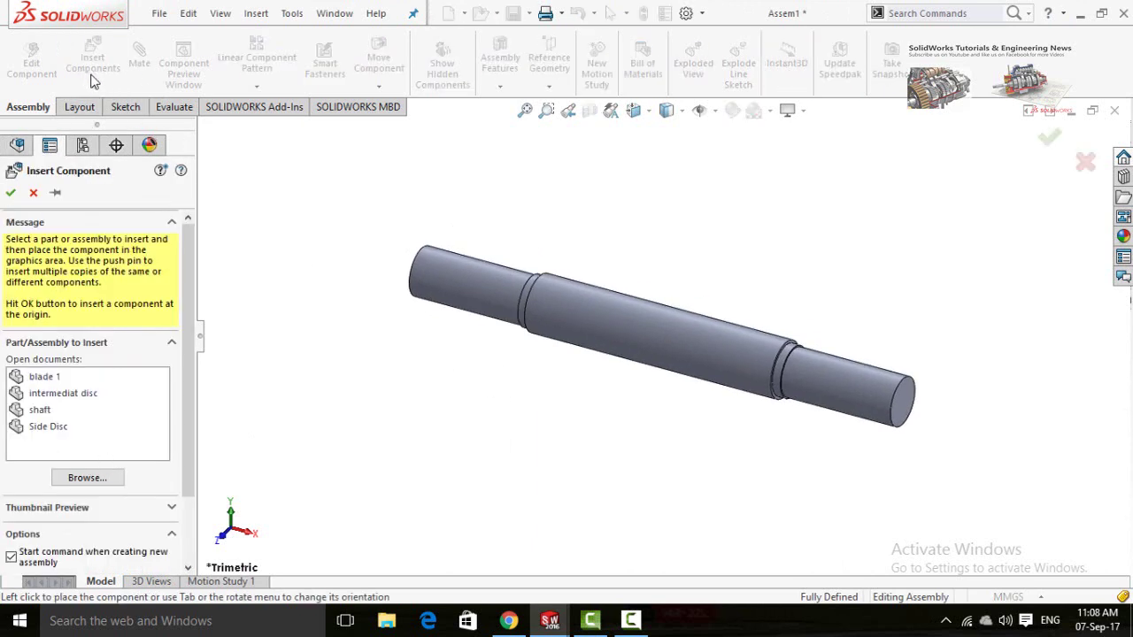
click(51, 428)
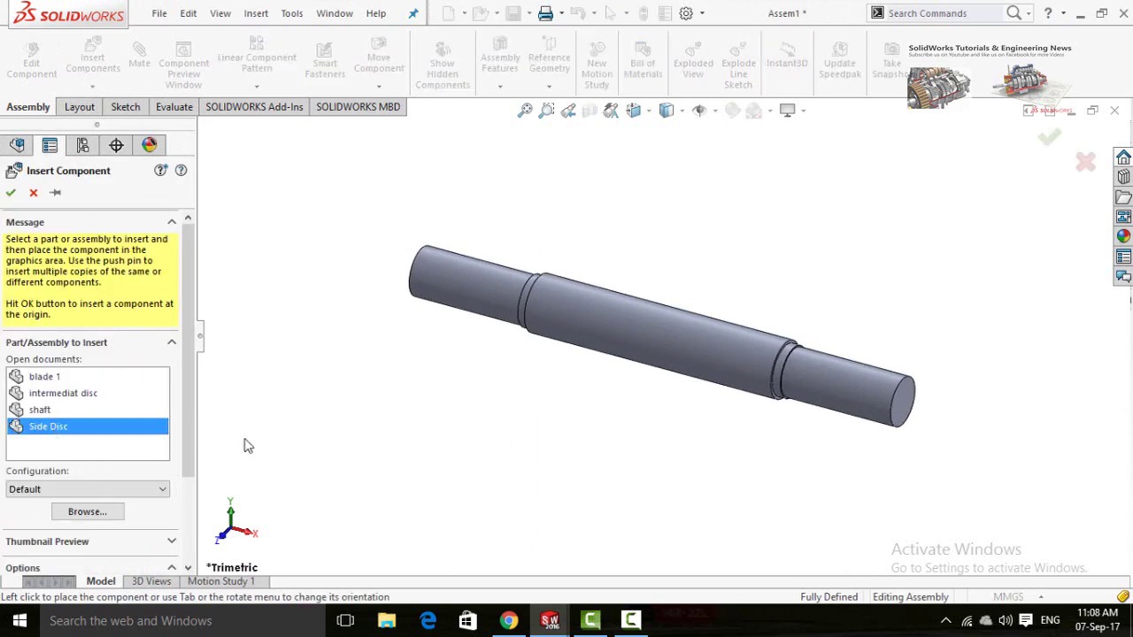
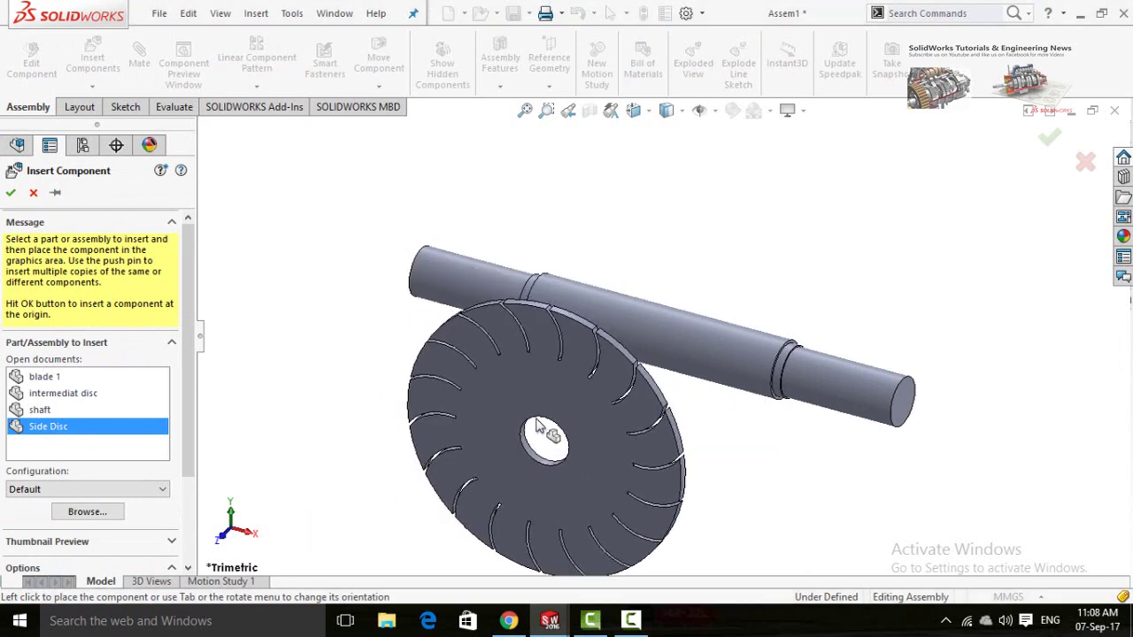
click(522, 414)
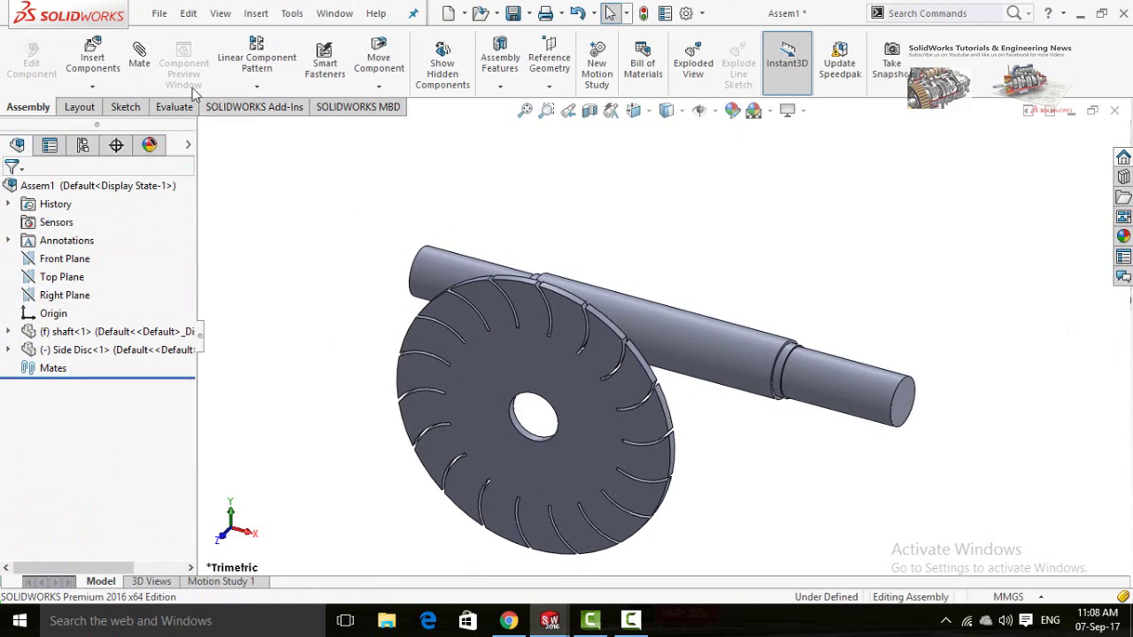
click(94, 60)
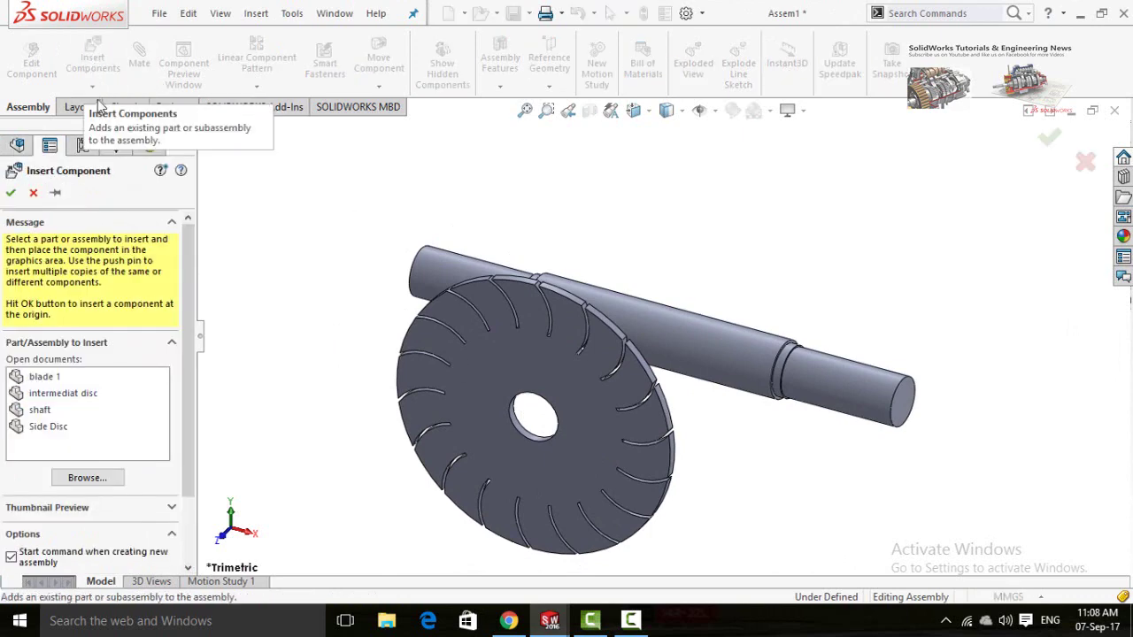
click(62, 394)
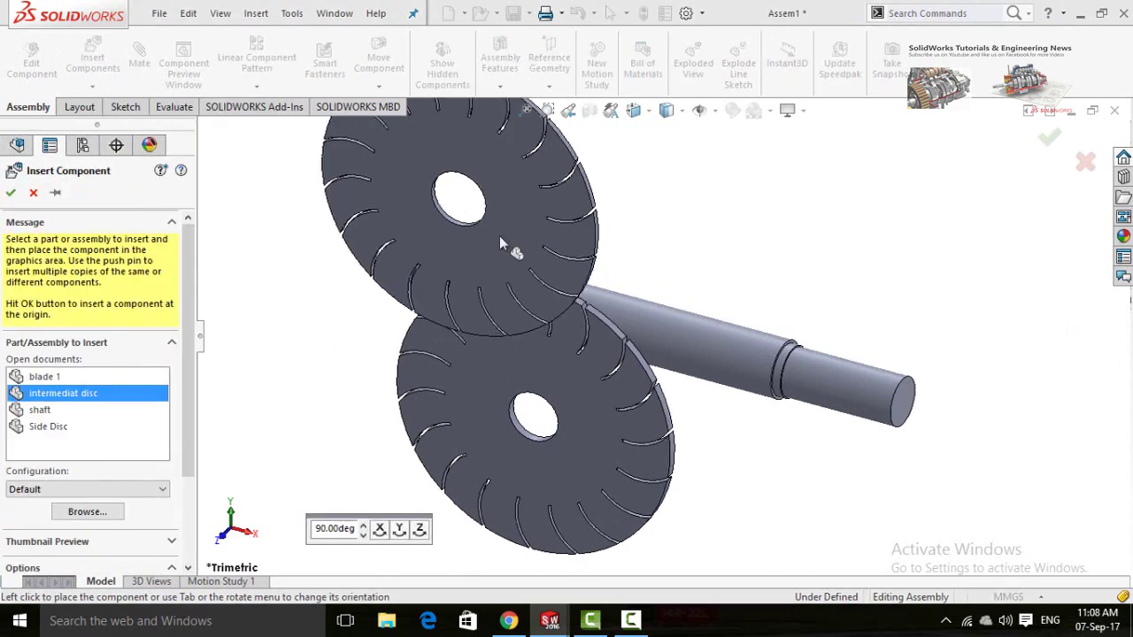
click(723, 315)
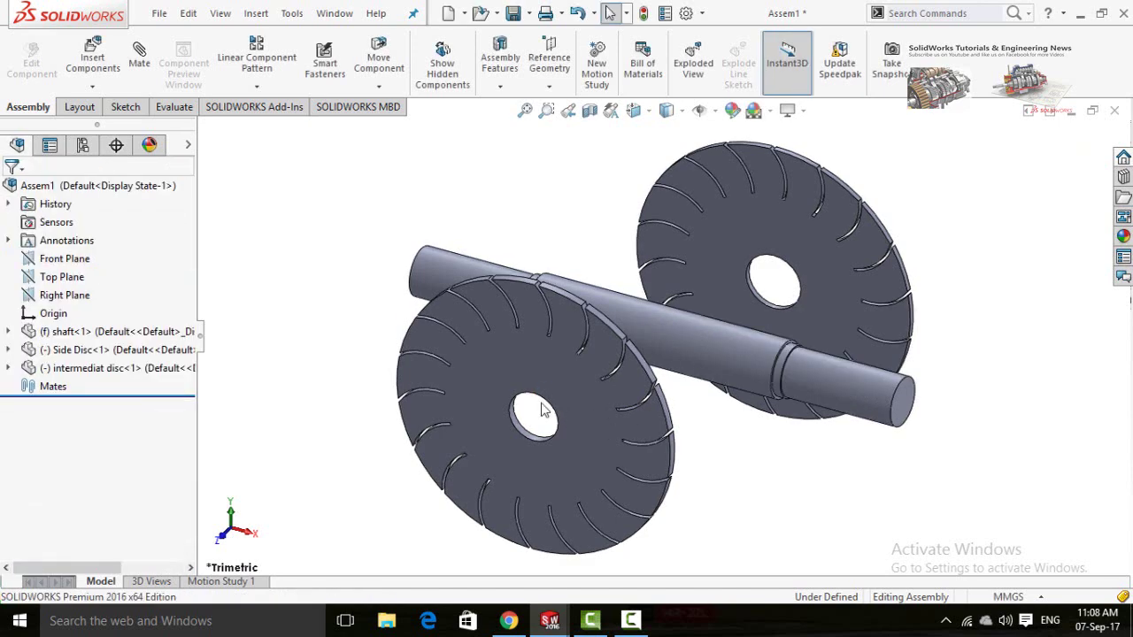
- Insert one blade 1 component above the Side Disc, clear of the shaft's middle section
click(93, 60)
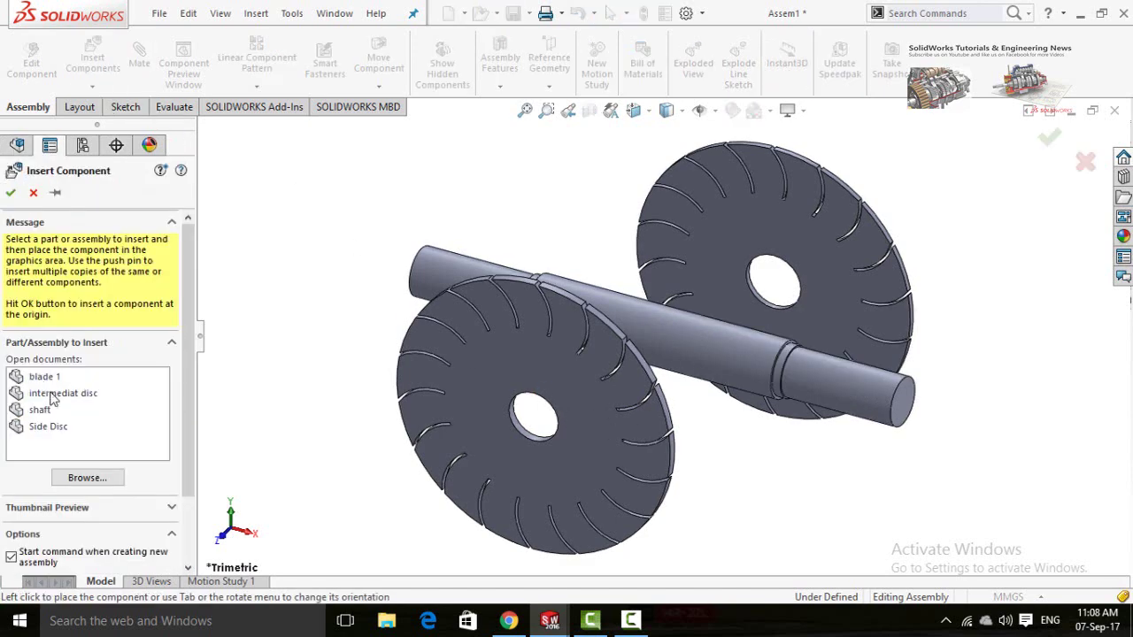
click(40, 376)
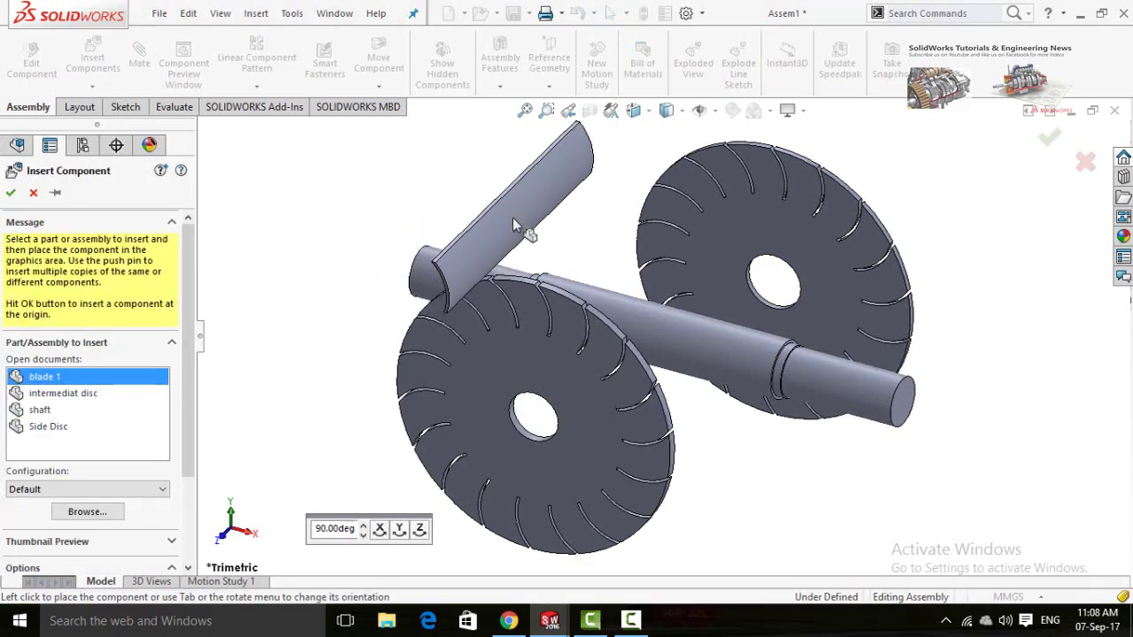
click(512, 218)
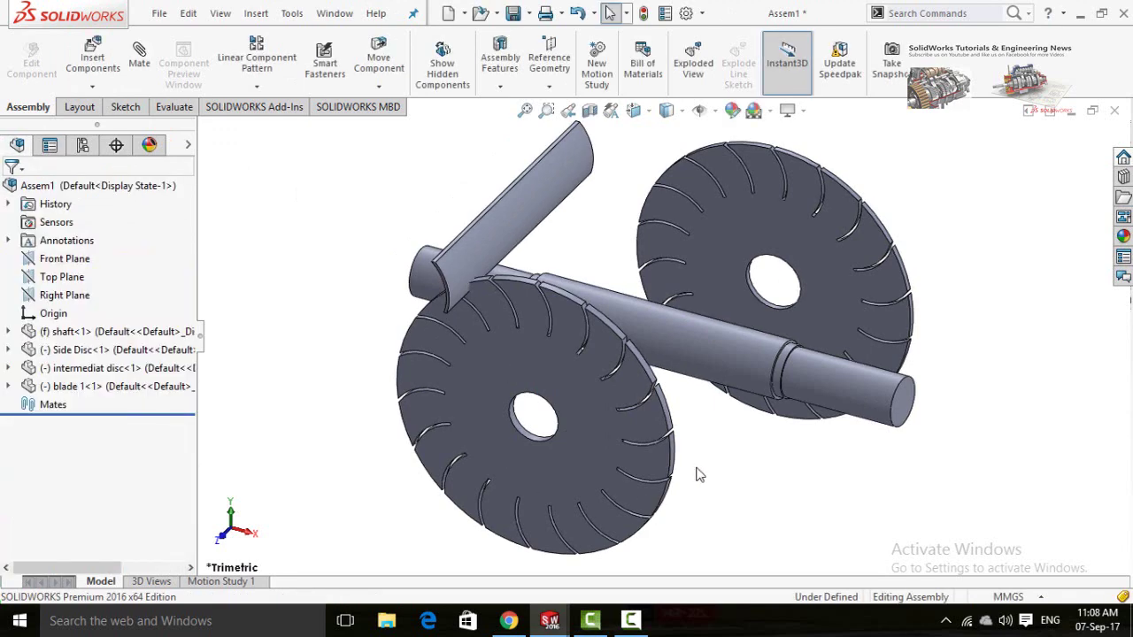
- Mate the Side Disc's centre bore concentric with the shaft's narrow seat beside the middle section, with rotation locked
scroll(650, 446, down, 5)
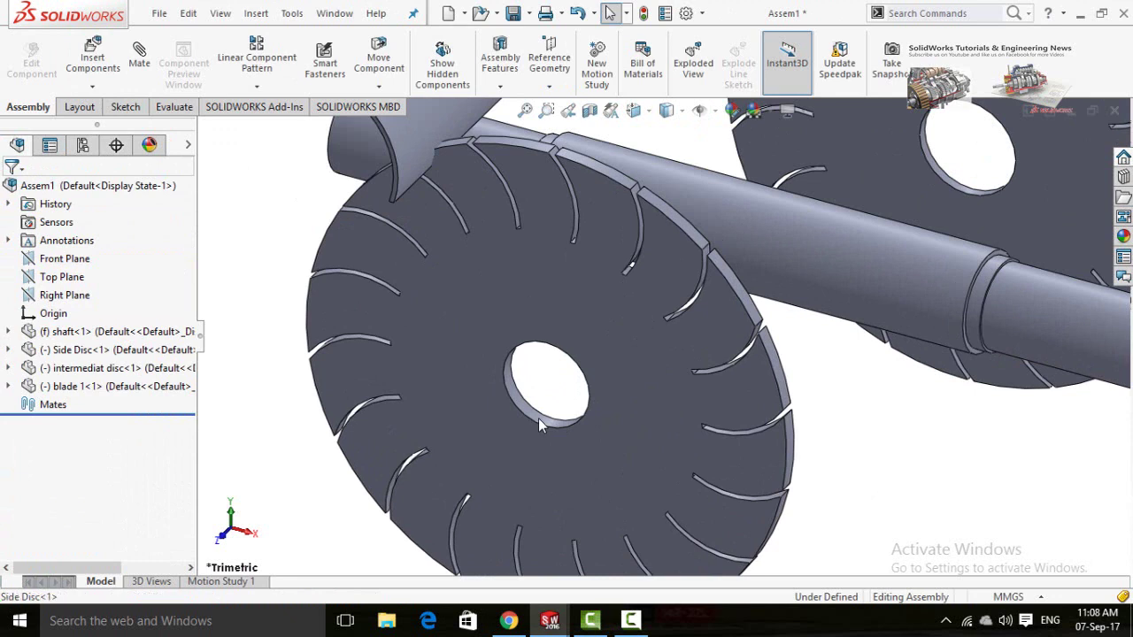
click(538, 418)
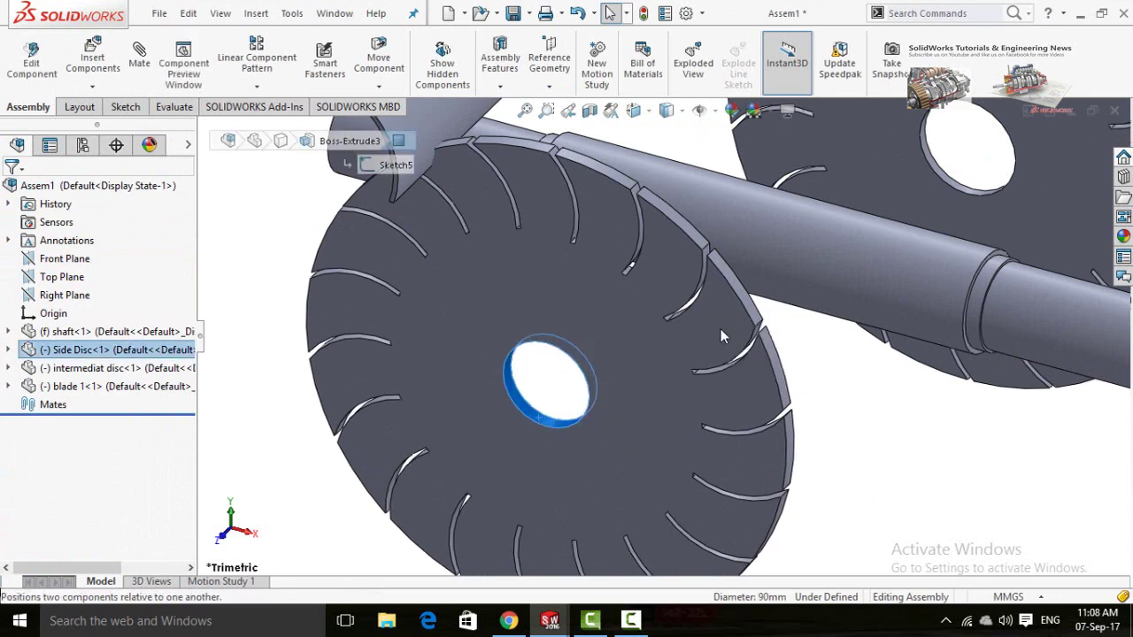
key(m)
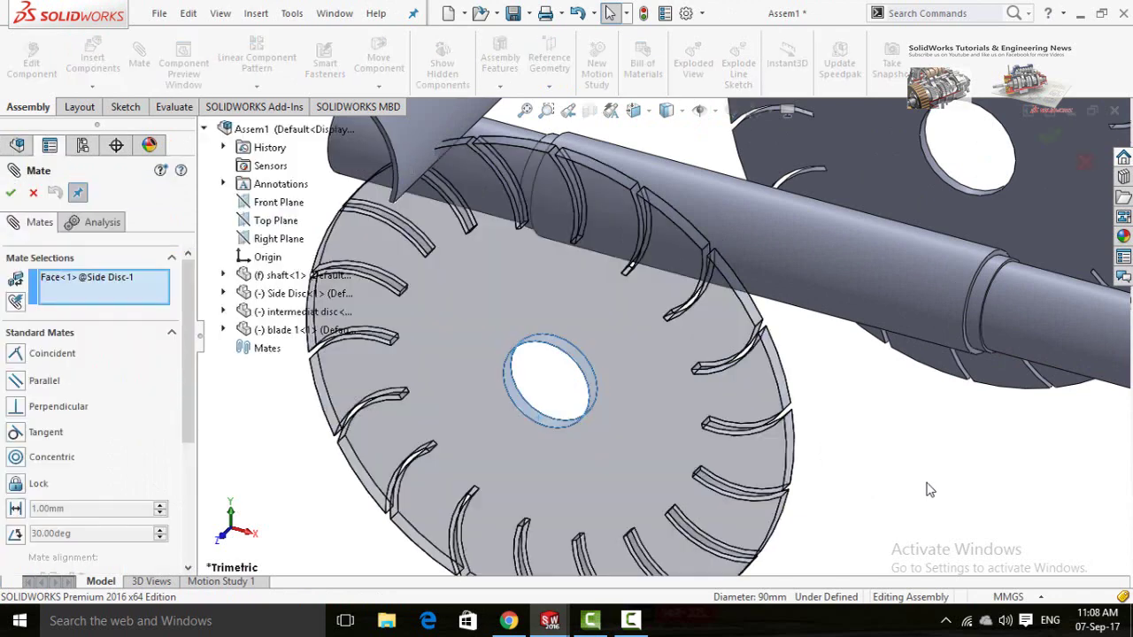
middle_drag(928, 417, 896, 345)
scroll(896, 345, down, 3)
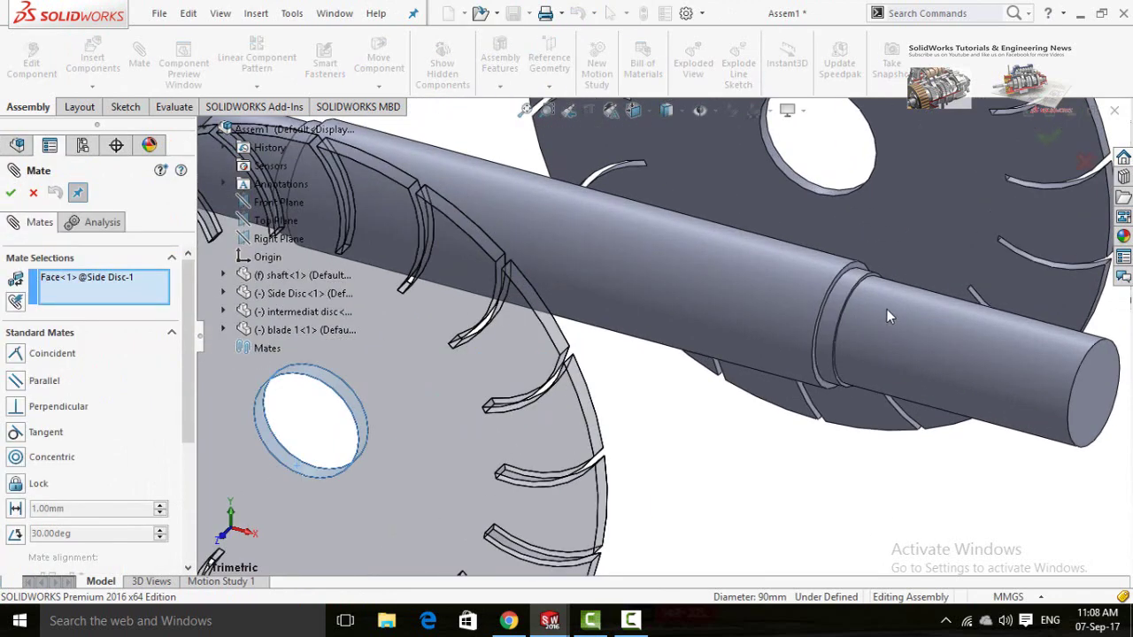
click(828, 337)
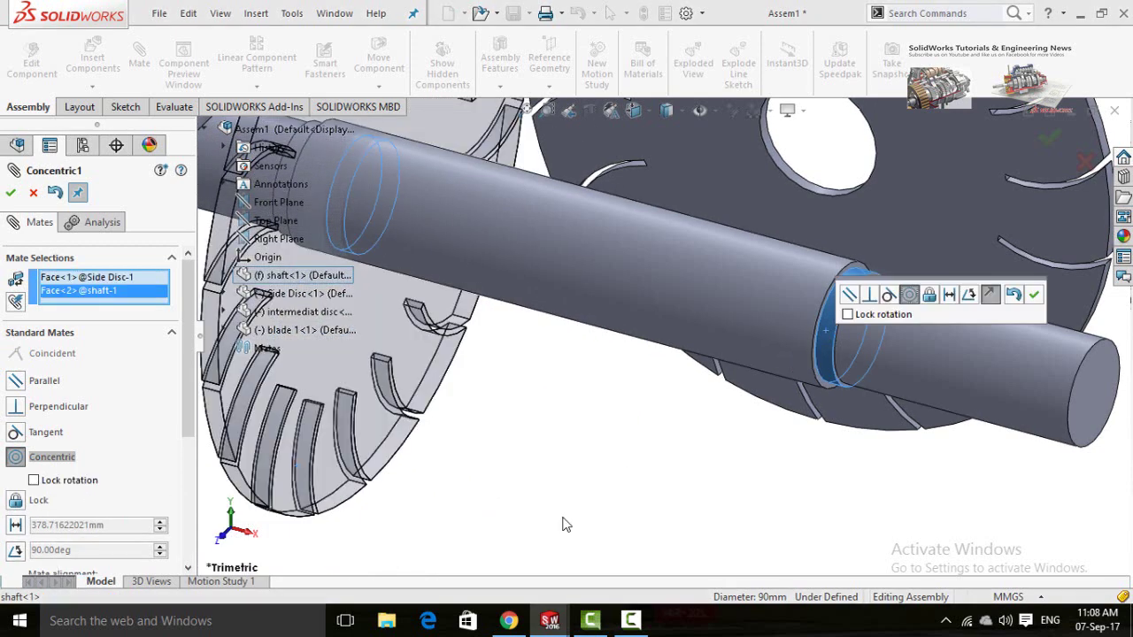
scroll(566, 525, up, 5)
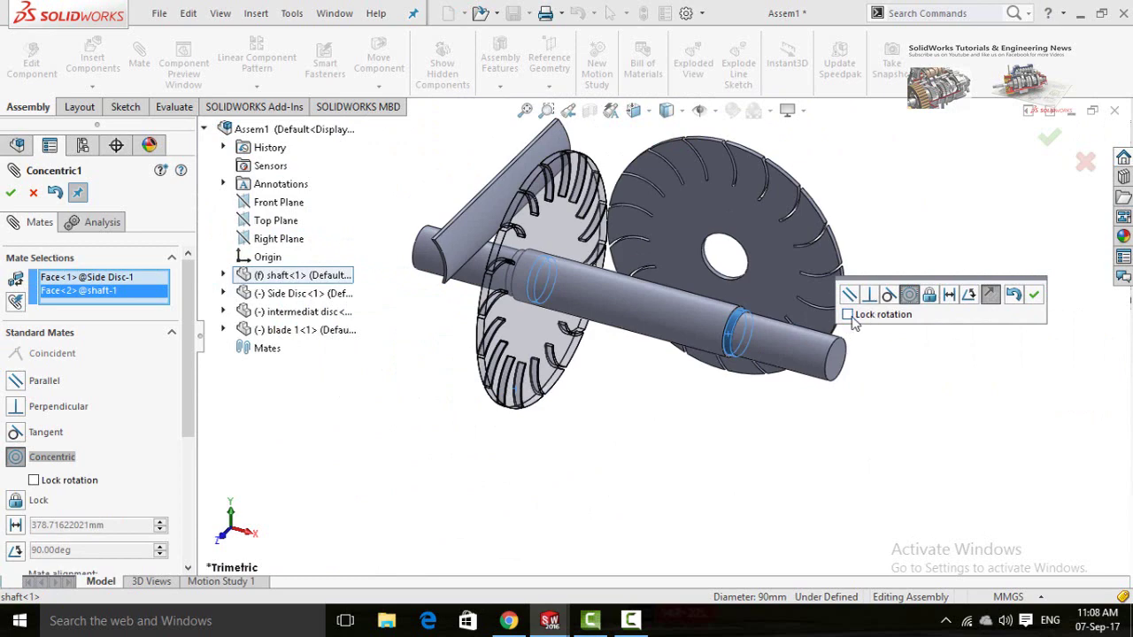
click(847, 316)
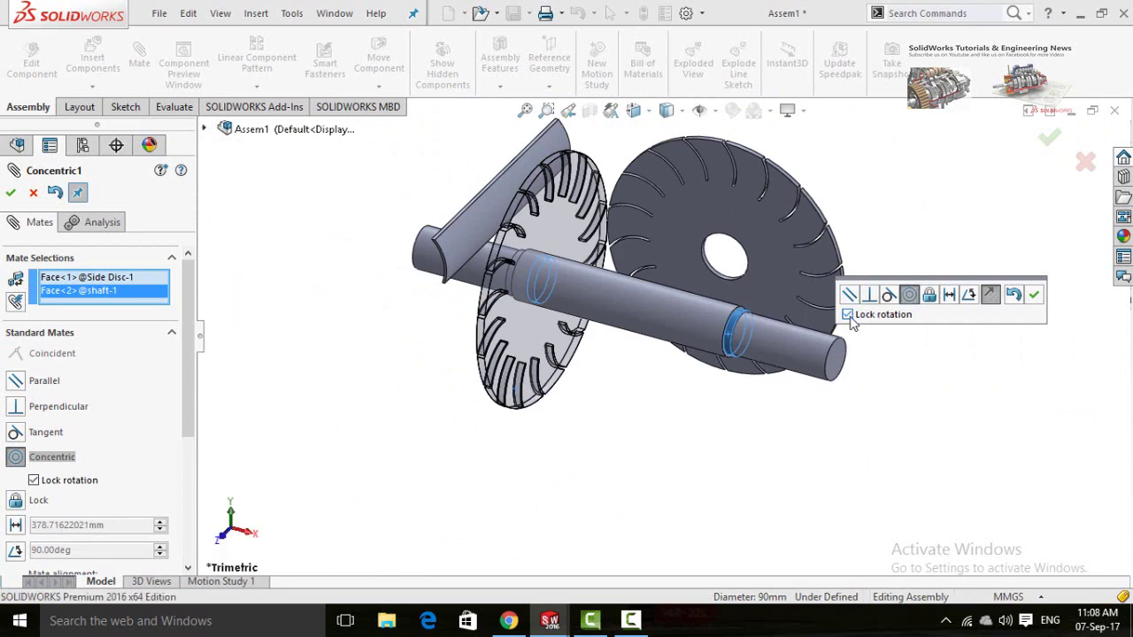
click(1033, 294)
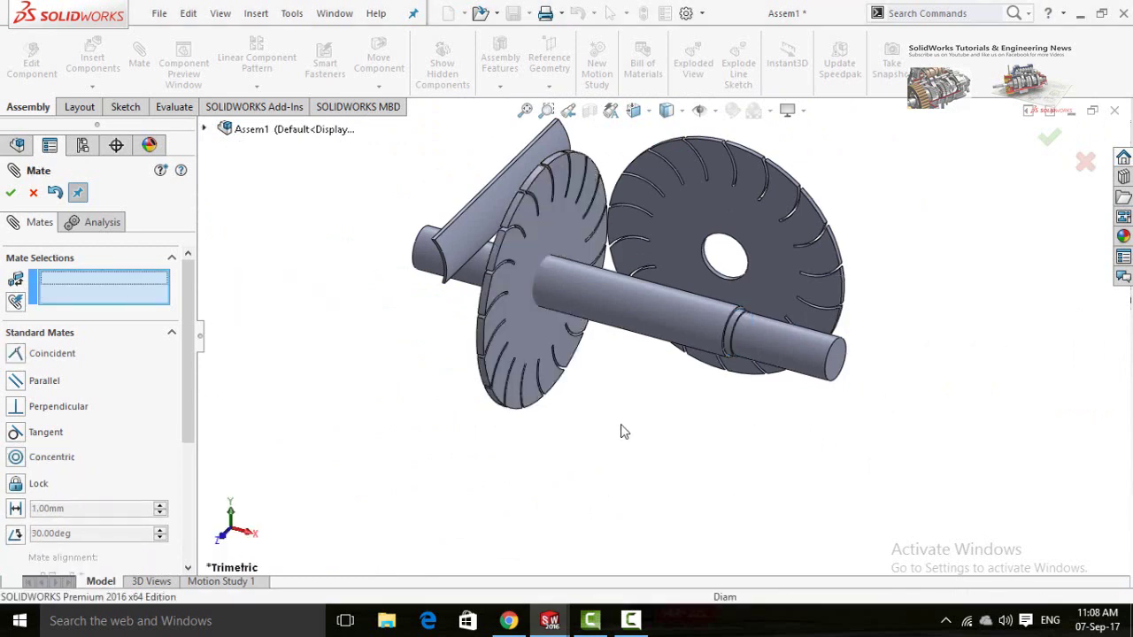
- Mate the Side Disc's inner face coincident with the shoulder at the blade-side end of the shaft's middle section
middle_drag(622, 430, 690, 467)
scroll(682, 424, down, 10)
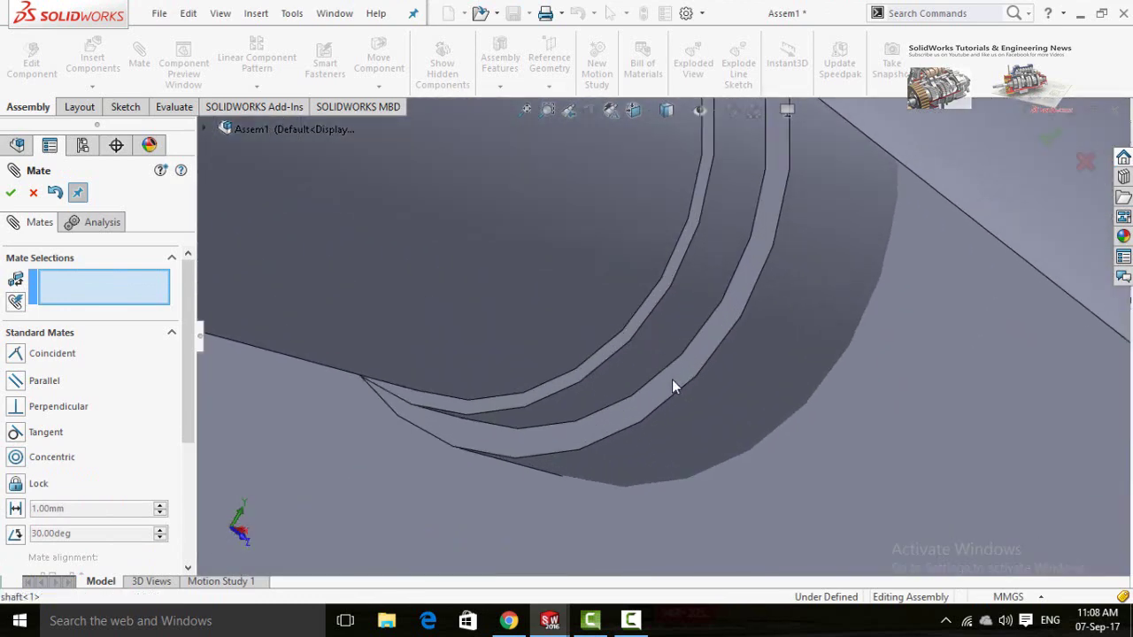
click(671, 380)
scroll(655, 425, up, 8)
scroll(665, 515, up, 5)
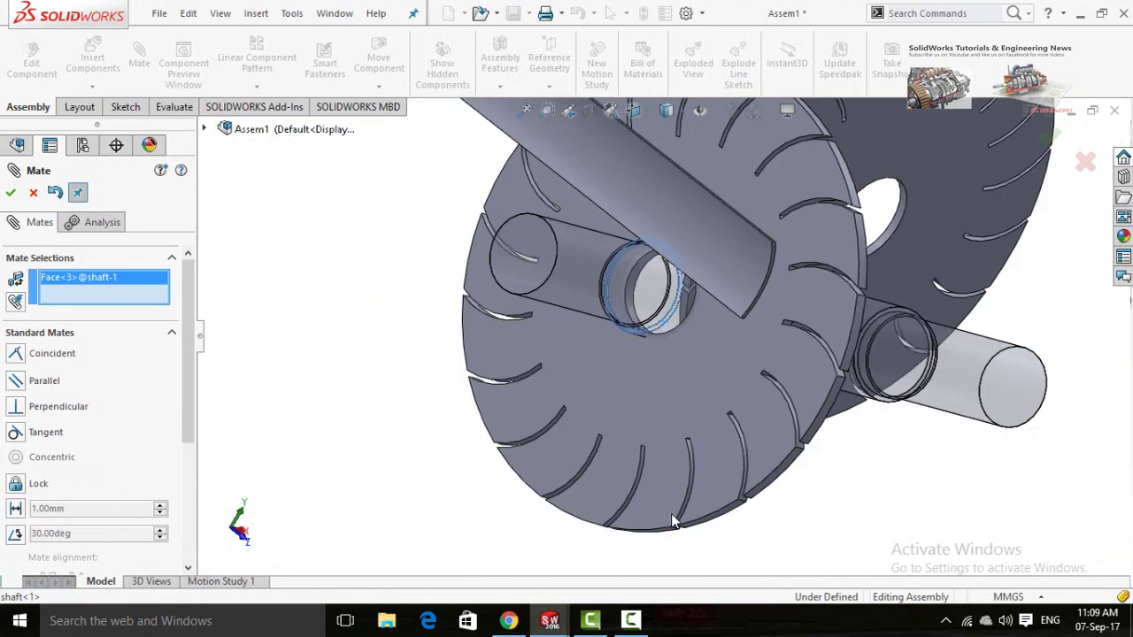
middle_drag(672, 522, 730, 359)
scroll(708, 364, down, 5)
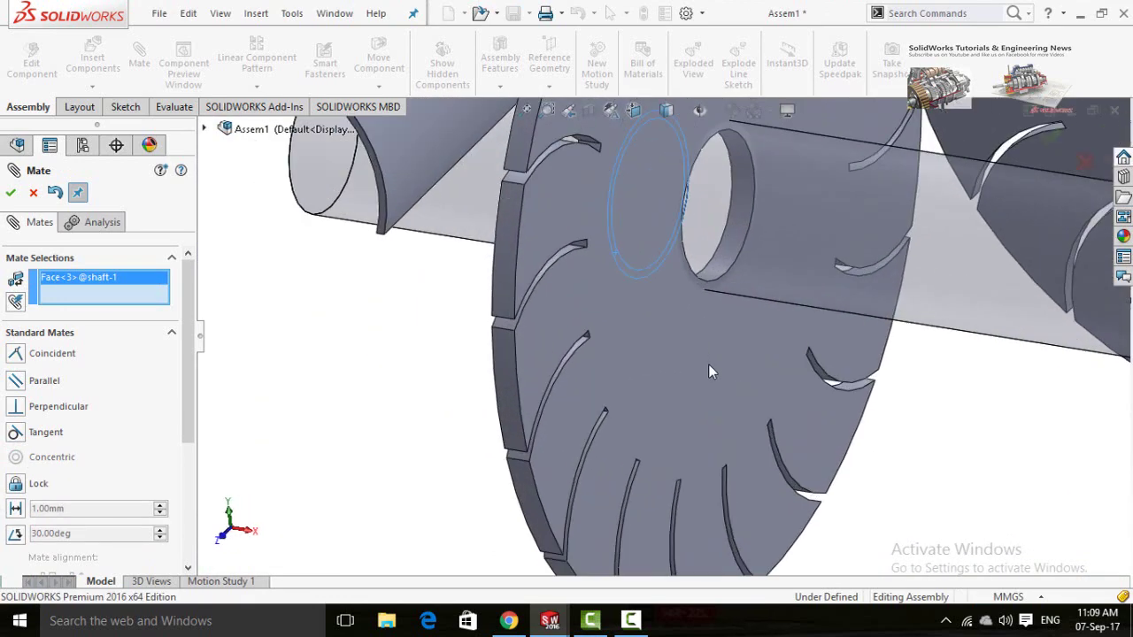
click(708, 364)
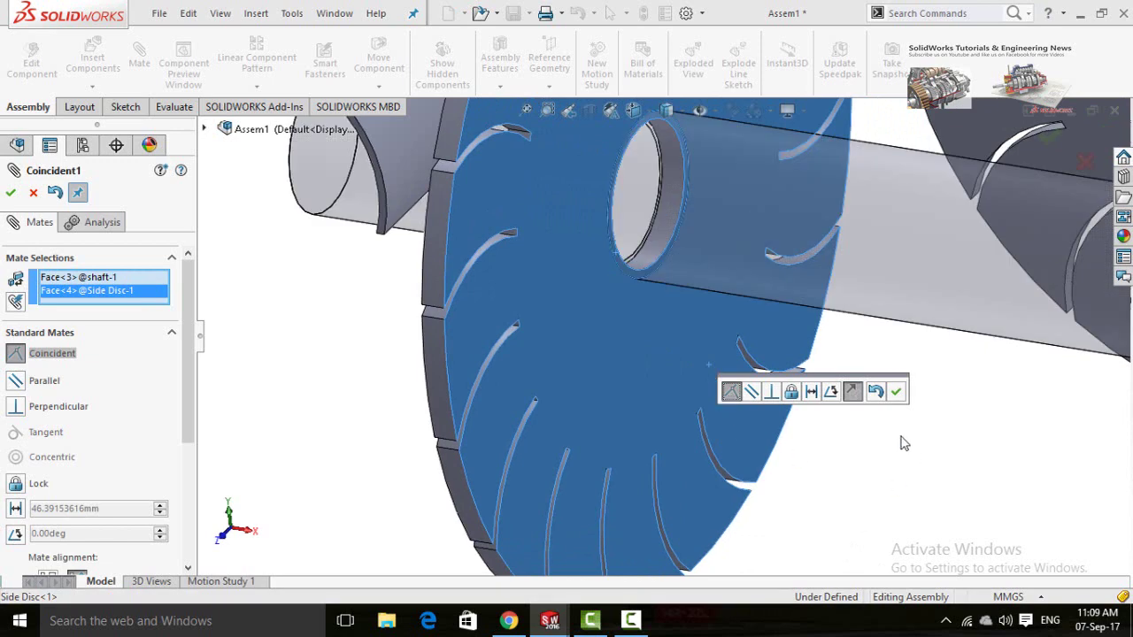
click(897, 391)
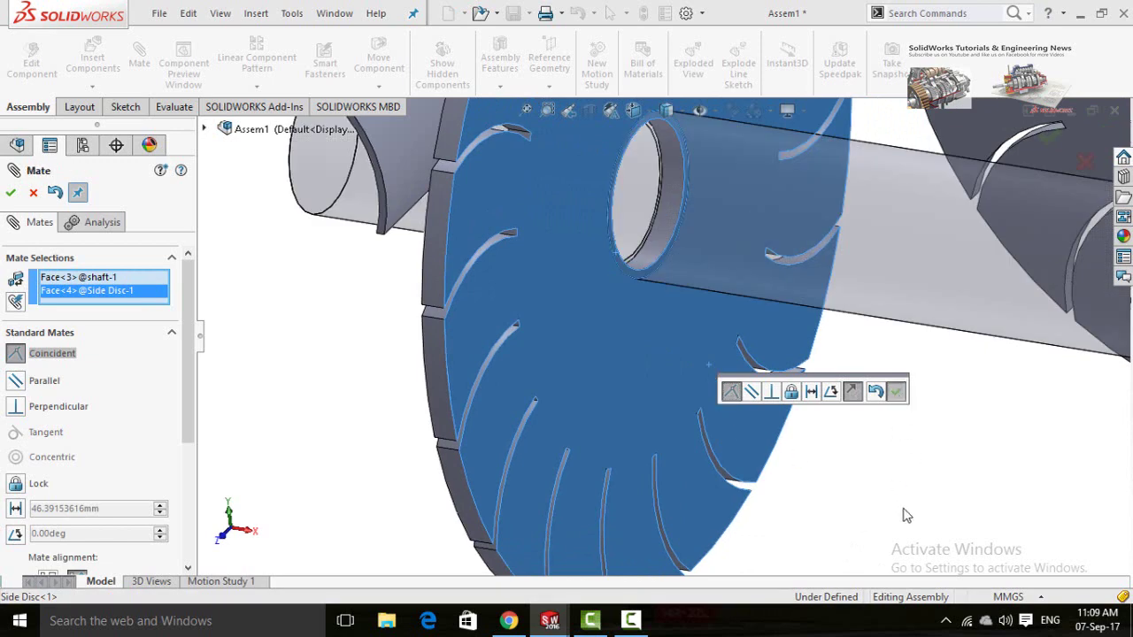
scroll(904, 494, up, 6)
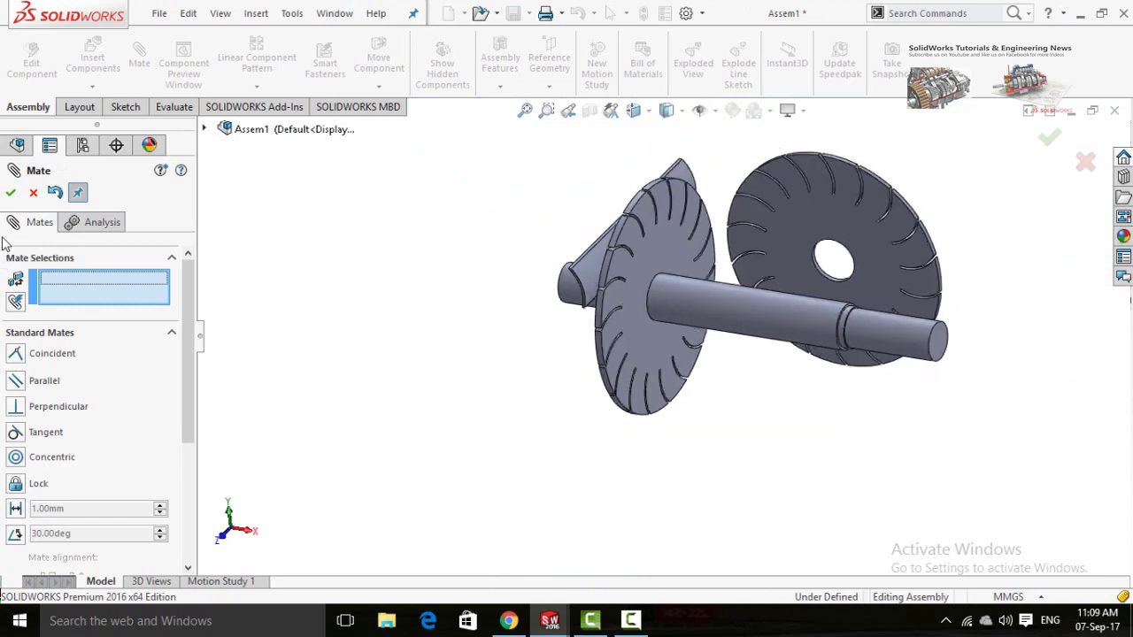
click(10, 193)
scroll(664, 454, up, 2)
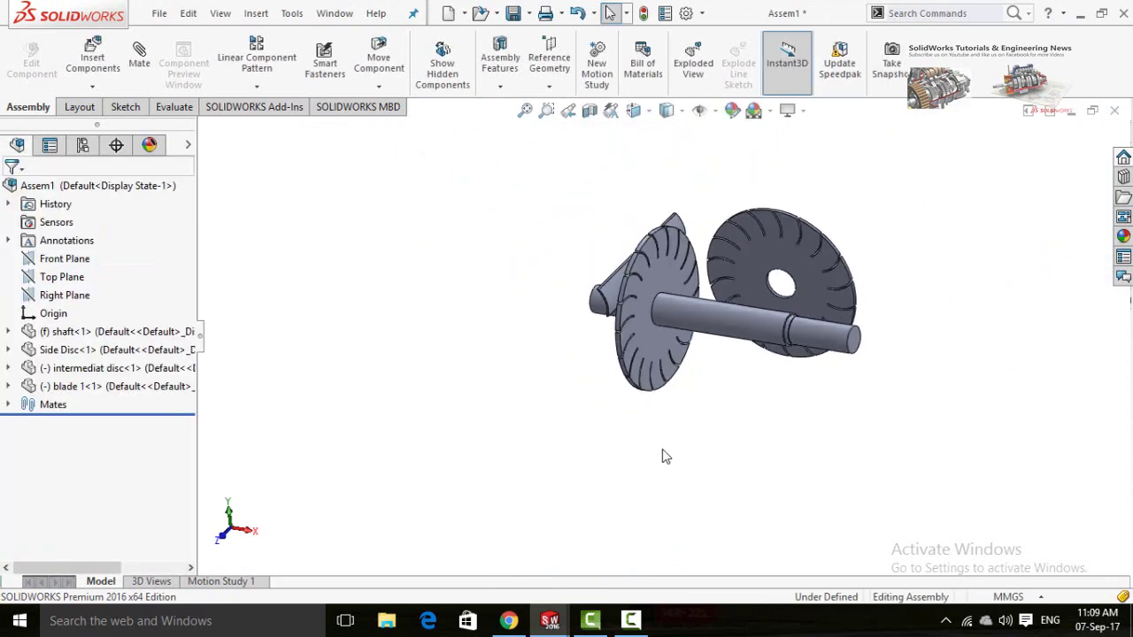
- Copy the mated Side Disc and place the second one below the free end of the shaft
scroll(686, 366, down, 2)
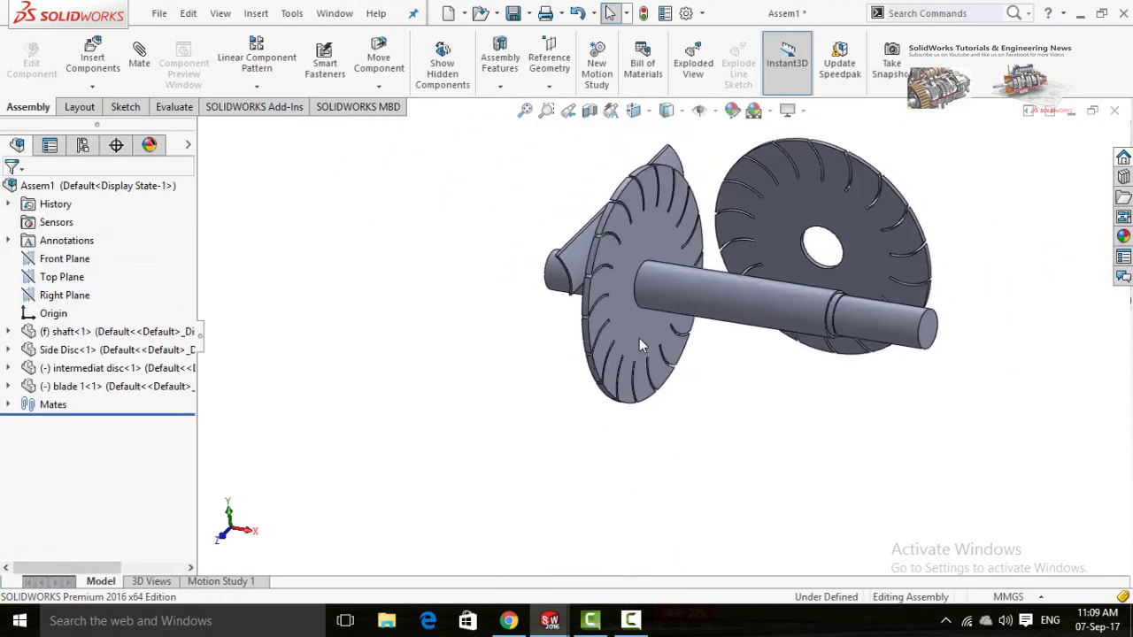
ctrl+drag(639, 344, 848, 455)
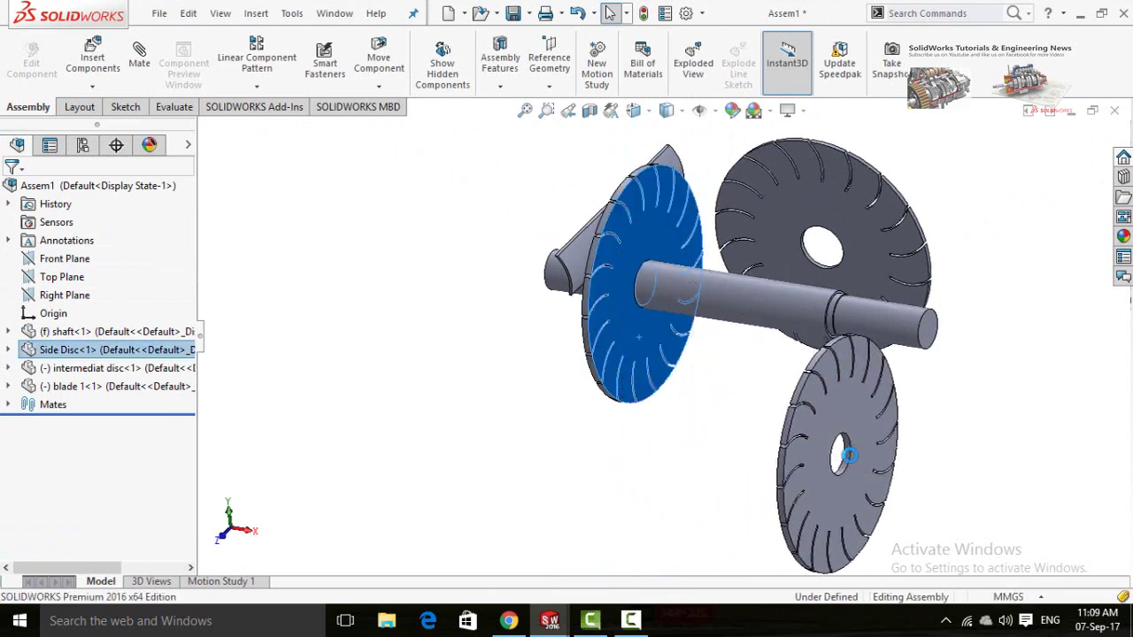
click(708, 461)
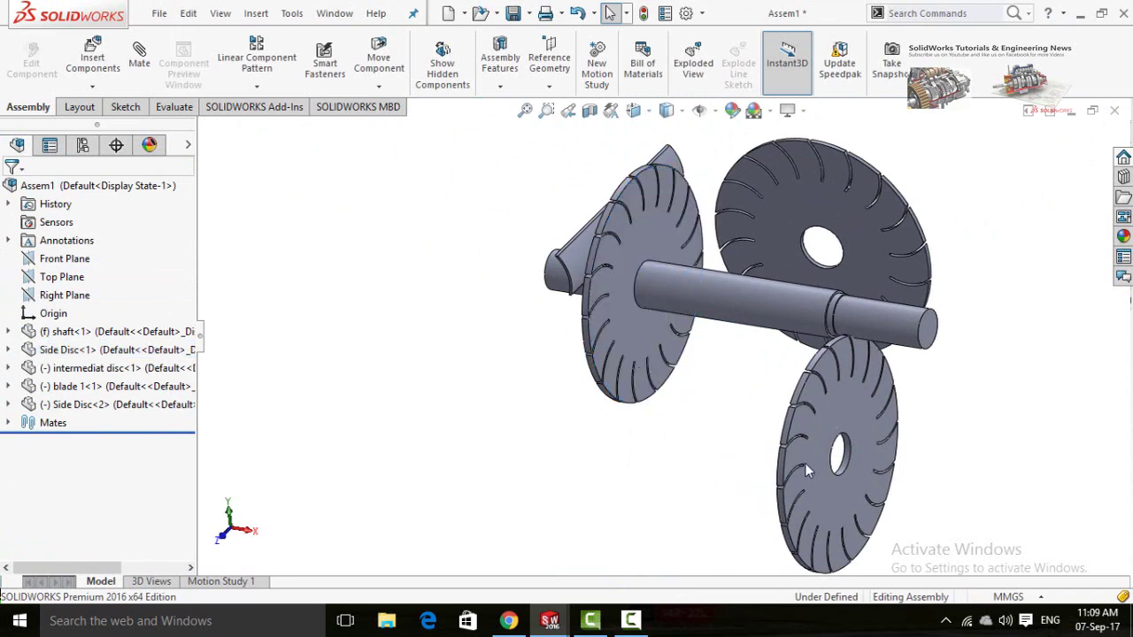
- Mate the second Side Disc's centre bore concentric with the narrow seat near the shaft's free end
scroll(808, 451, down, 5)
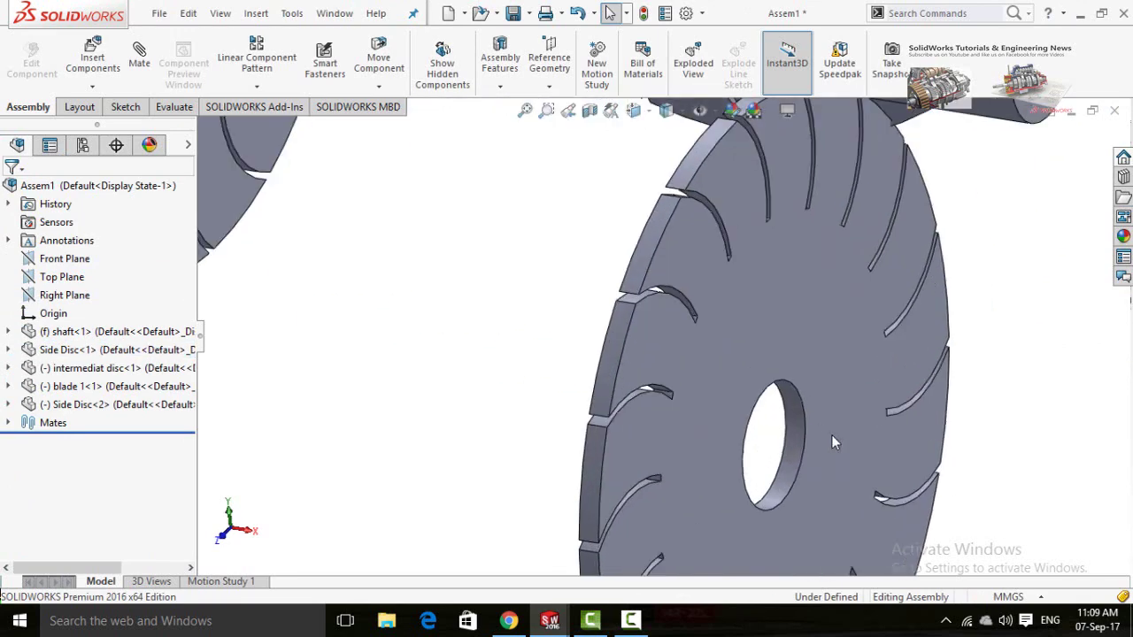
click(779, 489)
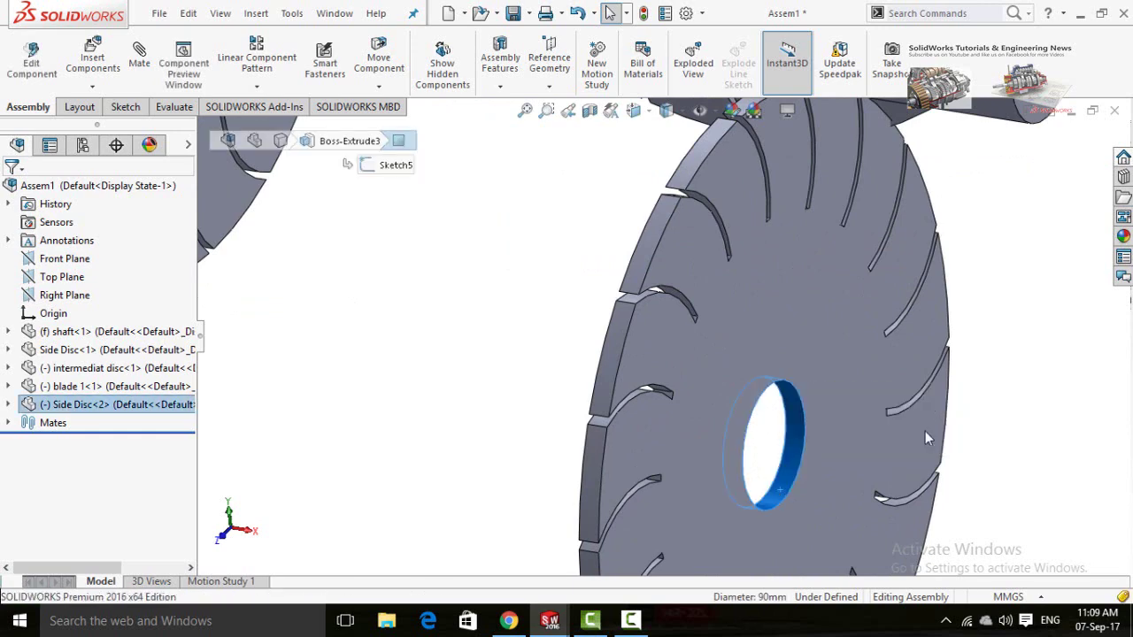
scroll(737, 341, up, 5)
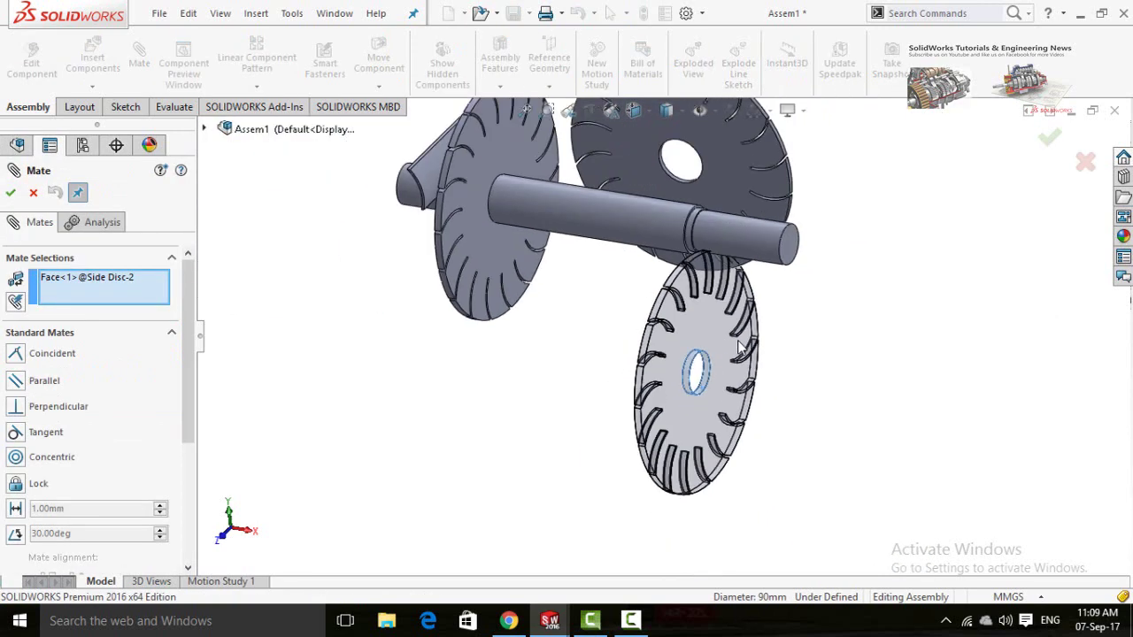
scroll(670, 311, down, 5)
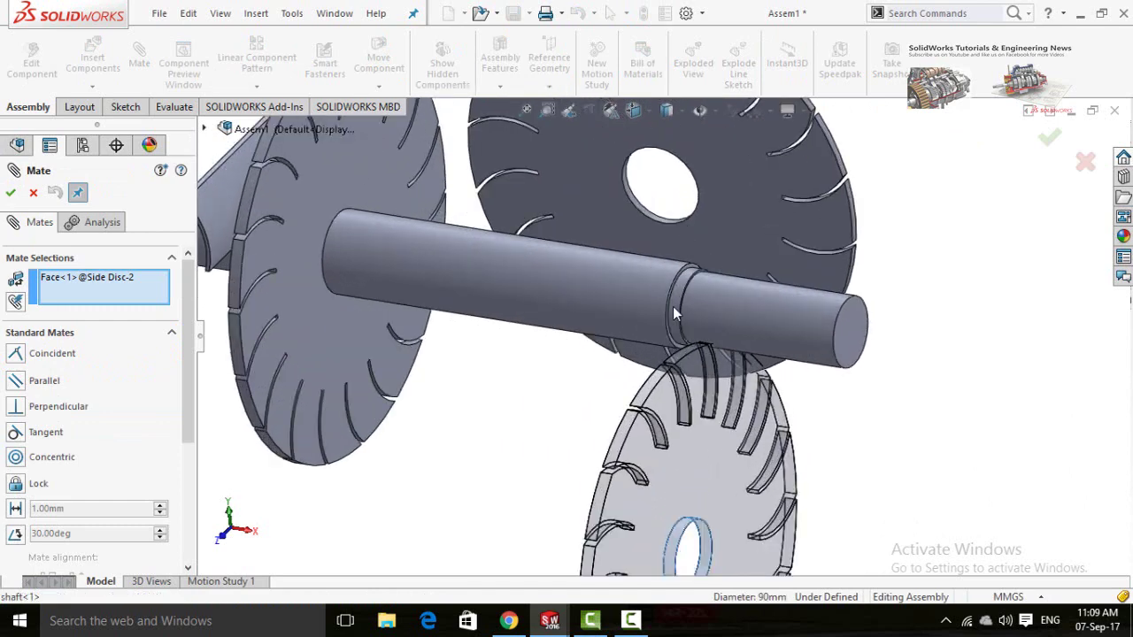
click(673, 307)
scroll(726, 374, up, 2)
middle_drag(889, 441, 672, 421)
click(882, 271)
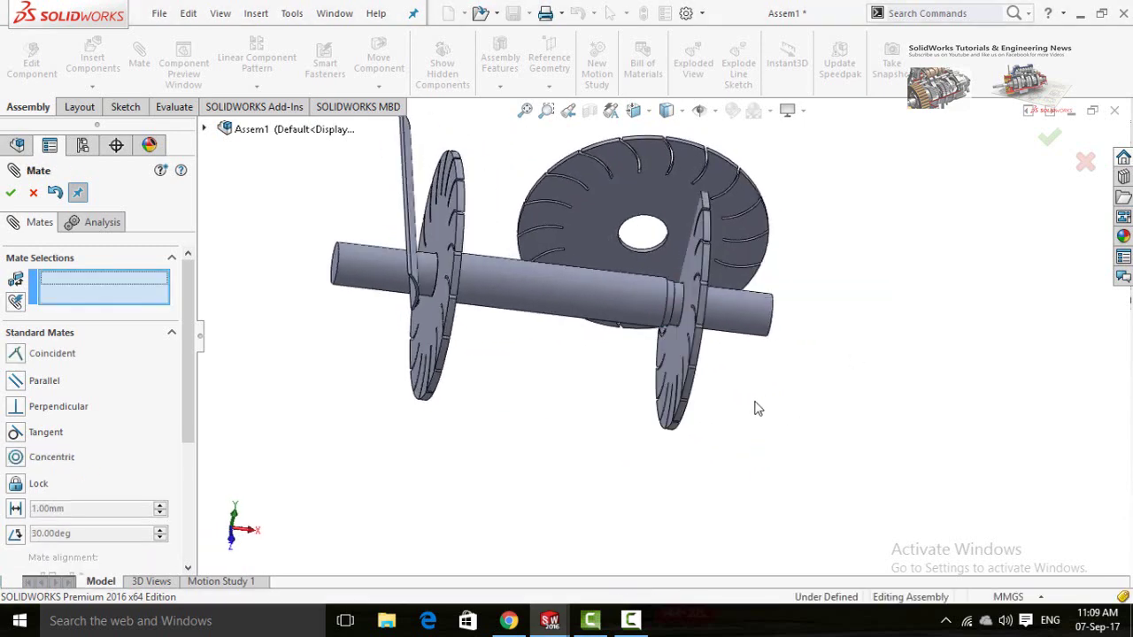
- Slide the second Side Disc off the shaft end and mate its inner face coincident with the shoulder of the middle section
middle_drag(753, 404, 668, 354)
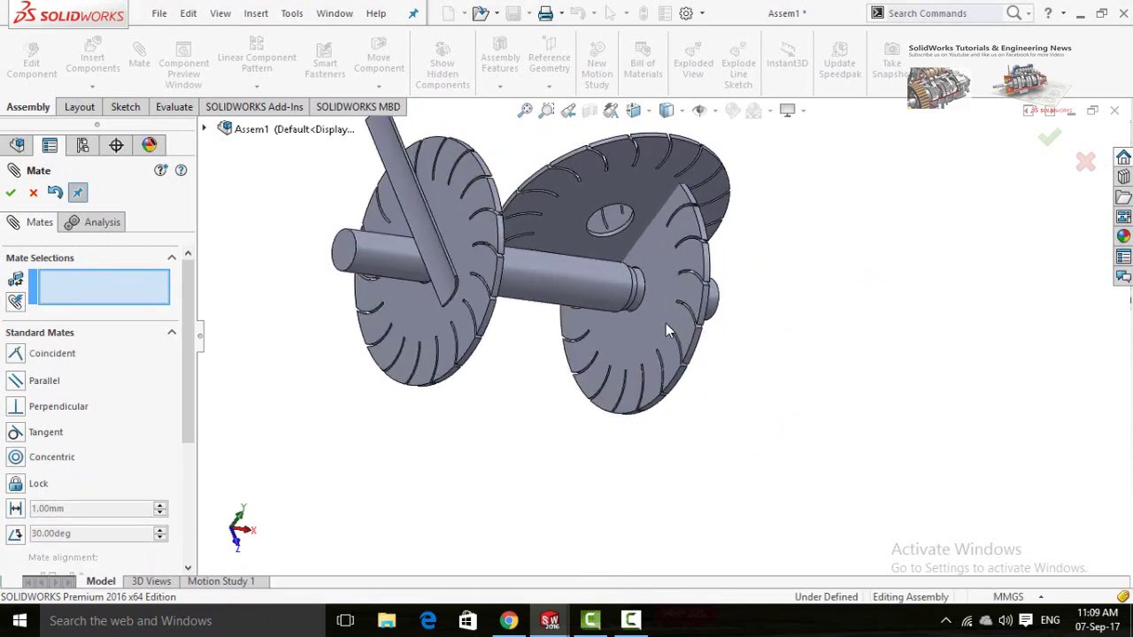
drag(665, 323, 910, 339)
middle_drag(617, 410, 587, 384)
scroll(622, 268, down, 10)
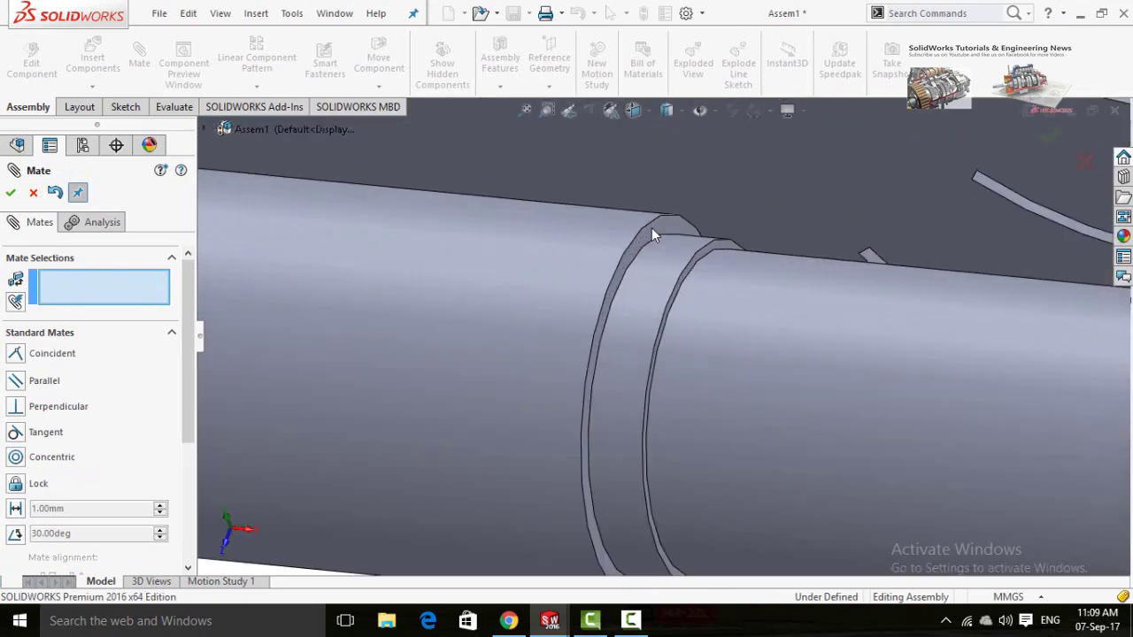
click(656, 228)
scroll(655, 248, up, 10)
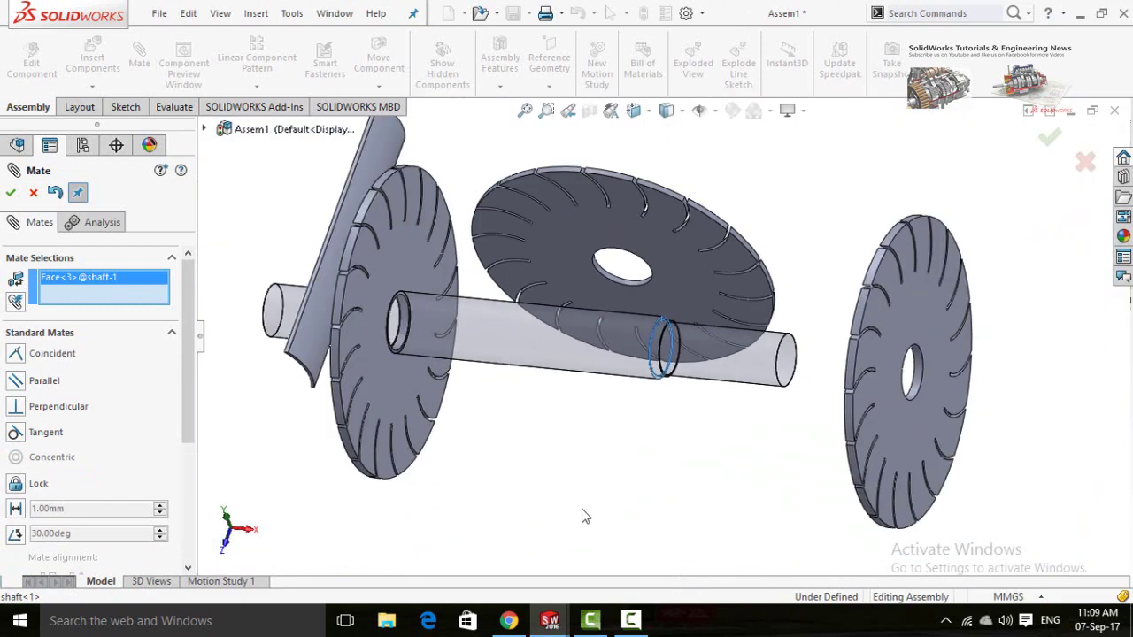
middle_drag(584, 516, 836, 437)
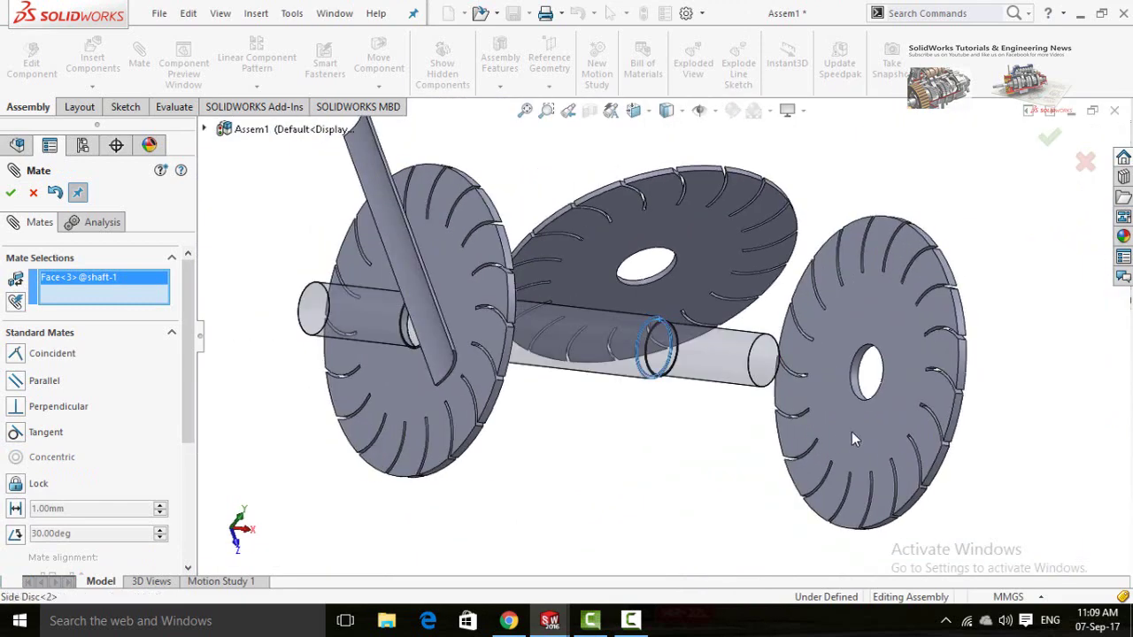
click(852, 431)
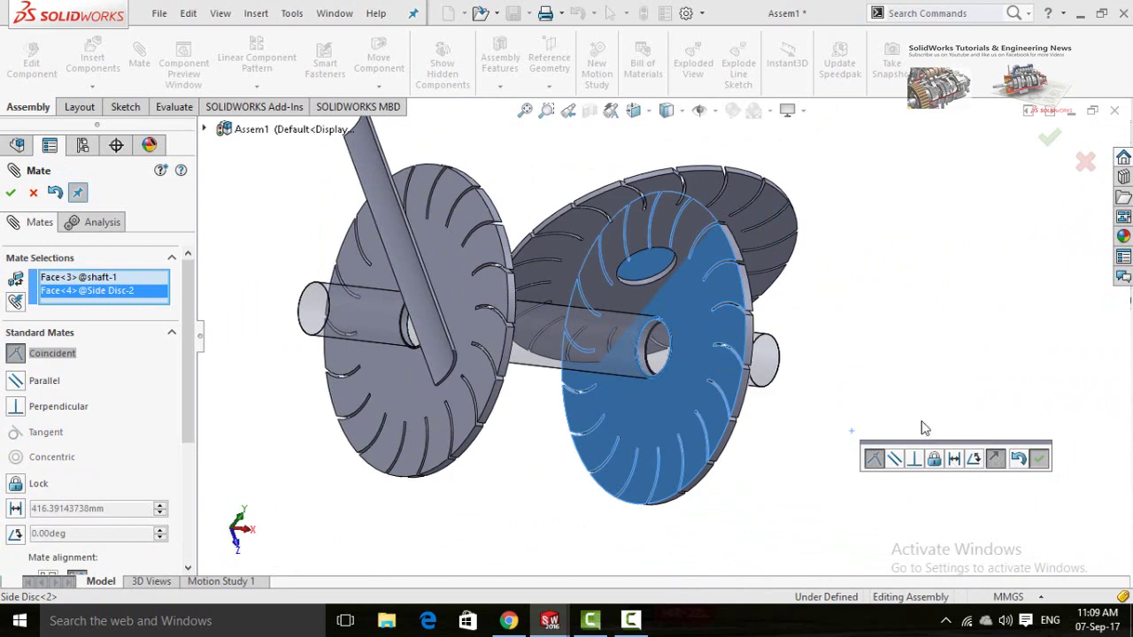
key(Return)
- Mate the intermediat disc's centre bore concentric with the shaft's middle section, leaving rotation unlocked
middle_drag(937, 359, 652, 299)
scroll(652, 305, down, 5)
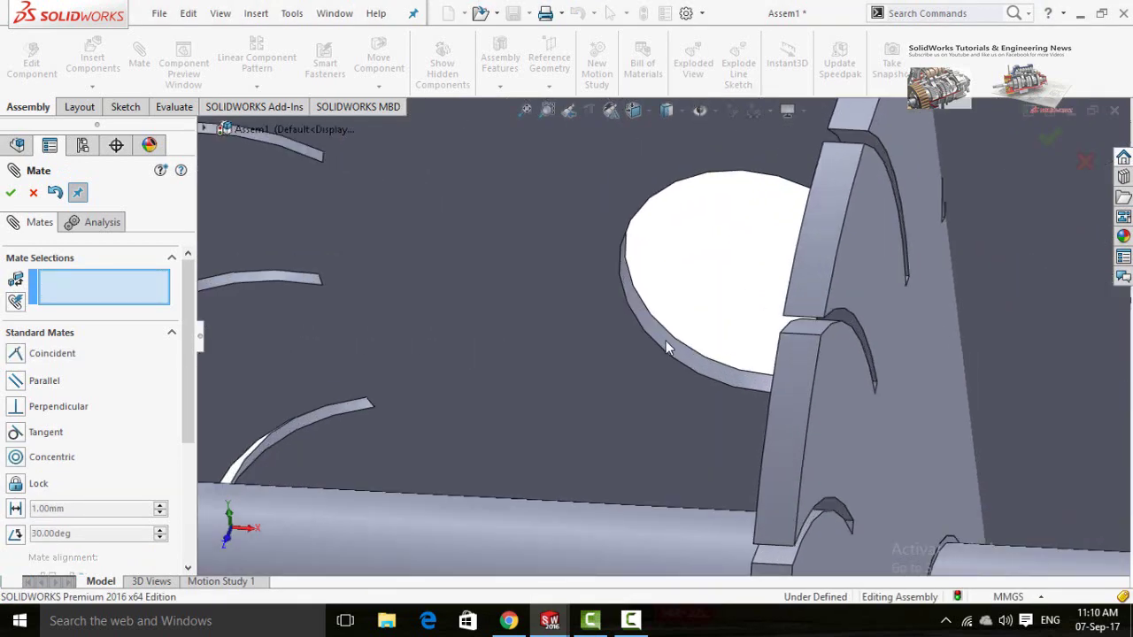
click(666, 345)
scroll(666, 345, up, 2)
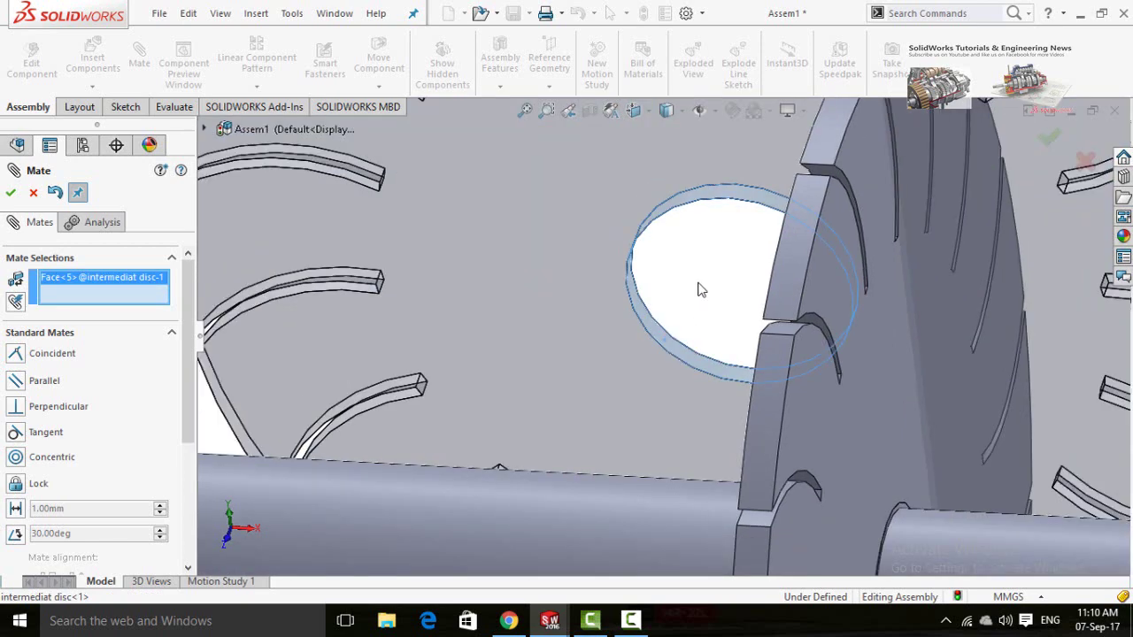
scroll(699, 292, up, 4)
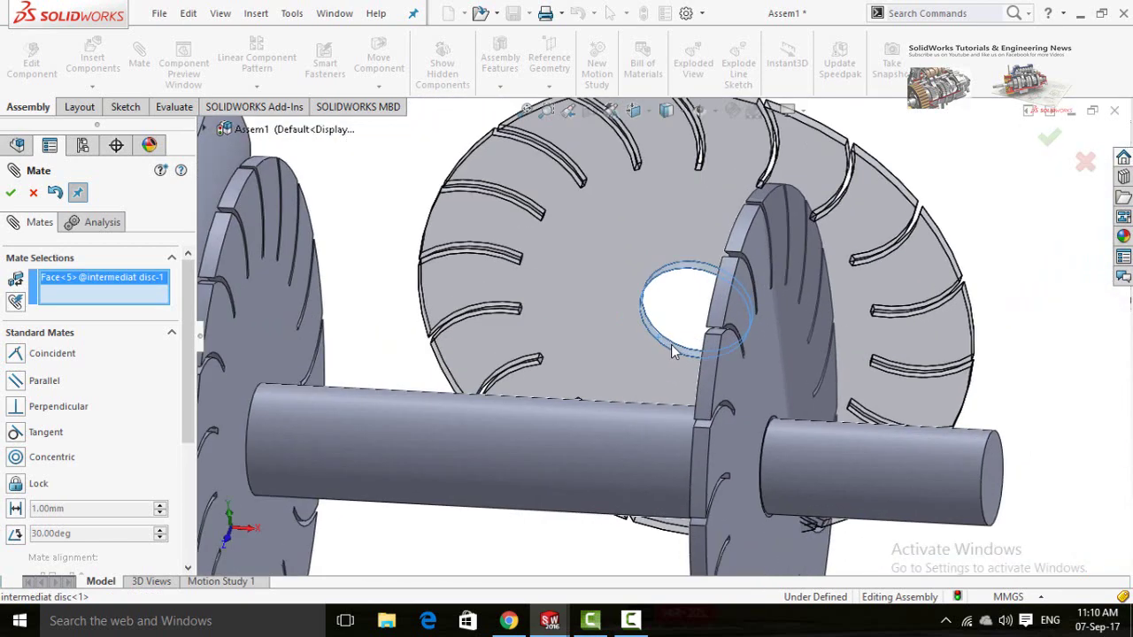
scroll(646, 396, up, 5)
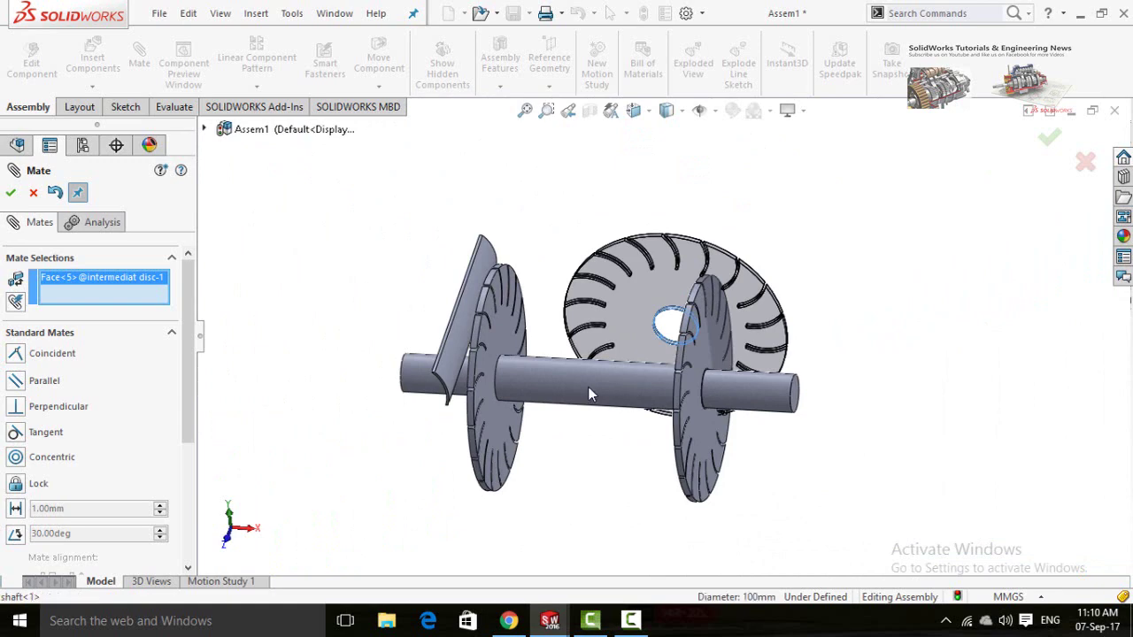
click(588, 394)
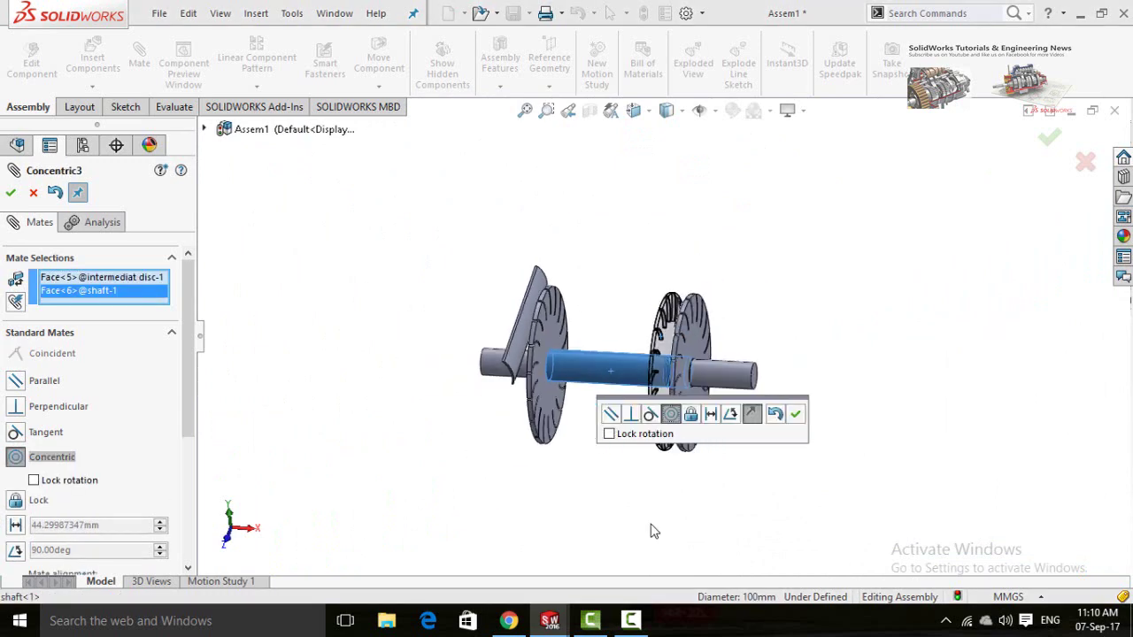
middle_drag(652, 528, 677, 537)
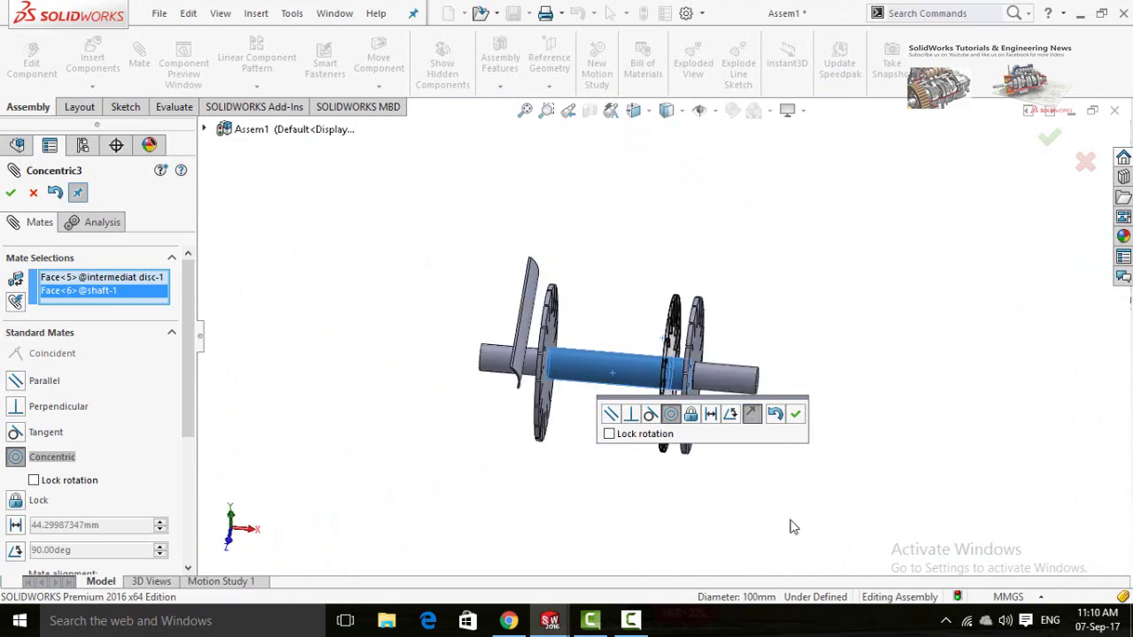
click(796, 413)
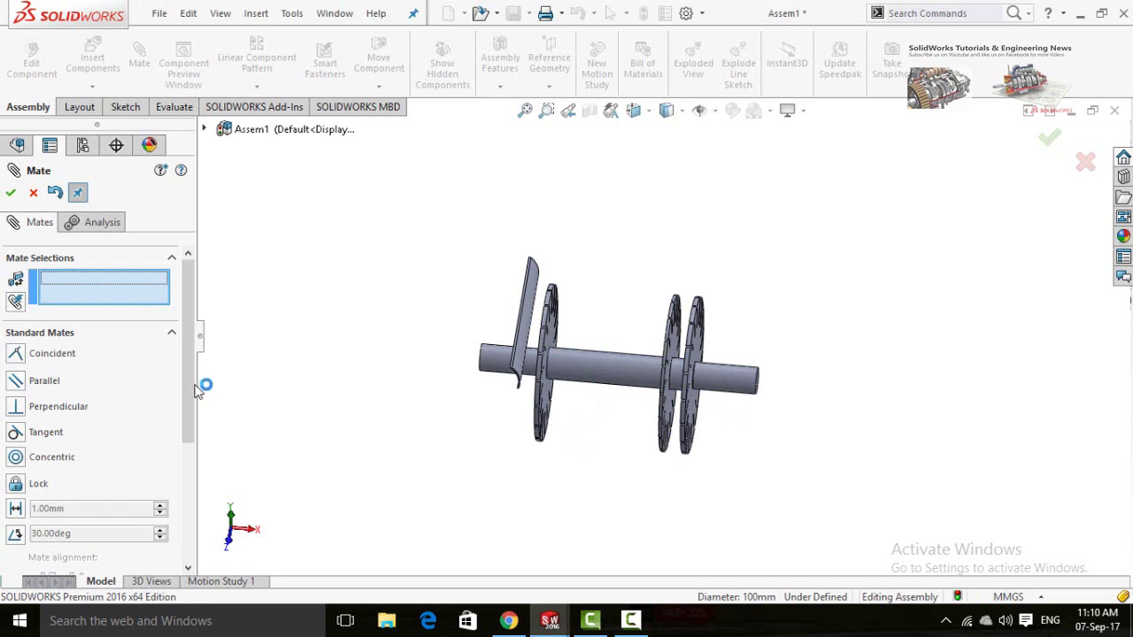
- Start a Centered Width mate with the outer faces of the two Side Discs as the width references
drag(184, 356, 175, 469)
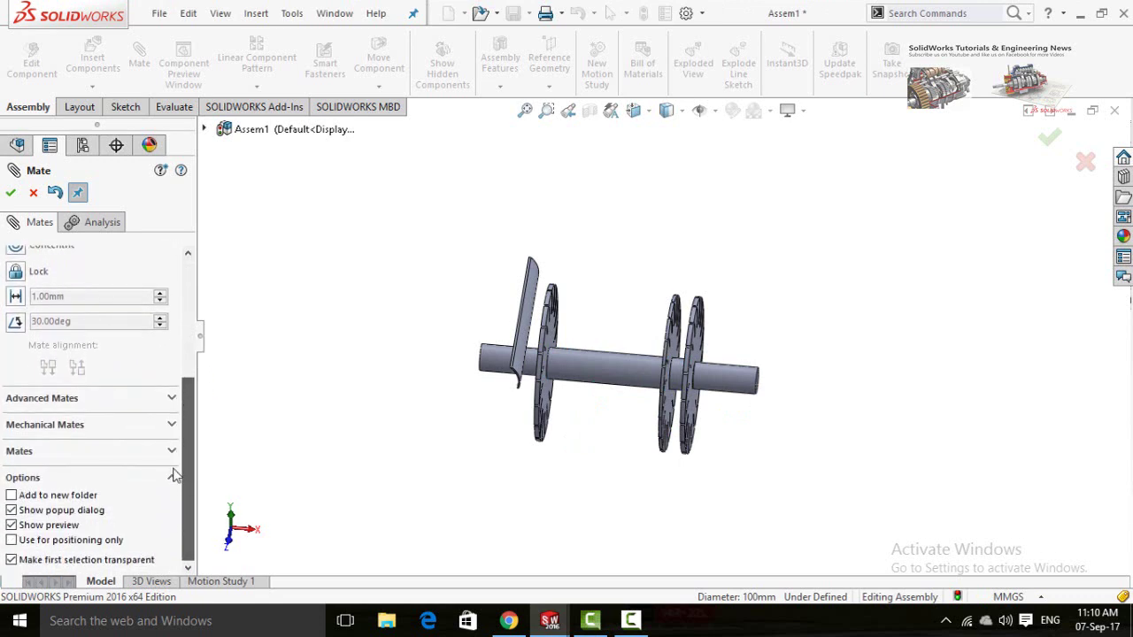
click(173, 399)
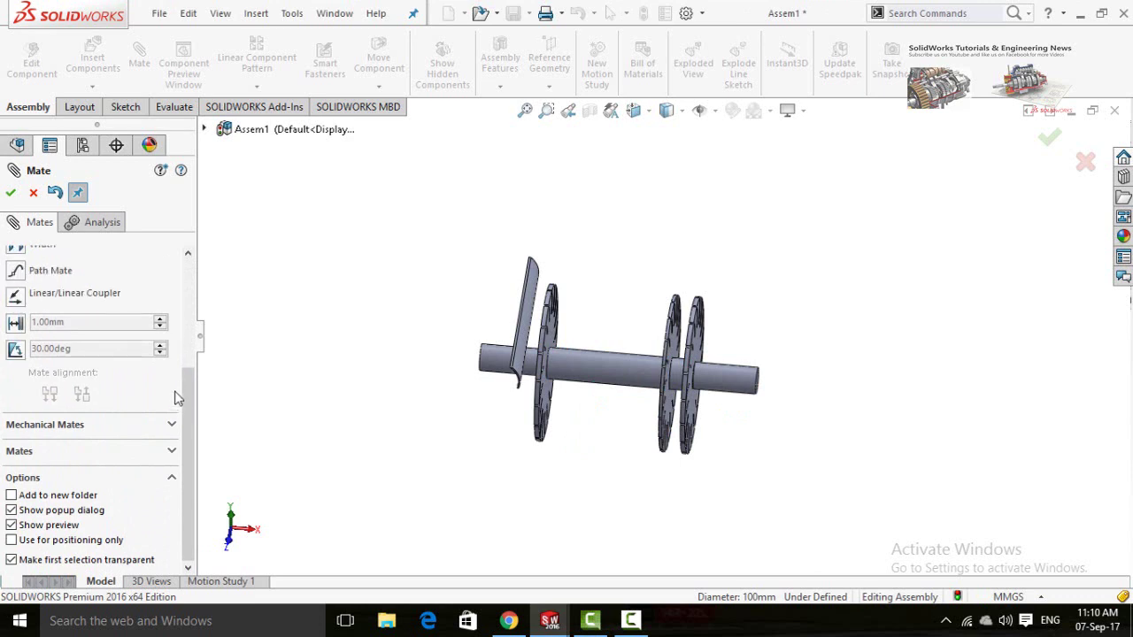
drag(188, 448, 198, 407)
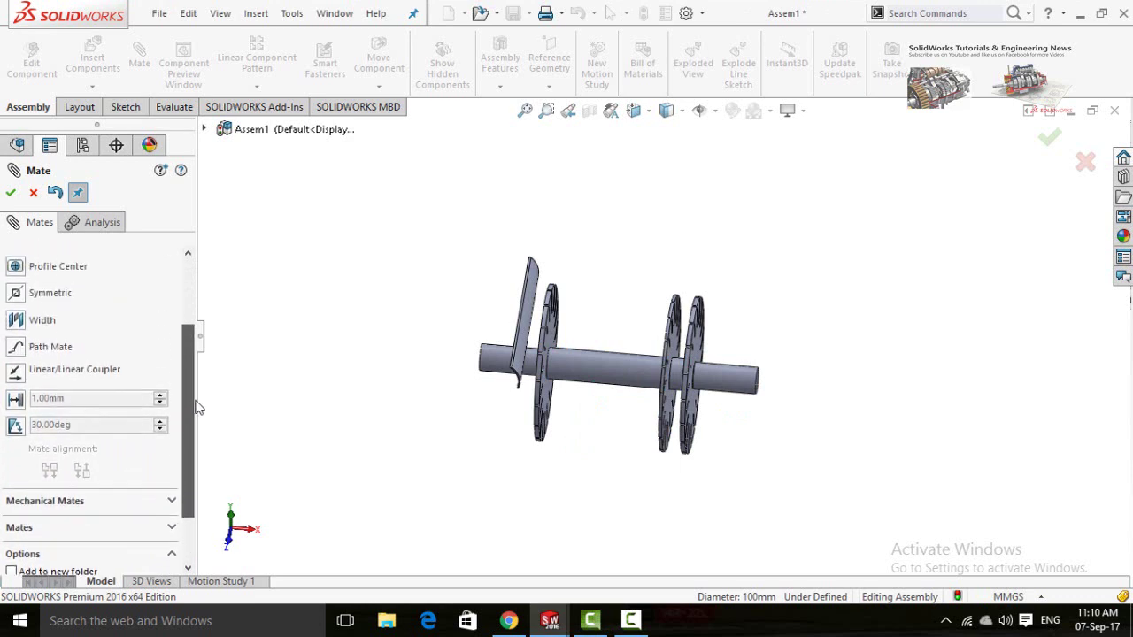
click(16, 329)
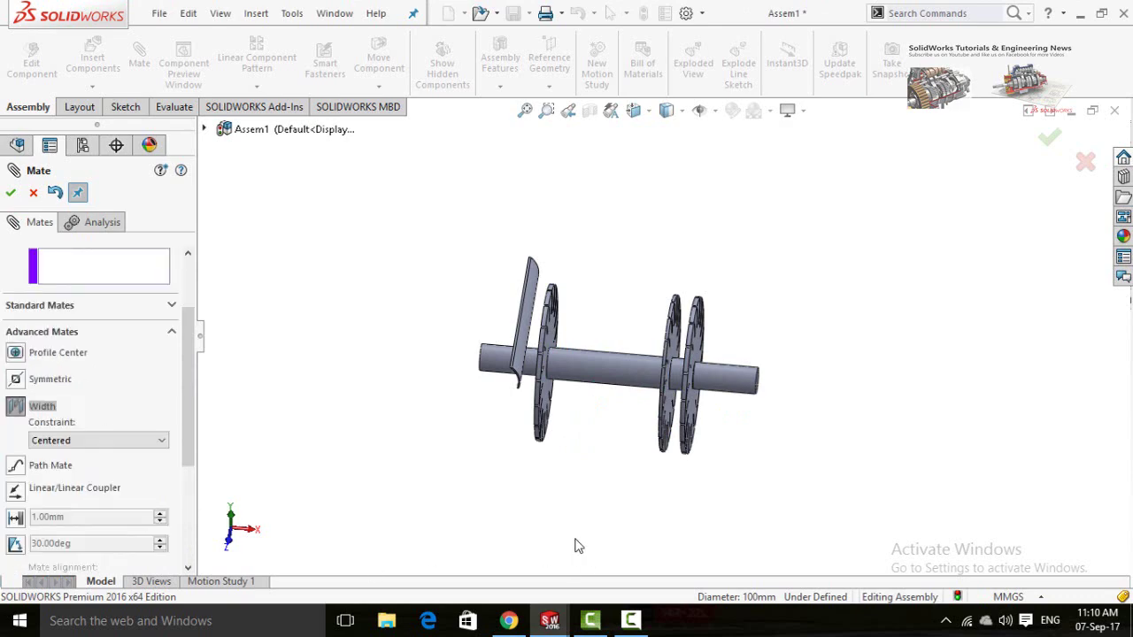
middle_drag(575, 546, 653, 457)
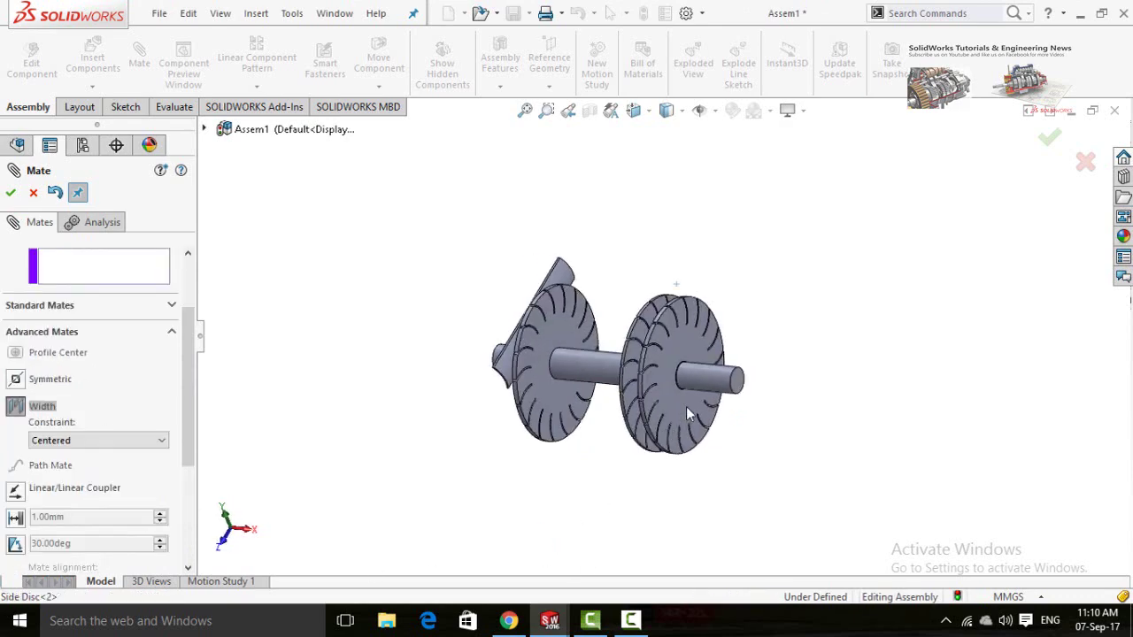
click(686, 406)
middle_drag(473, 526, 549, 466)
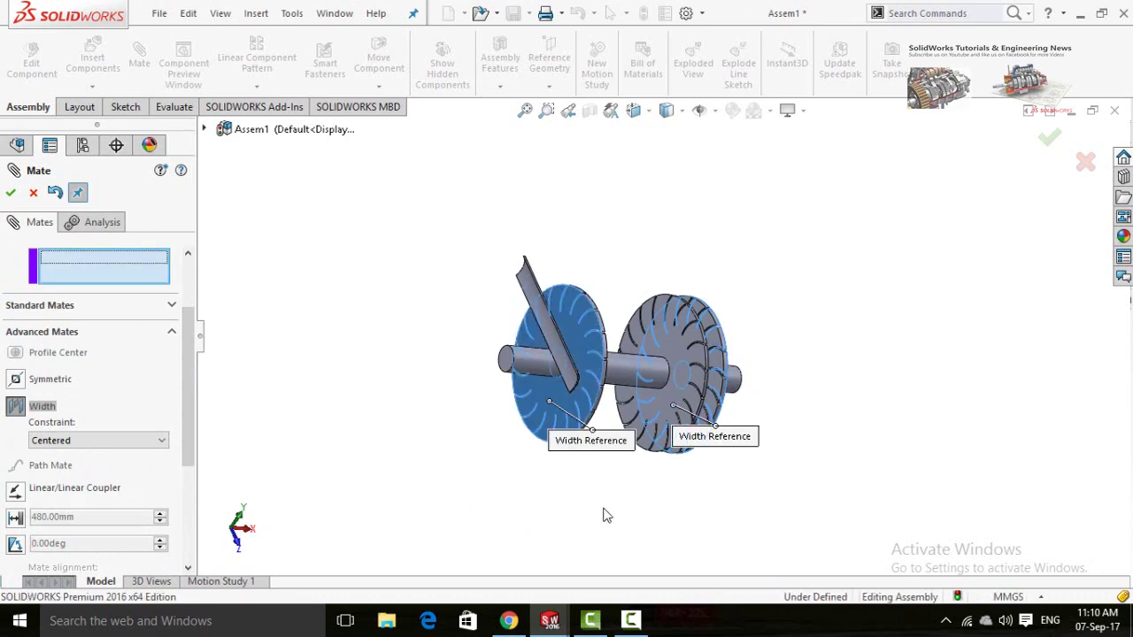
middle_drag(597, 513, 549, 482)
scroll(644, 405, down, 2)
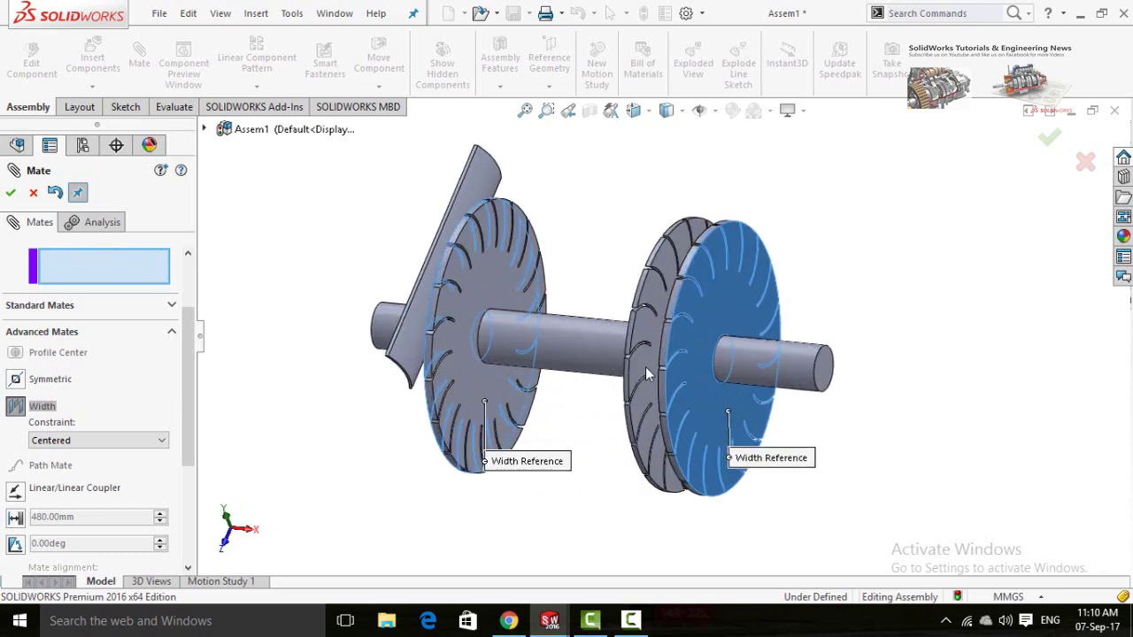
- Use both flat faces of the intermediat disc as tab references and accept the Width mate centring it between the Side Discs
click(644, 367)
middle_drag(585, 553, 682, 433)
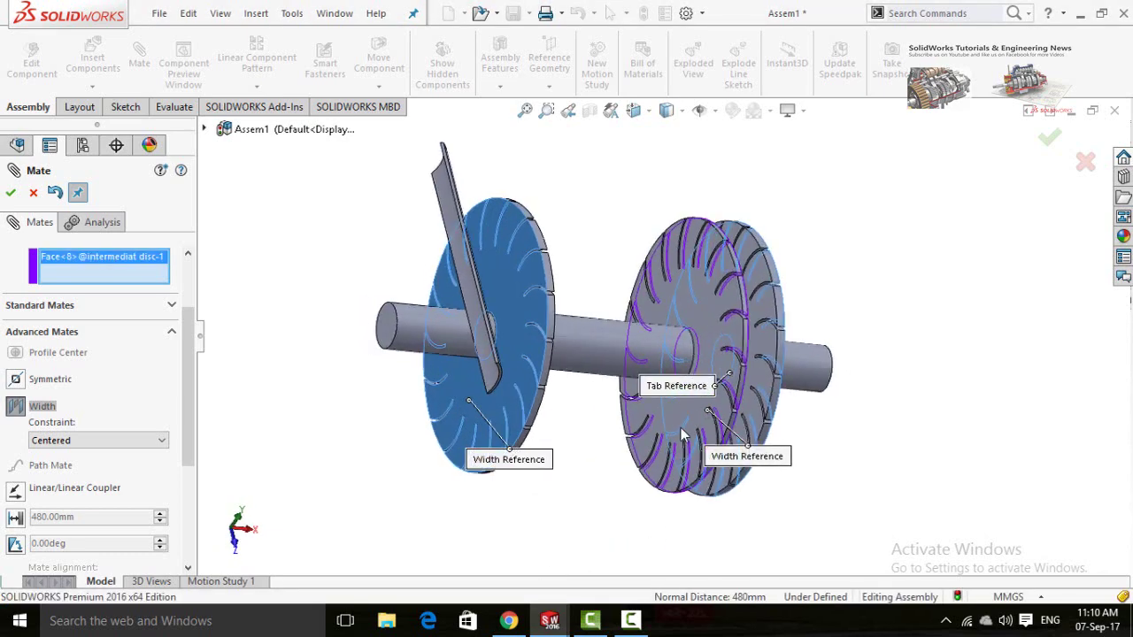
click(707, 339)
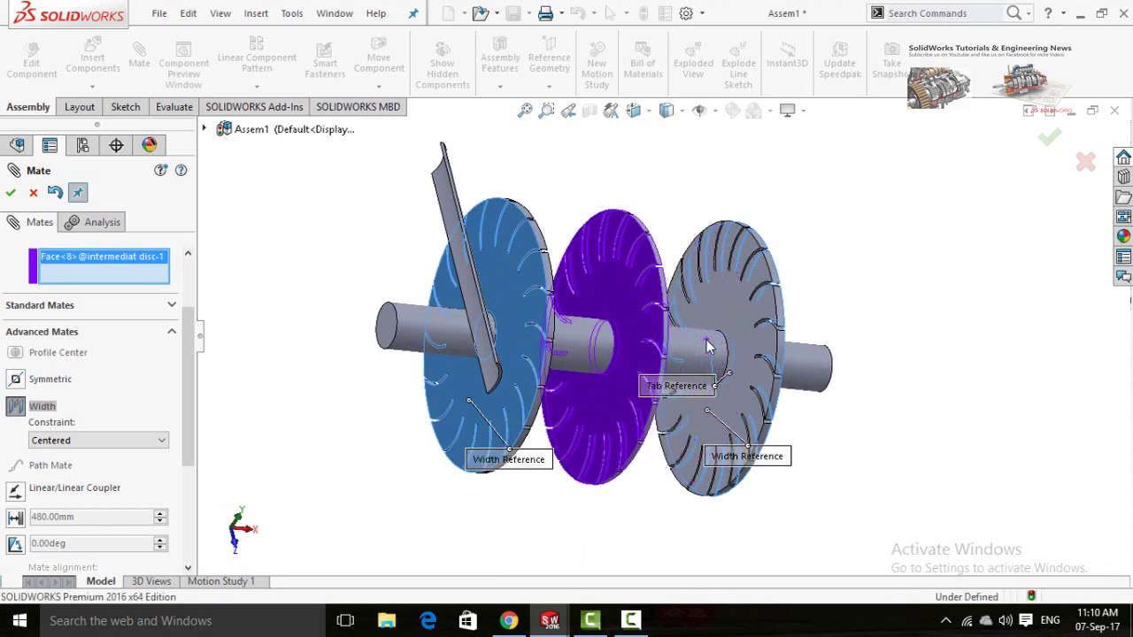
scroll(573, 523, up, 2)
middle_drag(573, 522, 611, 359)
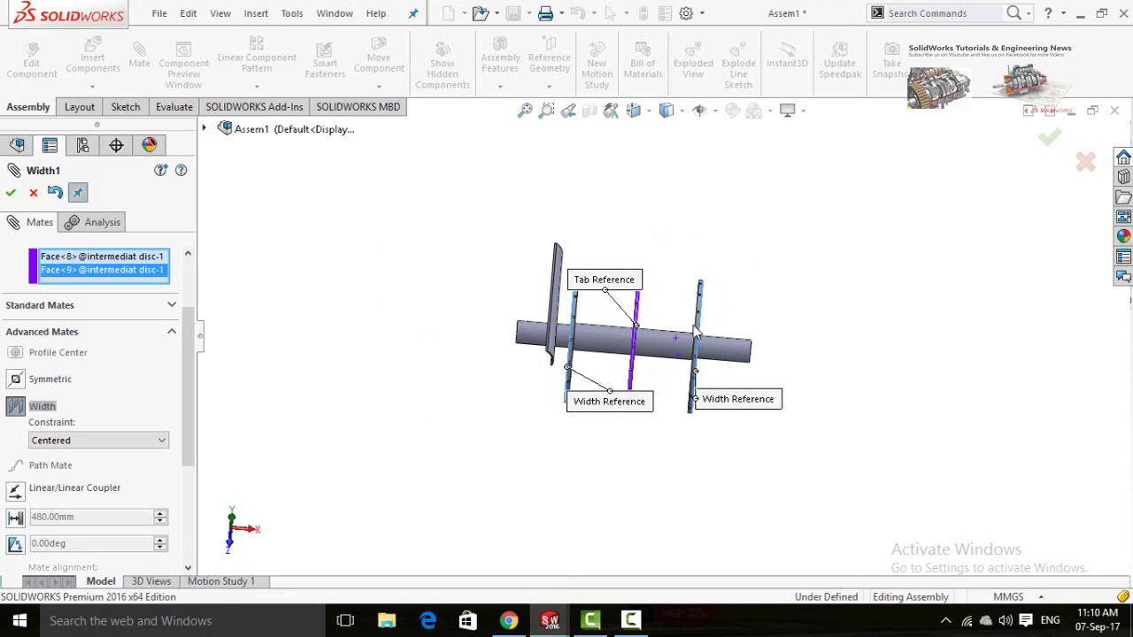
middle_drag(669, 476, 611, 485)
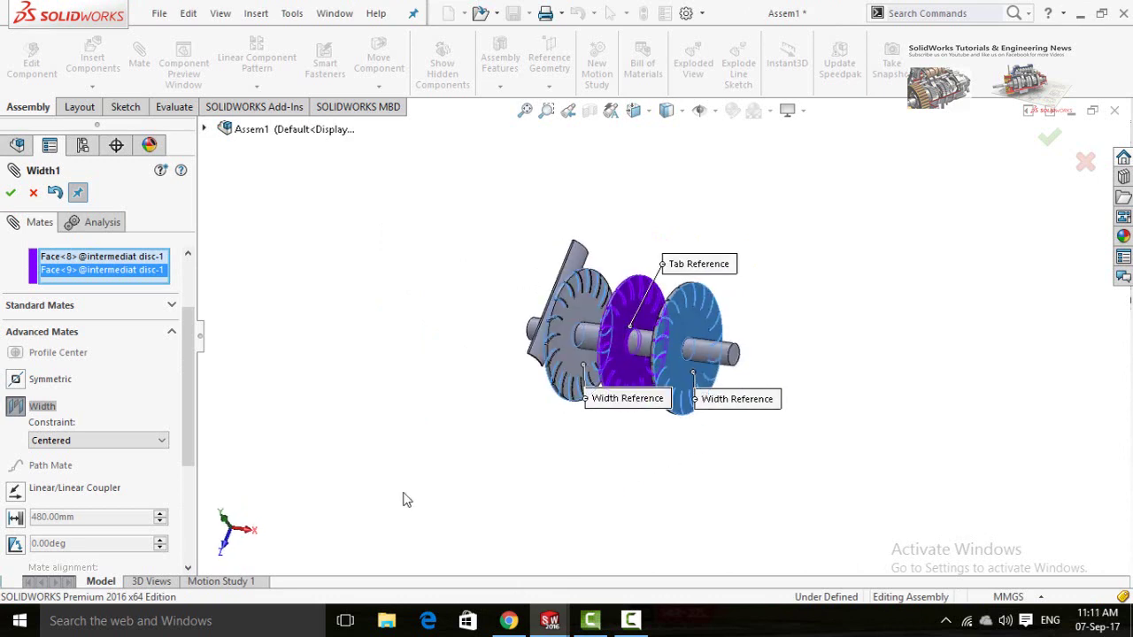
click(10, 193)
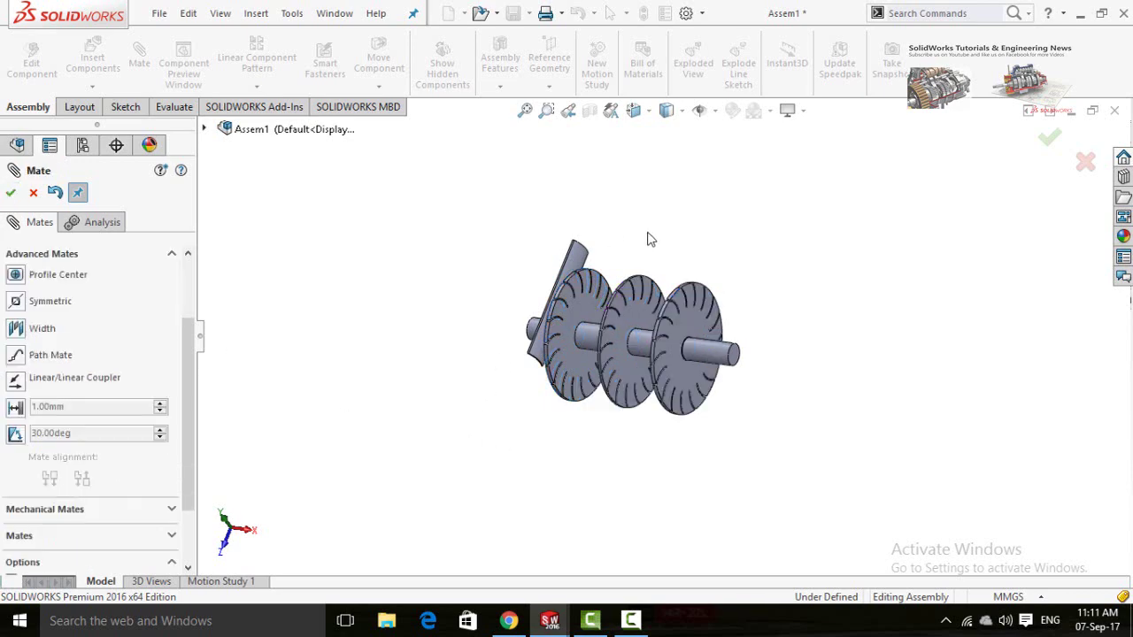
scroll(632, 258, down, 3)
key(Escape)
- Mate the blade's curved face concentric with the curved wall of a slot in the first Side Disc, leaving rotation unlocked
middle_drag(632, 258, 808, 396)
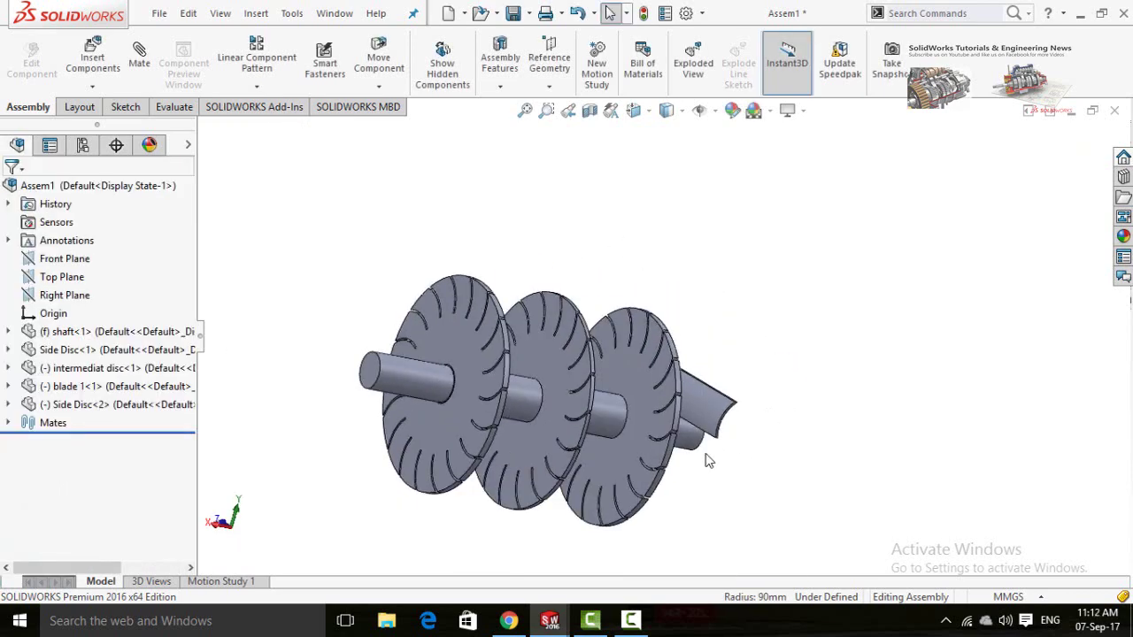
scroll(720, 460, down, 2)
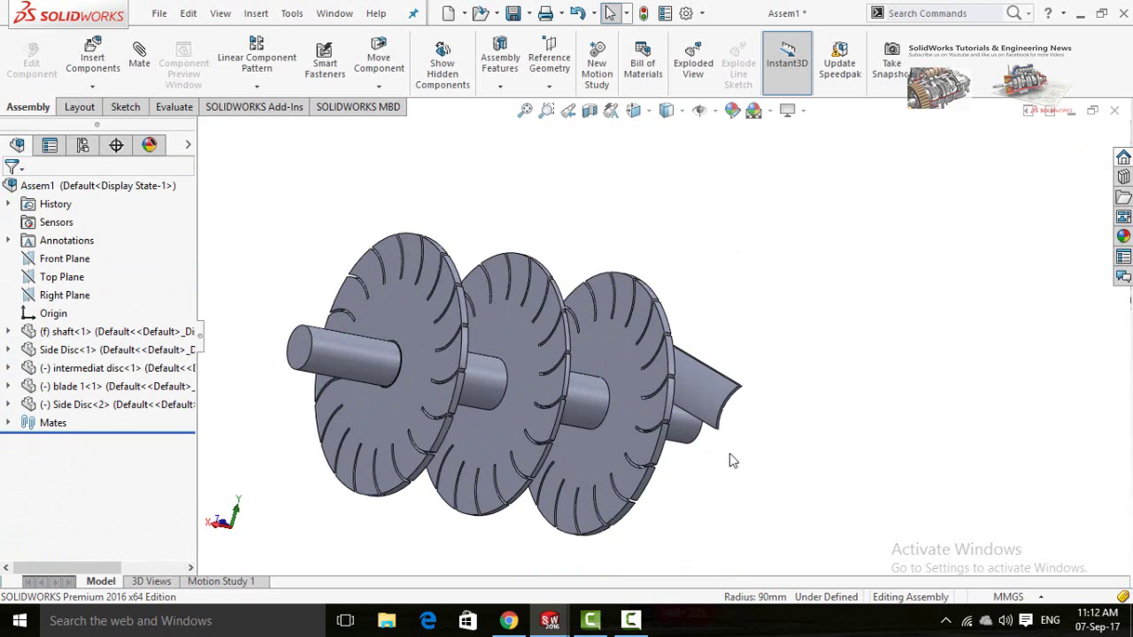
click(706, 403)
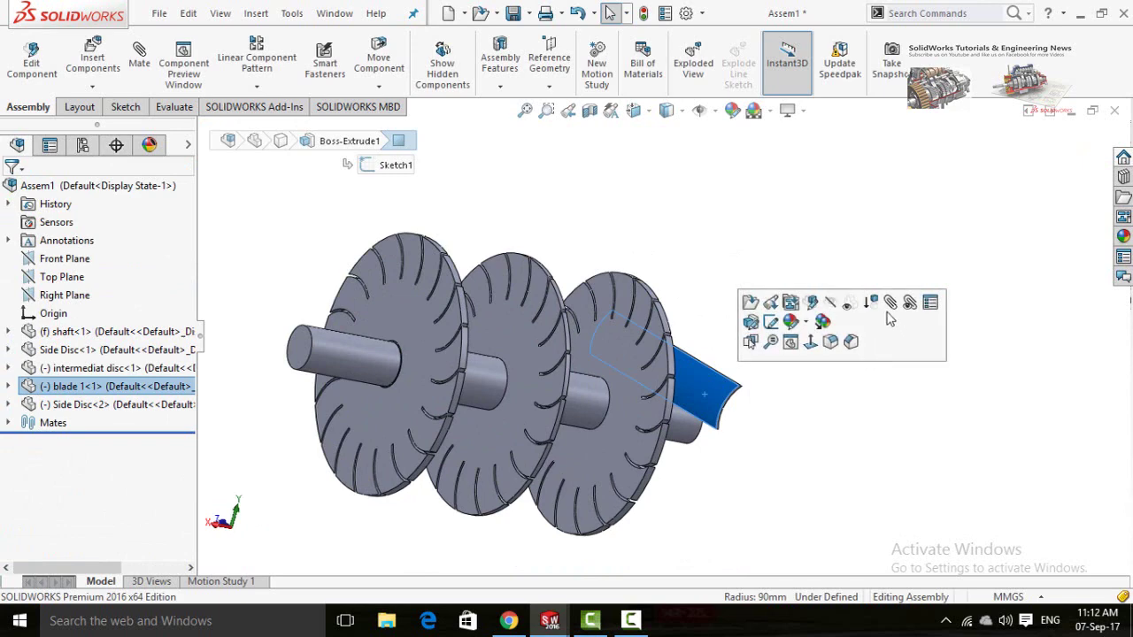
key(m)
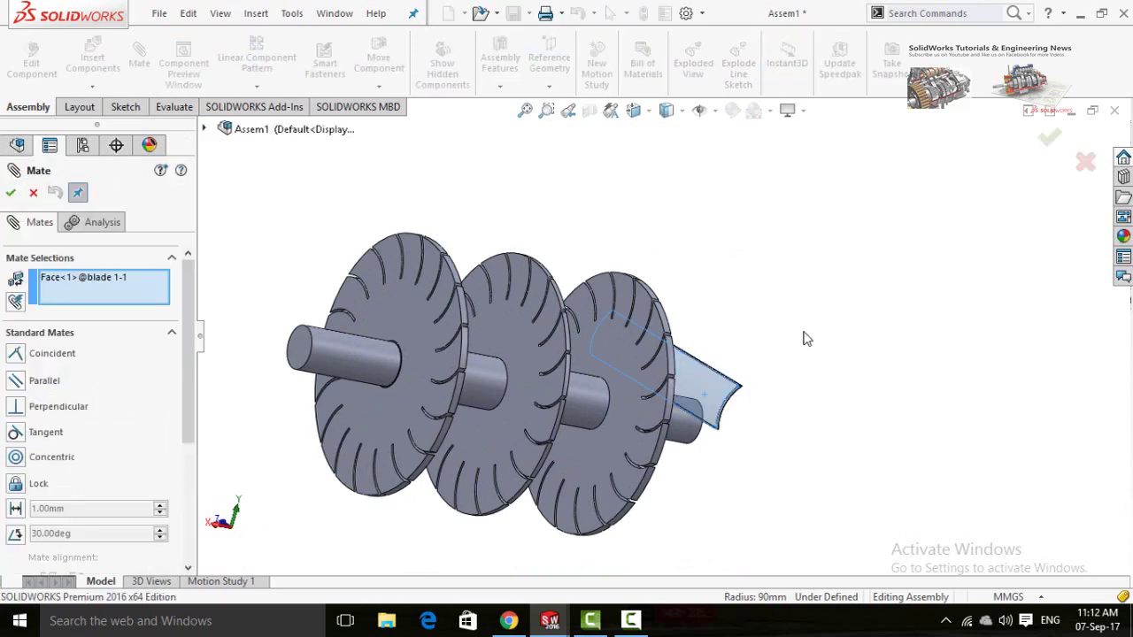
middle_drag(805, 338, 761, 306)
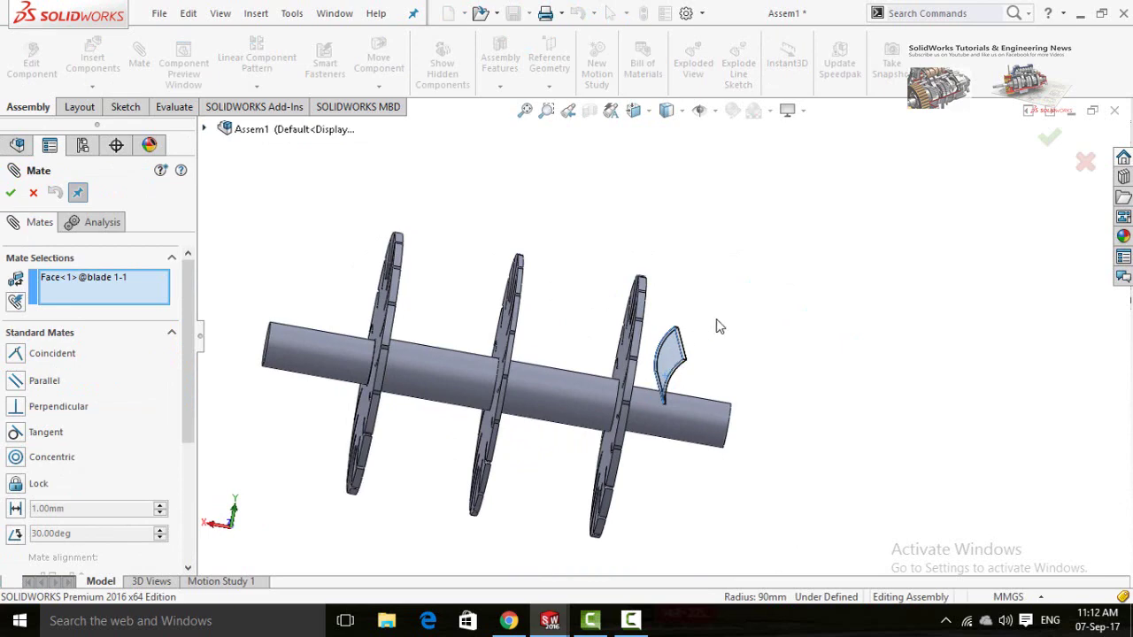
middle_drag(731, 260, 801, 365)
scroll(531, 230, down, 8)
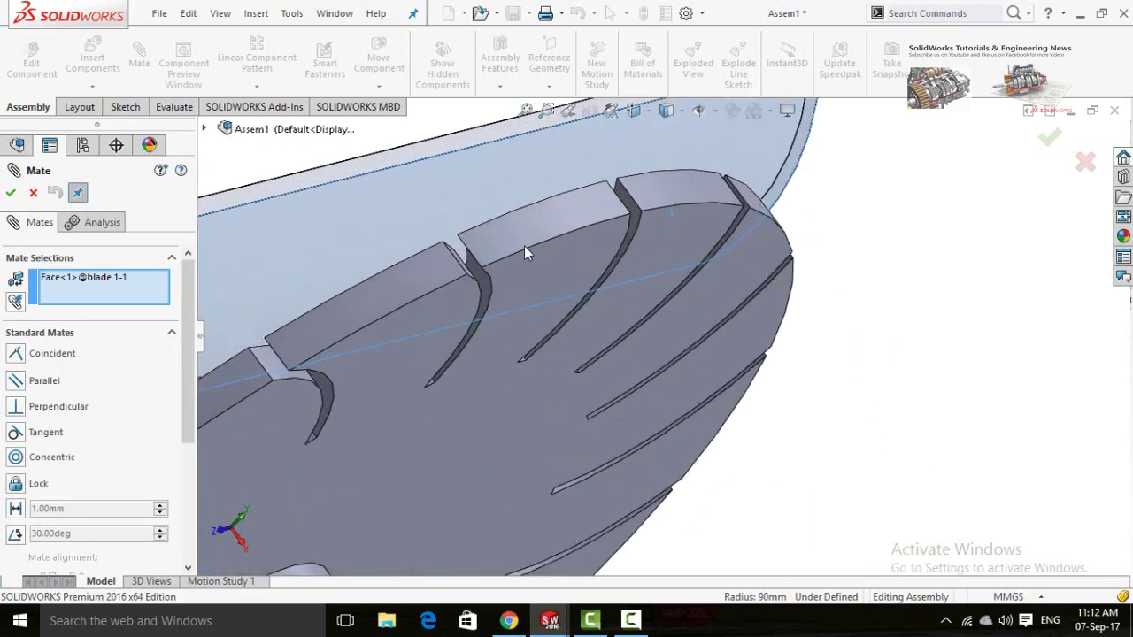
click(482, 336)
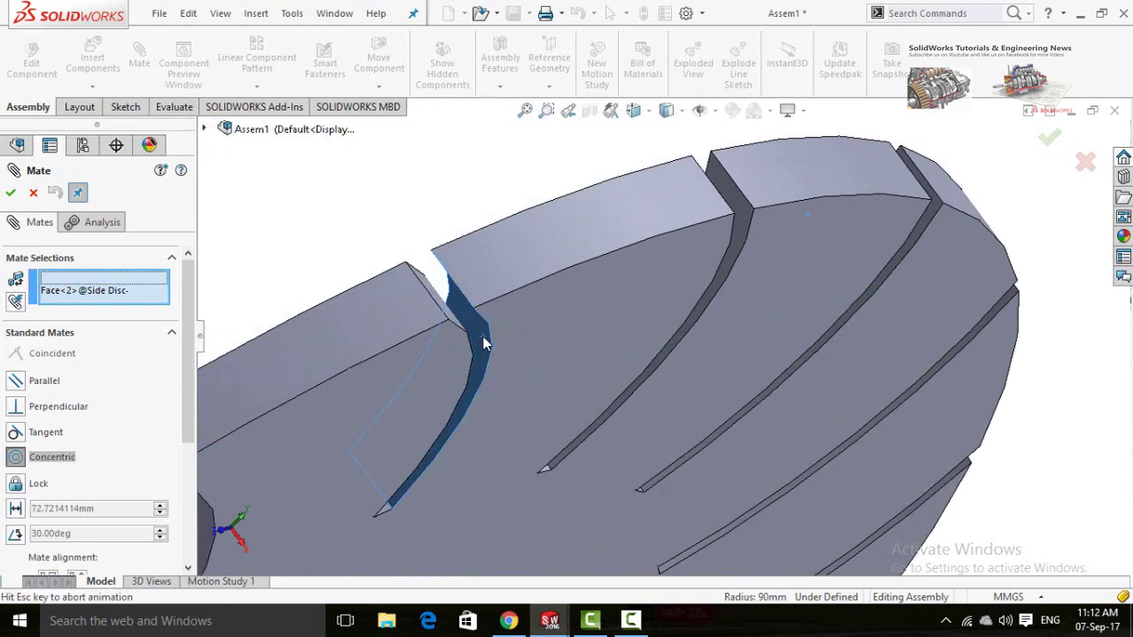
scroll(662, 334, up, 8)
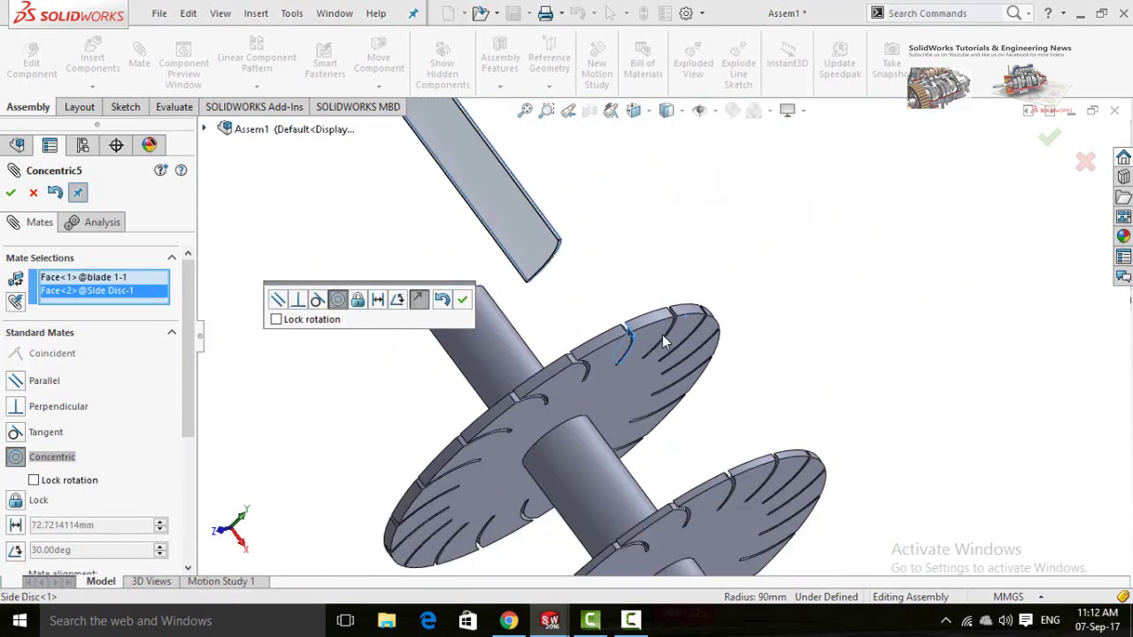
middle_drag(431, 384, 372, 265)
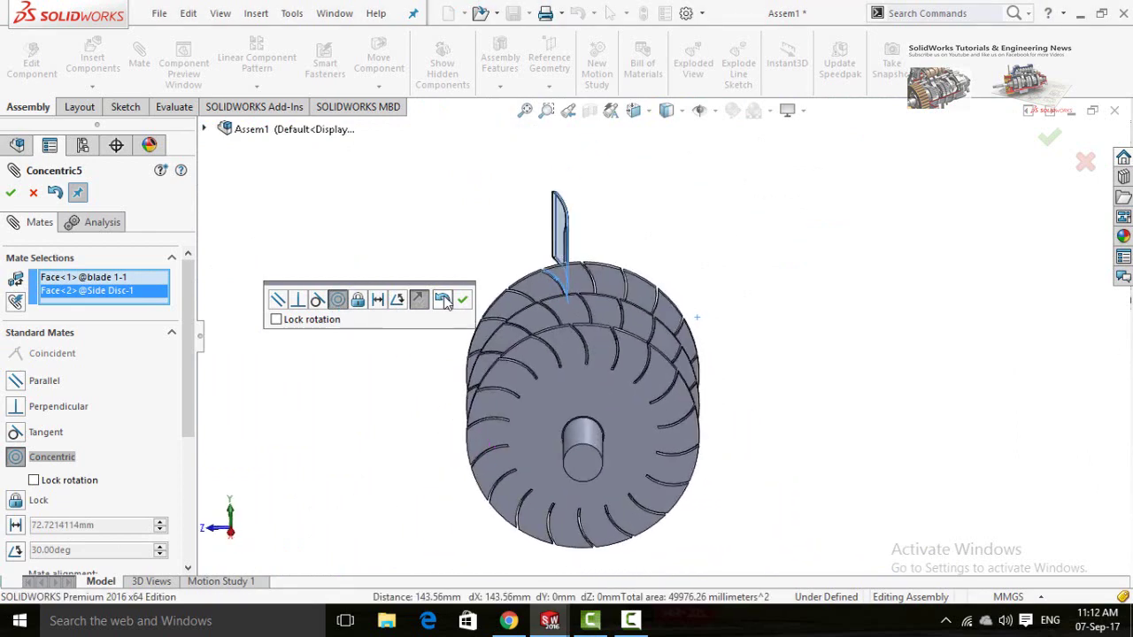
click(462, 300)
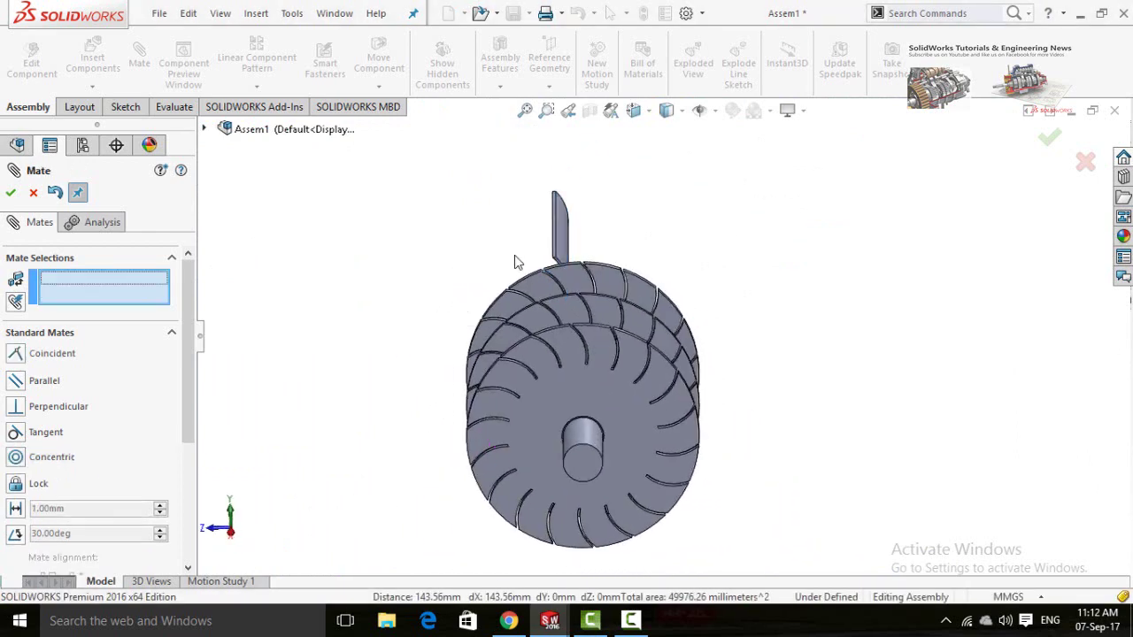
- Mate the inner end face of that Side Disc slot coincident with the blade's long narrow edge face
scroll(501, 273, down, 3)
middle_drag(501, 273, 701, 331)
scroll(699, 333, down, 6)
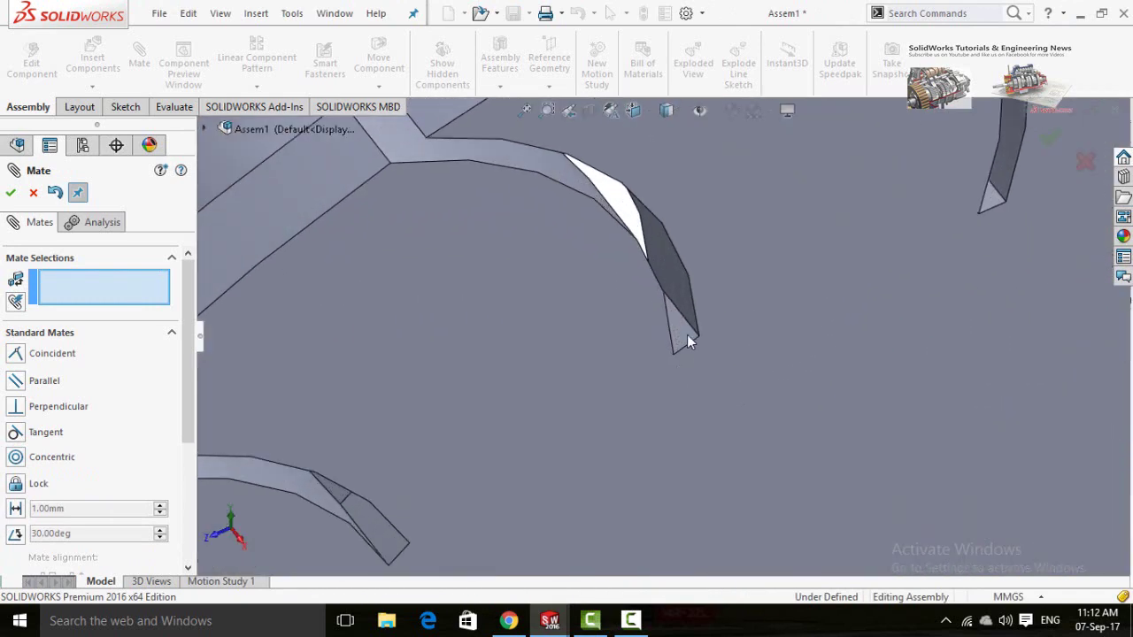
click(680, 333)
scroll(678, 372, up, 6)
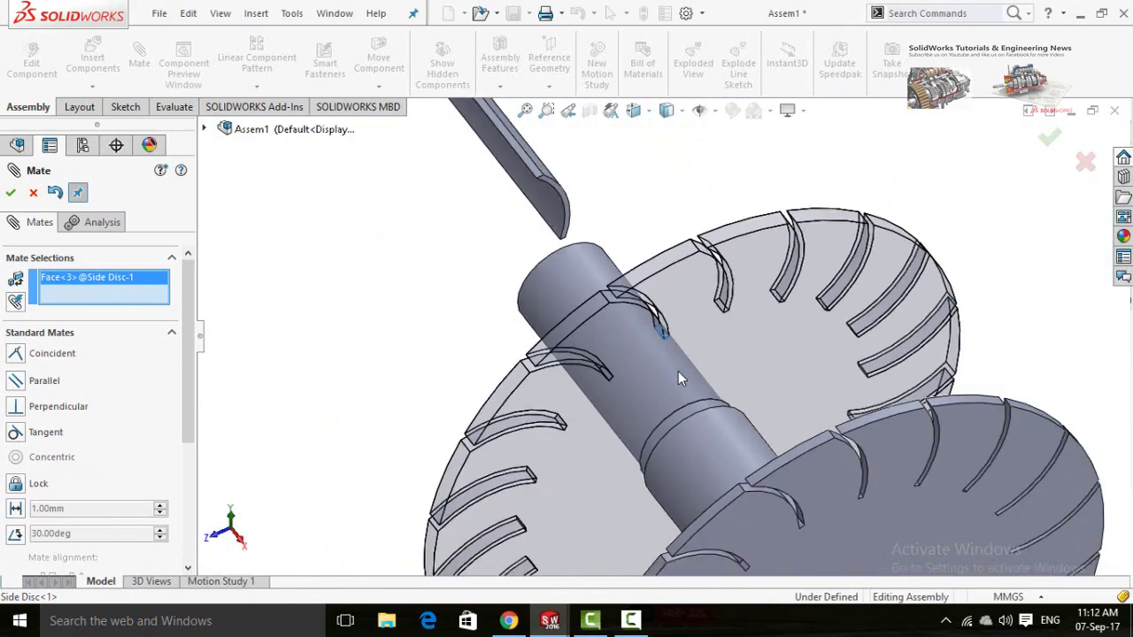
scroll(678, 372, up, 3)
middle_drag(538, 319, 589, 239)
scroll(588, 237, down, 5)
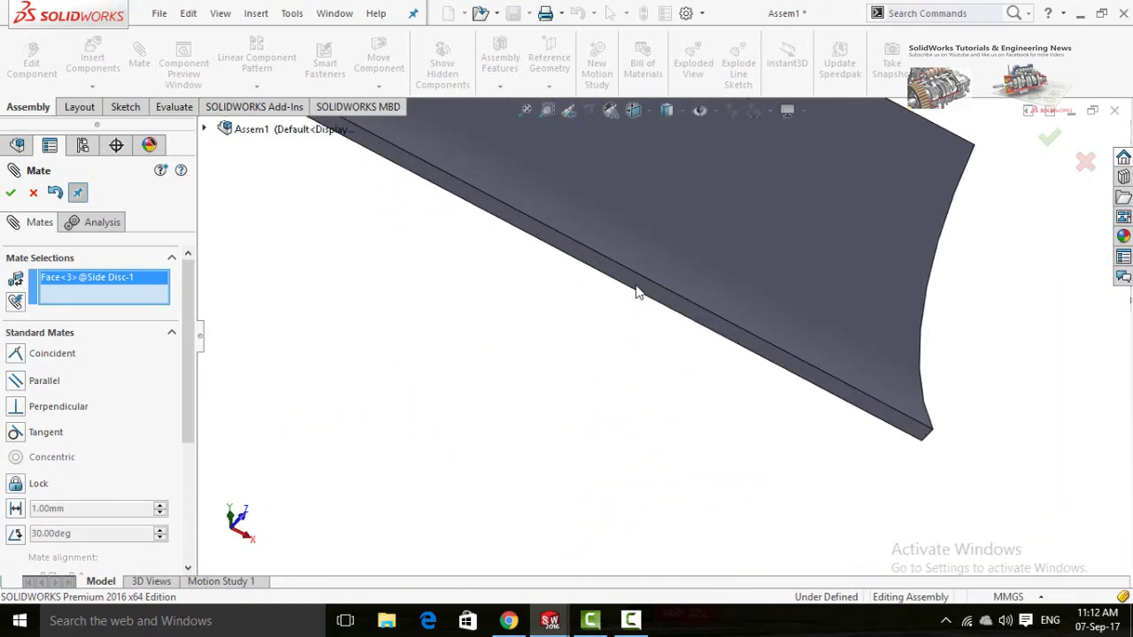
click(654, 295)
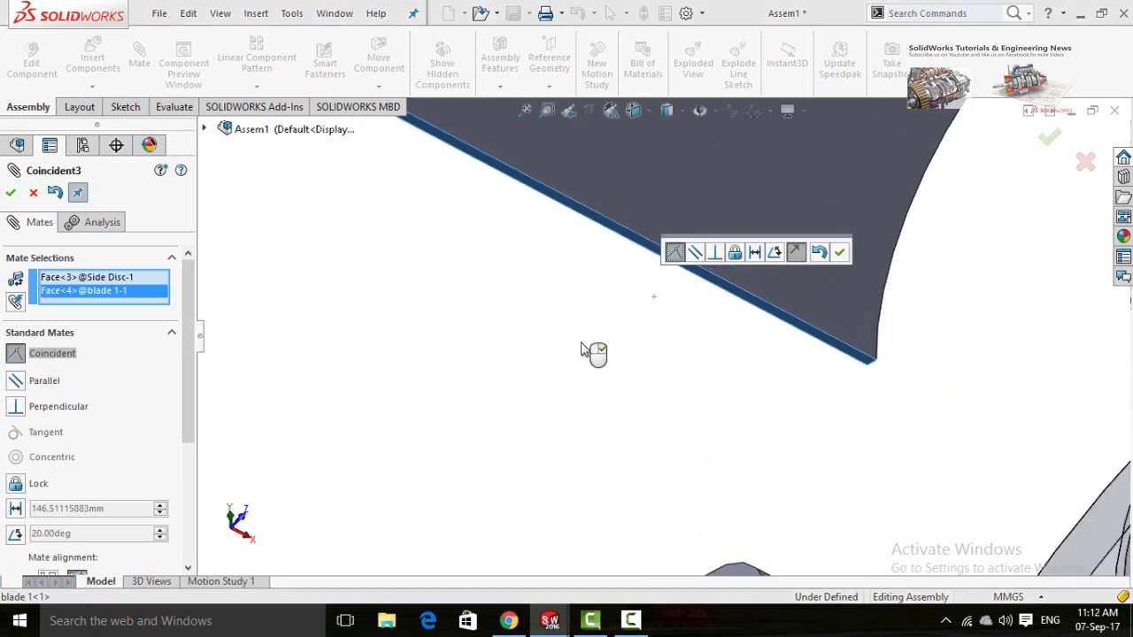
scroll(588, 350, up, 3)
scroll(593, 352, up, 3)
middle_drag(508, 374, 478, 362)
click(839, 252)
scroll(865, 303, up, 4)
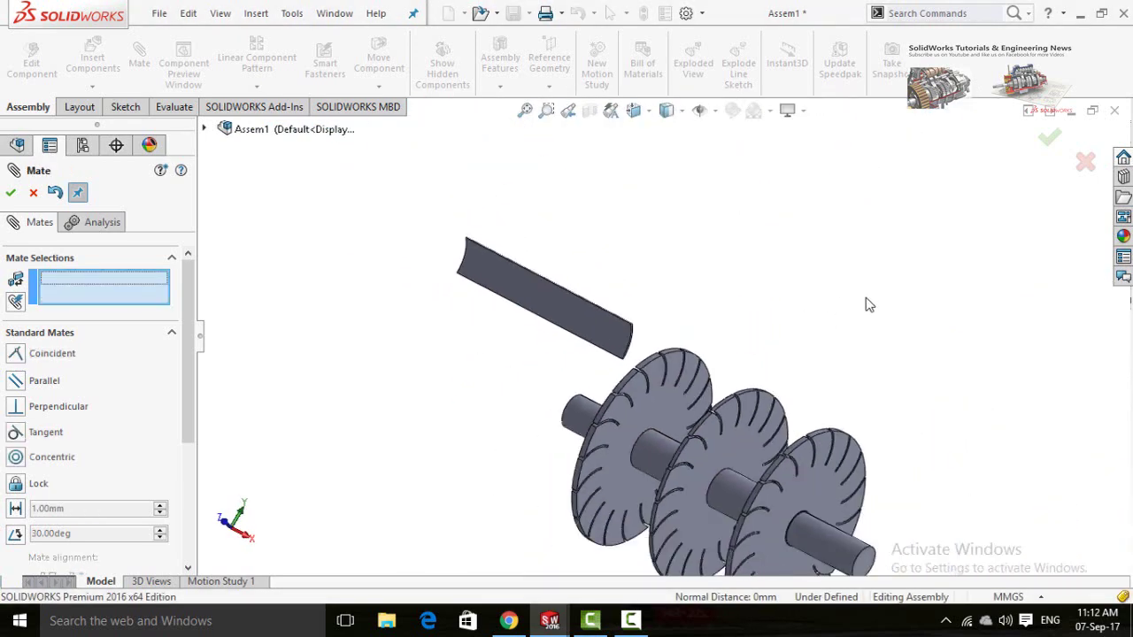
- Set up another Centered Width mate, again referencing the outer faces of both Side Discs as the width
middle_drag(760, 273, 862, 322)
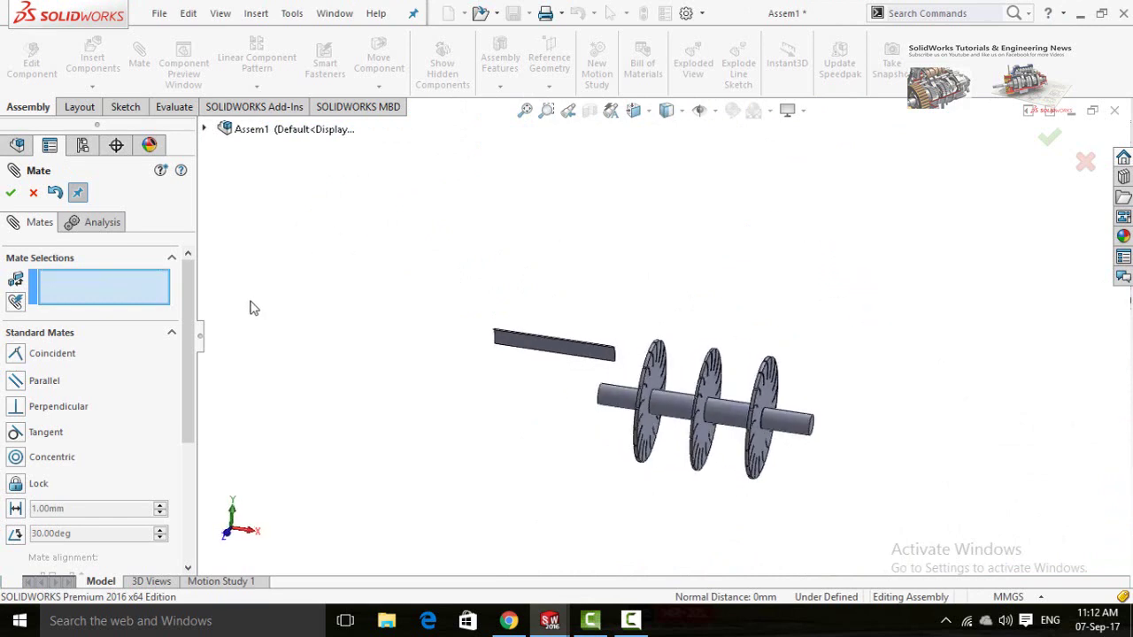
scroll(124, 434, down, 5)
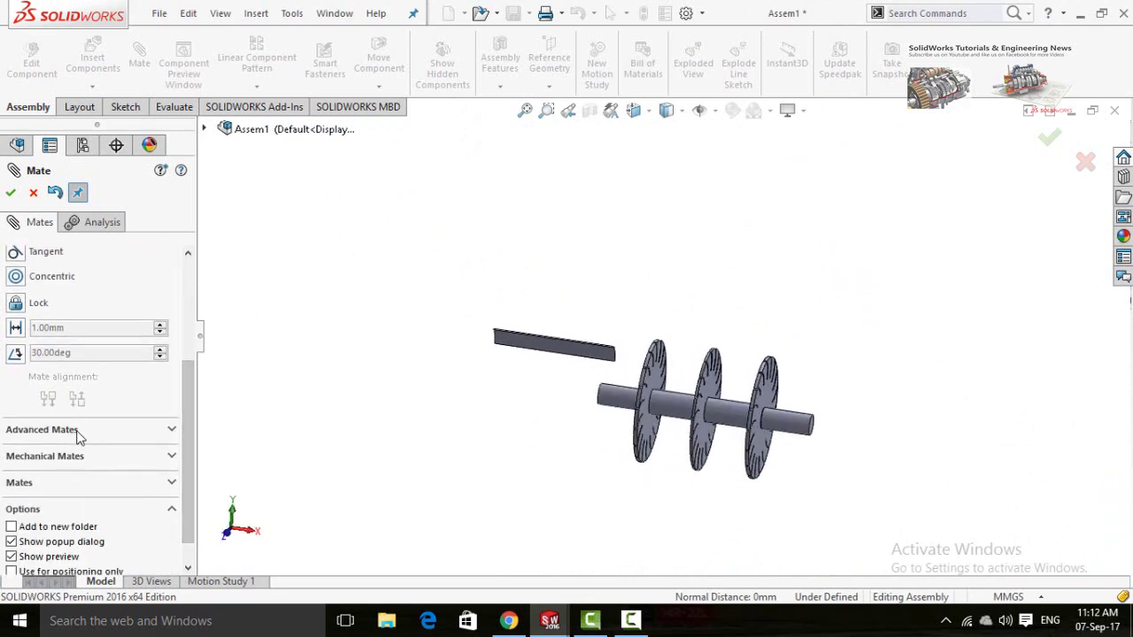
click(76, 431)
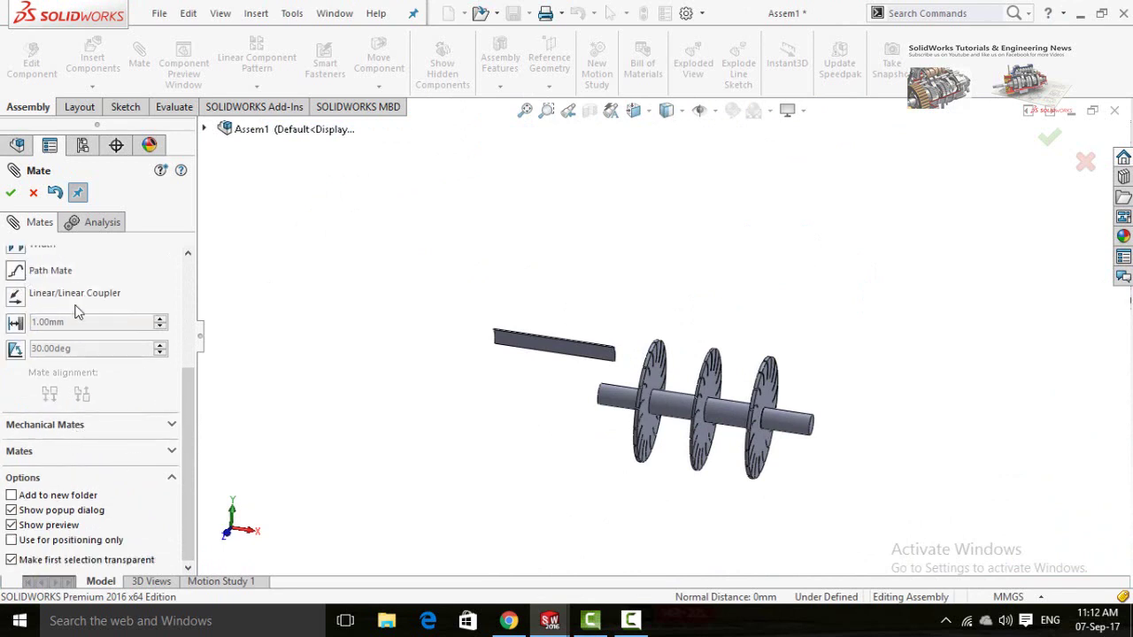
scroll(187, 418, up, 3)
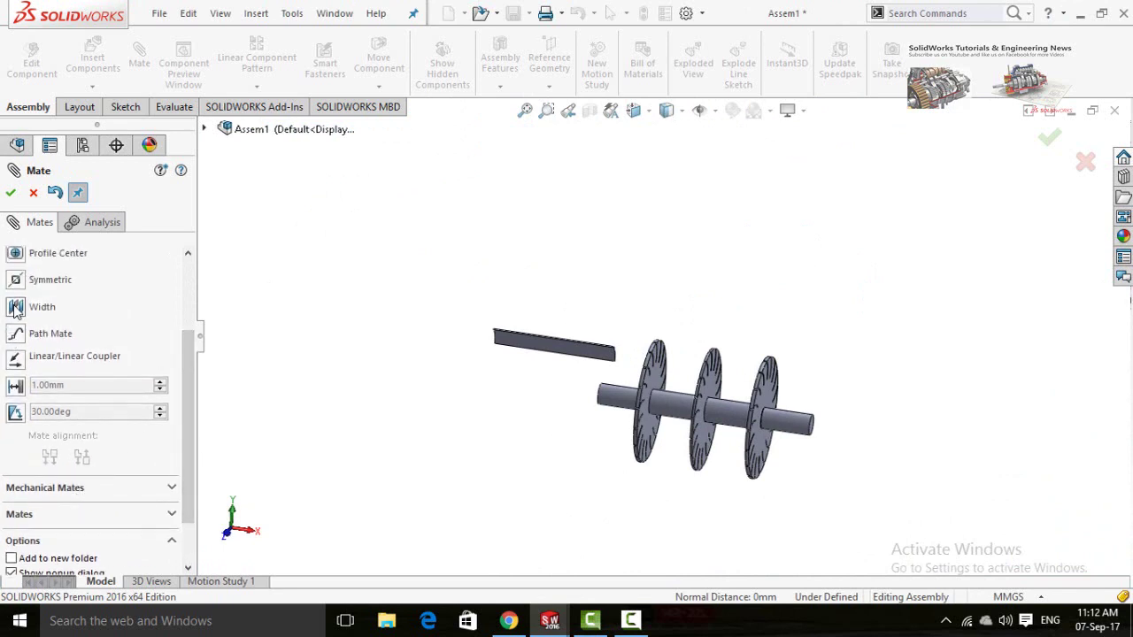
click(15, 307)
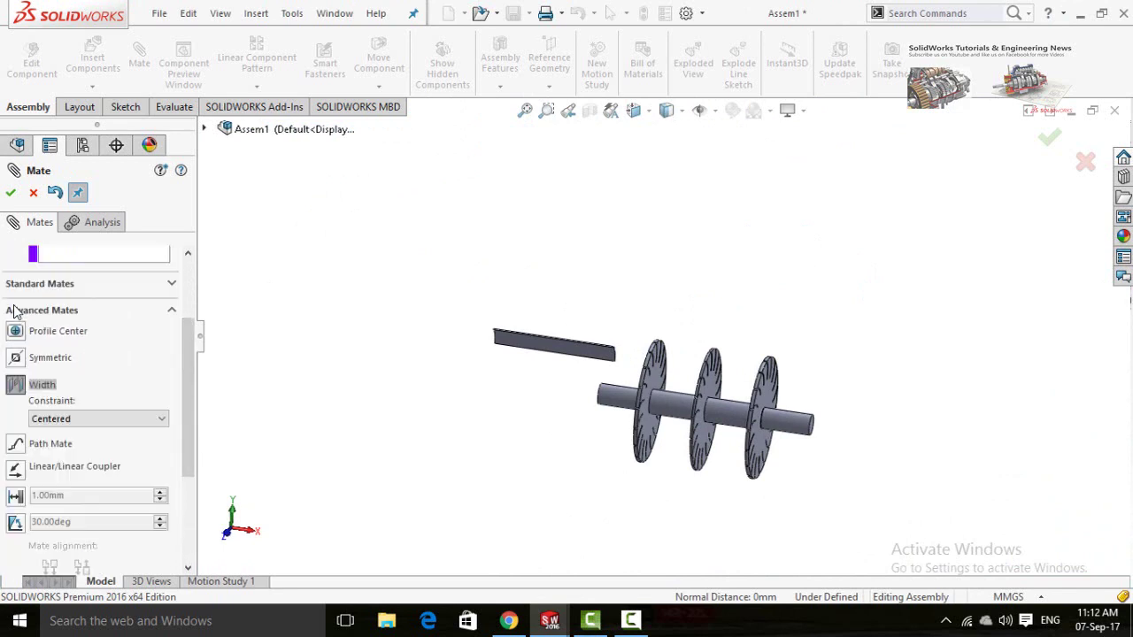
click(631, 621)
click(1052, 541)
middle_drag(490, 415, 457, 412)
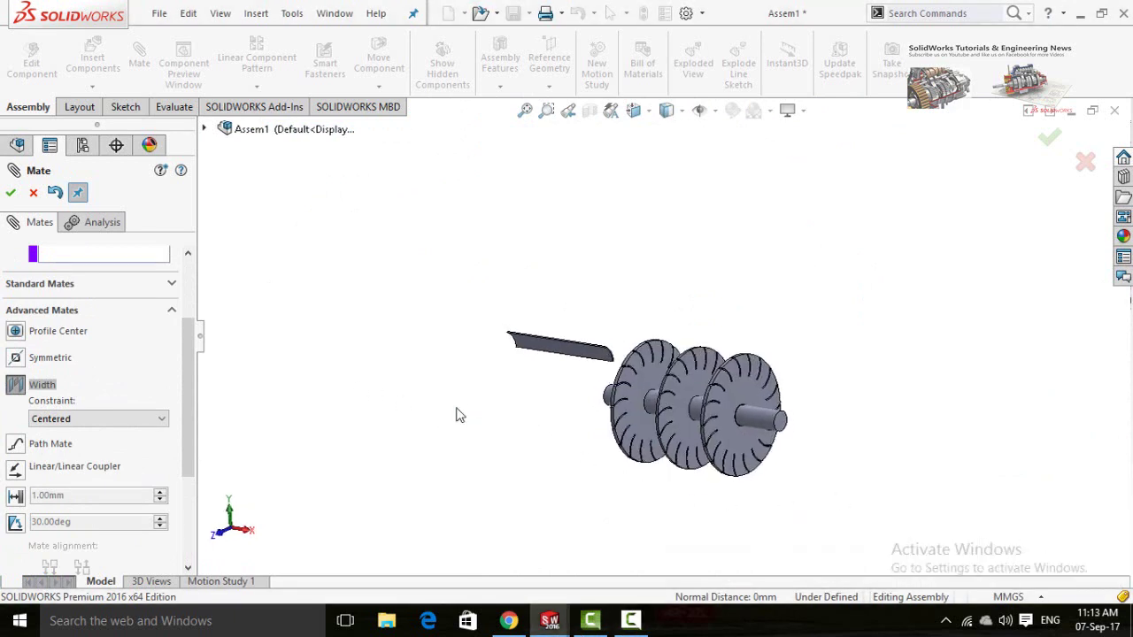
click(712, 423)
middle_drag(545, 431, 531, 451)
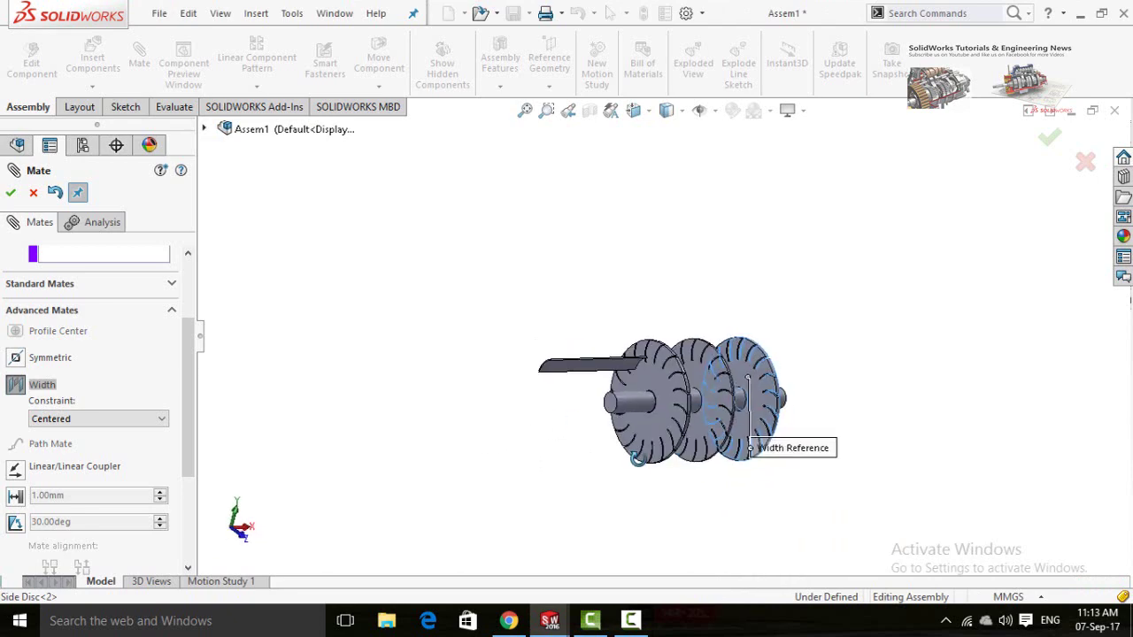
click(602, 444)
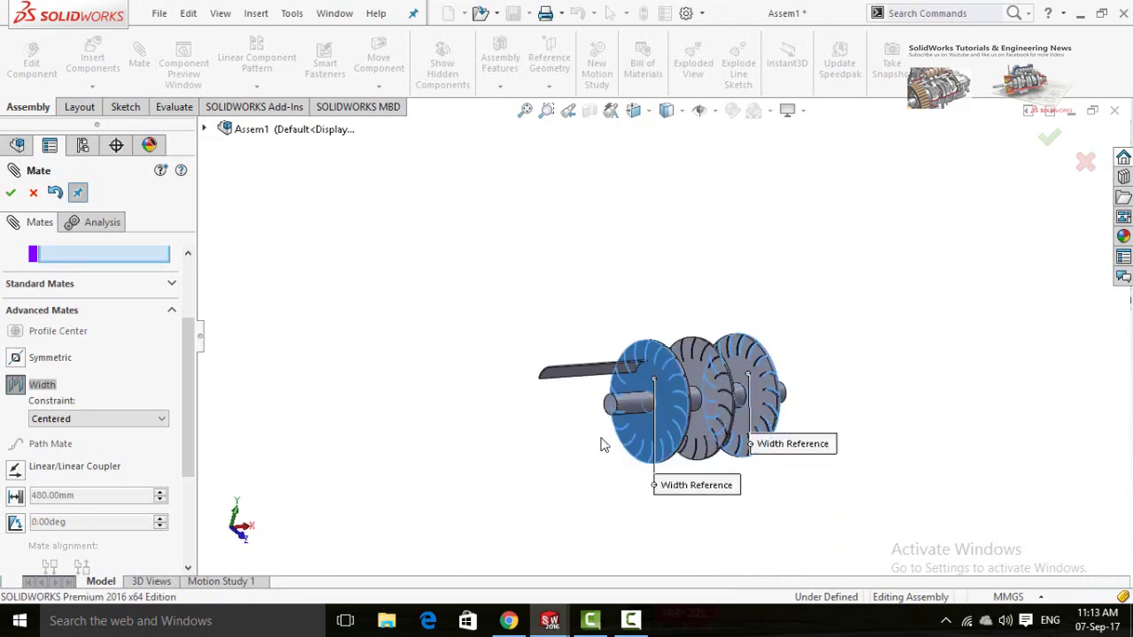
- Use both curved end faces of the blade as tab references and accept the Width mate centring it between the Side Discs
scroll(495, 440, down, 8)
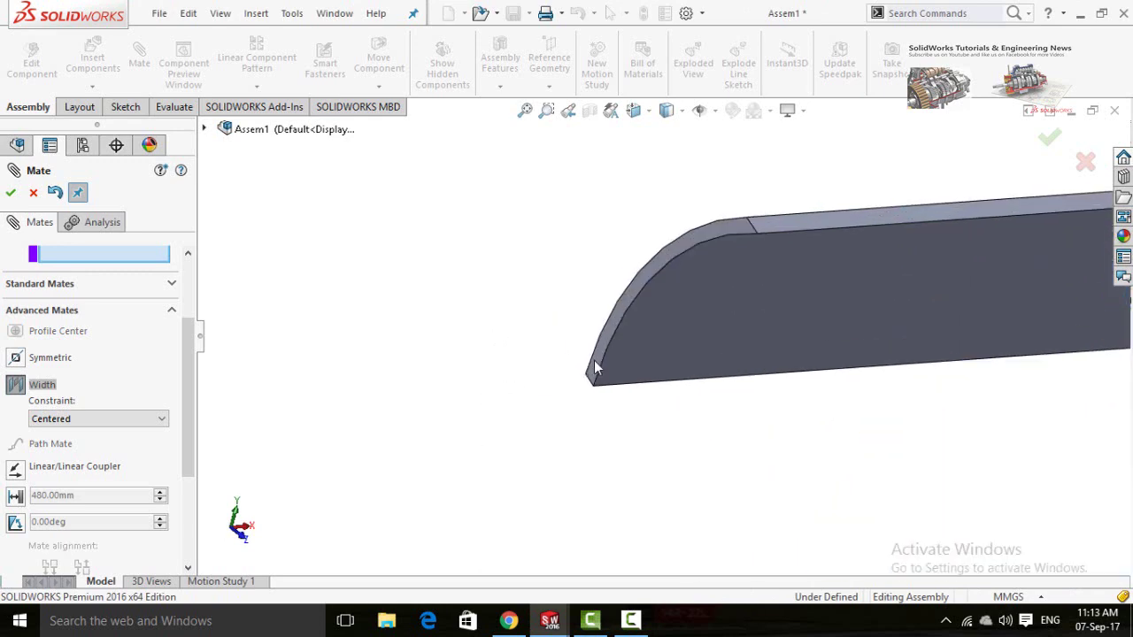
click(591, 370)
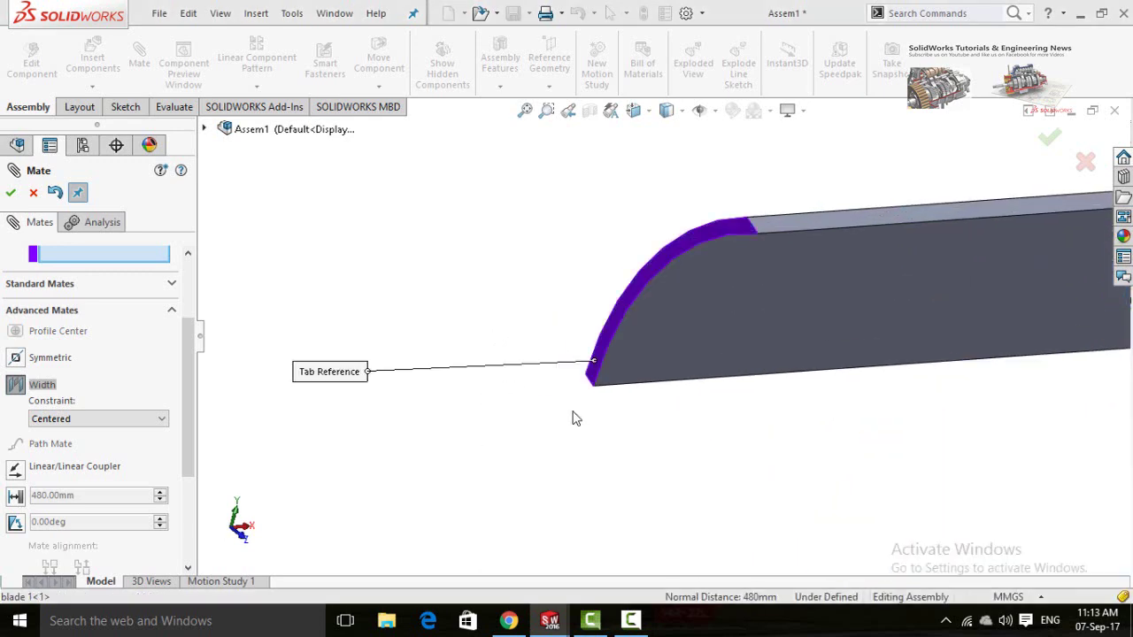
scroll(575, 413, up, 5)
middle_drag(698, 393, 769, 291)
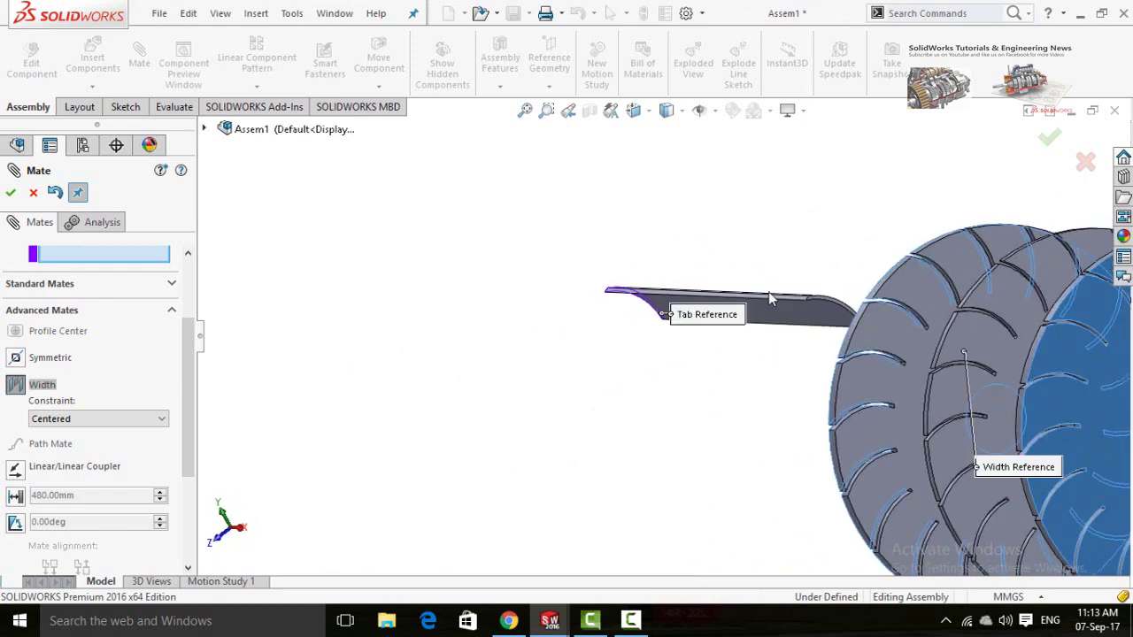
scroll(831, 304, down, 6)
scroll(828, 362, down, 3)
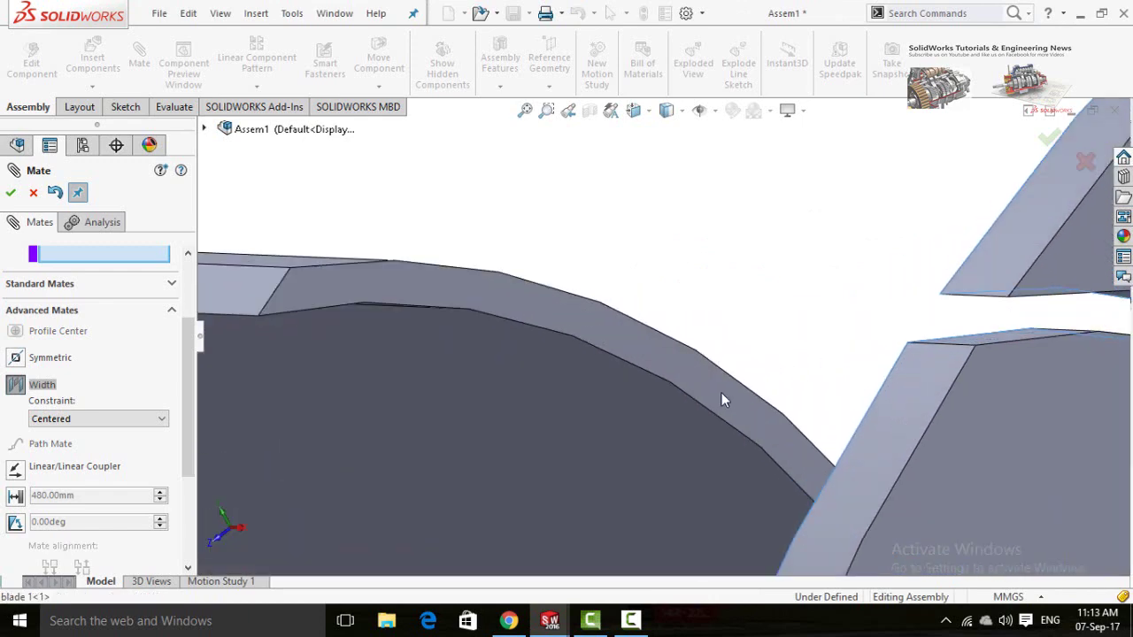
click(720, 399)
scroll(619, 513, up, 4)
scroll(610, 496, up, 6)
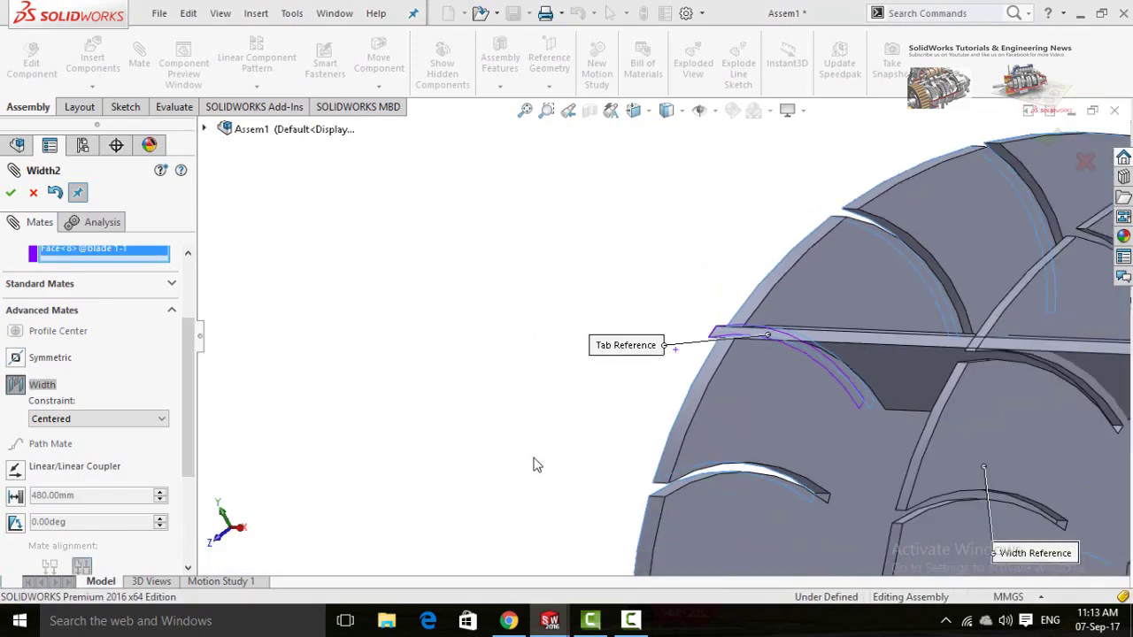
middle_drag(509, 428, 360, 384)
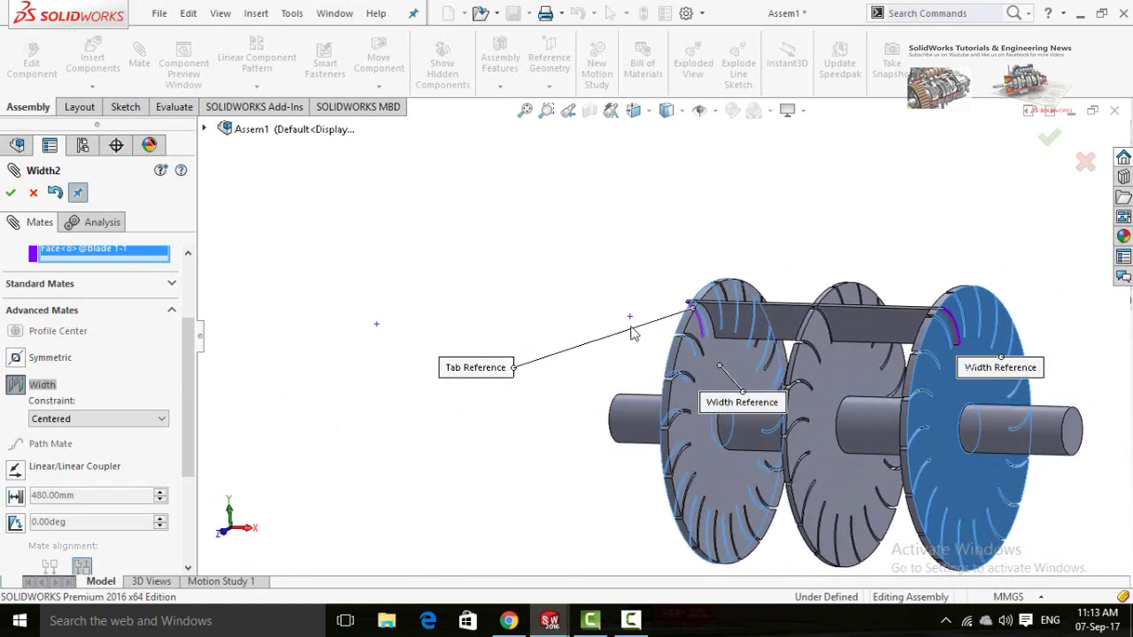
click(10, 194)
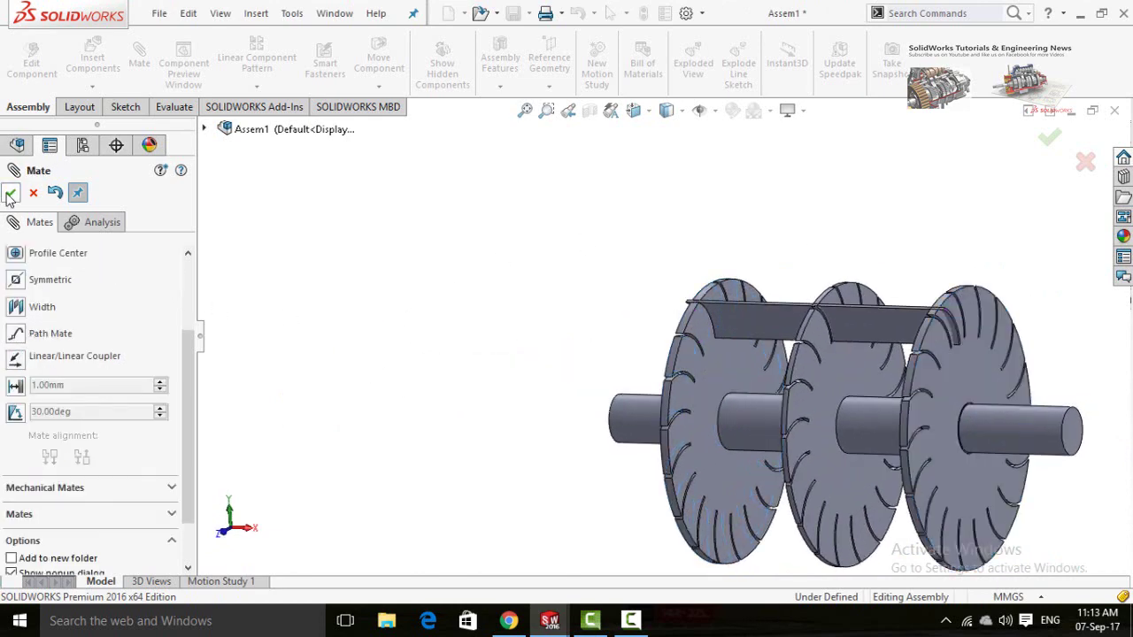
click(10, 194)
- Mate the outer slot edge of the first Side Disc coincident with the matching slot corner point on the intermediat disc
middle_drag(537, 338, 527, 374)
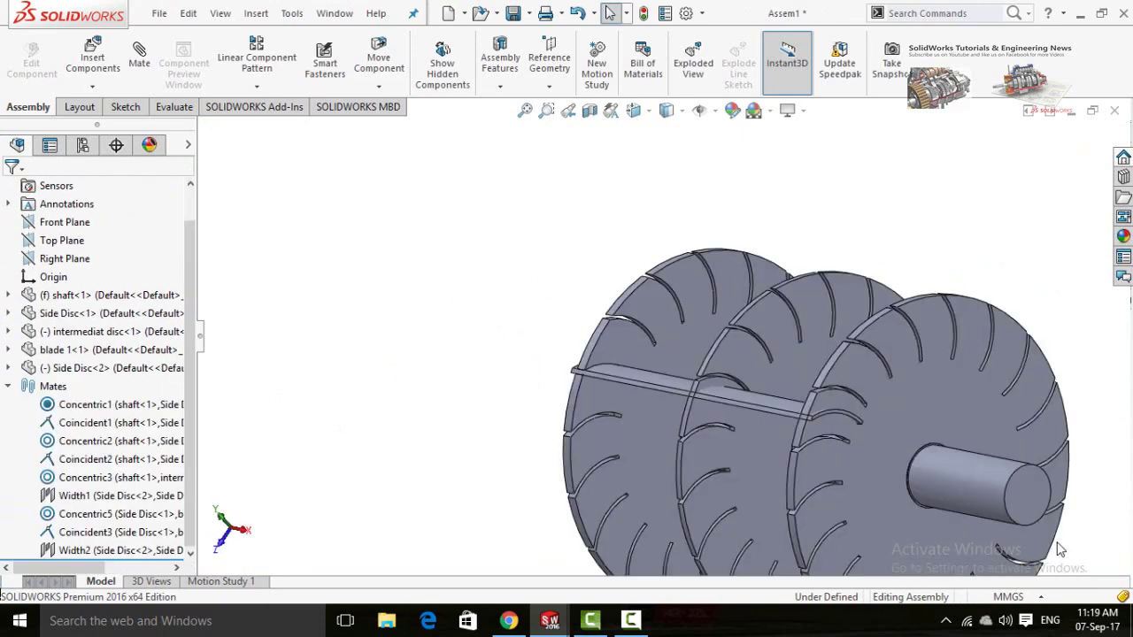
scroll(793, 376, down, 3)
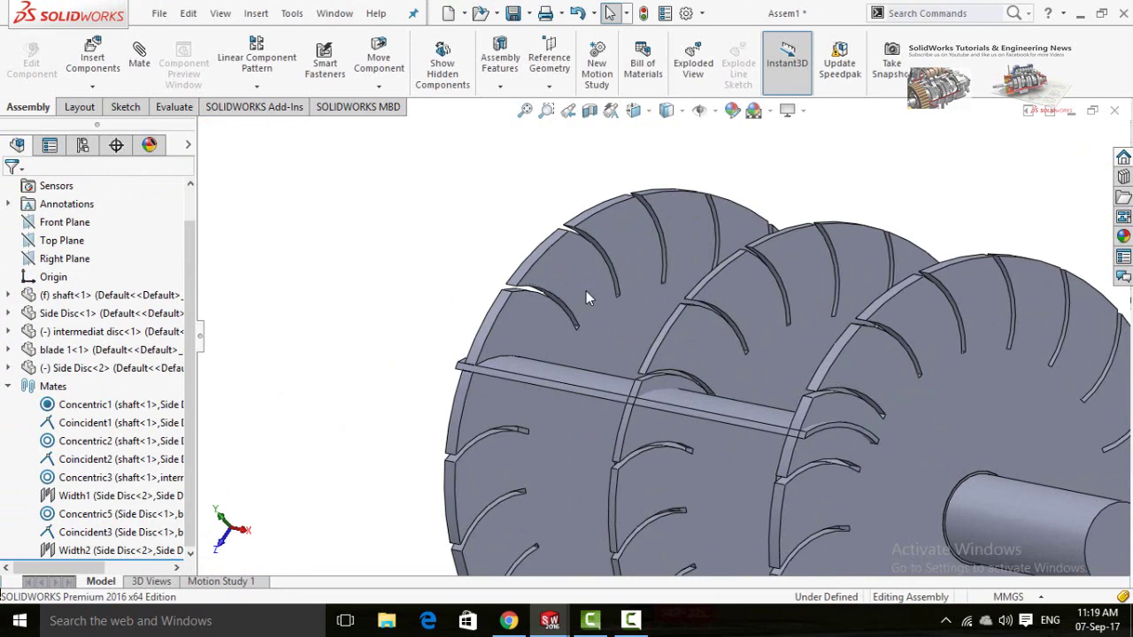
scroll(561, 287, down, 4)
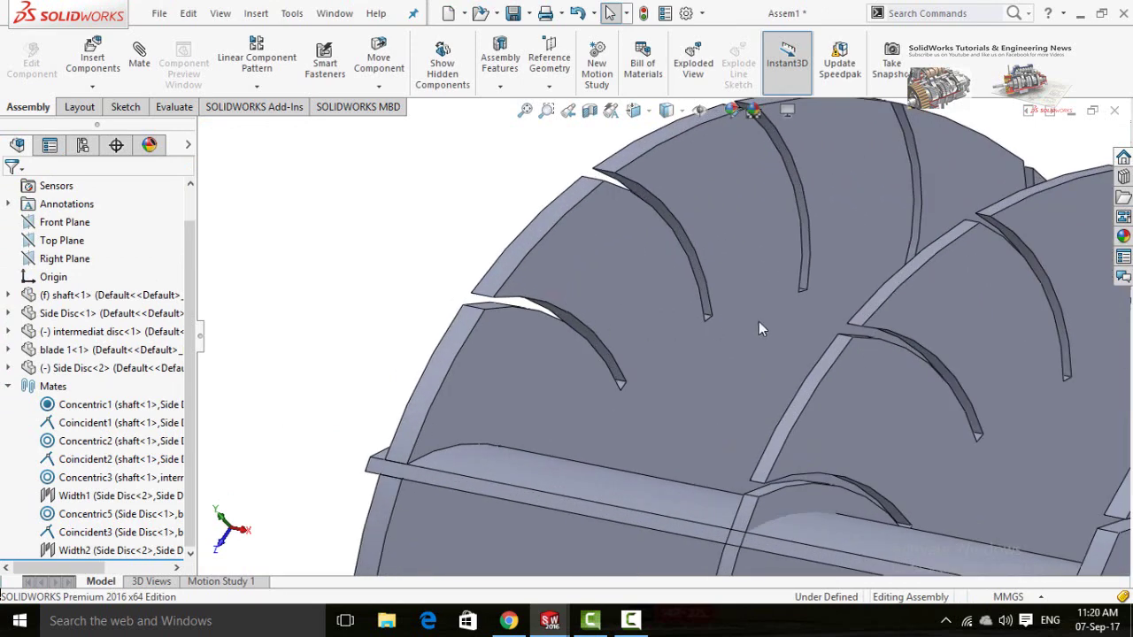
click(474, 306)
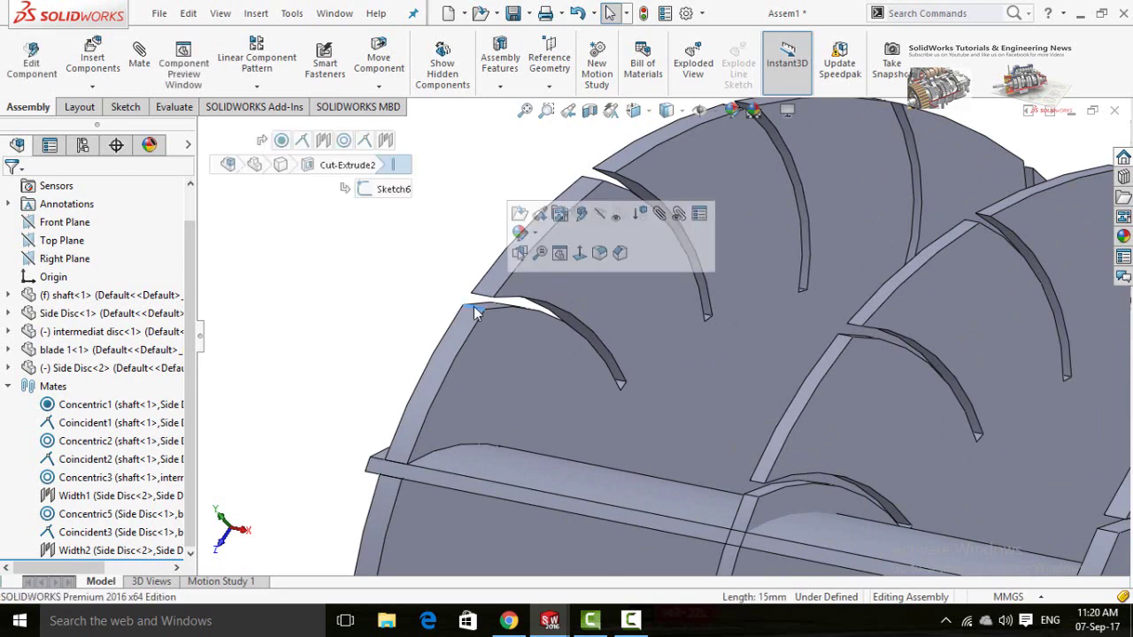
click(659, 213)
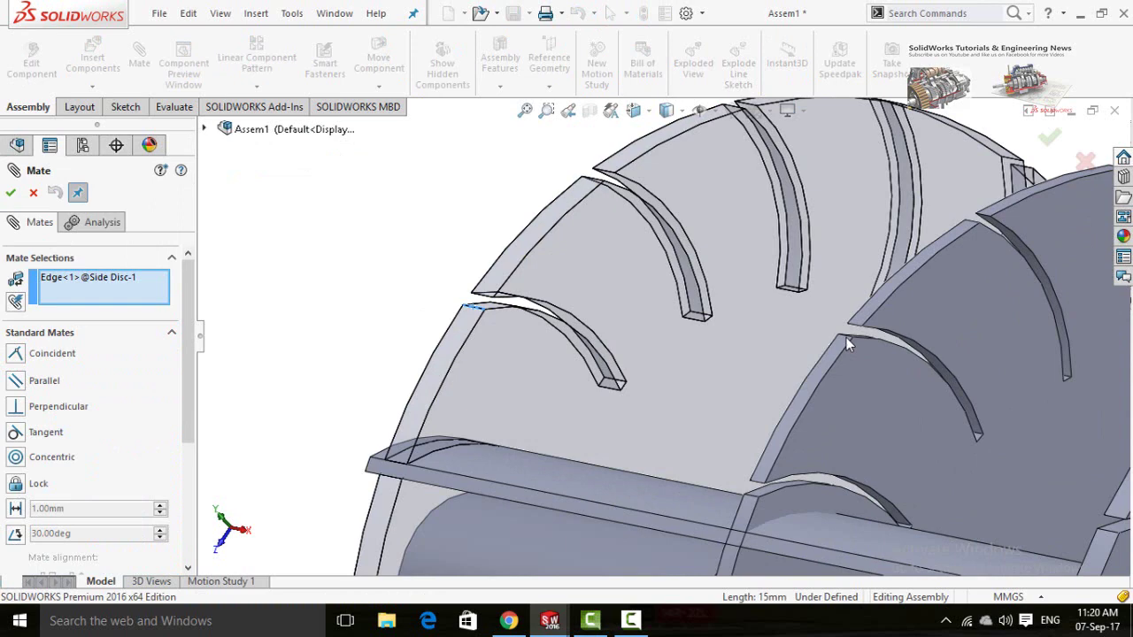
click(846, 337)
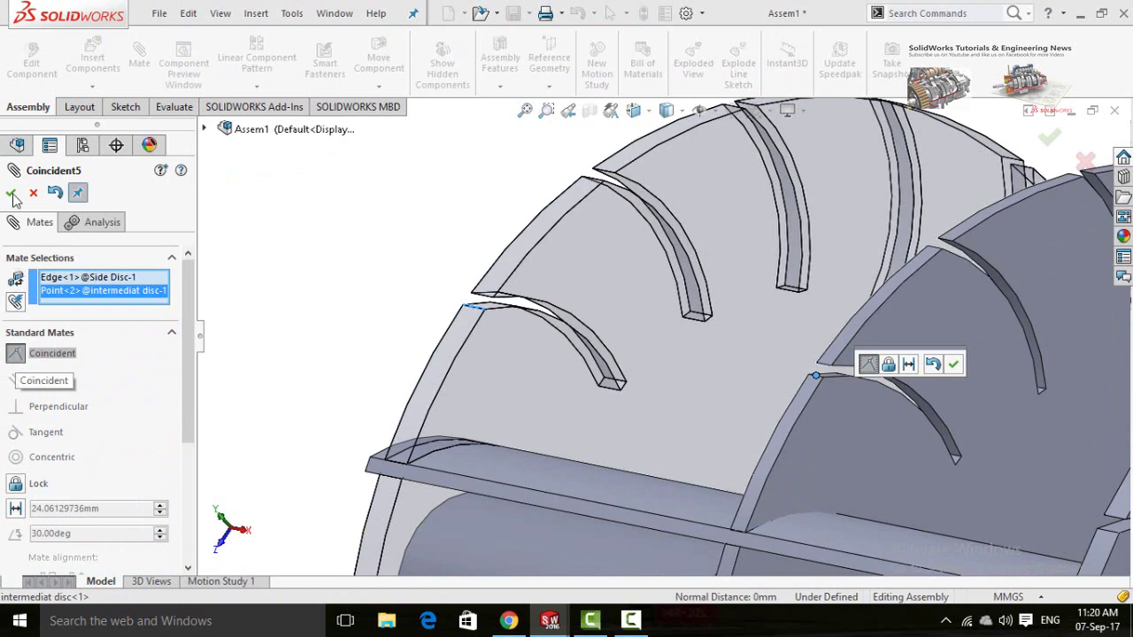
key(Return)
- Mate the intermediat disc's slot corner point coincident with the matching outer slot edge of the second Side Disc and finish mating
scroll(432, 352, up, 5)
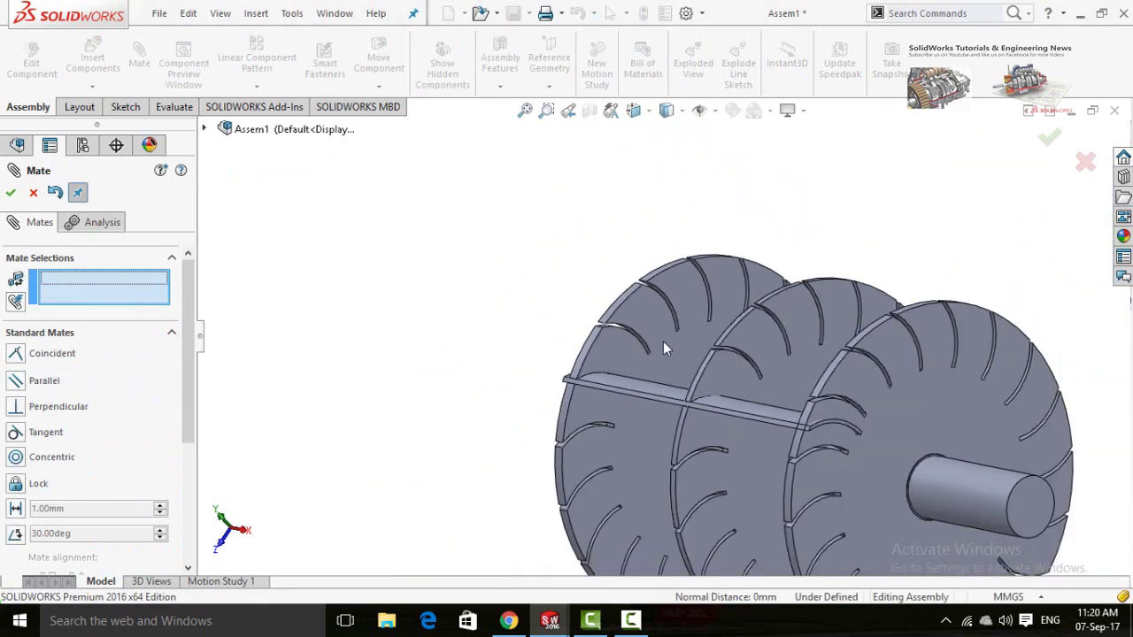
scroll(754, 354, down, 3)
scroll(701, 336, down, 2)
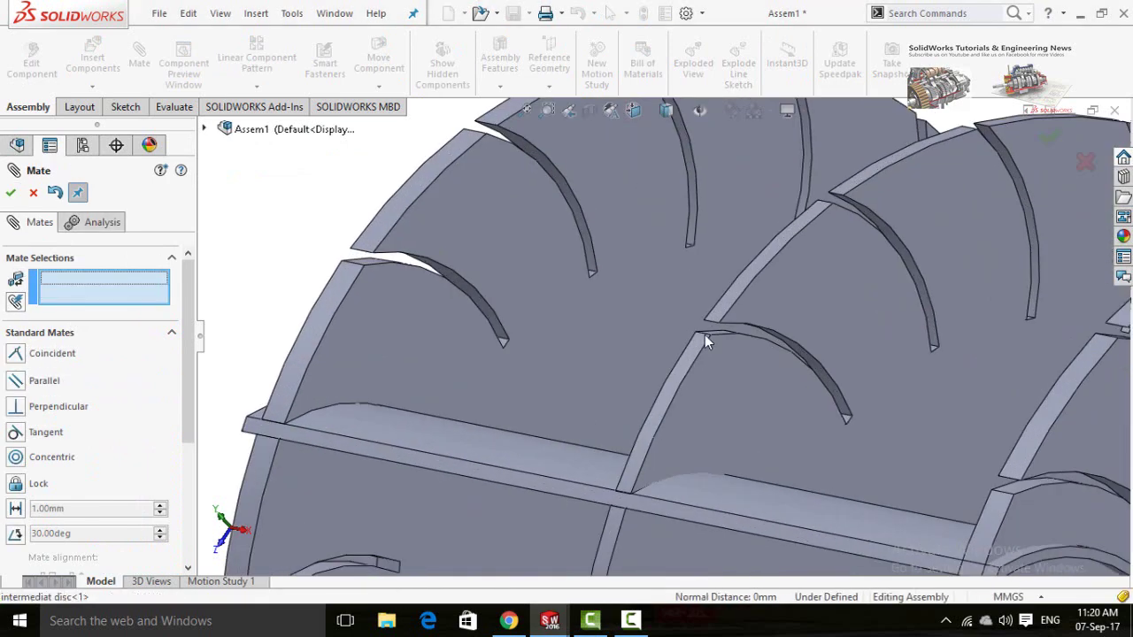
click(704, 334)
scroll(889, 429, up, 5)
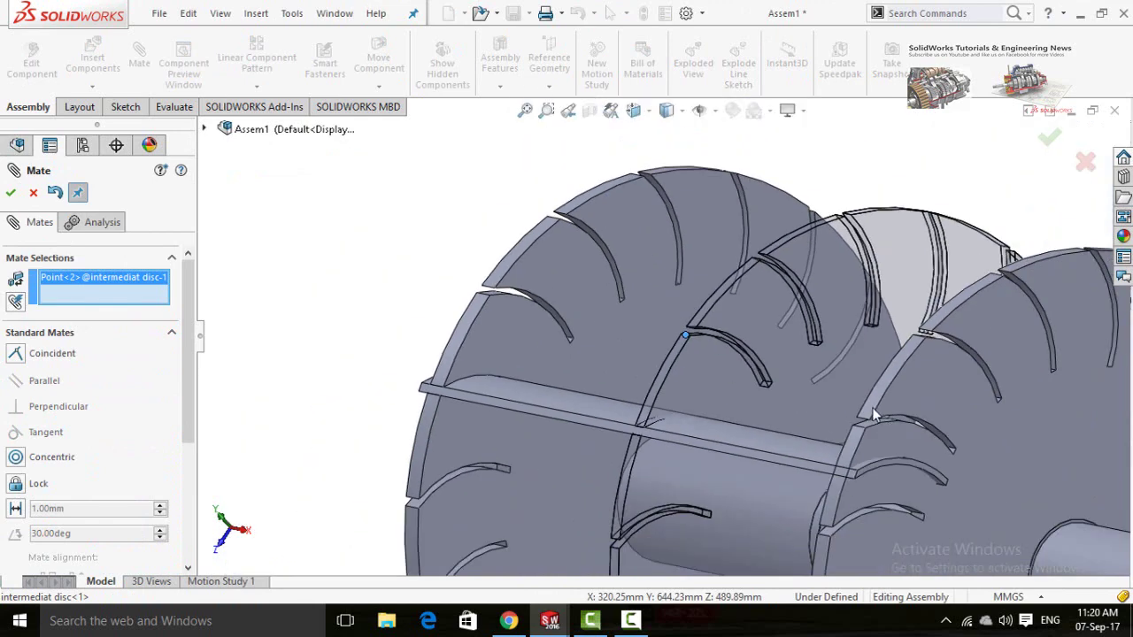
scroll(840, 434, down, 5)
click(791, 429)
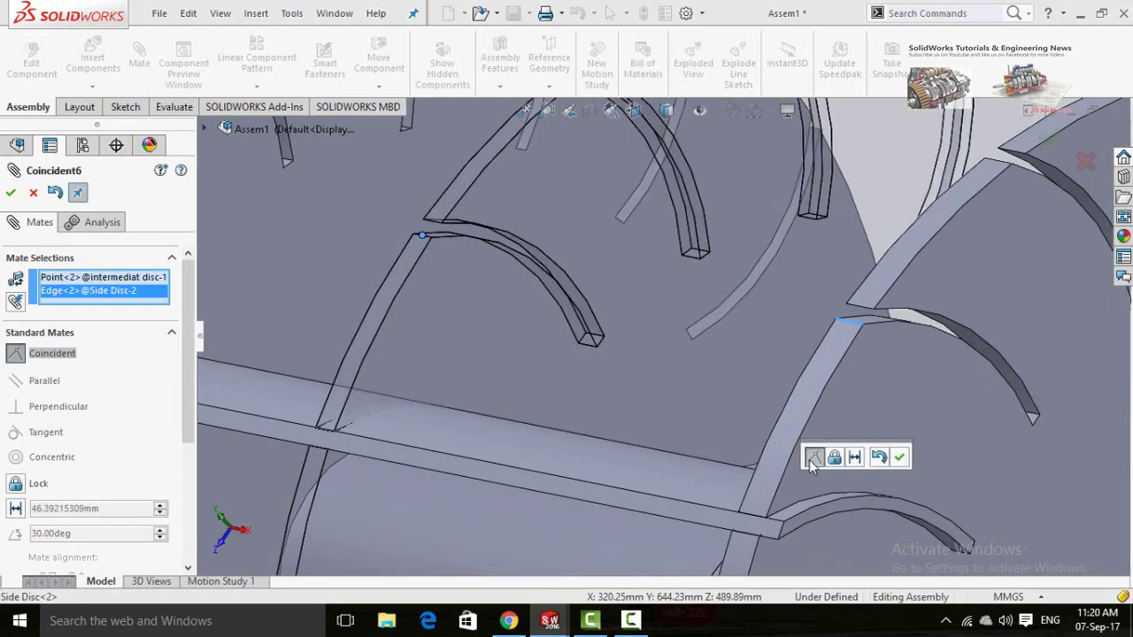
click(897, 458)
scroll(864, 455, up, 5)
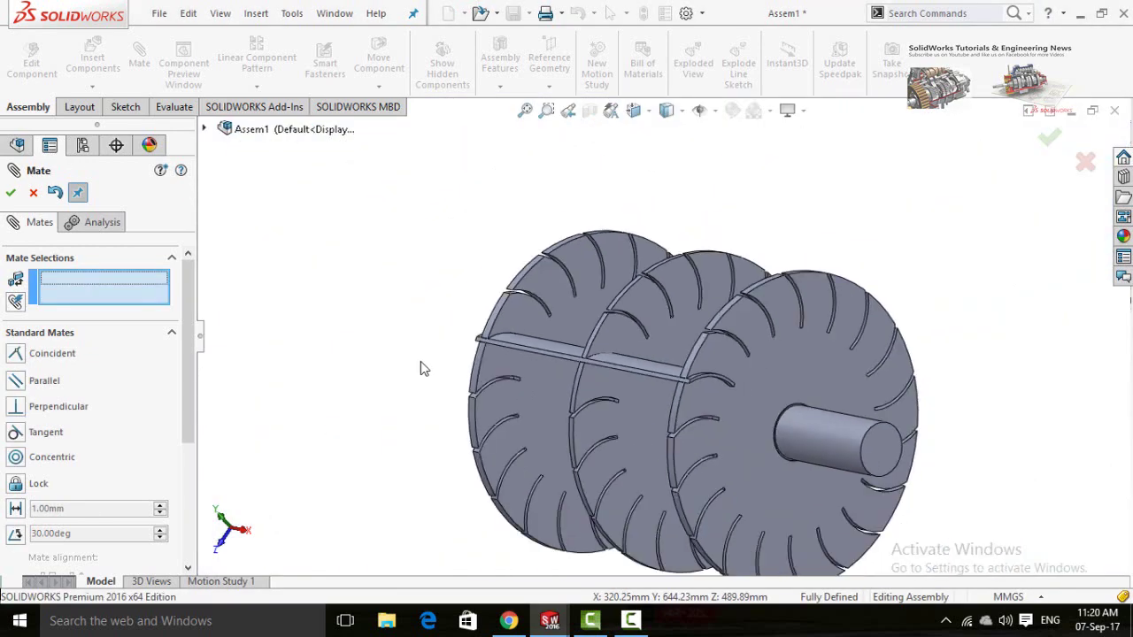
click(11, 192)
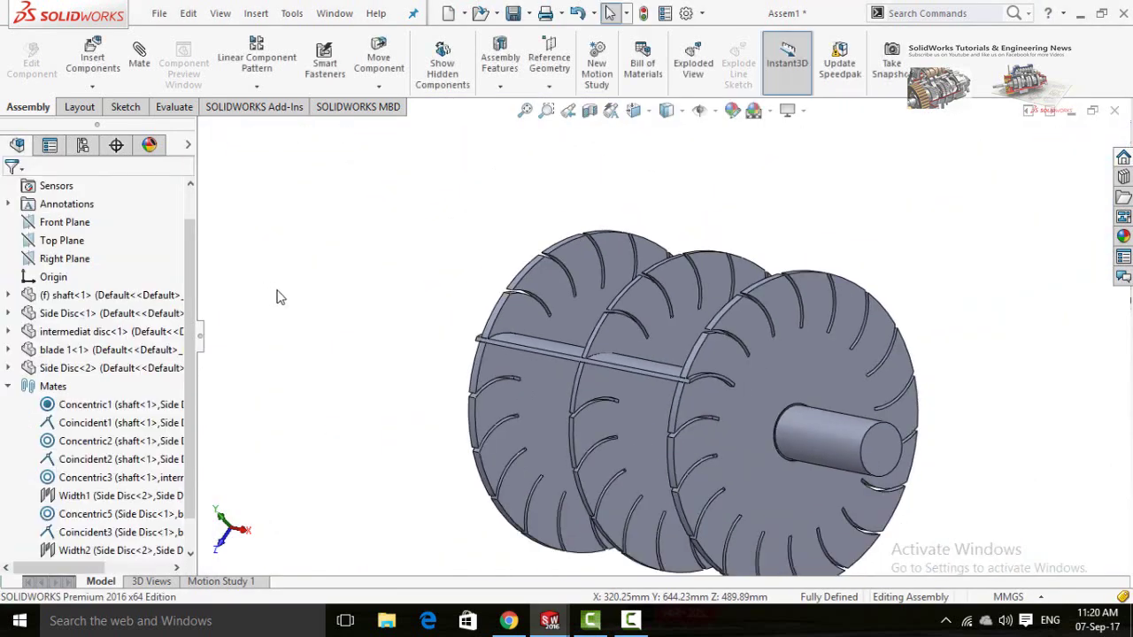
- Set up a Circular Component Pattern of the blade, using the circular edge at the shaft's end as the axis
mouse_move(352, 308)
middle_down()
mouse_move(366, 269)
mouse_move(362, 315)
middle_up()
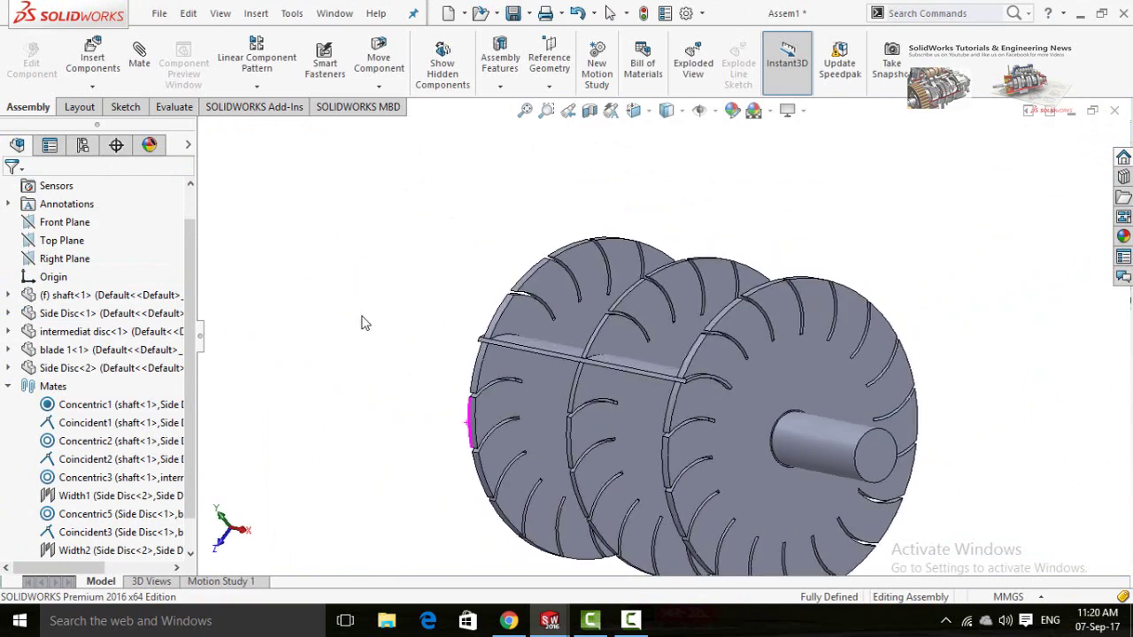
scroll(353, 261, up, 3)
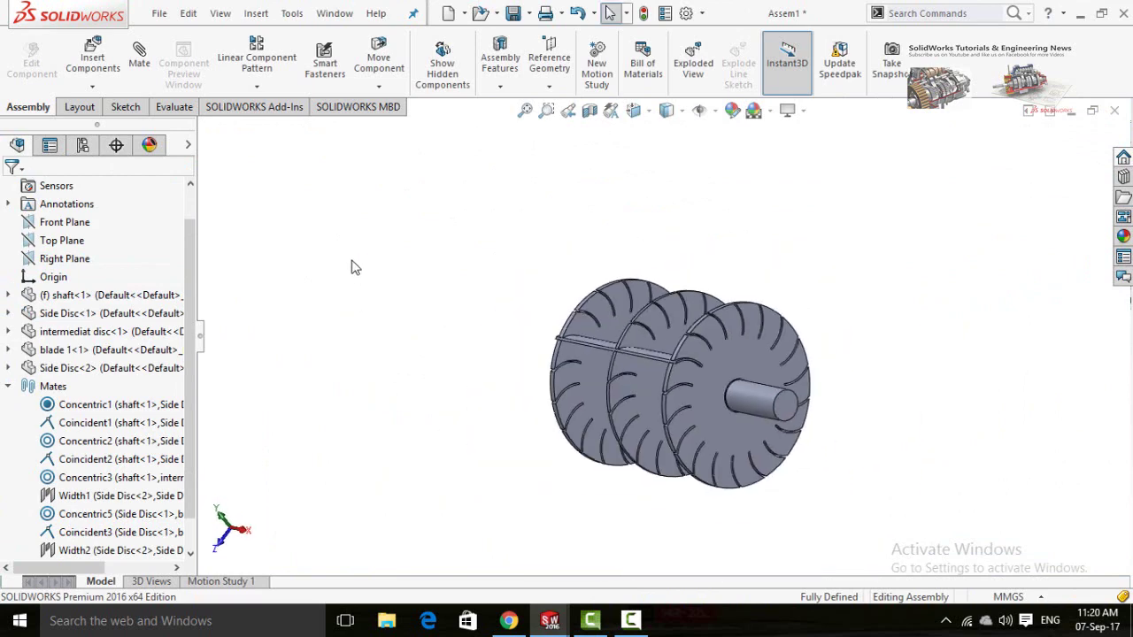
click(256, 90)
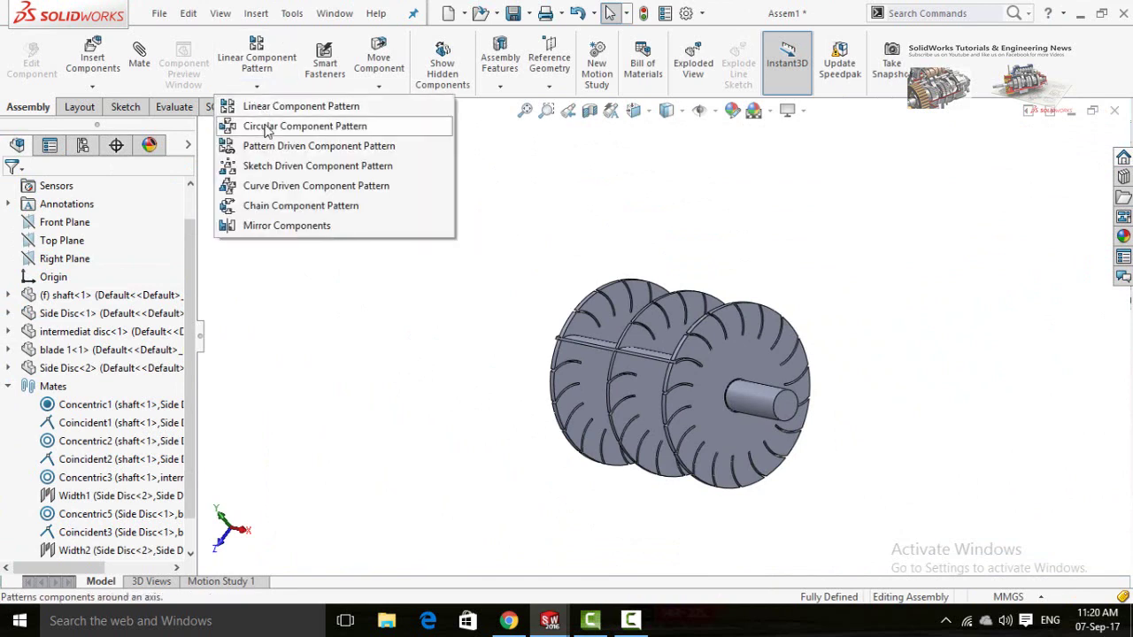
click(266, 127)
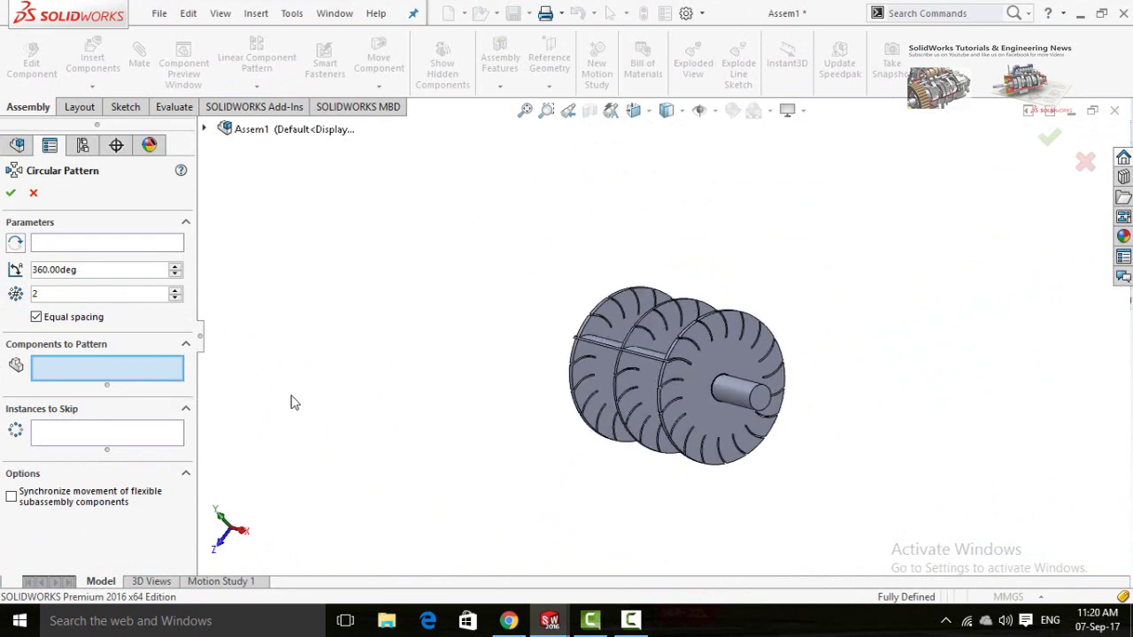
middle_drag(517, 354, 598, 353)
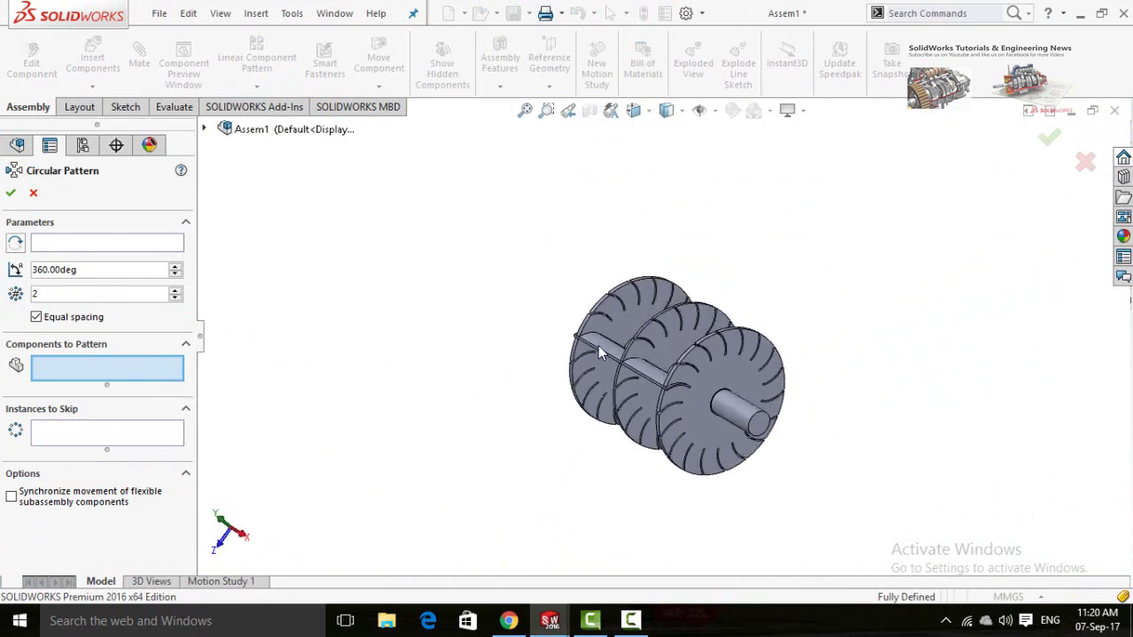
click(606, 346)
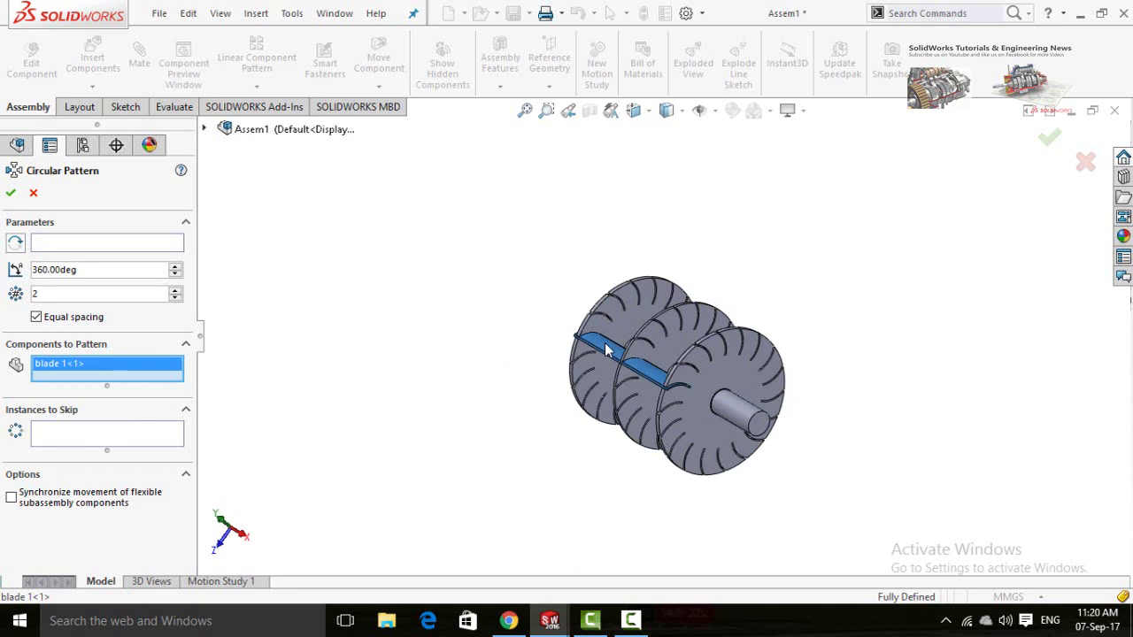
click(58, 246)
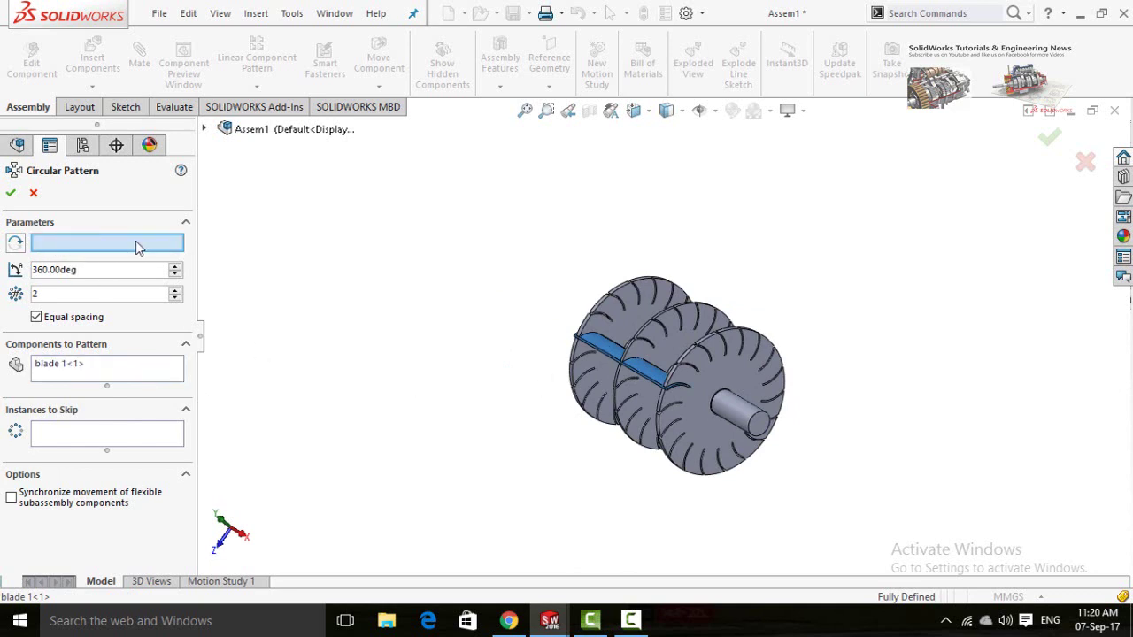
scroll(827, 460, down, 5)
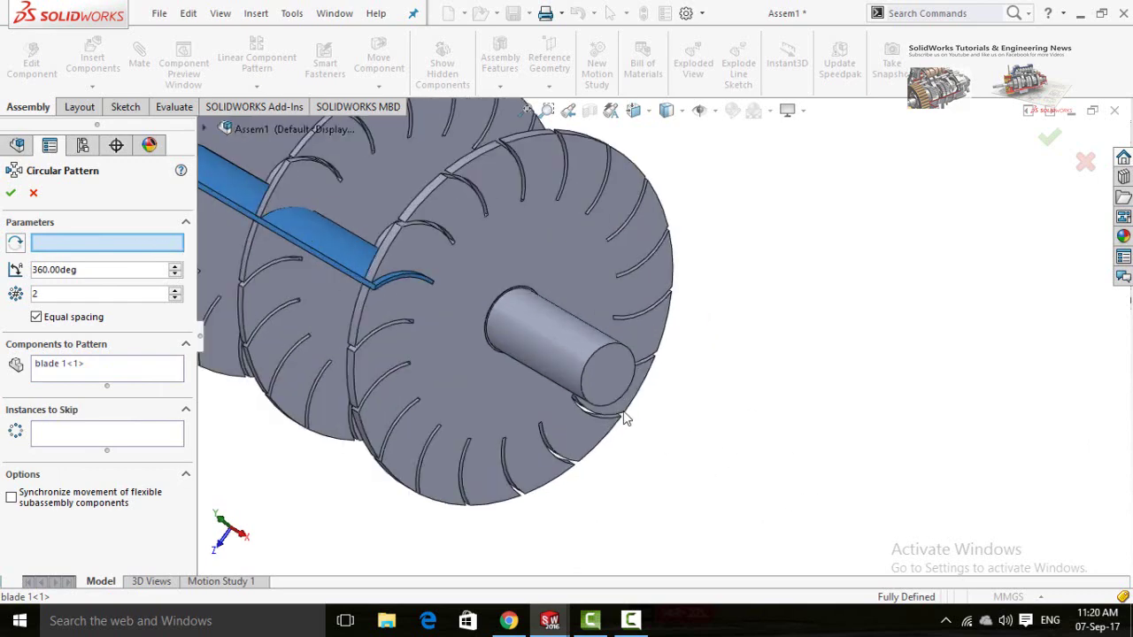
click(607, 404)
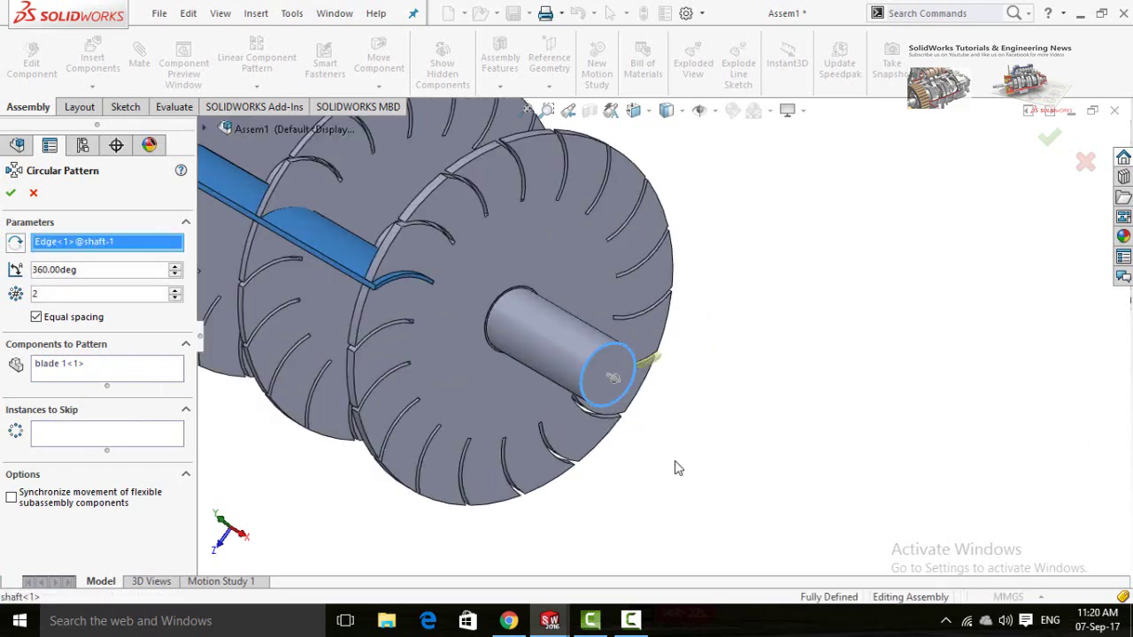
- Set the number of instances to 18 with equal spacing over 360 degrees and accept the blade pattern
scroll(559, 442, up, 5)
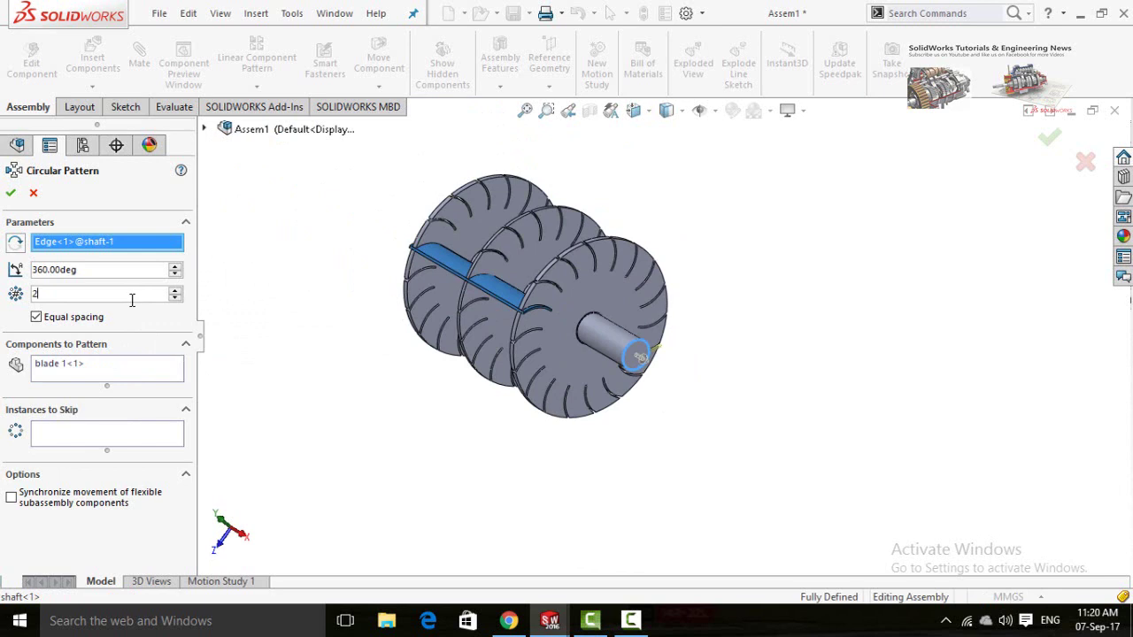
key(BackSpace)
text(1)
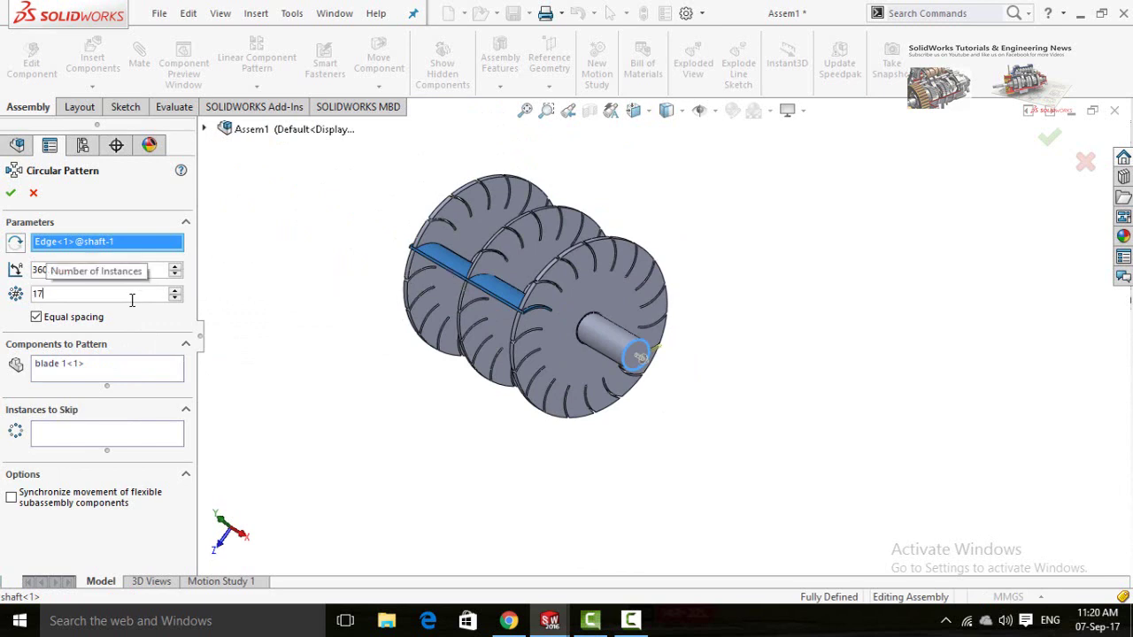
text(7)
key(BackSpace)
text(8)
click(11, 192)
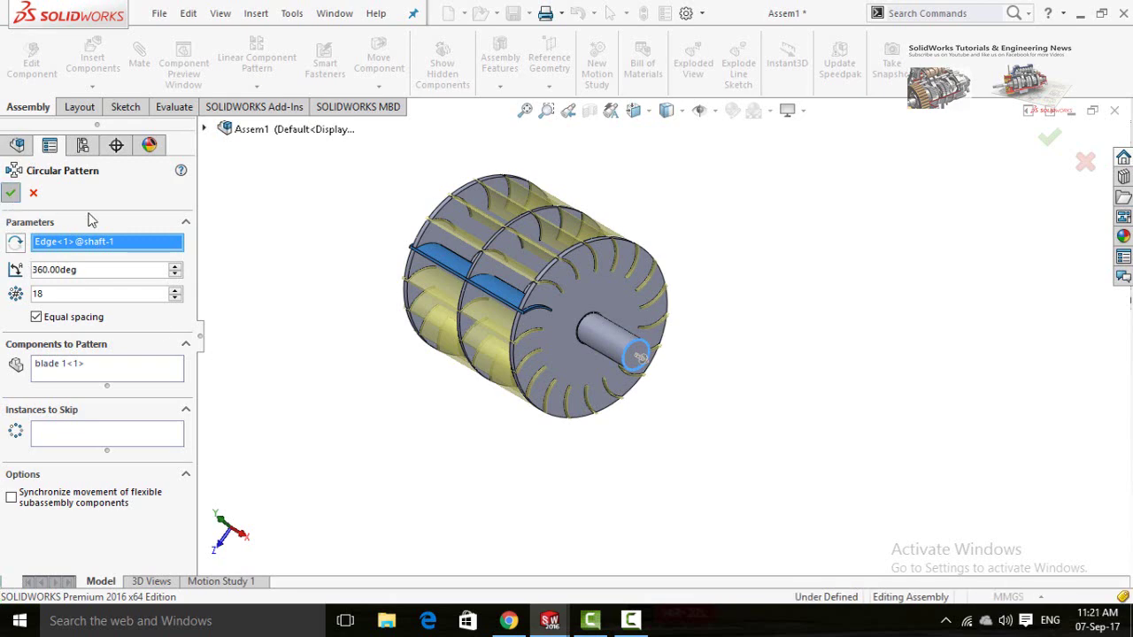
- Apply an orange colour to the blade at part document level so that all patterned blades take it
middle_drag(502, 493, 384, 457)
scroll(518, 337, down, 3)
mouse_move(519, 336)
middle_down()
mouse_move(434, 327)
mouse_move(516, 324)
middle_up()
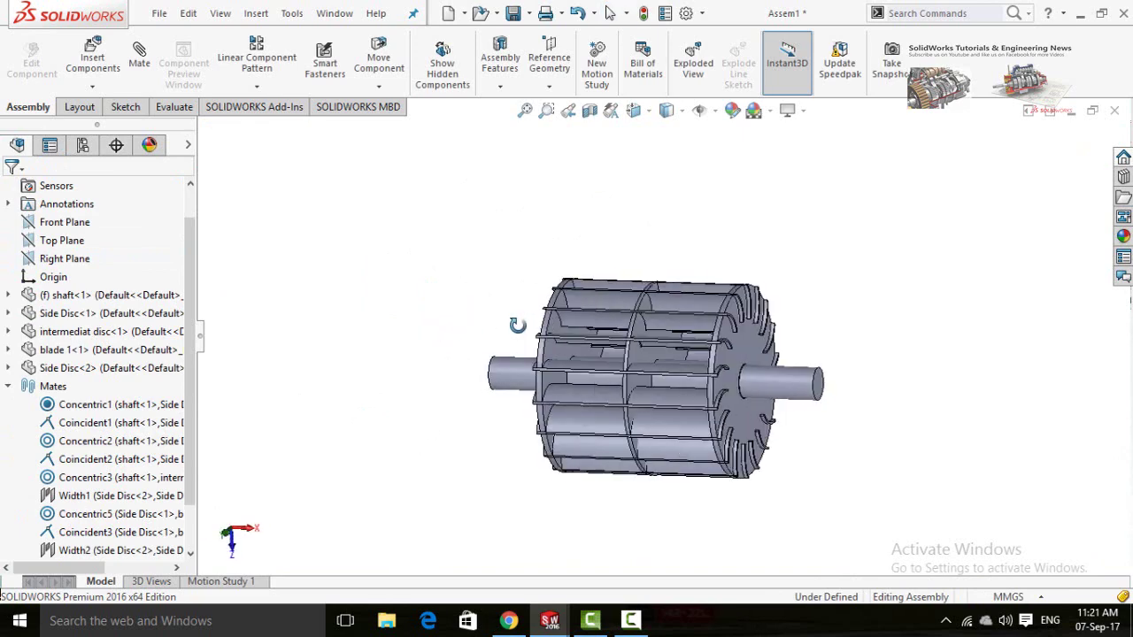
middle_drag(485, 382, 475, 349)
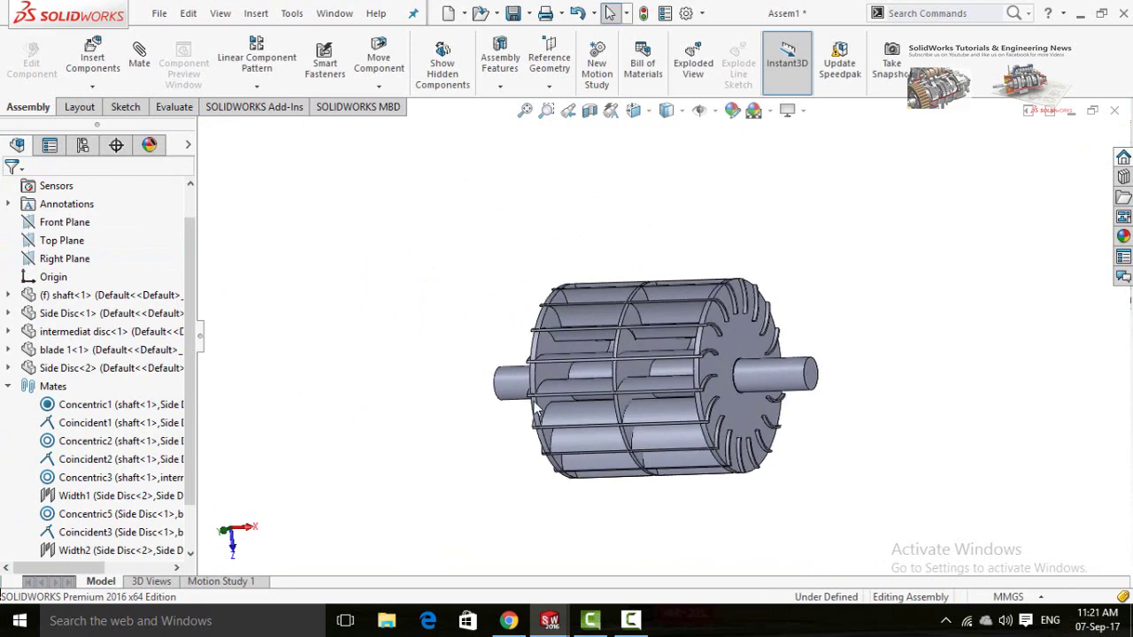
middle_drag(498, 429, 521, 450)
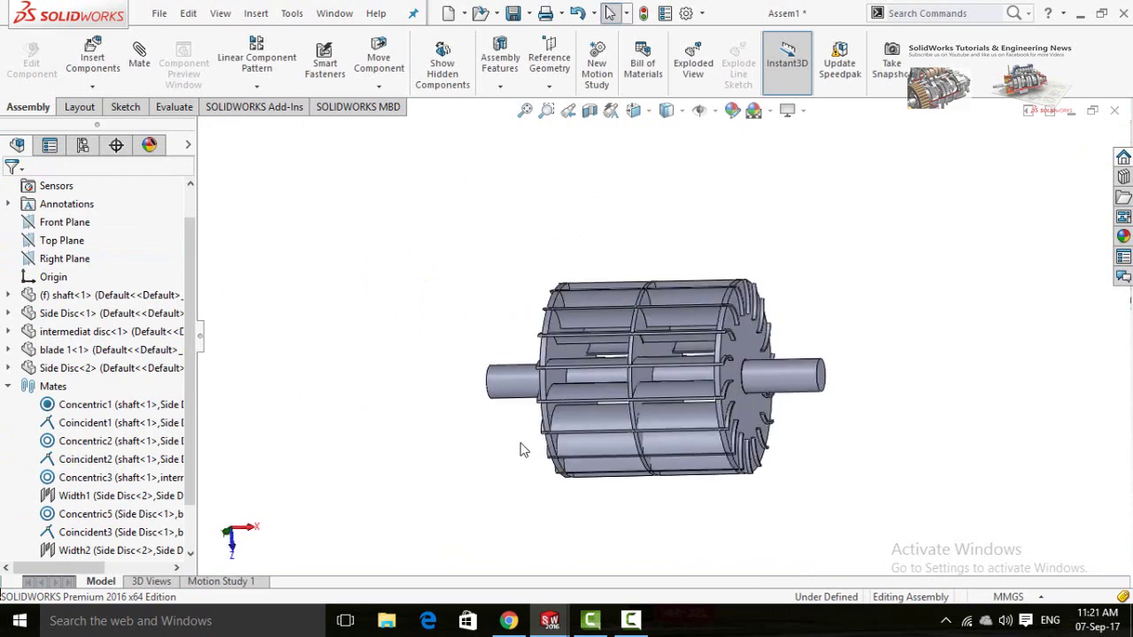
click(588, 418)
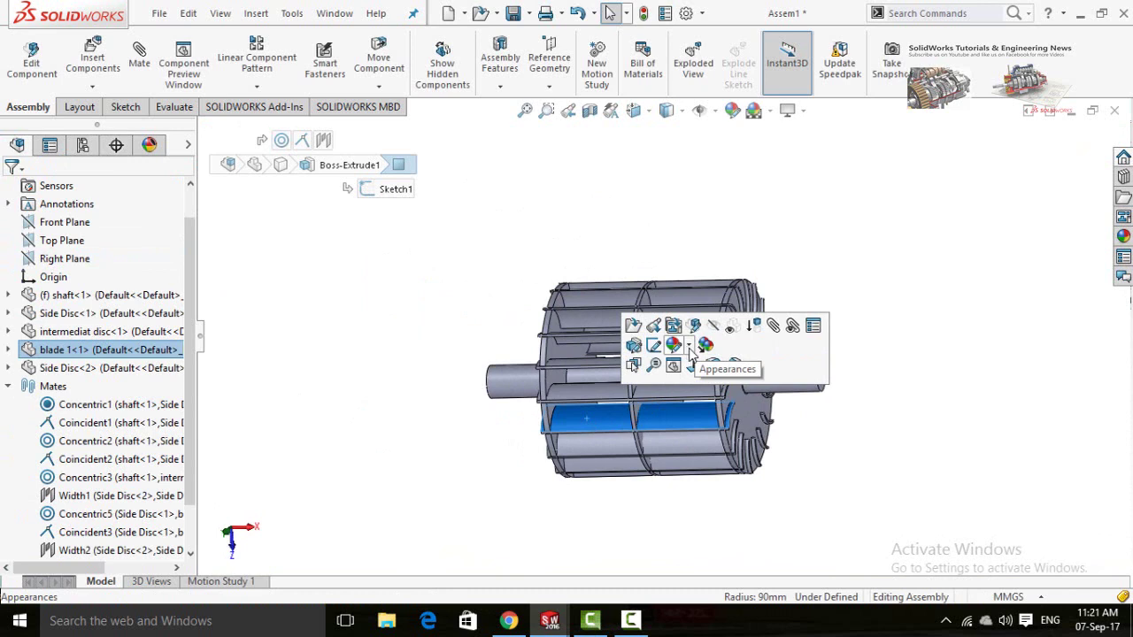
click(690, 351)
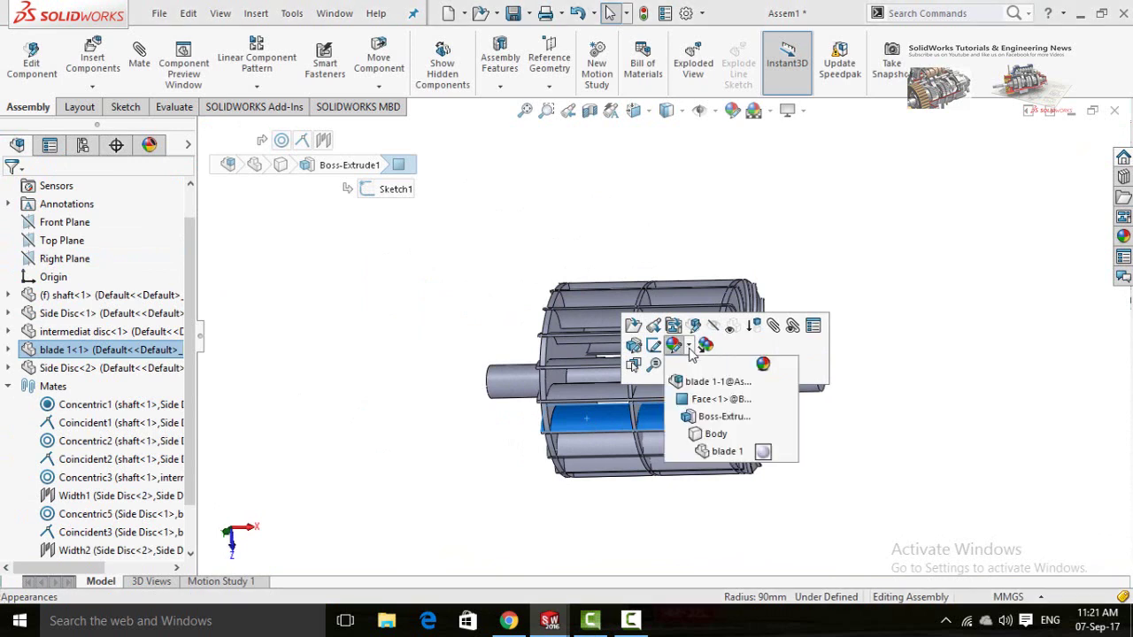
click(721, 453)
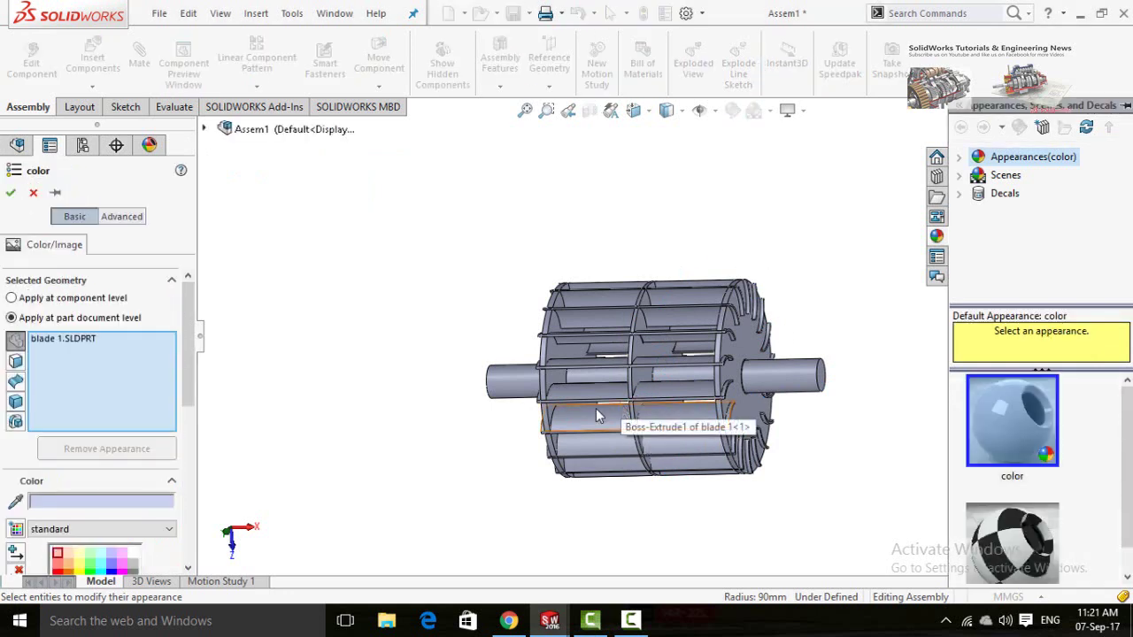
scroll(184, 387, down, 3)
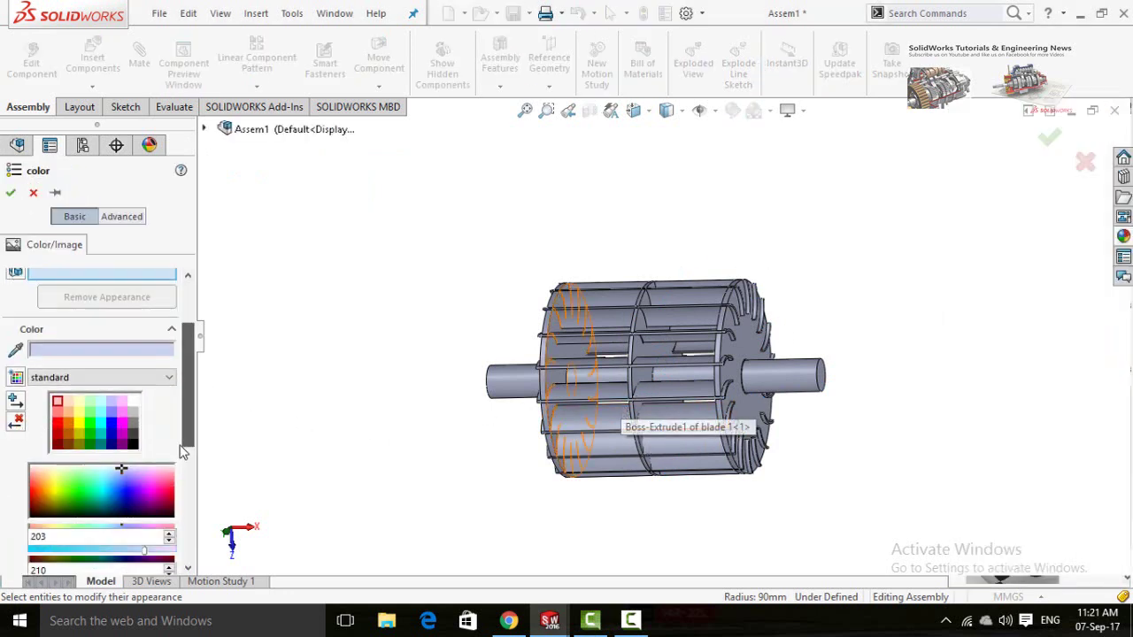
click(68, 423)
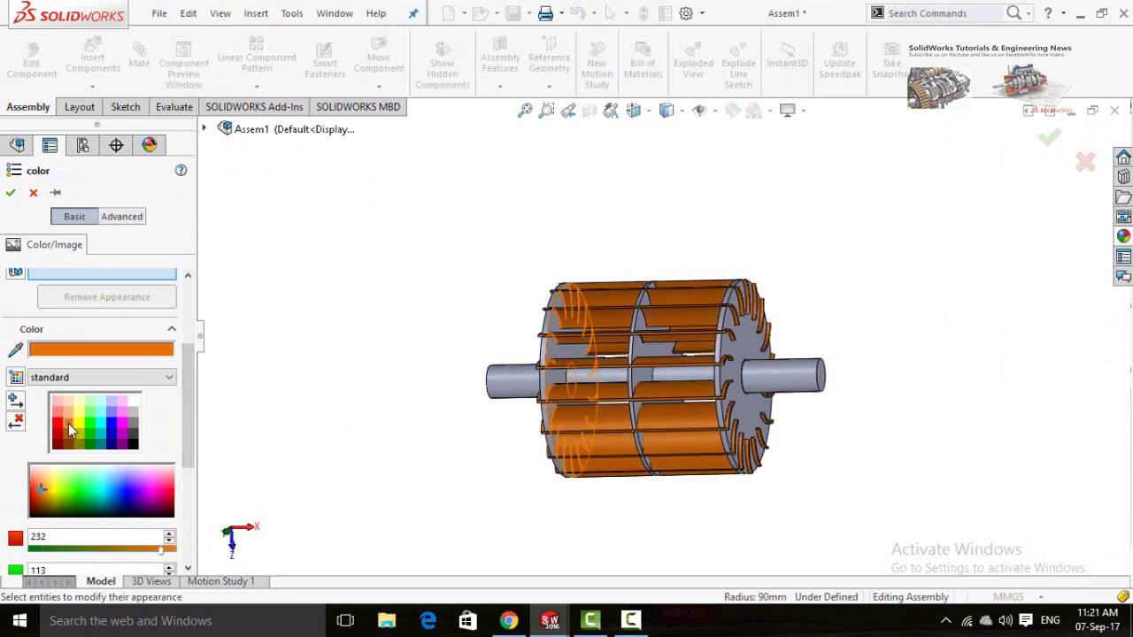
click(11, 193)
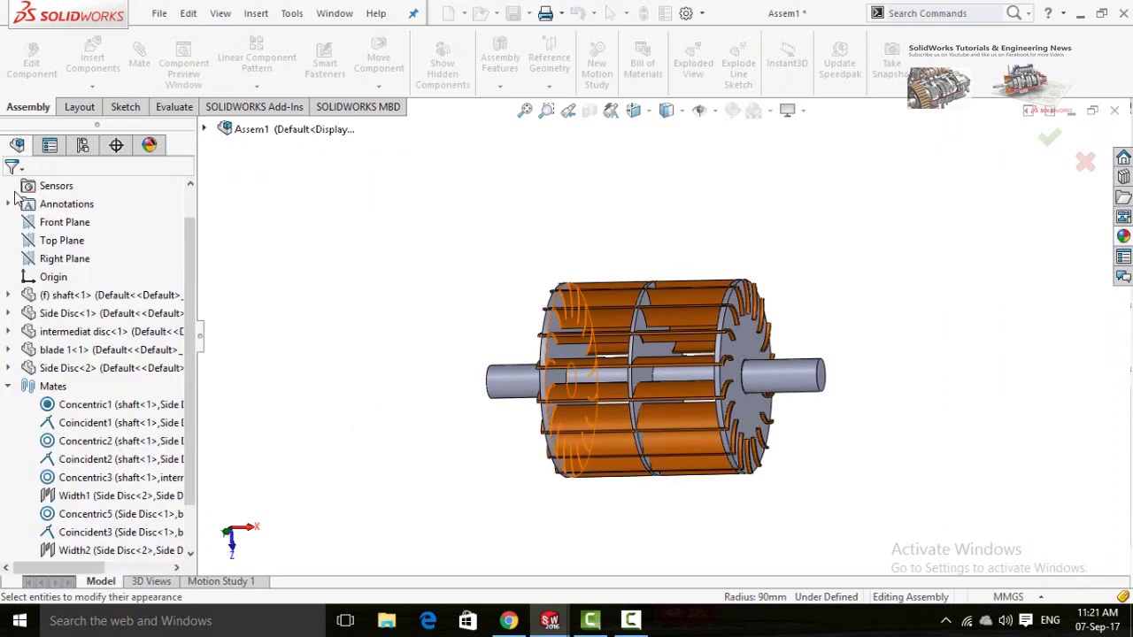
- Colour the Side Disc part dark green at part document level, covering both side discs
middle_drag(392, 402, 550, 379)
click(575, 347)
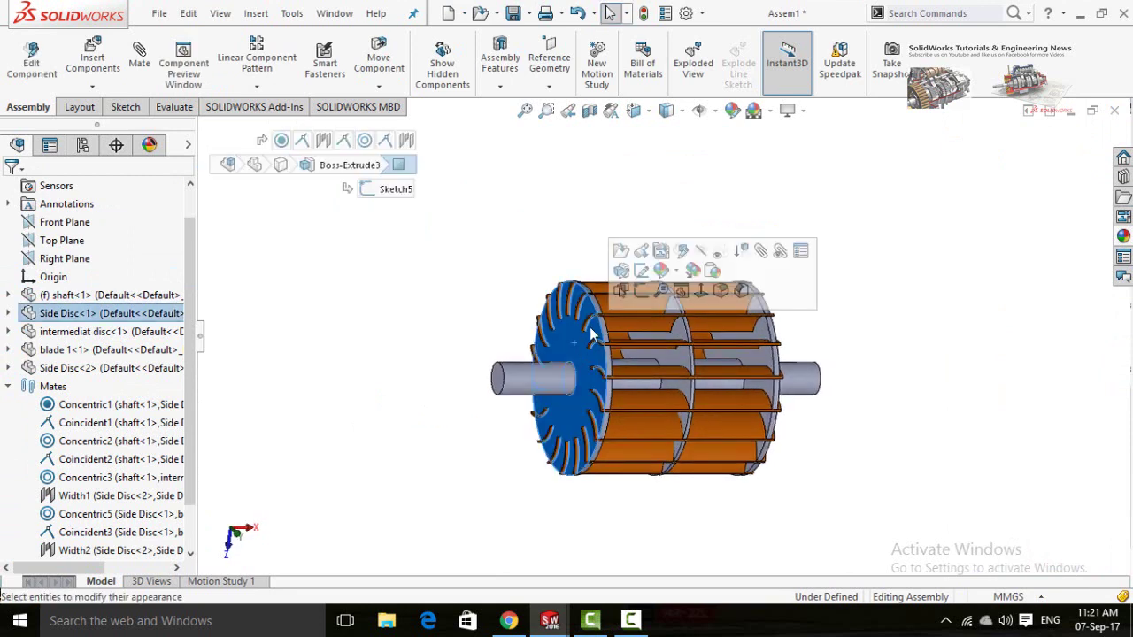
click(679, 274)
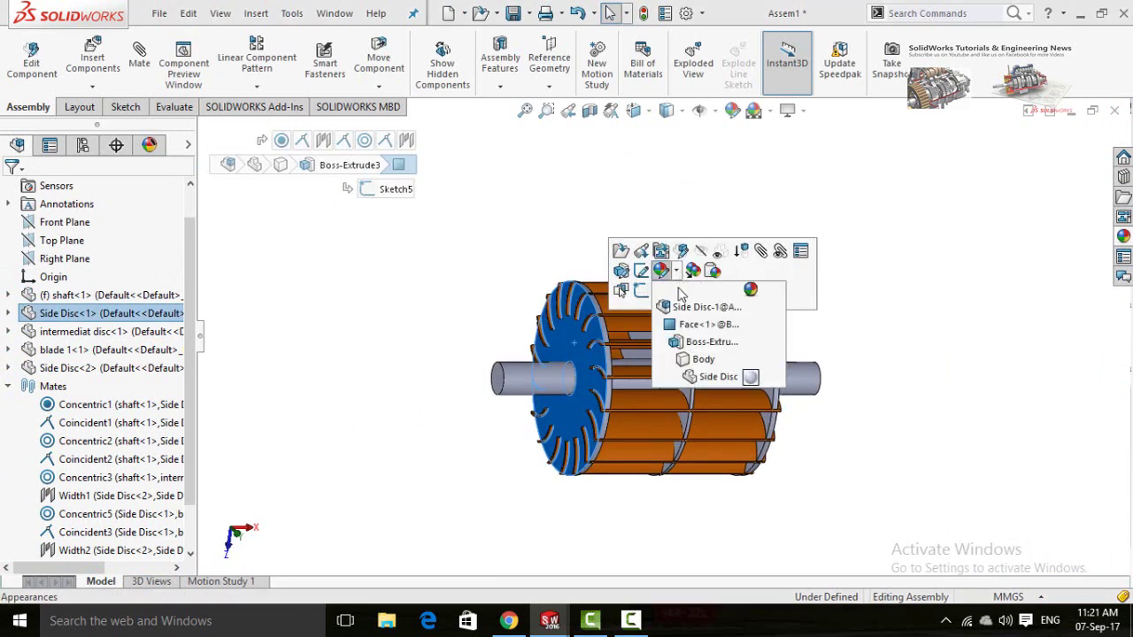
click(713, 378)
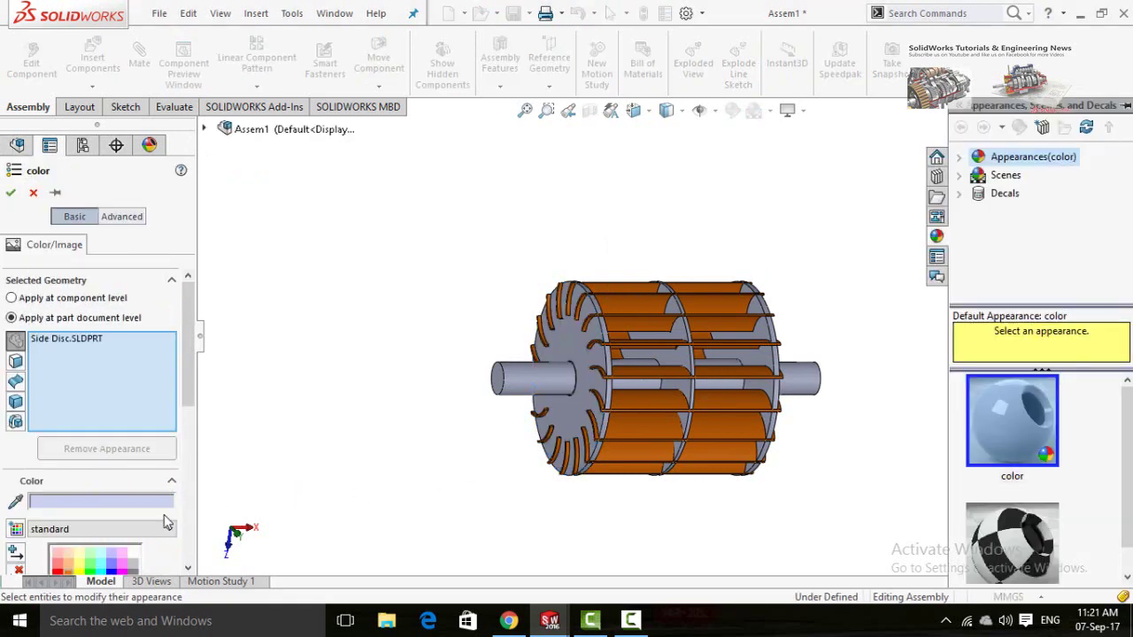
drag(191, 385, 189, 451)
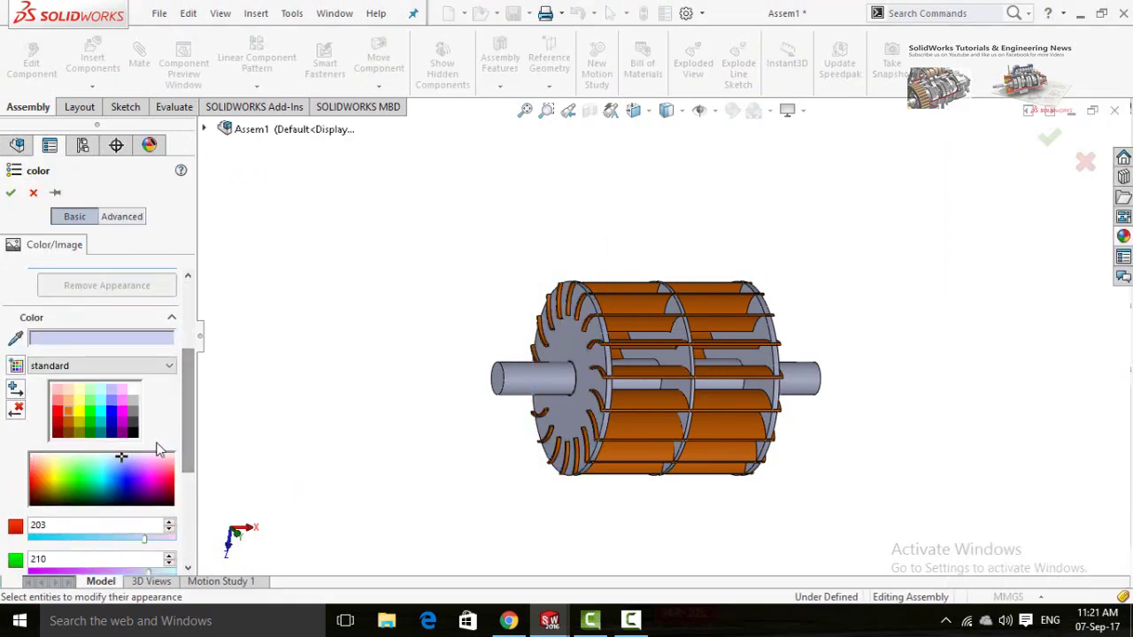
click(111, 406)
click(110, 414)
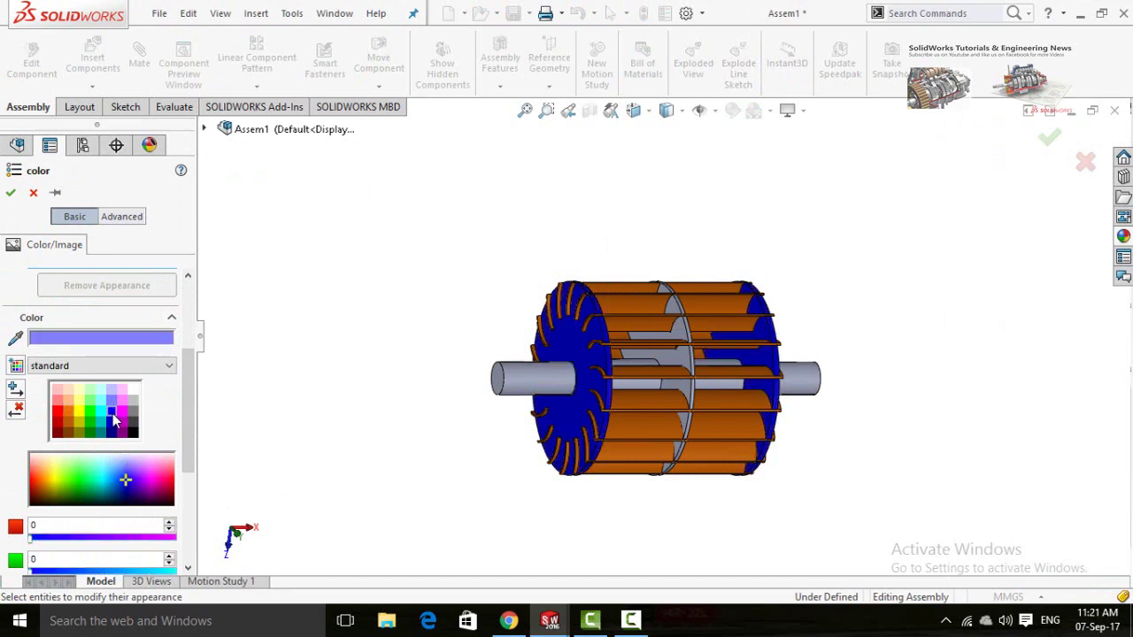
click(88, 424)
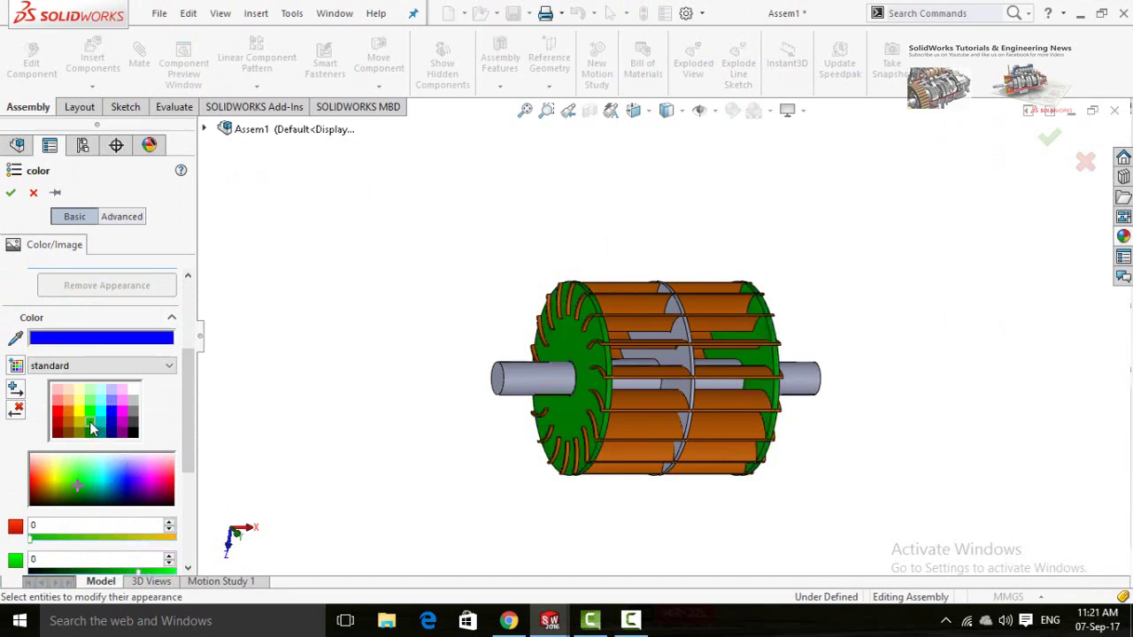
click(12, 193)
- Apply a yellow colour to the intermediat disc at component level
key(ctrl+1)
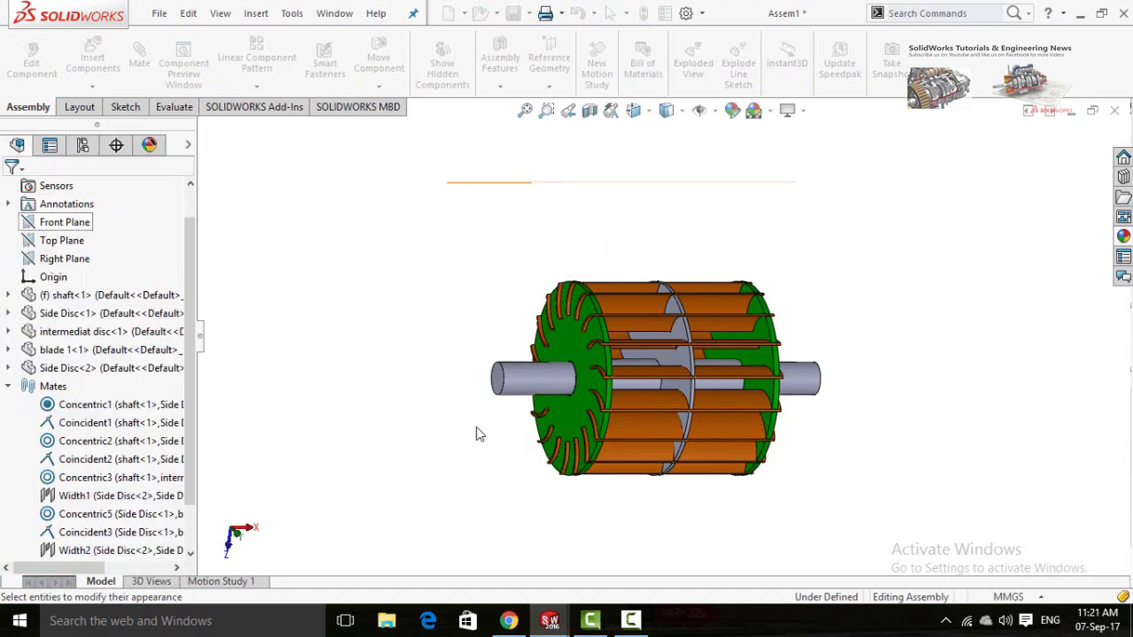
middle_drag(436, 433, 398, 422)
click(635, 359)
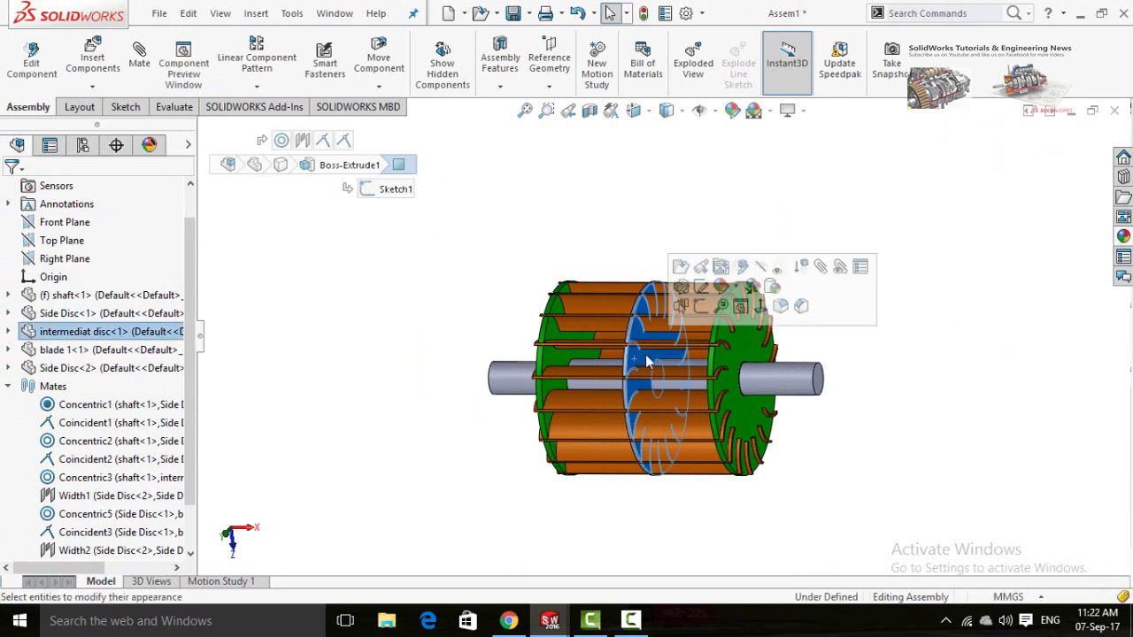
click(736, 288)
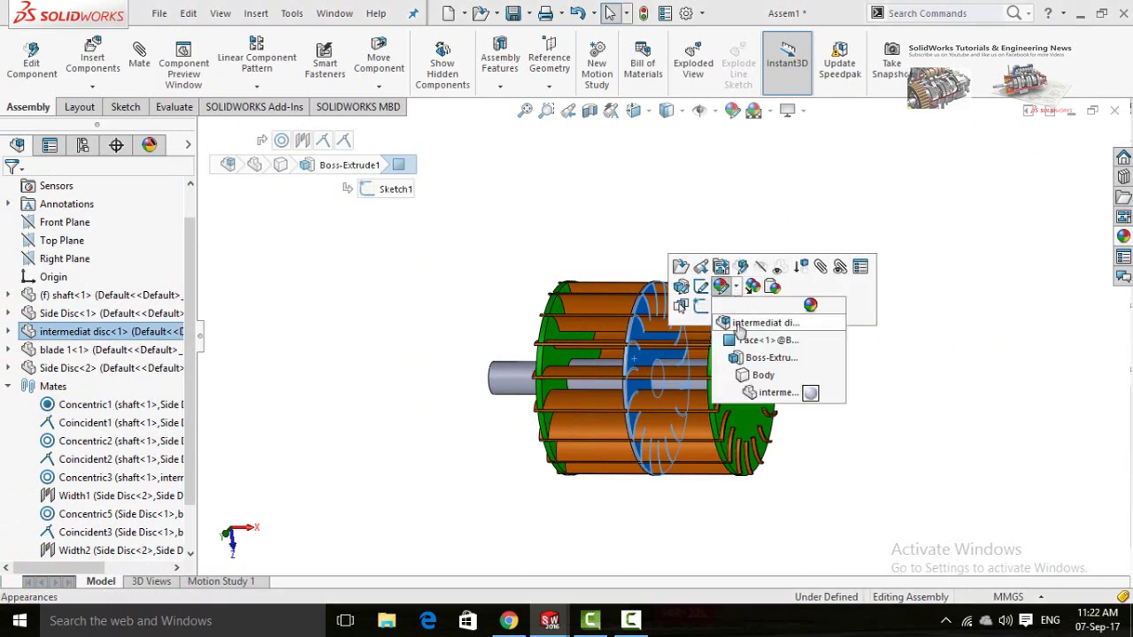
click(739, 324)
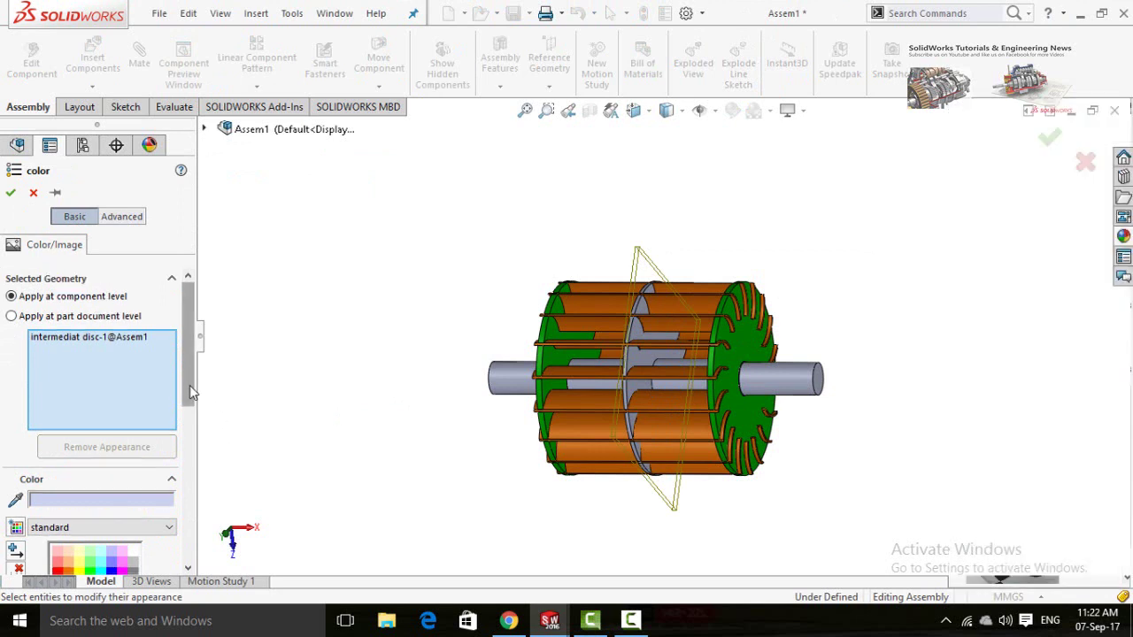
scroll(190, 385, down, 3)
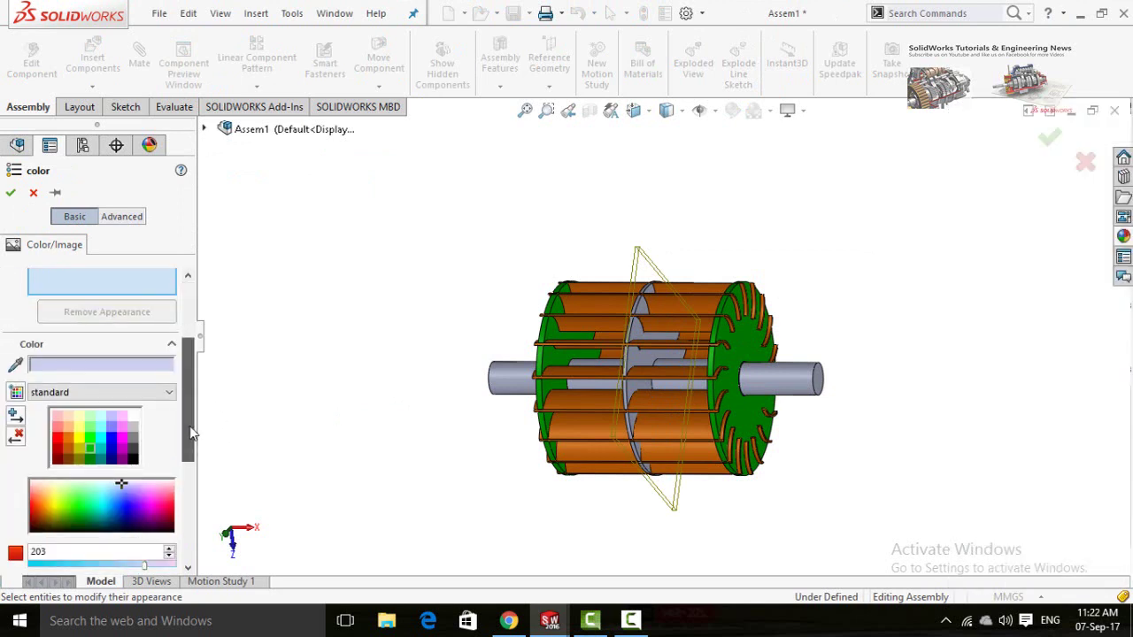
click(76, 440)
click(11, 192)
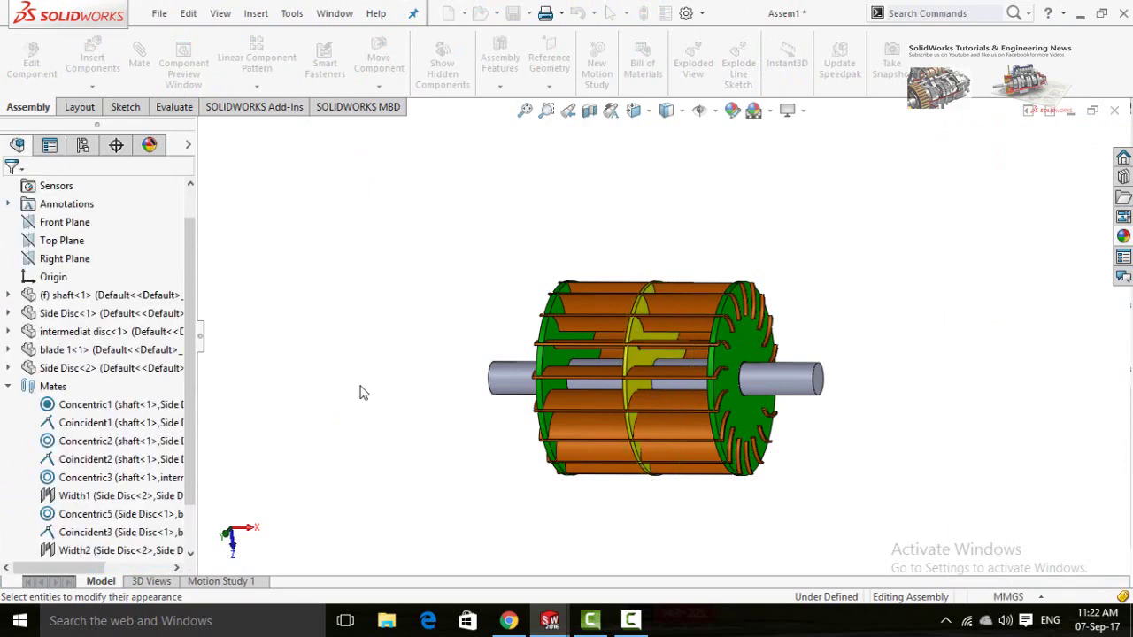
- Apply a cyan colour to the shaft at component level
click(507, 372)
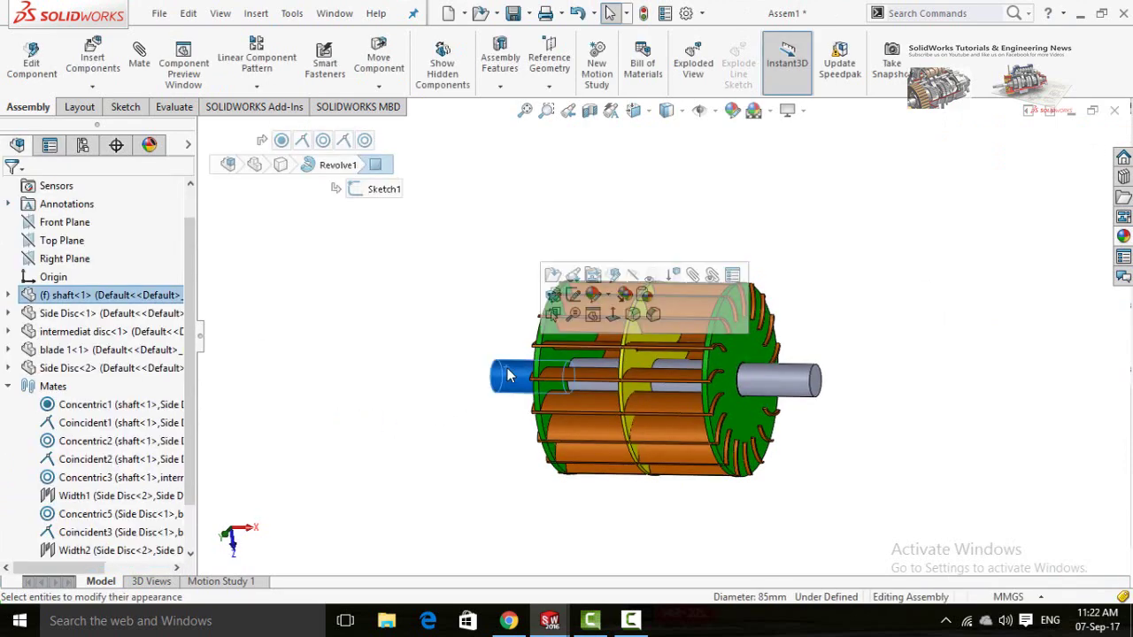
click(595, 295)
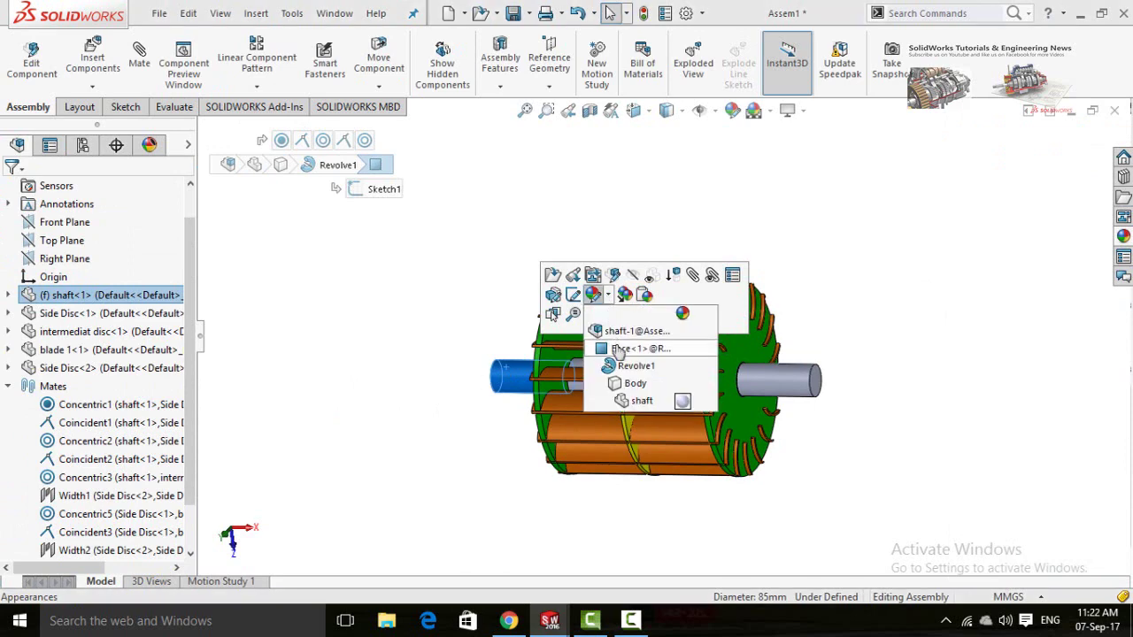
click(630, 331)
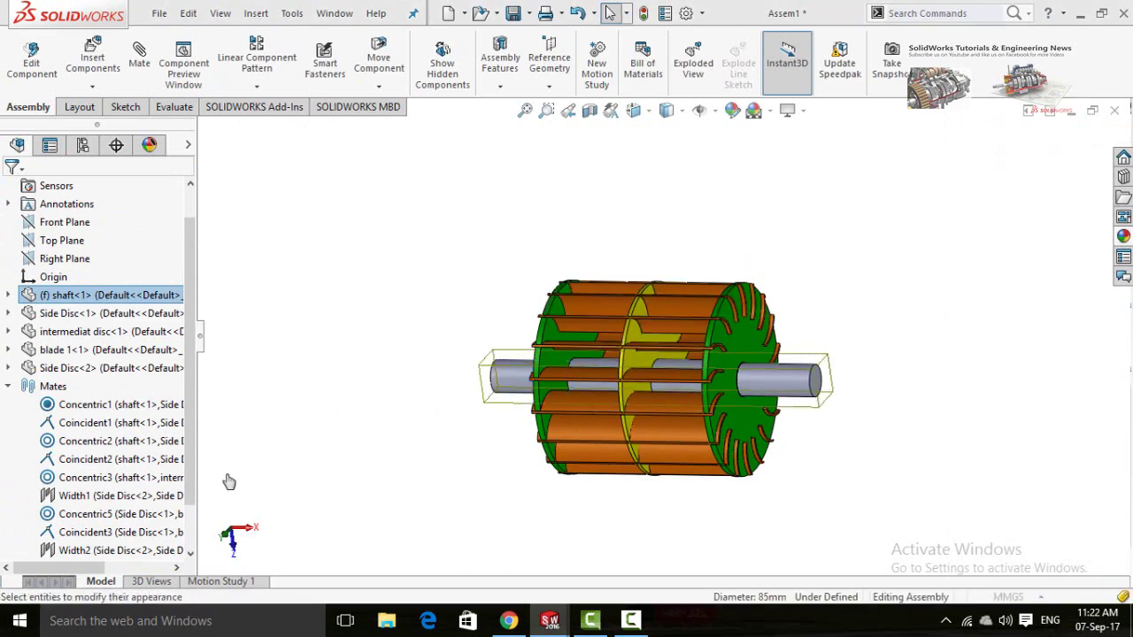
scroll(182, 386, down, 3)
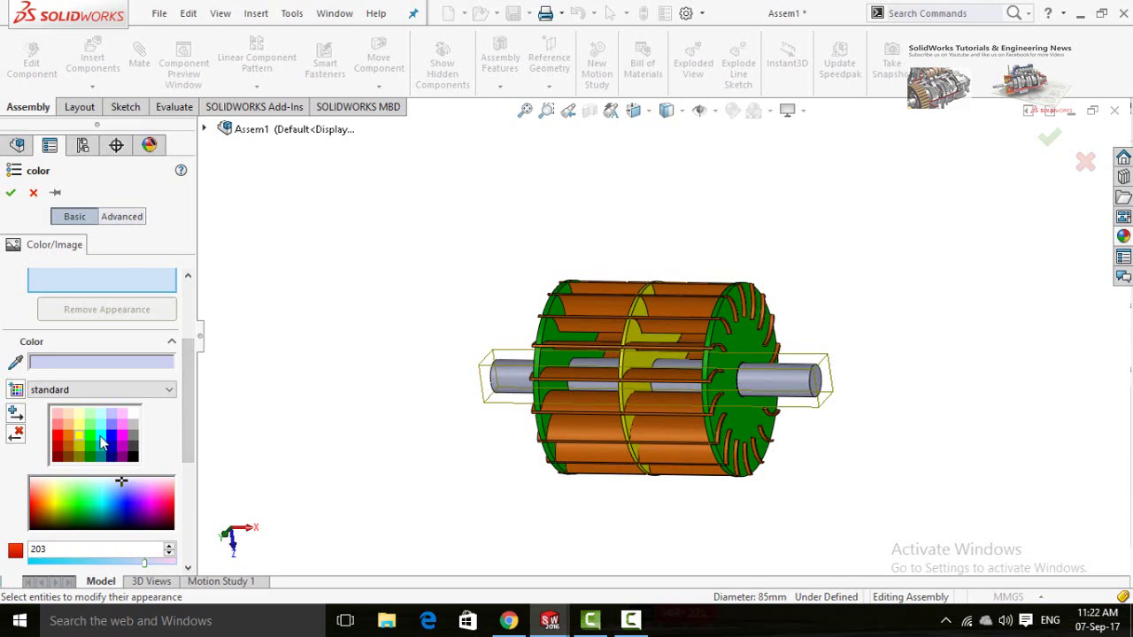
click(99, 437)
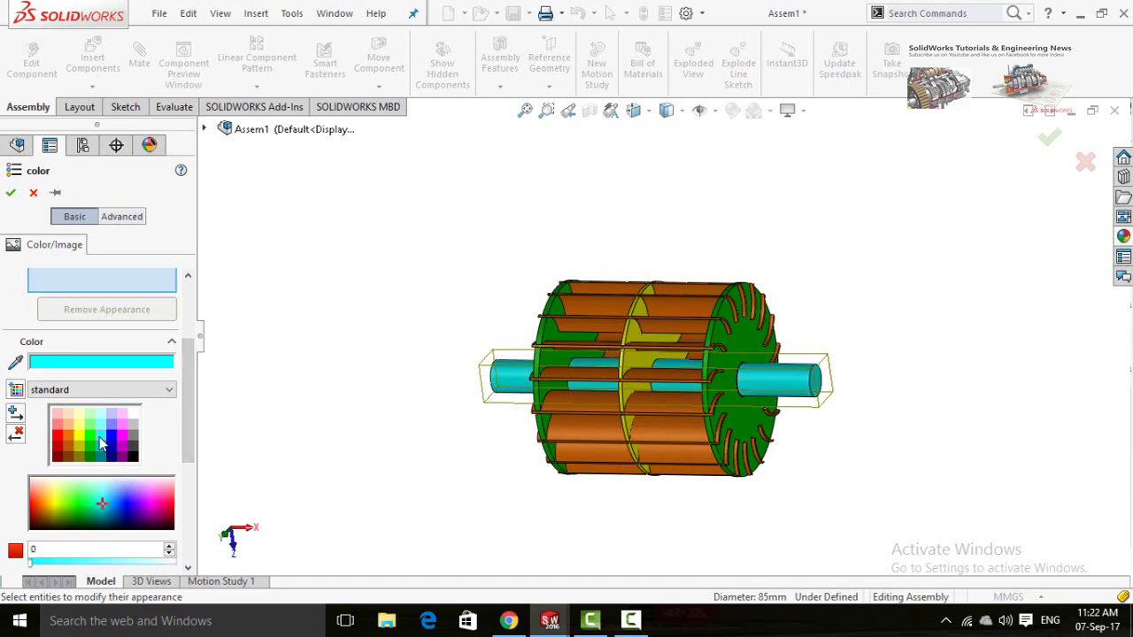
click(11, 192)
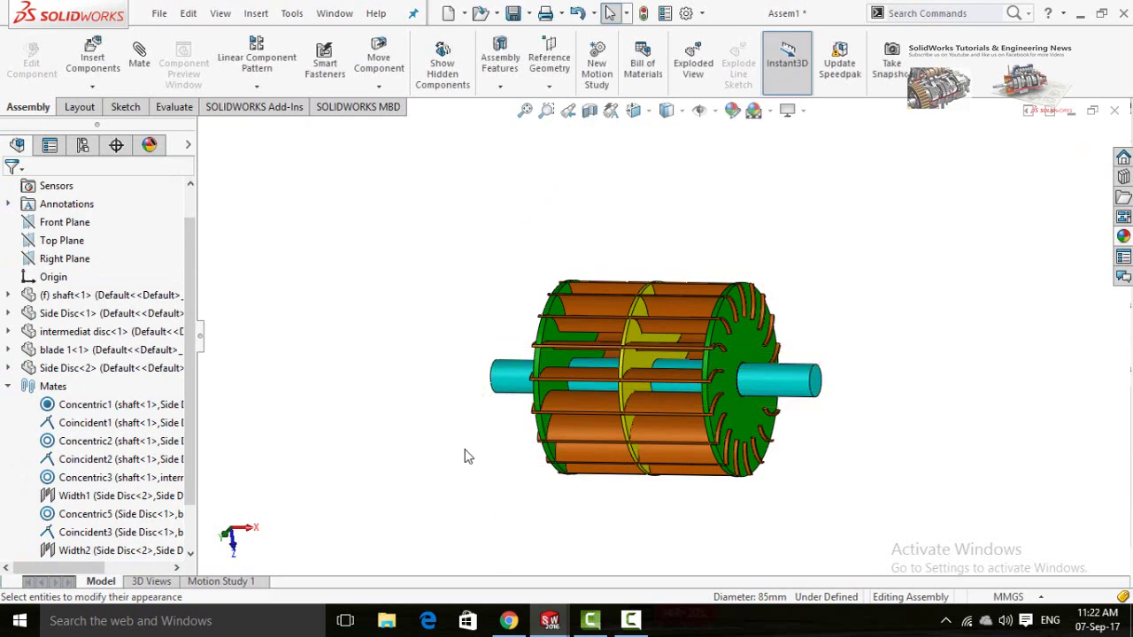
middle_drag(536, 360, 531, 409)
scroll(863, 469, up, 2)
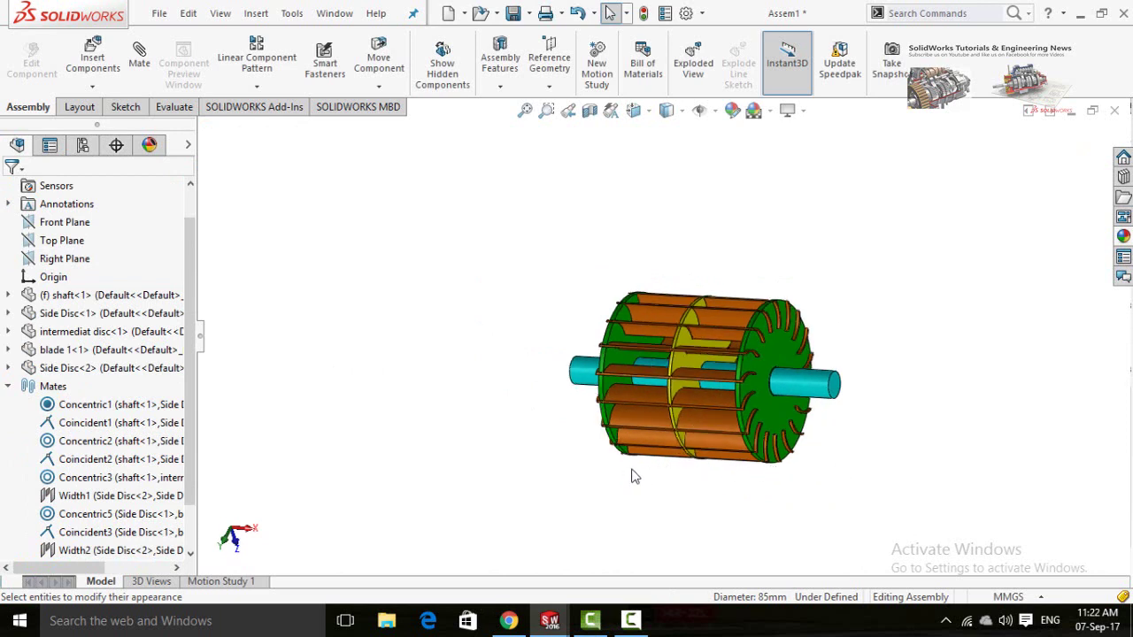
middle_drag(752, 487, 850, 485)
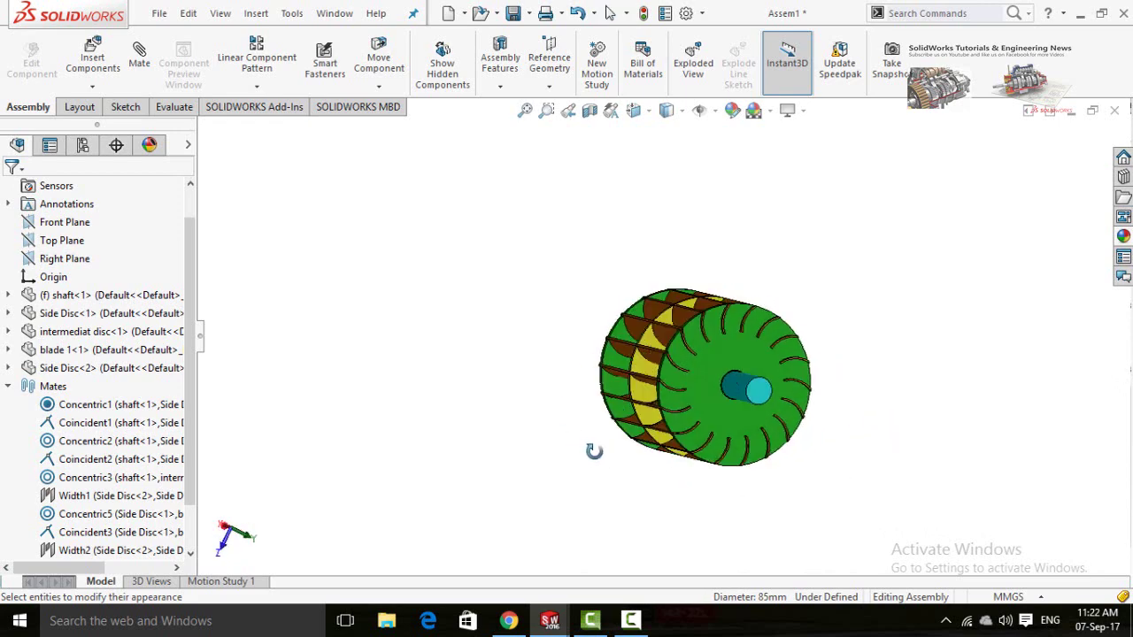